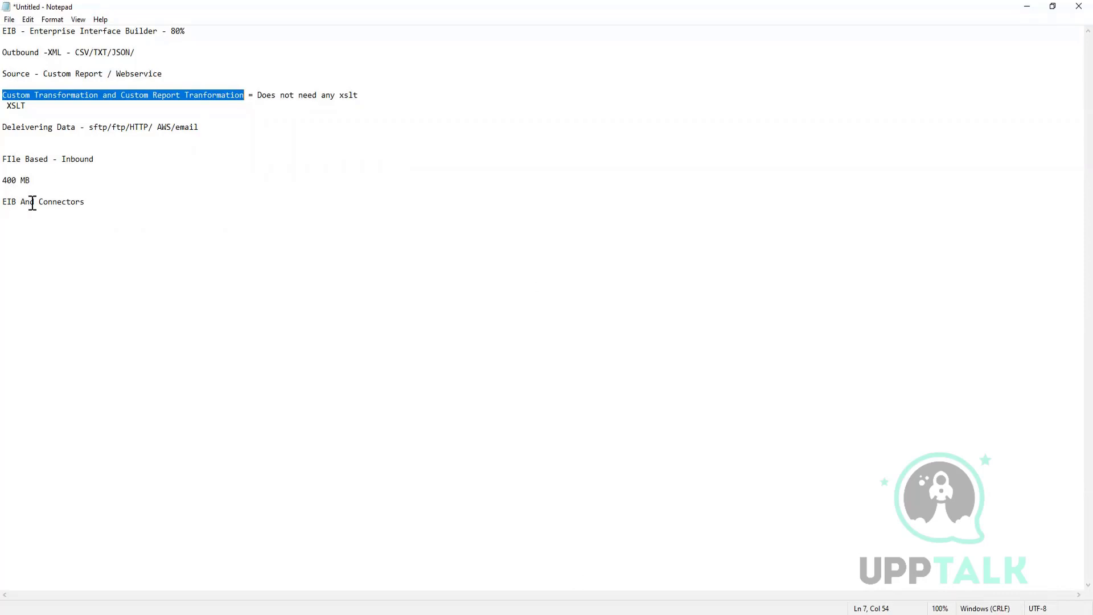
Clear the transformation note's marking and select the lines from 'FIle Based - Inbound' to 'EIB And Connectors'.
{"action": "left_click", "coordinate": [154, 189]}
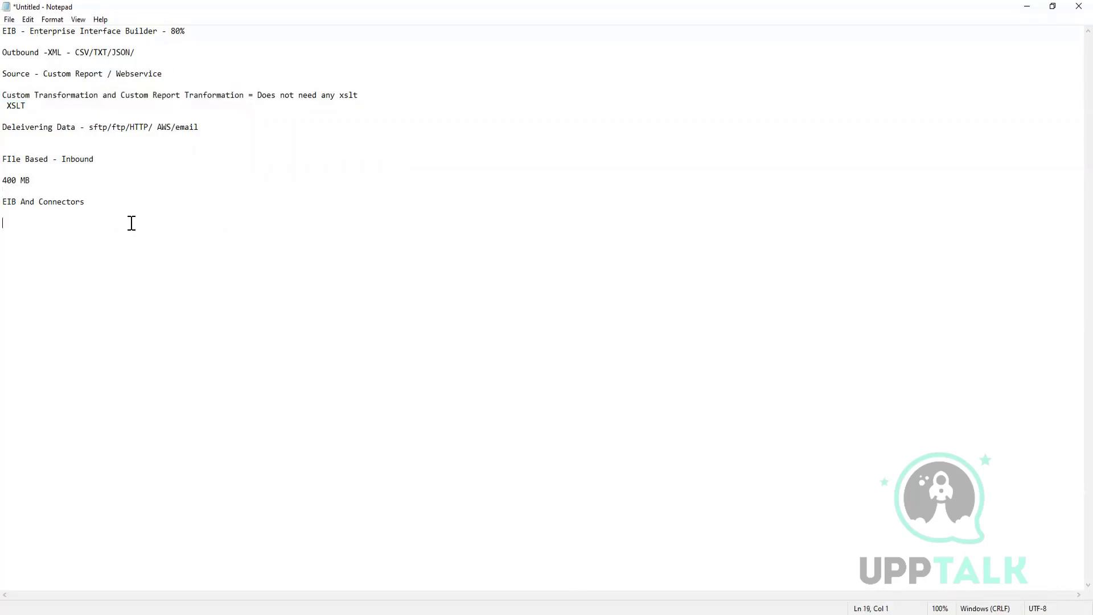
{"action": "left_click", "coordinate": [125, 210]}
{"action": "left_click_drag", "start_coordinate": [140, 197], "coordinate": [3, 158]}
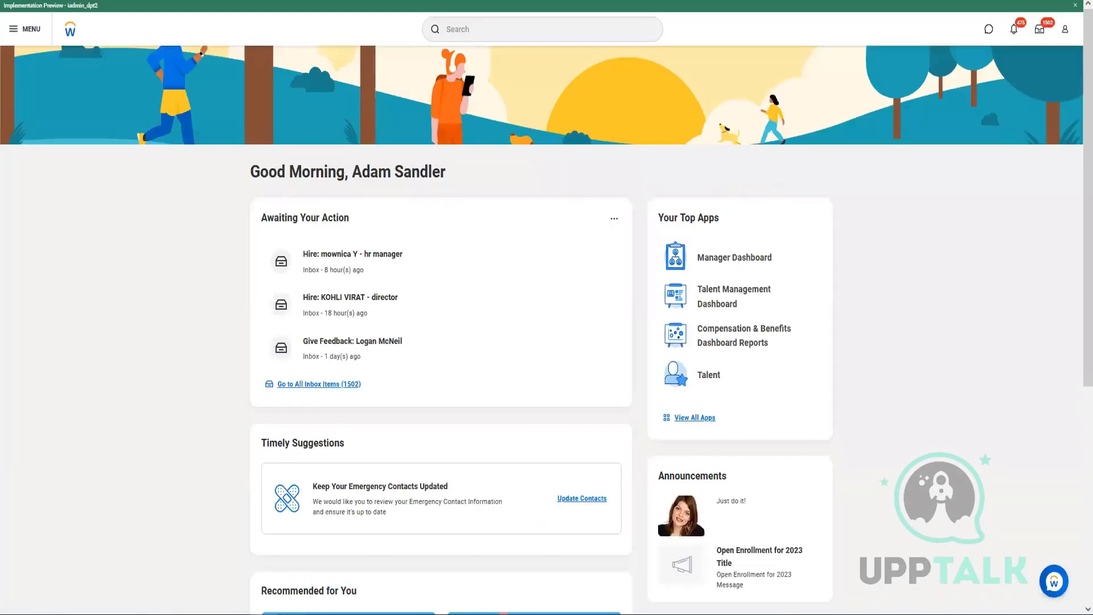
{"action": "mouse_move", "coordinate": [292, 614]}
{"action": "mouse_move", "coordinate": [236, 613]}
{"action": "left_click", "coordinate": [508, 33]}
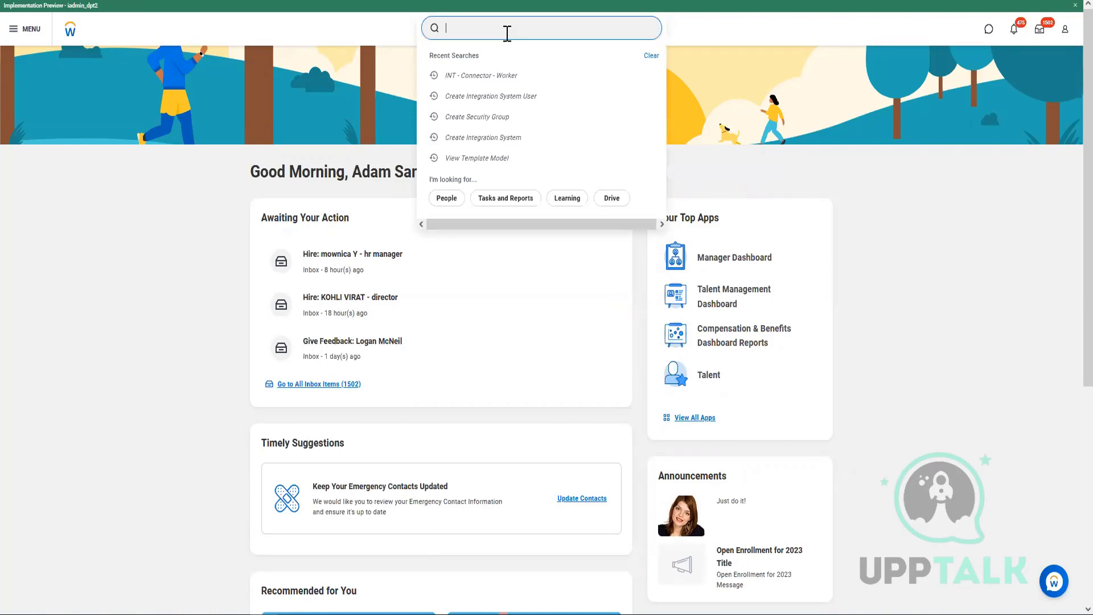
{"action": "left_click", "coordinate": [188, 417]}
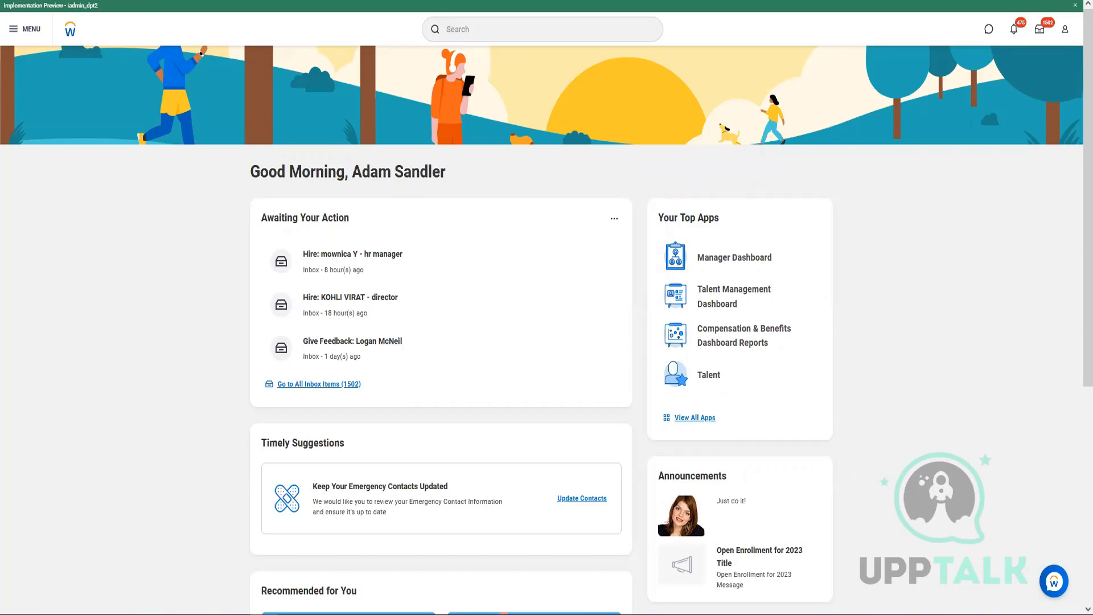
Search Workday for 'create eib' and launch the Create EIB task.
{"action": "left_click", "coordinate": [532, 29]}
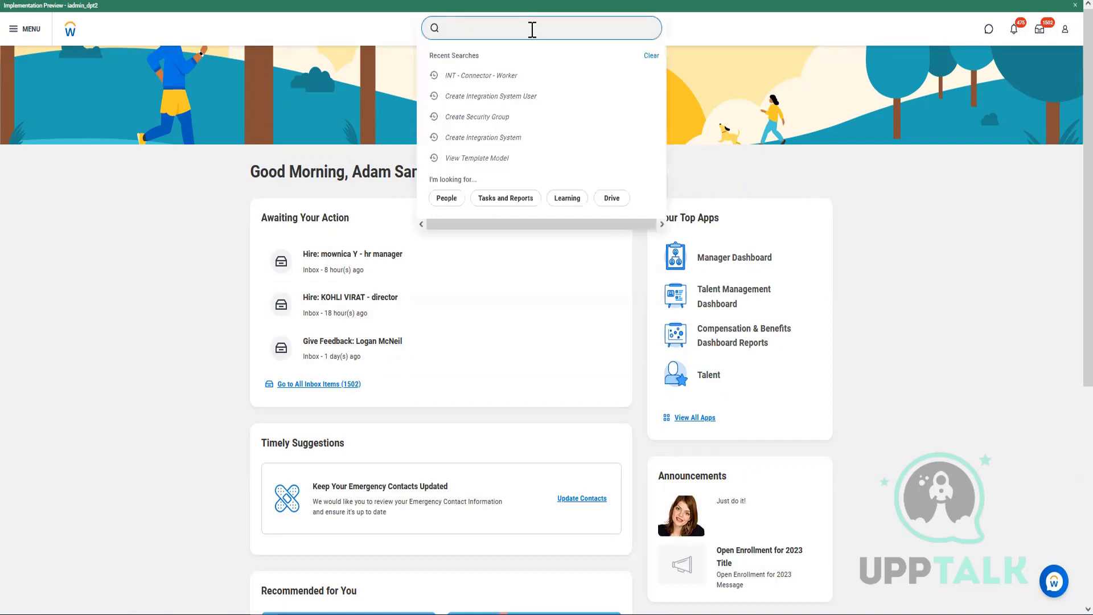
{"action": "type", "text": "create eib"}
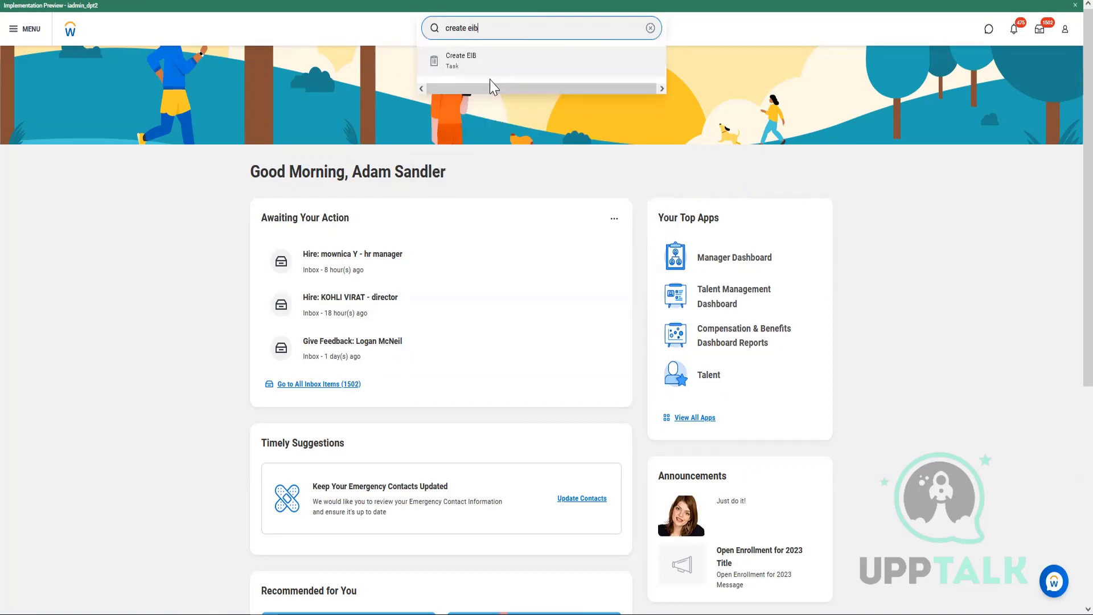
{"action": "left_click", "coordinate": [547, 63]}
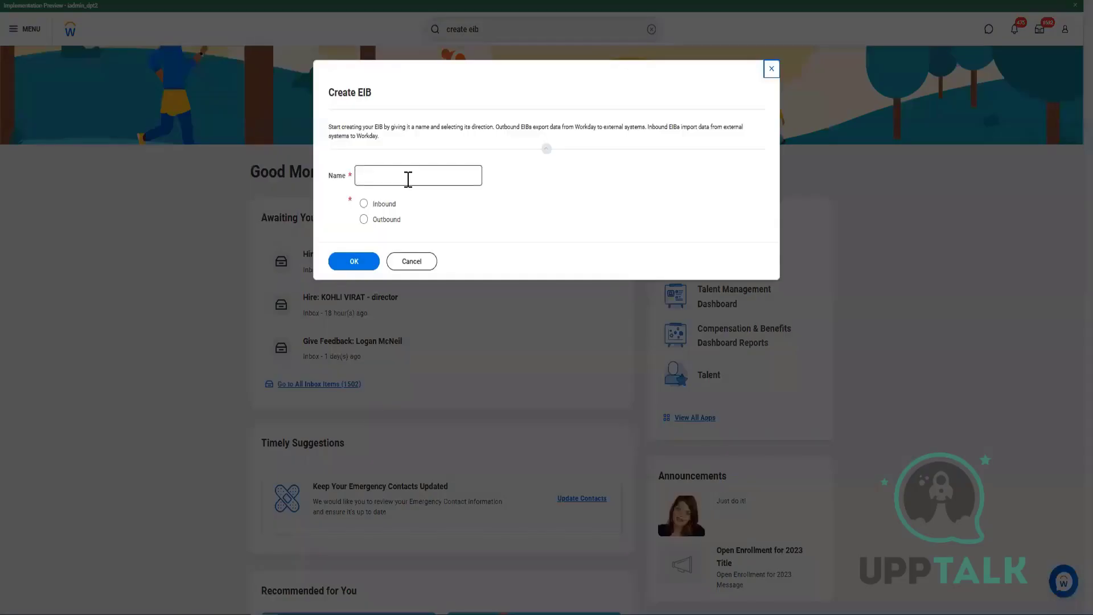
Name the EIB 'EIB - Add Supervisory Organizations', choose Inbound, and confirm its creation.
{"action": "left_click", "coordinate": [408, 179]}
{"action": "type", "text": "EIB -"}
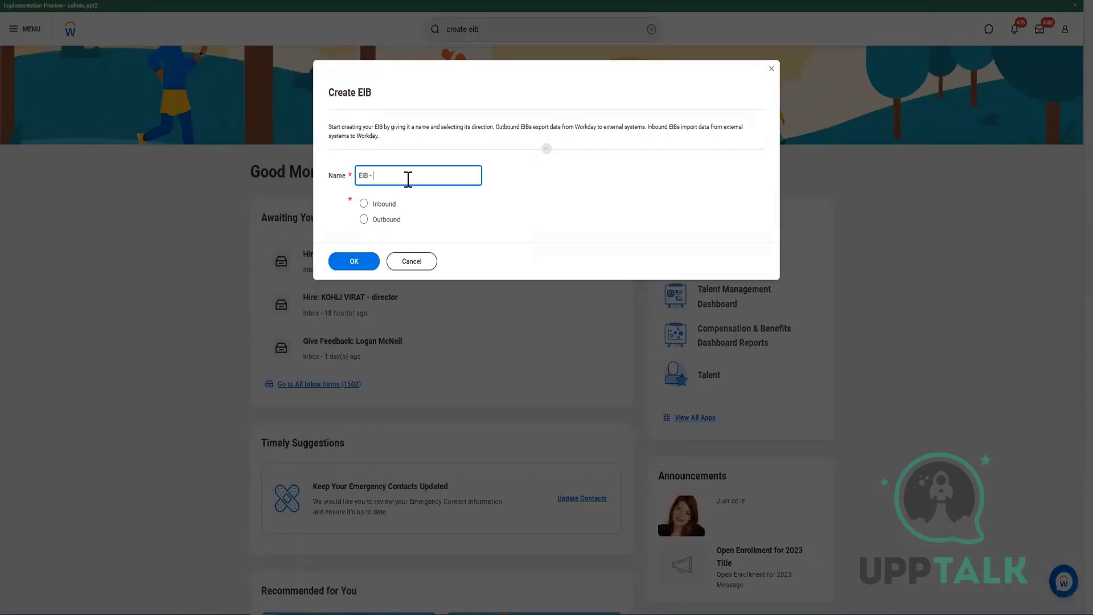
{"action": "type", "text": " Add"}
{"action": "type", "text": "Supervisory Organizations"}
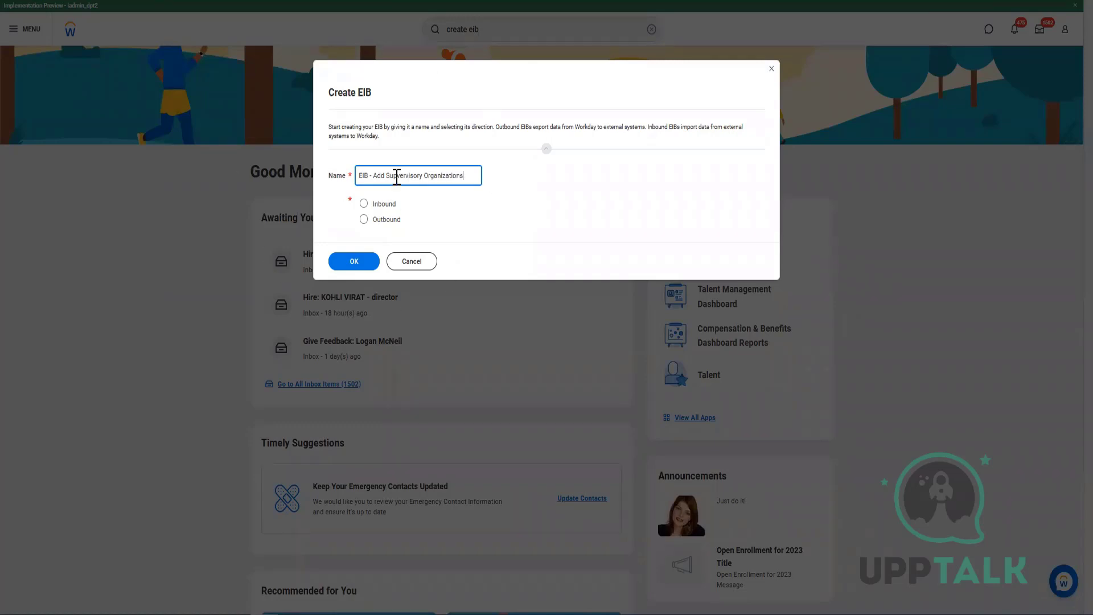
{"action": "left_click", "coordinate": [365, 203]}
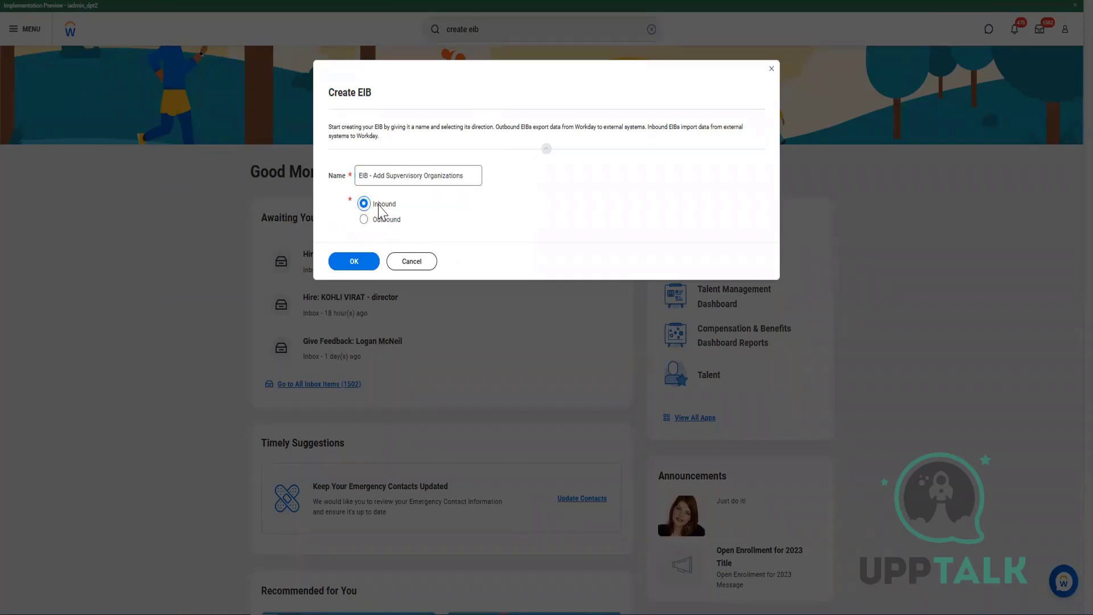
{"action": "left_click", "coordinate": [370, 264]}
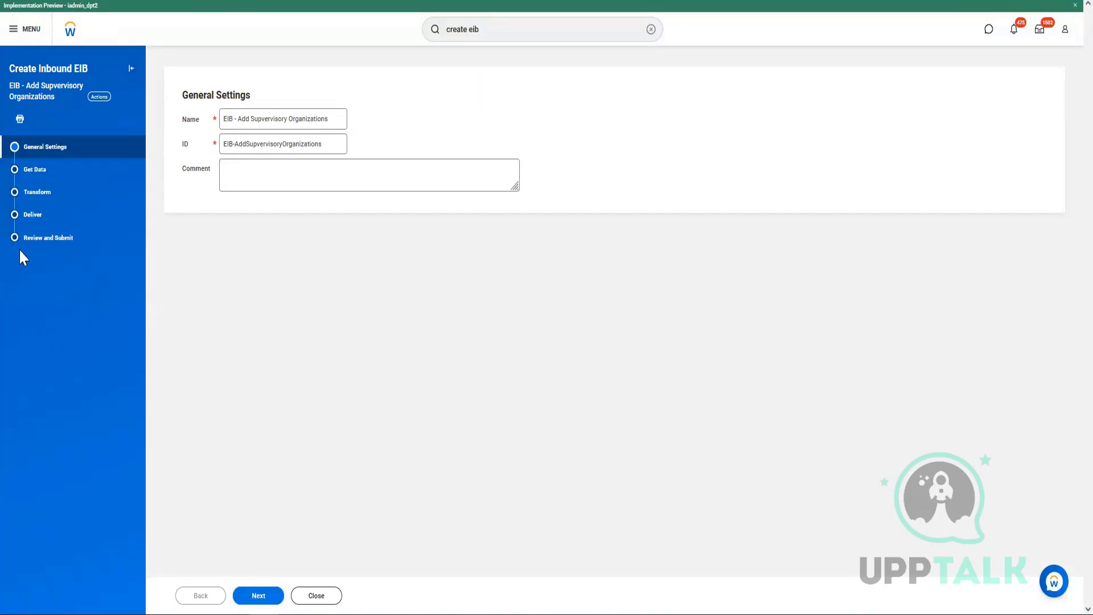
Review the Transform, Deliver and General Settings steps, then return to Get Data.
{"action": "left_click", "coordinate": [68, 186]}
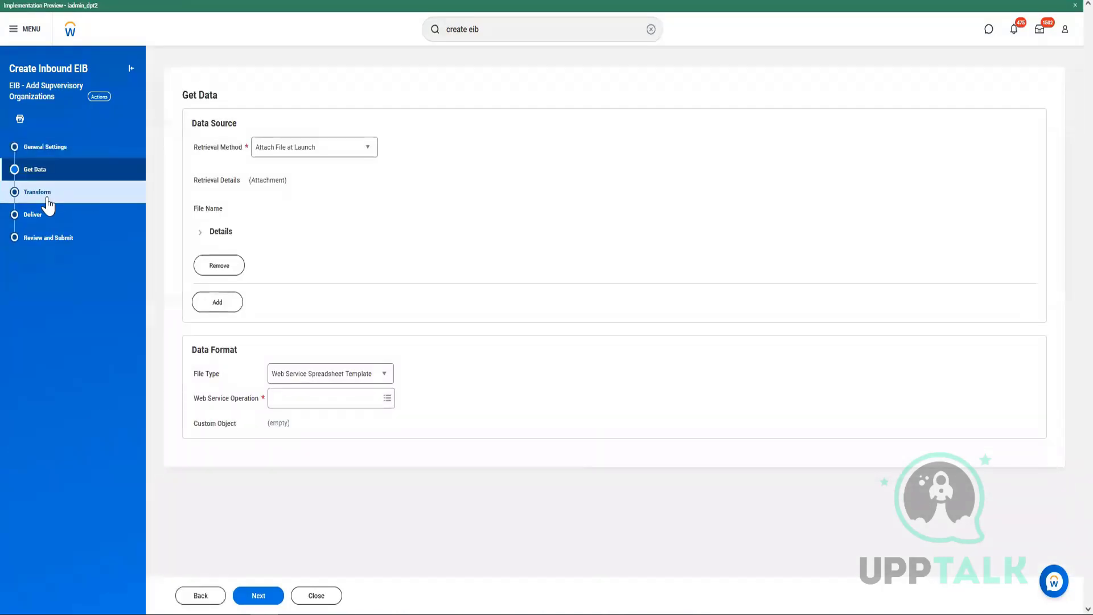
{"action": "left_click", "coordinate": [48, 199]}
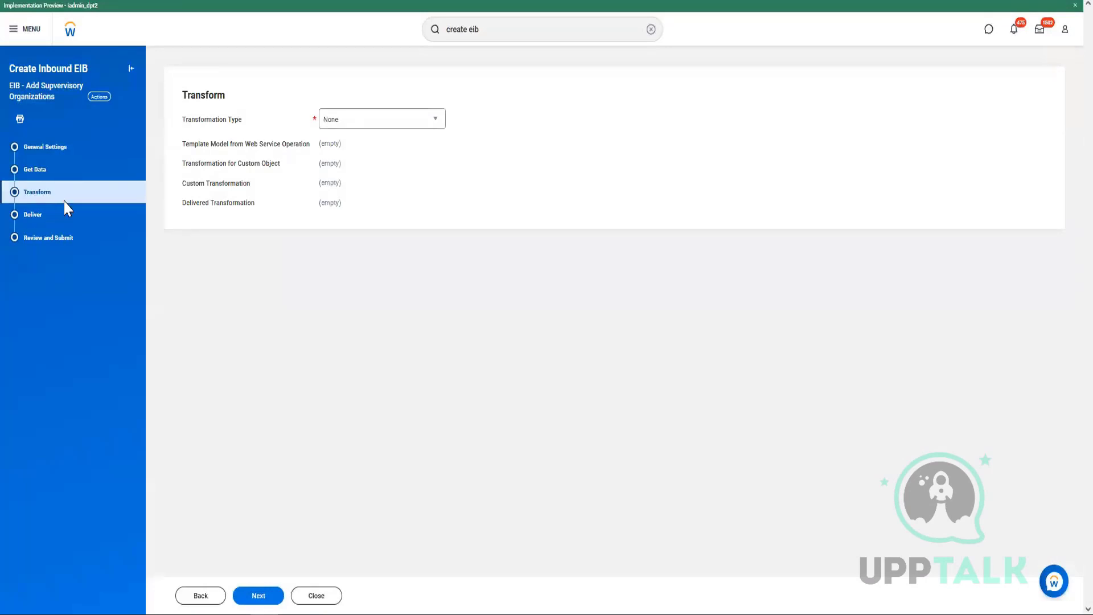
{"action": "left_click", "coordinate": [48, 220]}
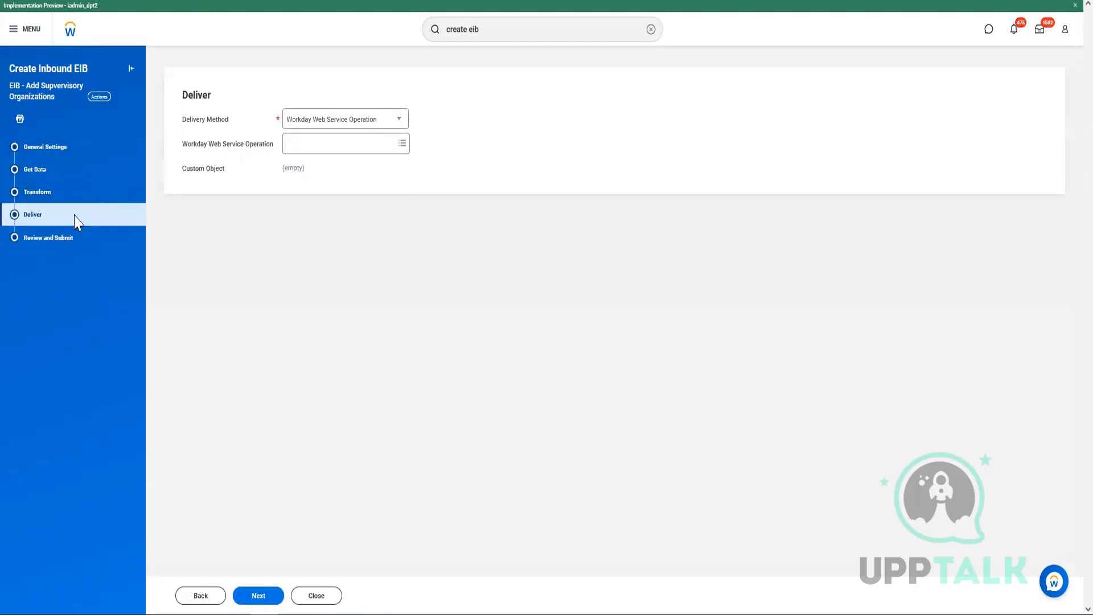
{"action": "left_click", "coordinate": [50, 149]}
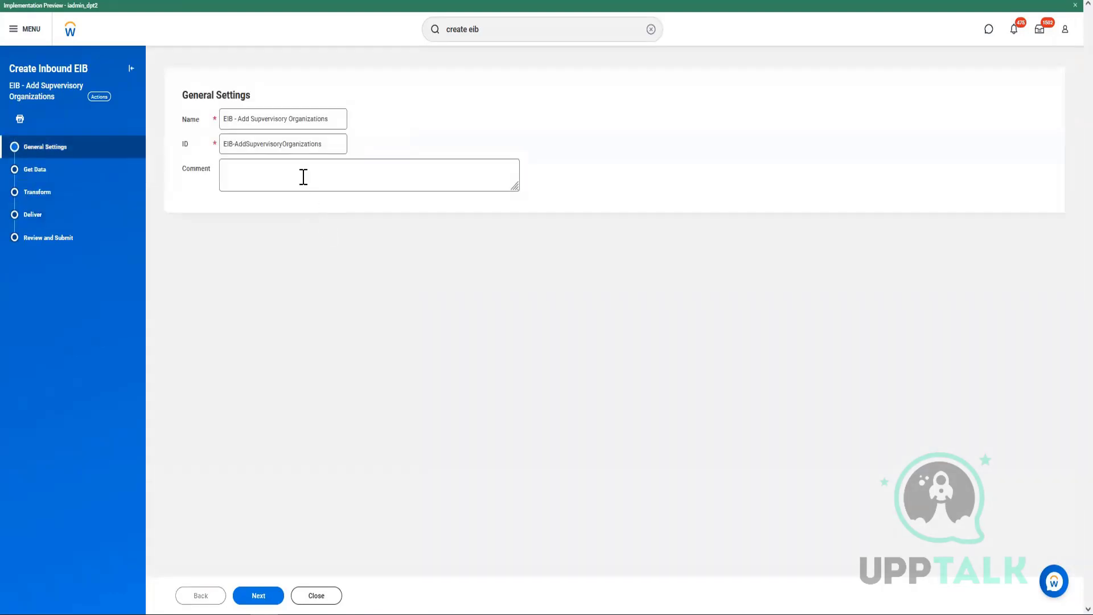
{"action": "left_click", "coordinate": [60, 173]}
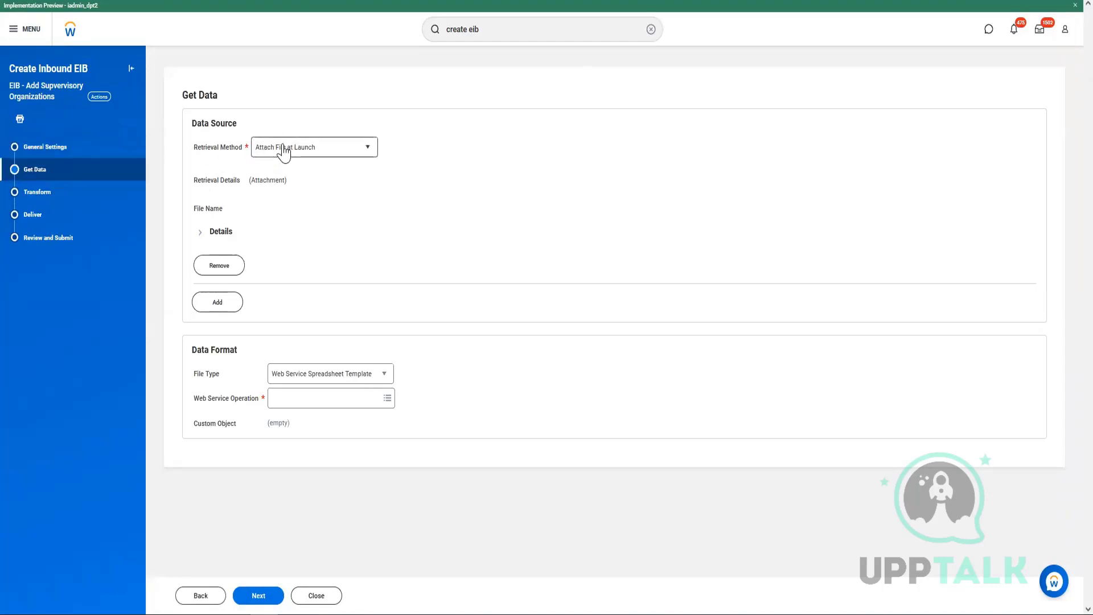
Keep Attach File at Launch as the Retrieval Method and open the Web Service Operation prompt.
{"action": "left_click", "coordinate": [283, 150]}
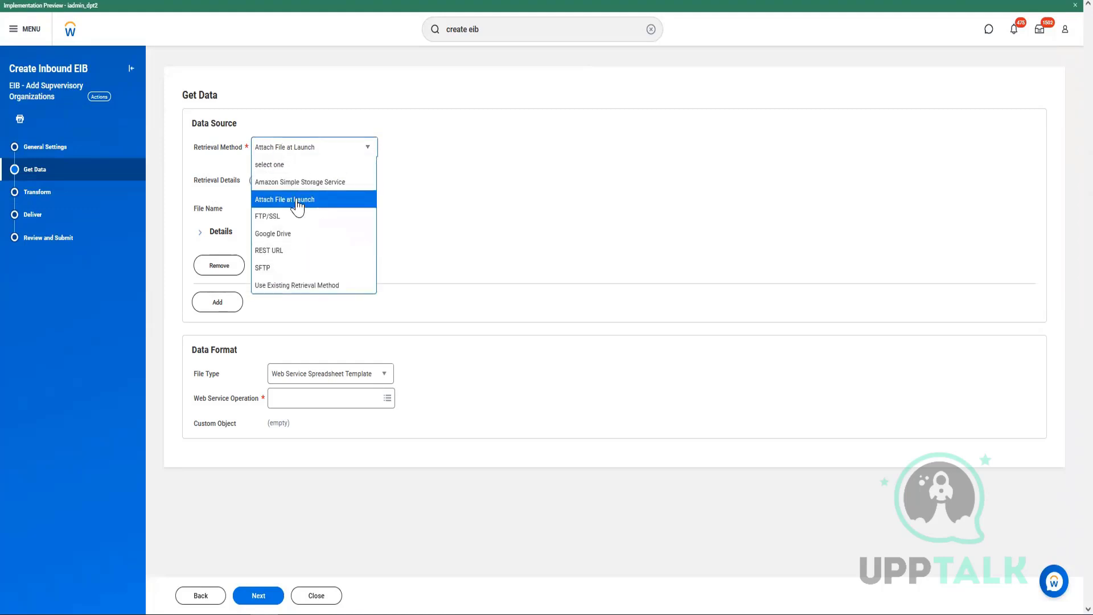
{"action": "left_click", "coordinate": [297, 206]}
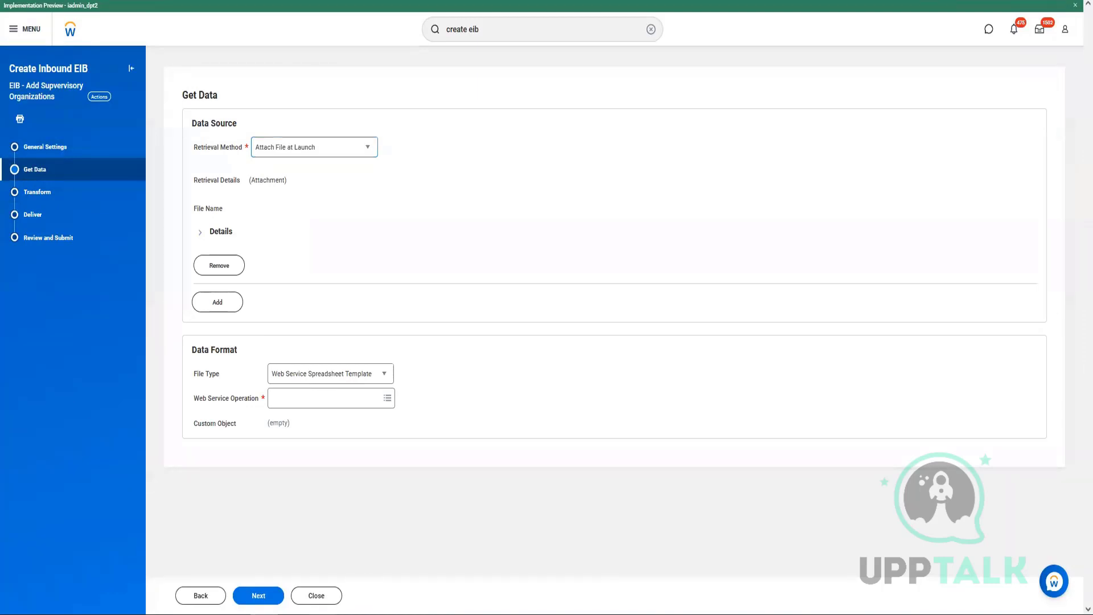
{"action": "left_click", "coordinate": [287, 152]}
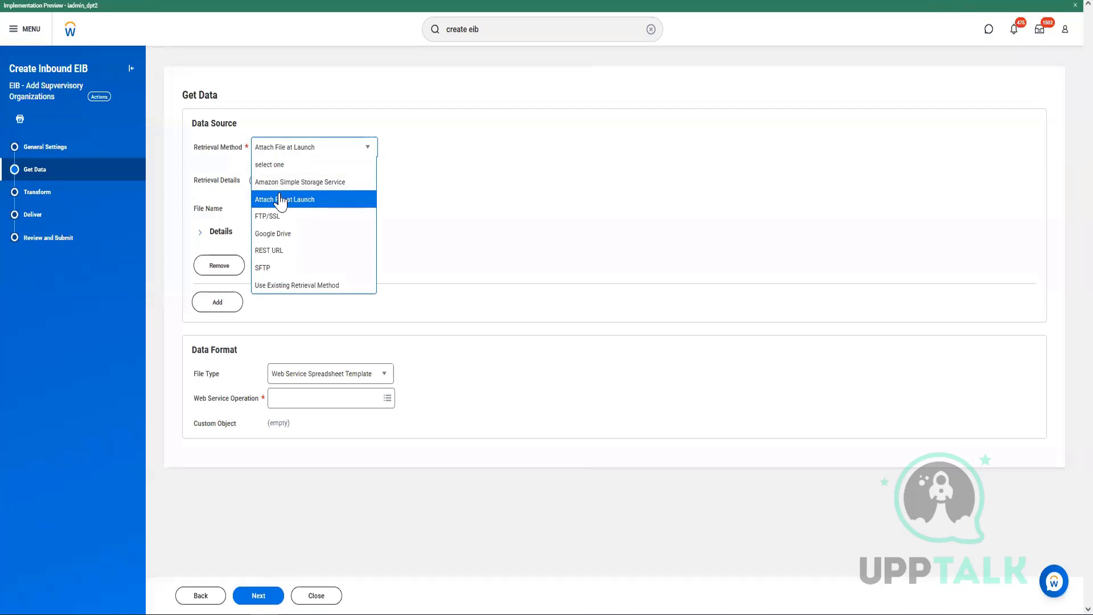
{"action": "scroll", "coordinate": [272, 208], "scroll_direction": "down", "scroll_amount": 1}
{"action": "left_click", "coordinate": [331, 152]}
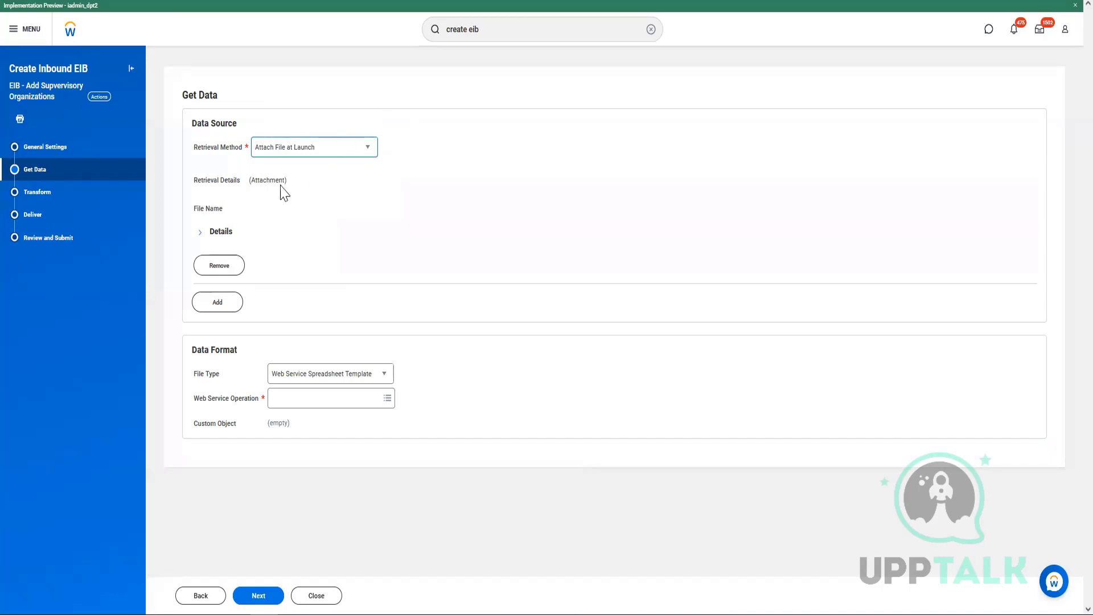
{"action": "left_click", "coordinate": [289, 153]}
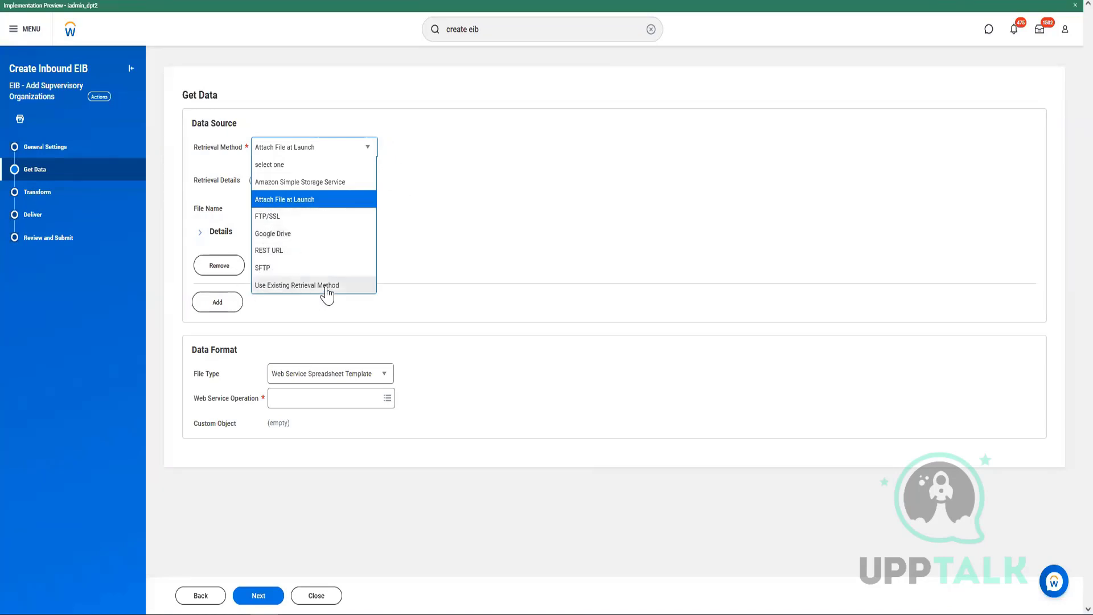
{"action": "left_click", "coordinate": [283, 201]}
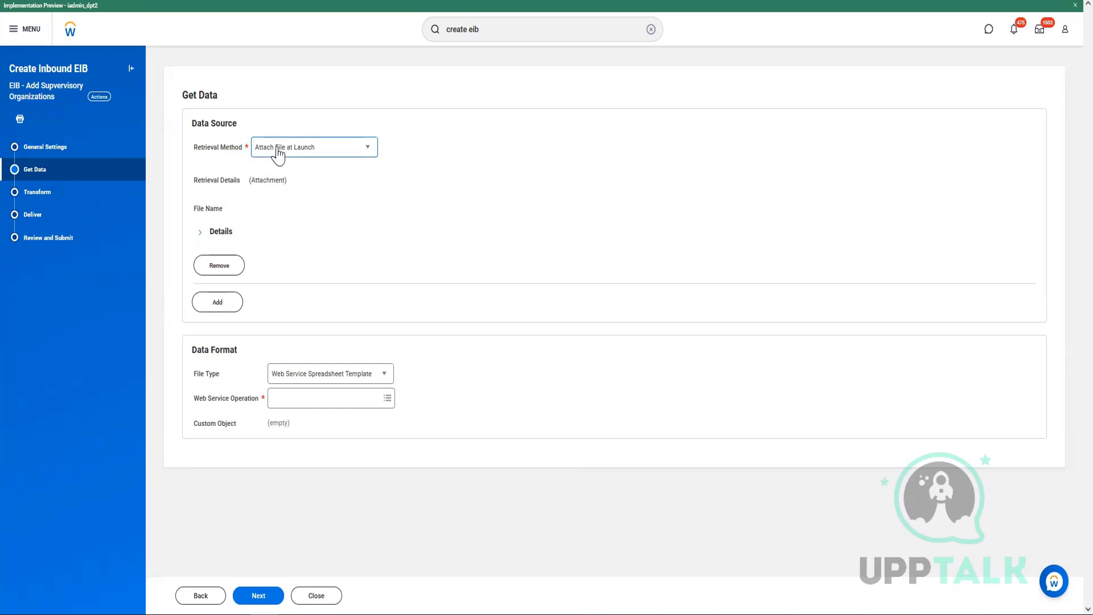
{"action": "left_click", "coordinate": [312, 408]}
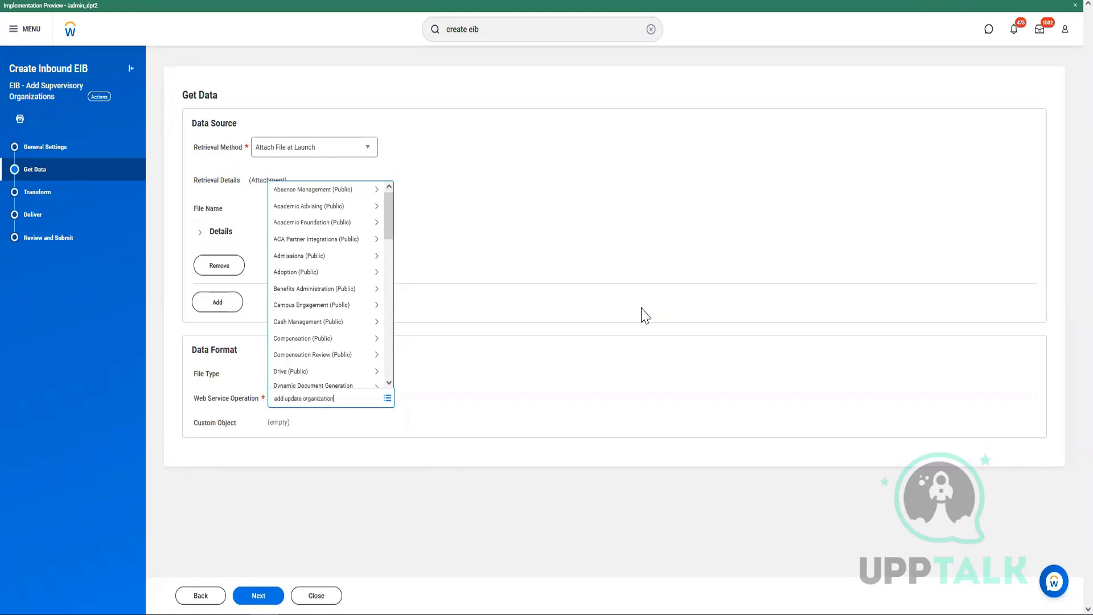
Set Add Update Organization (Web Service) as the operation and advance to Transform.
{"action": "key", "text": "Return"}
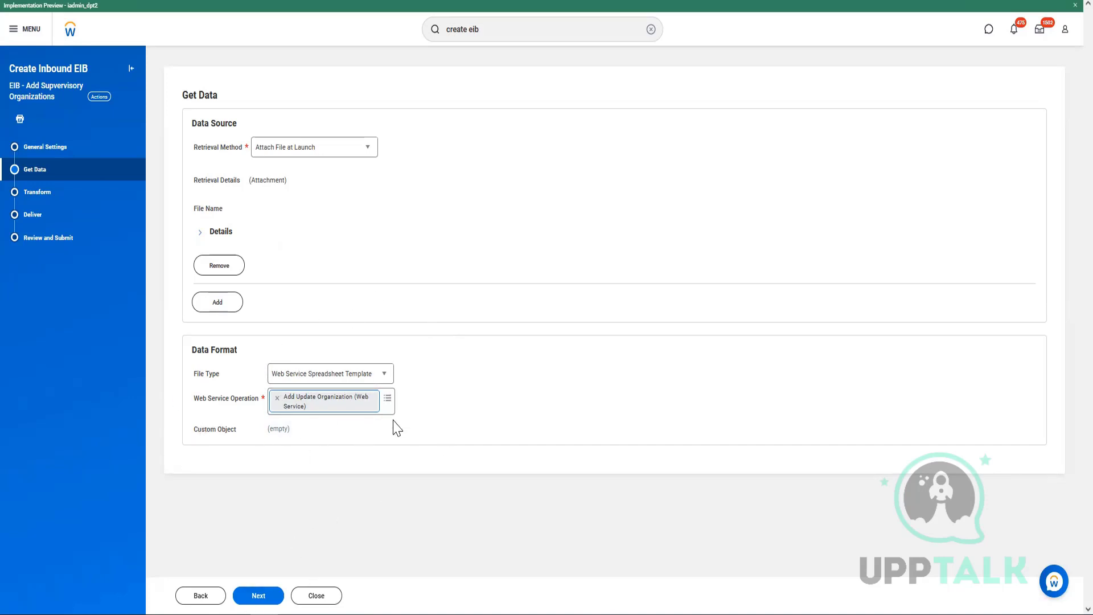
{"action": "left_click", "coordinate": [266, 595]}
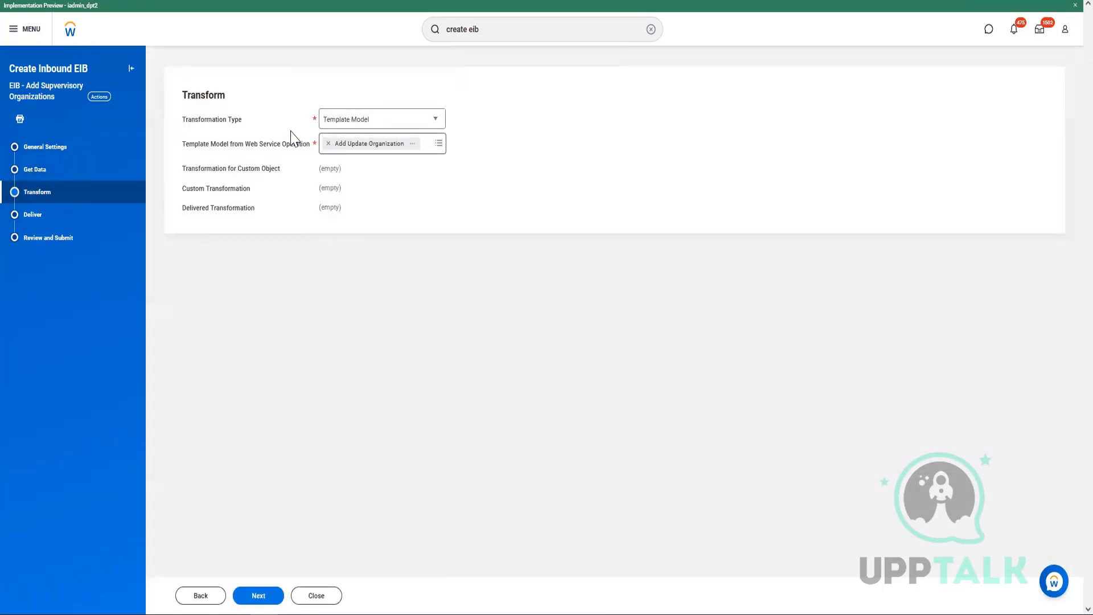
Highlight the Template Model and delivery method wording while advancing through Deliver to Review and Submit.
{"action": "left_click_drag", "start_coordinate": [231, 146], "coordinate": [359, 147]}
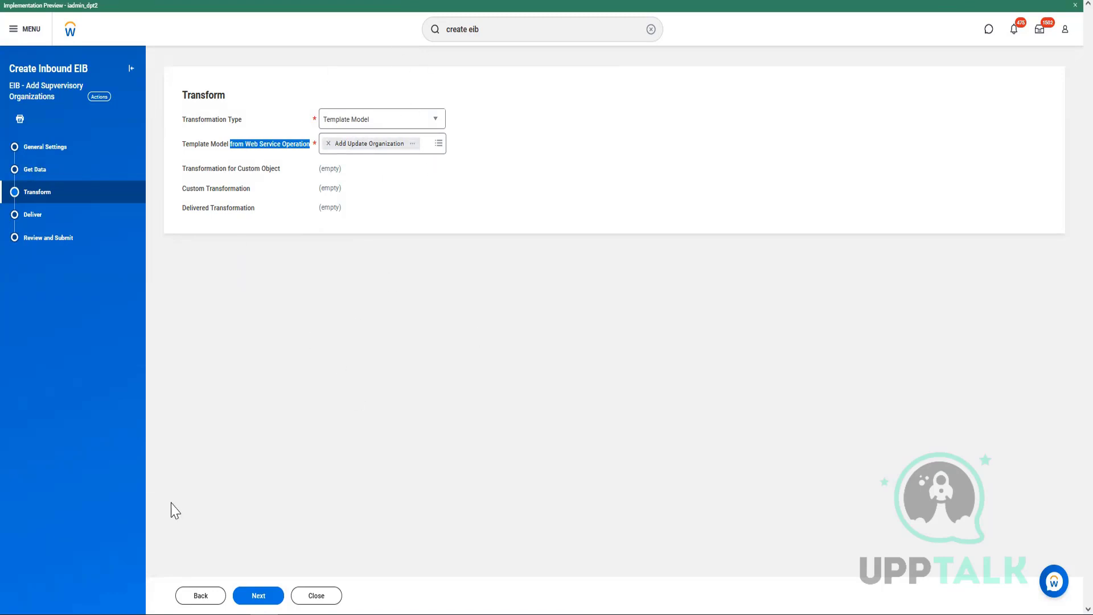
{"action": "left_click", "coordinate": [258, 596]}
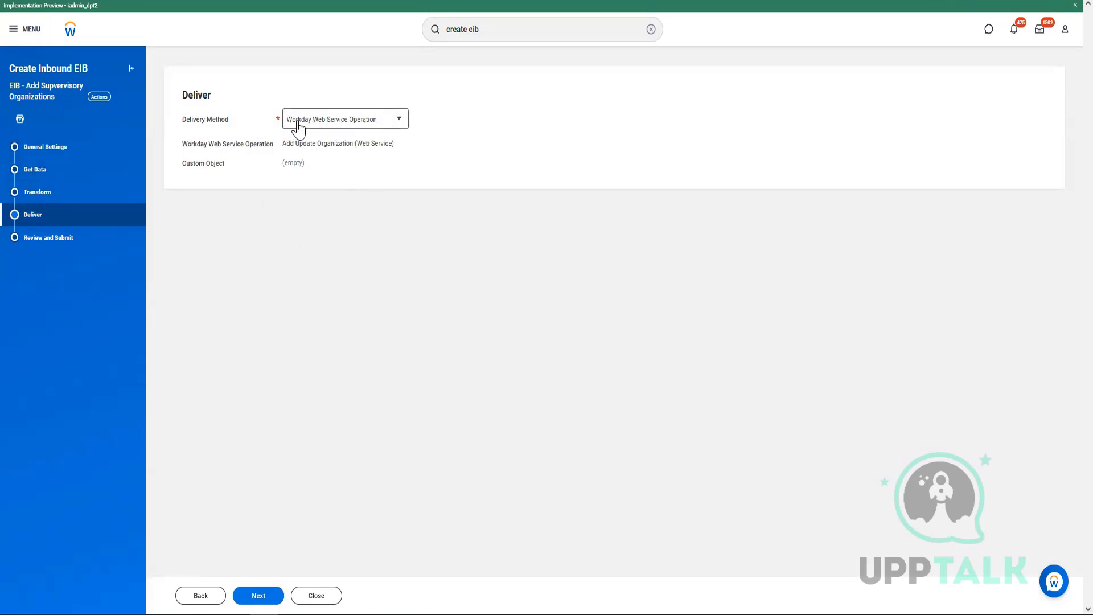
{"action": "left_click_drag", "start_coordinate": [180, 121], "coordinate": [554, 183]}
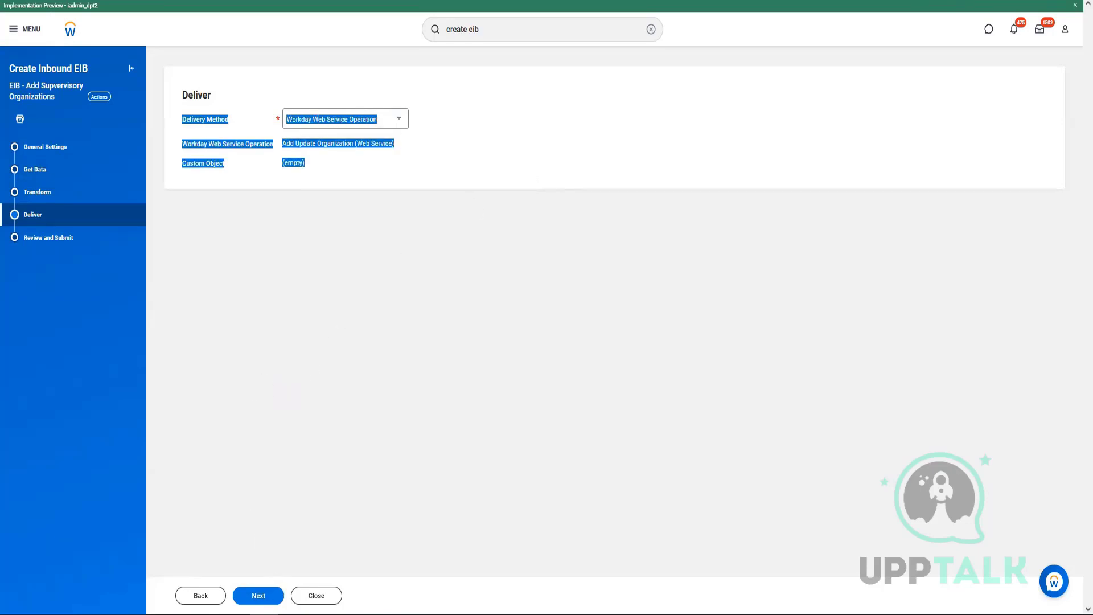
{"action": "left_click", "coordinate": [259, 595]}
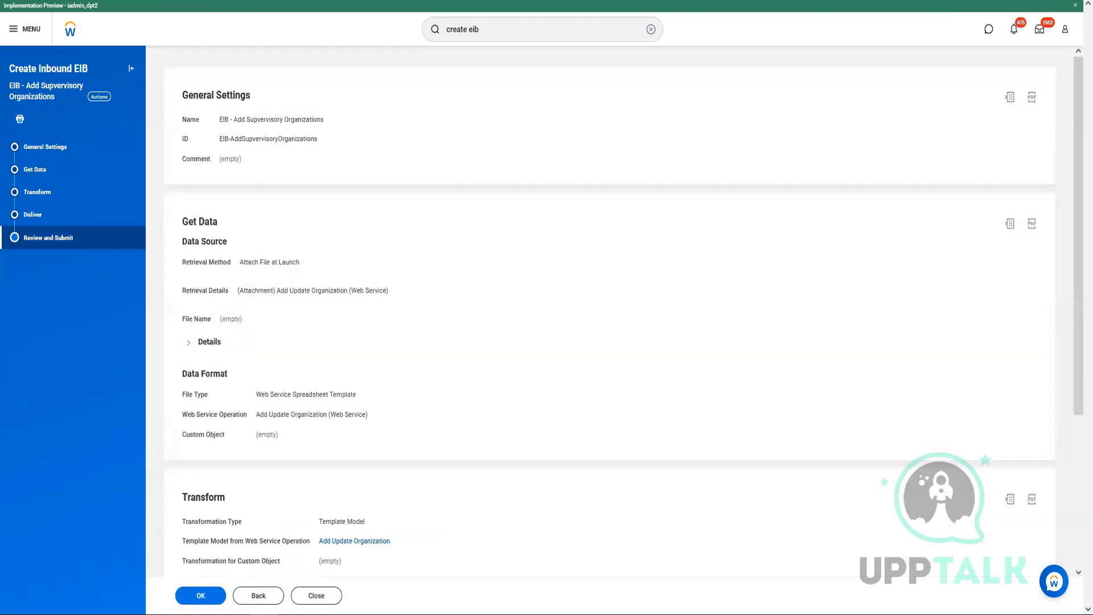
Submit the Review and Submit page to save the EIB integration system.
{"action": "left_click", "coordinate": [191, 601]}
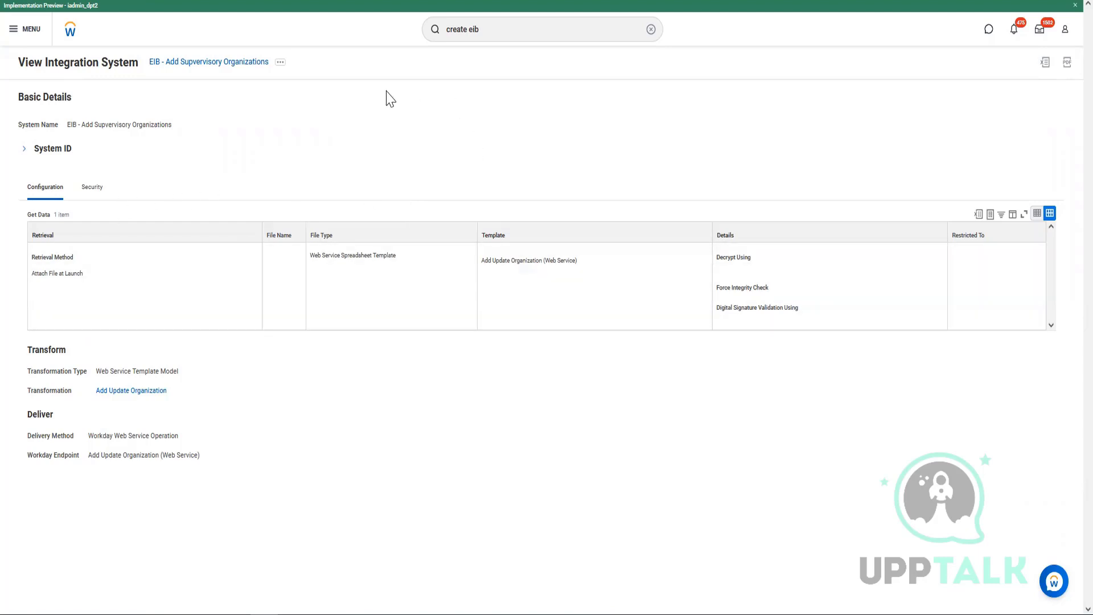
Open the integration system's related actions and expand the Template Model options.
{"action": "left_click", "coordinate": [280, 63]}
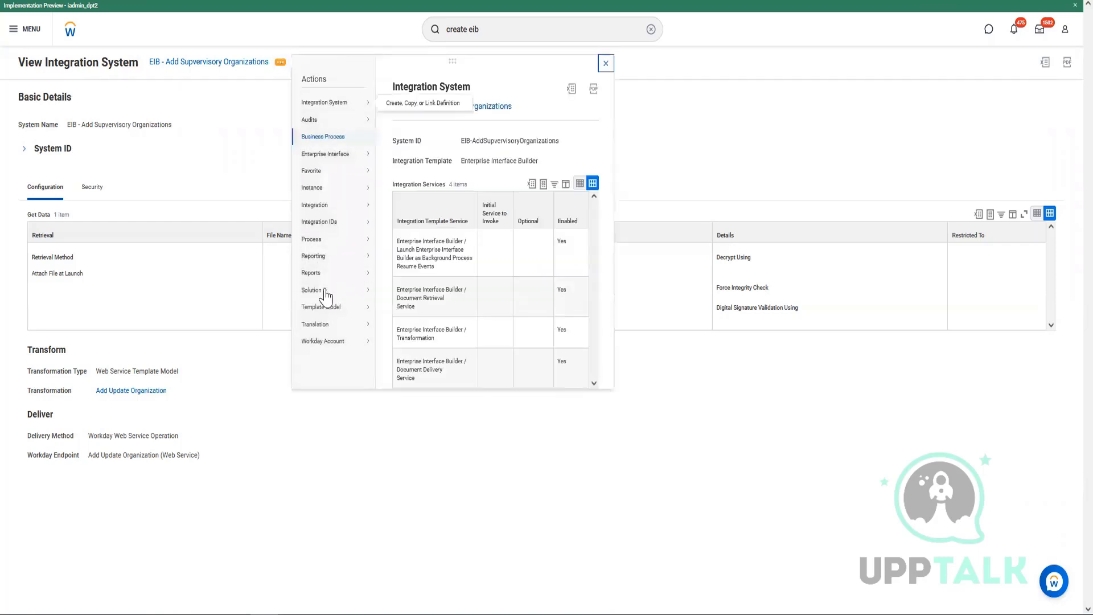
{"action": "mouse_move", "coordinate": [330, 309]}
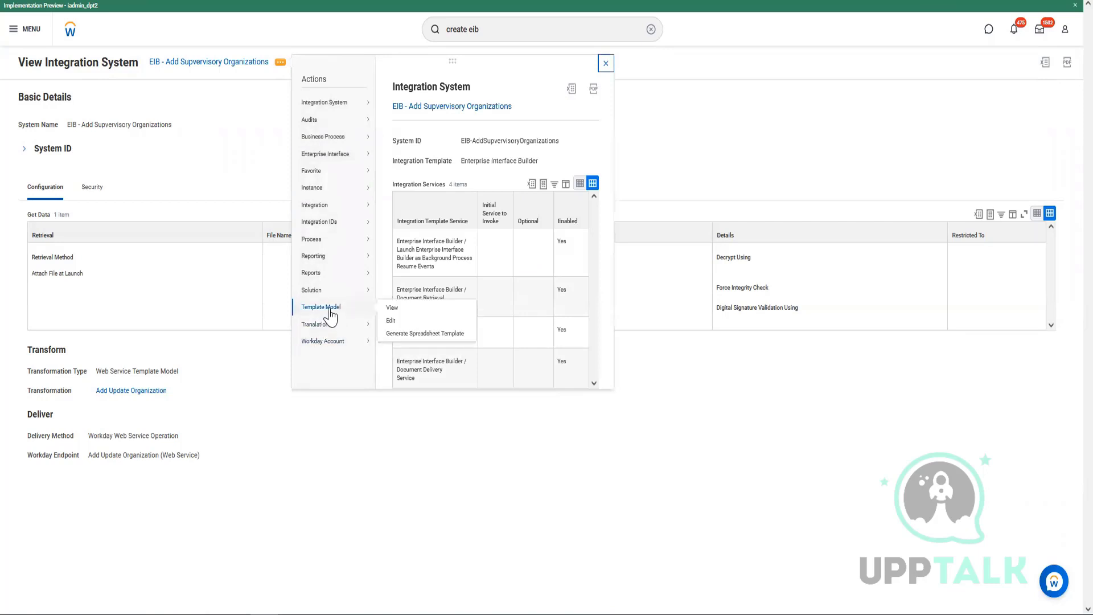
Generate an XLSX spreadsheet template for Add Update Organization, confirming and submitting the request.
{"action": "left_click", "coordinate": [412, 334]}
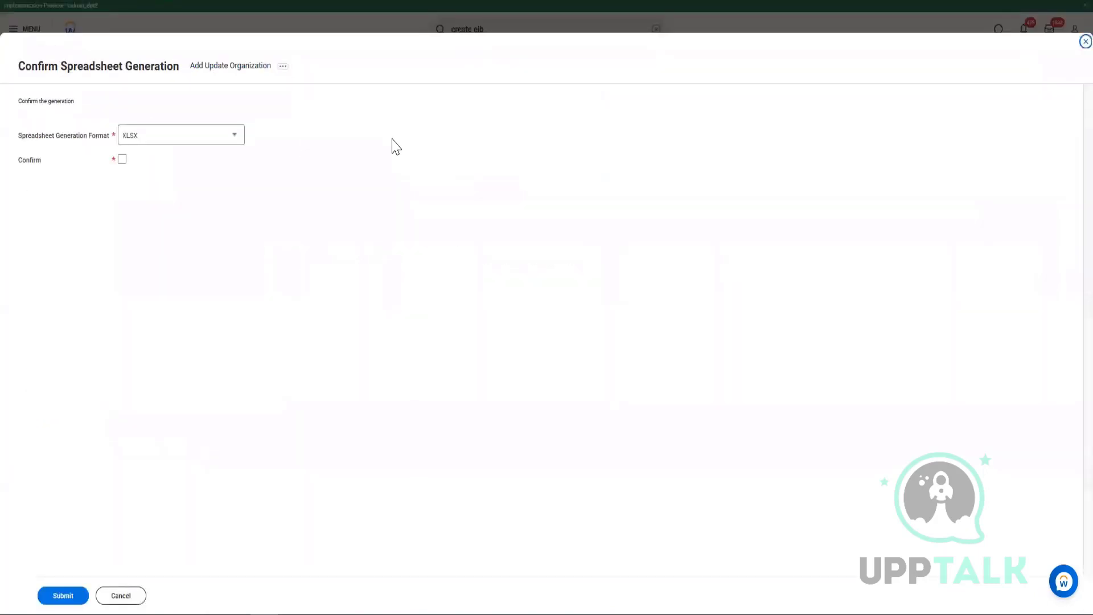
{"action": "left_click", "coordinate": [122, 159]}
{"action": "left_click", "coordinate": [60, 596]}
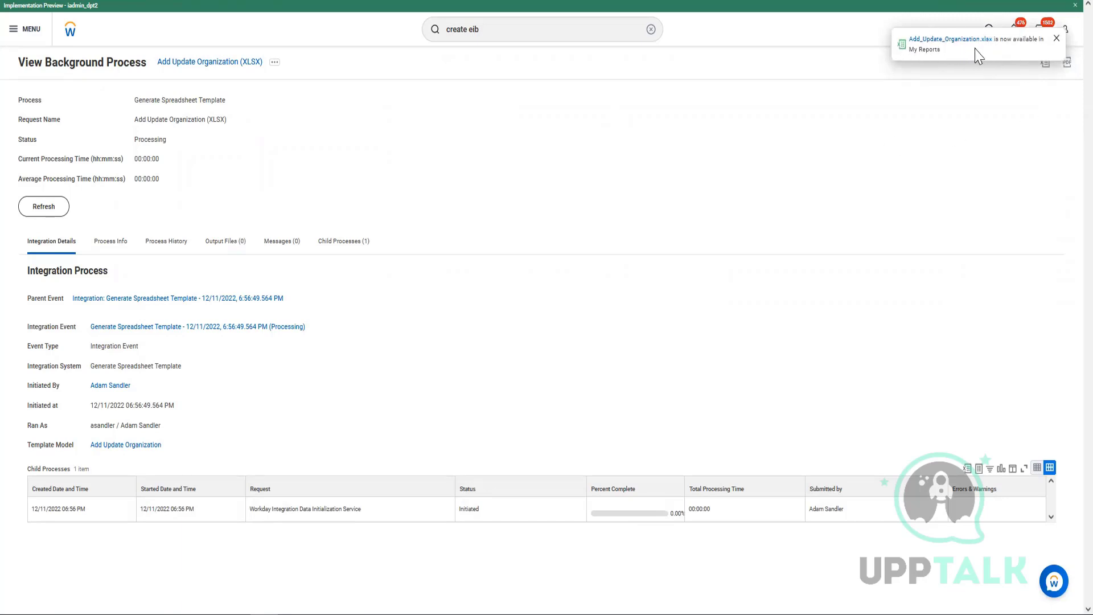
Refresh the process status and download Add_Update_Organization.xlsx from Notifications, opening it maximized in Excel.
{"action": "left_click", "coordinate": [60, 208]}
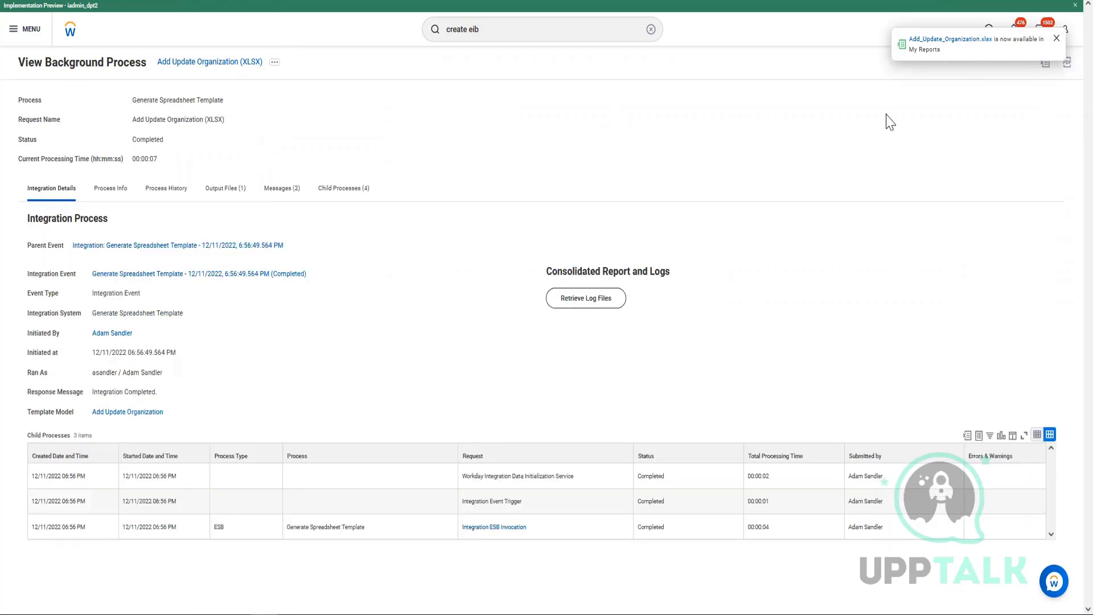
{"action": "left_click", "coordinate": [1056, 38]}
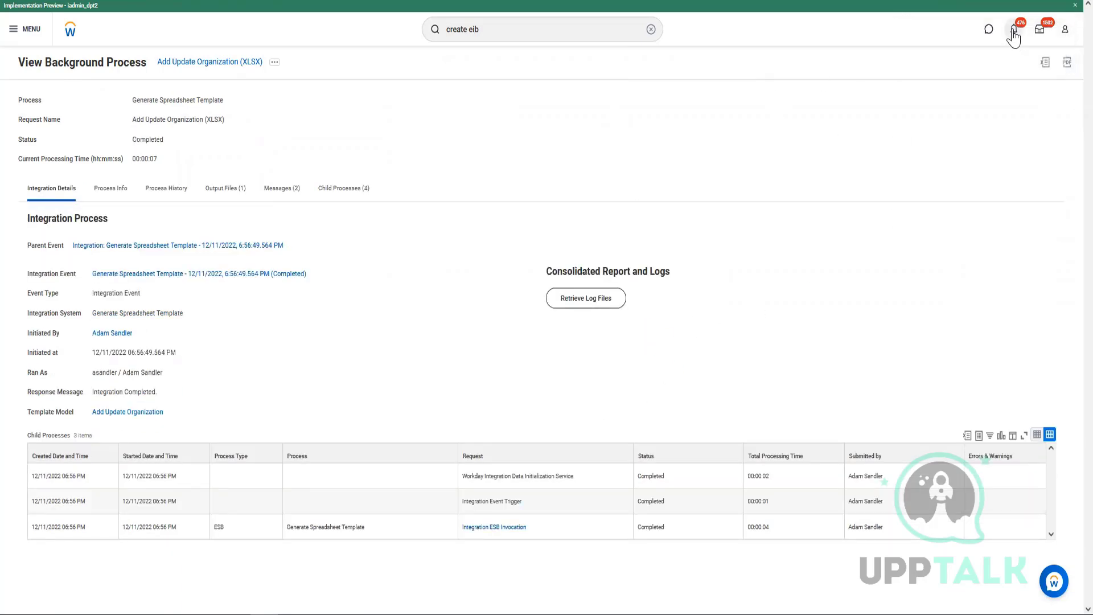
{"action": "left_click", "coordinate": [1013, 32]}
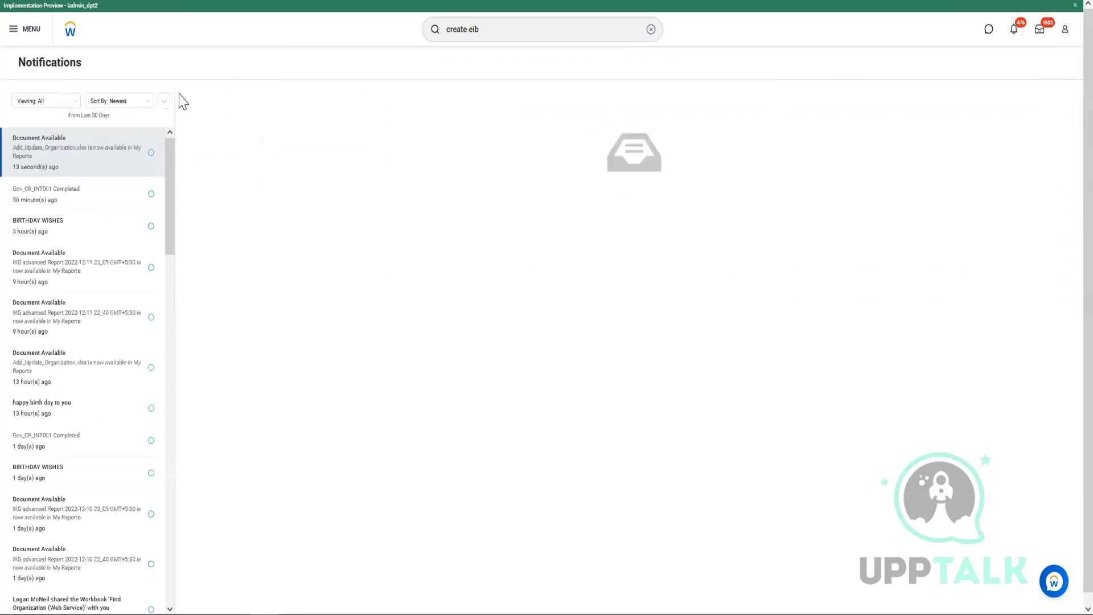
{"action": "left_click", "coordinate": [290, 169]}
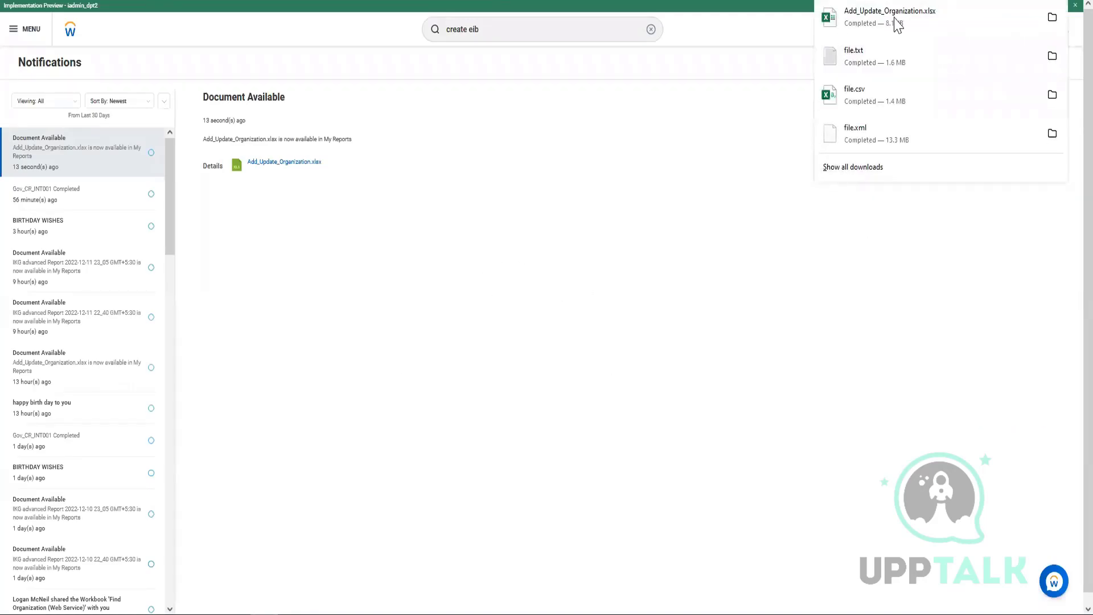
{"action": "left_click", "coordinate": [855, 30]}
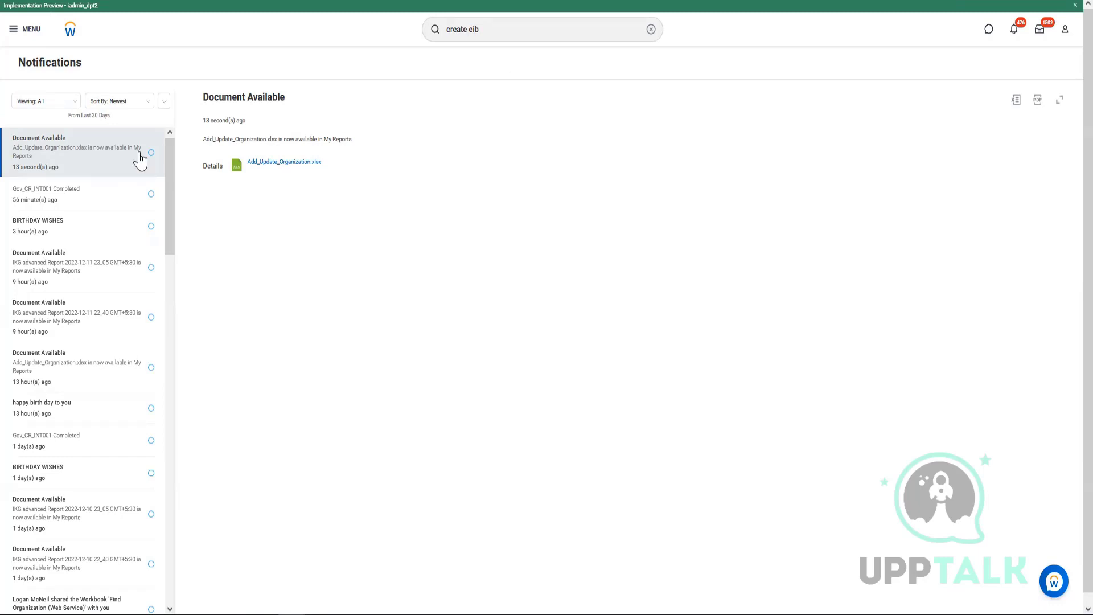
{"action": "left_click", "coordinate": [794, 65]}
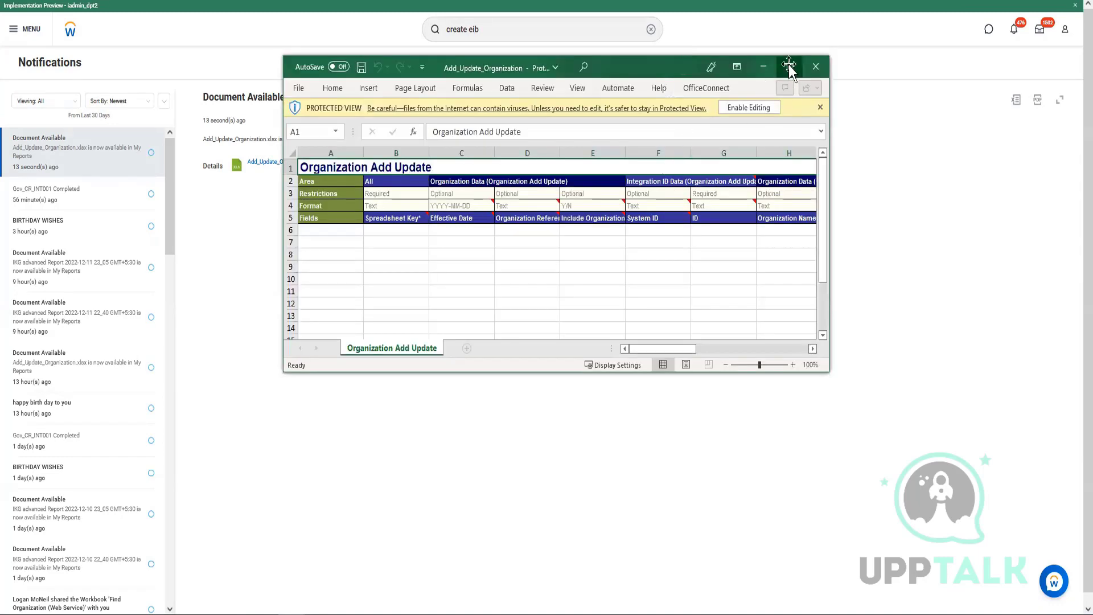
Enable editing and enter Spreadsheet Key values 1, 2, 3, 4, 5 in cells B6 through B10.
{"action": "left_click", "coordinate": [475, 48]}
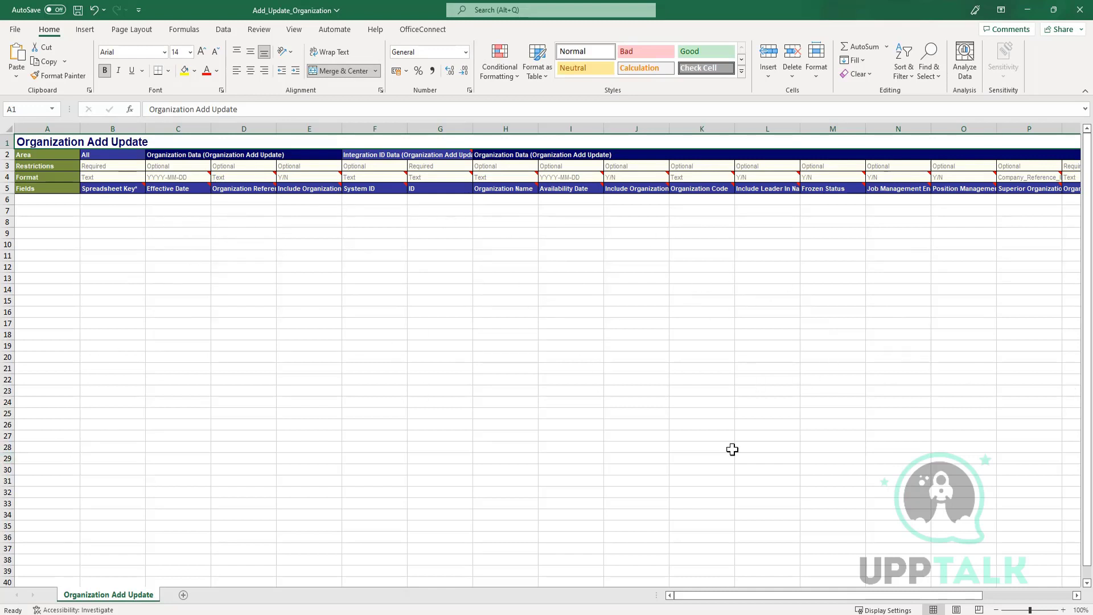
{"action": "left_click", "coordinate": [110, 202]}
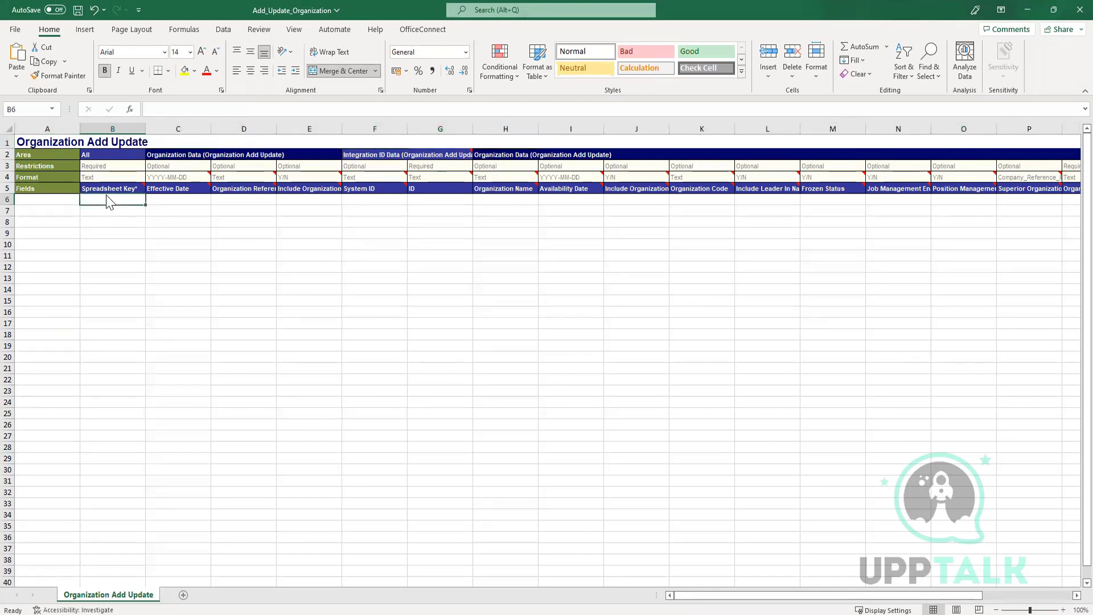
{"action": "type", "text": "1"}
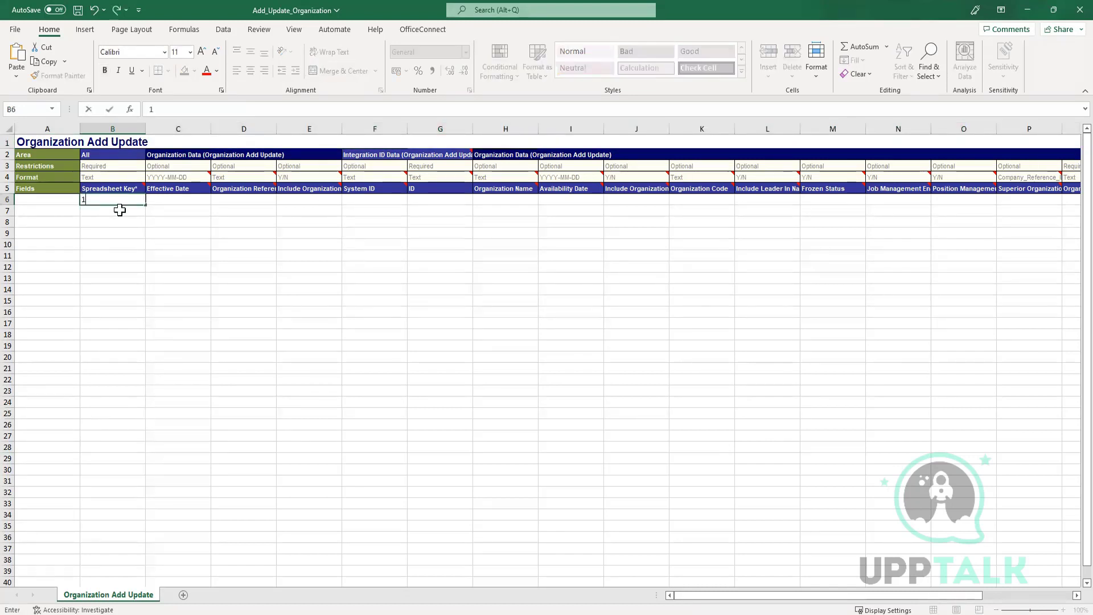
{"action": "key", "text": "Return"}
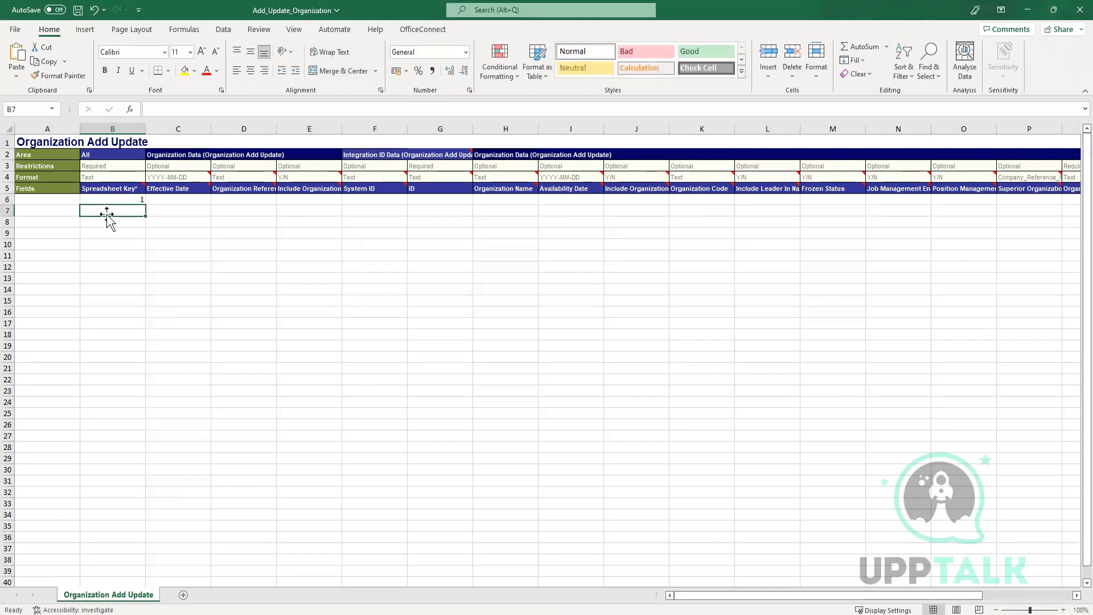
{"action": "type", "text": "2"}
{"action": "key", "text": "Return"}
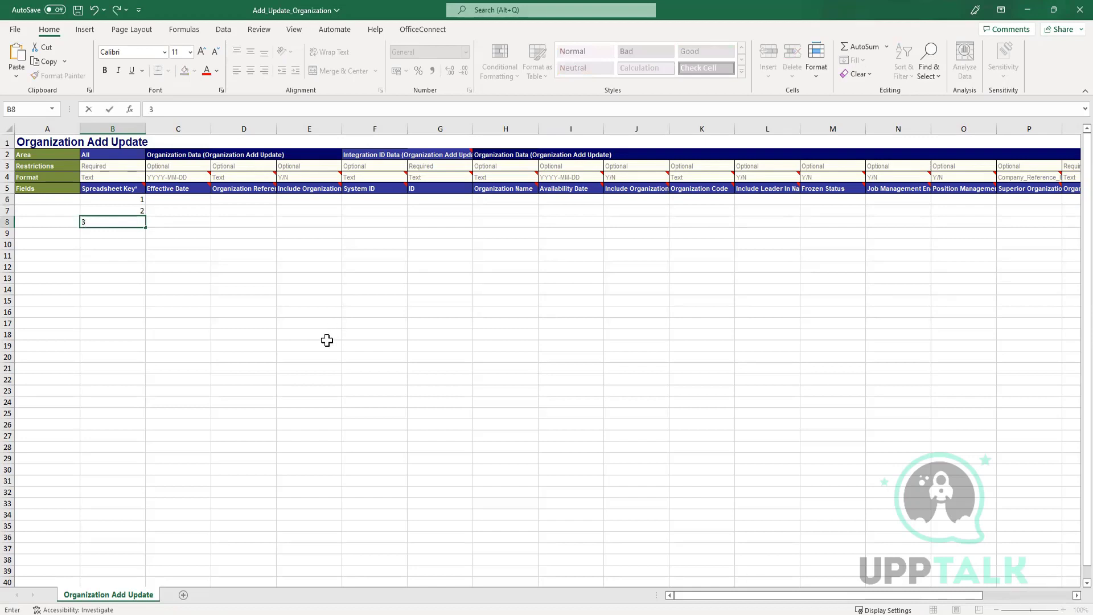
{"action": "left_click", "coordinate": [117, 234]}
{"action": "type", "text": "4"}
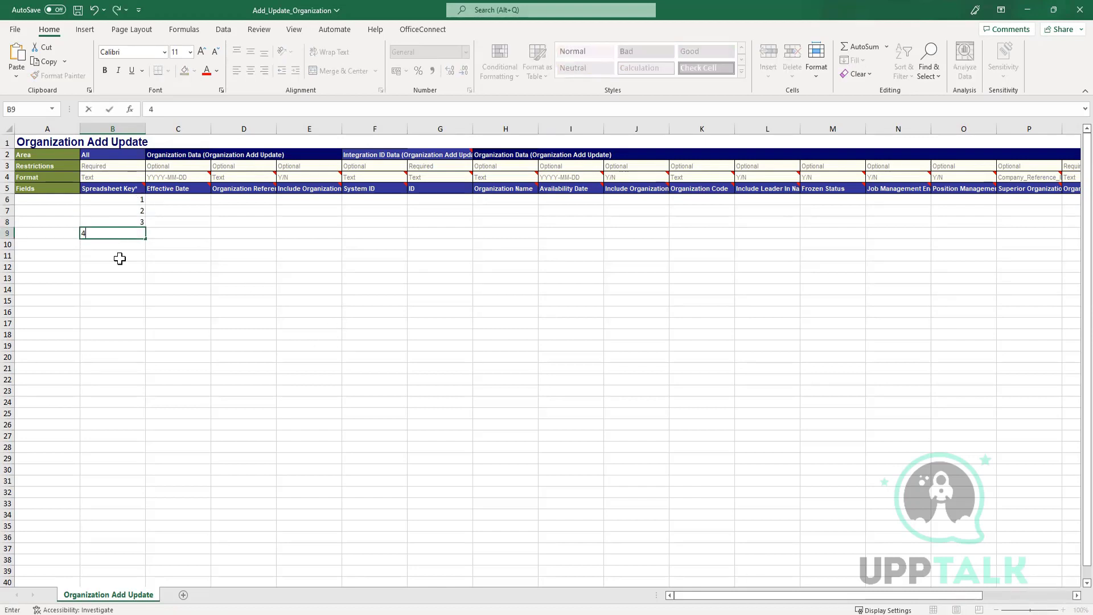
{"action": "left_click", "coordinate": [125, 245]}
{"action": "type", "text": "5"}
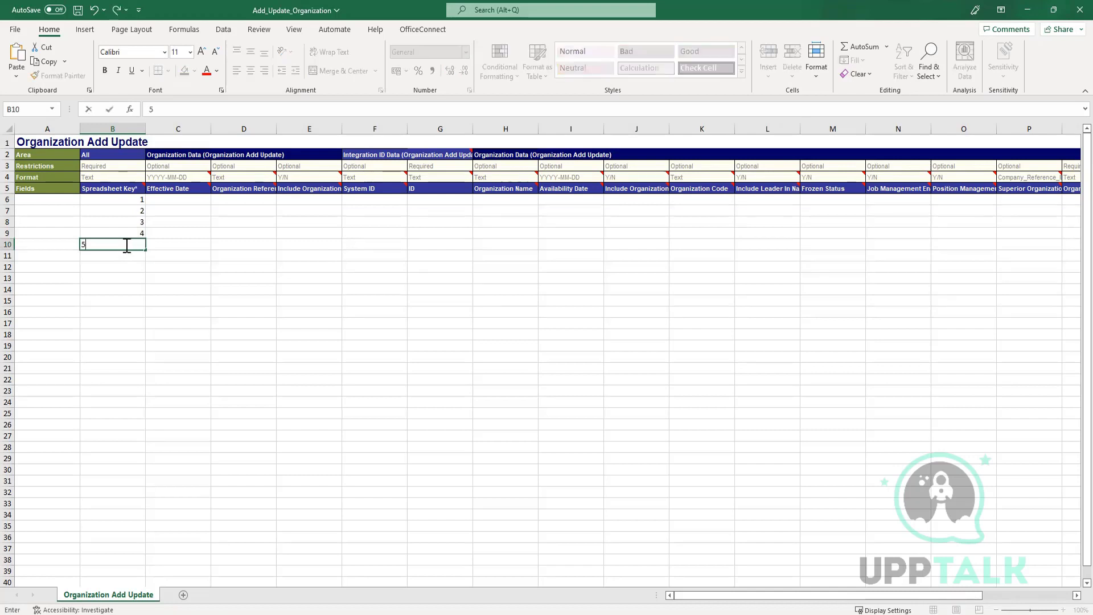
{"action": "left_click", "coordinate": [216, 285]}
{"action": "left_click", "coordinate": [177, 203]}
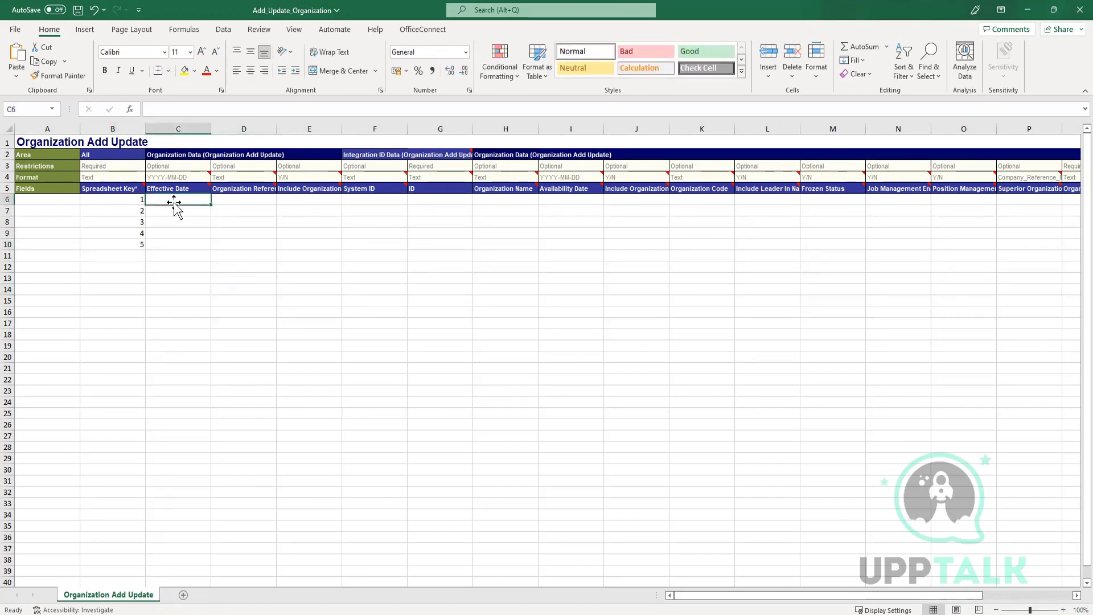
Enter effective date 2022-12-11 in C6 and copy it into C7:C10.
{"action": "type", "text": "2022"}
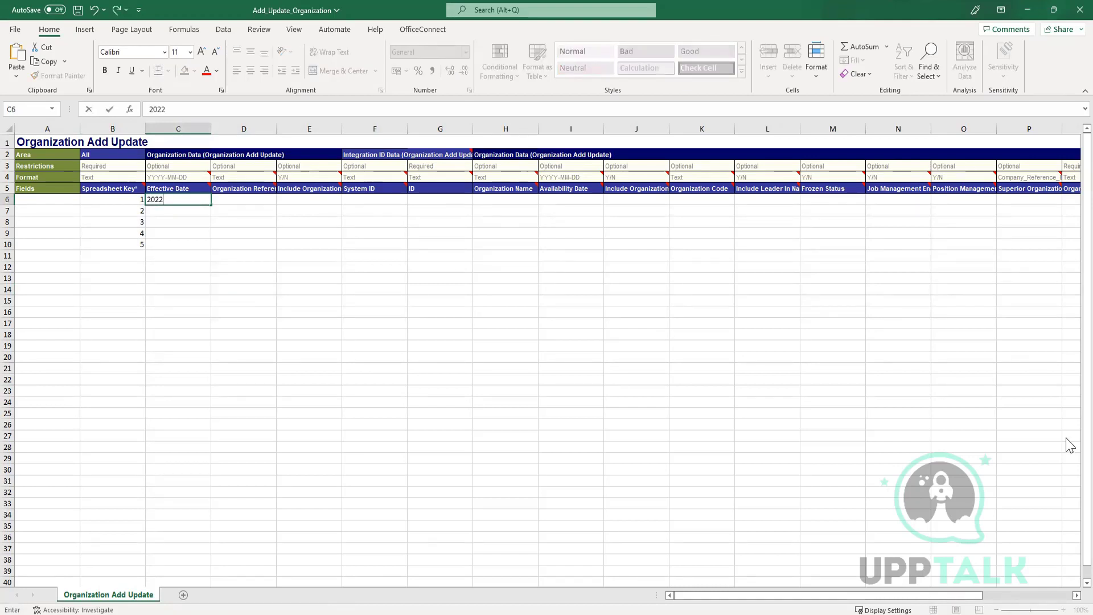
{"action": "type", "text": "-12-11"}
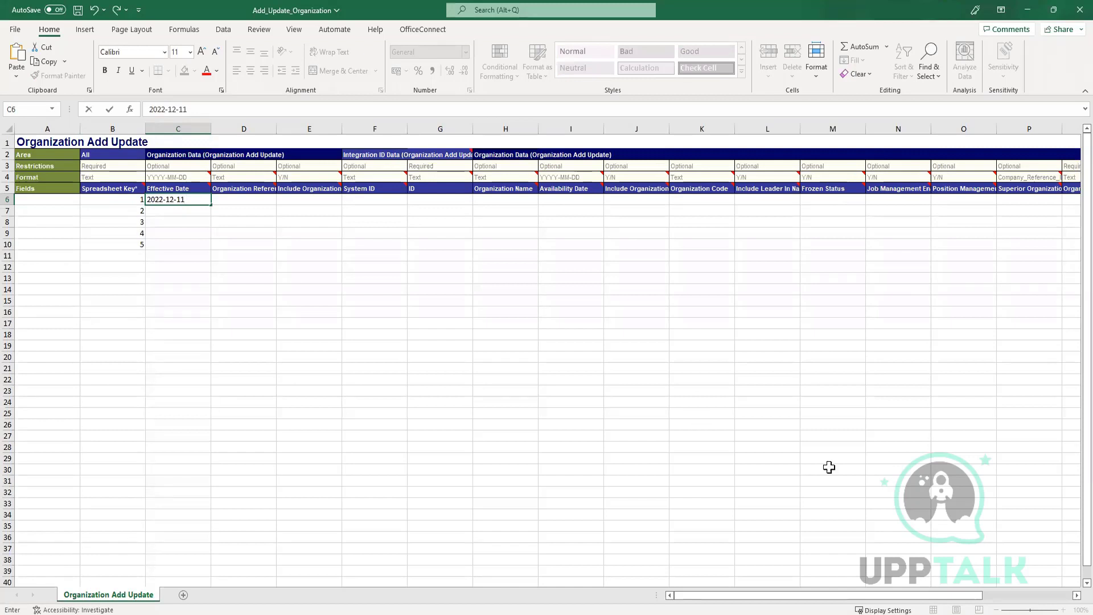
{"action": "left_click", "coordinate": [255, 357]}
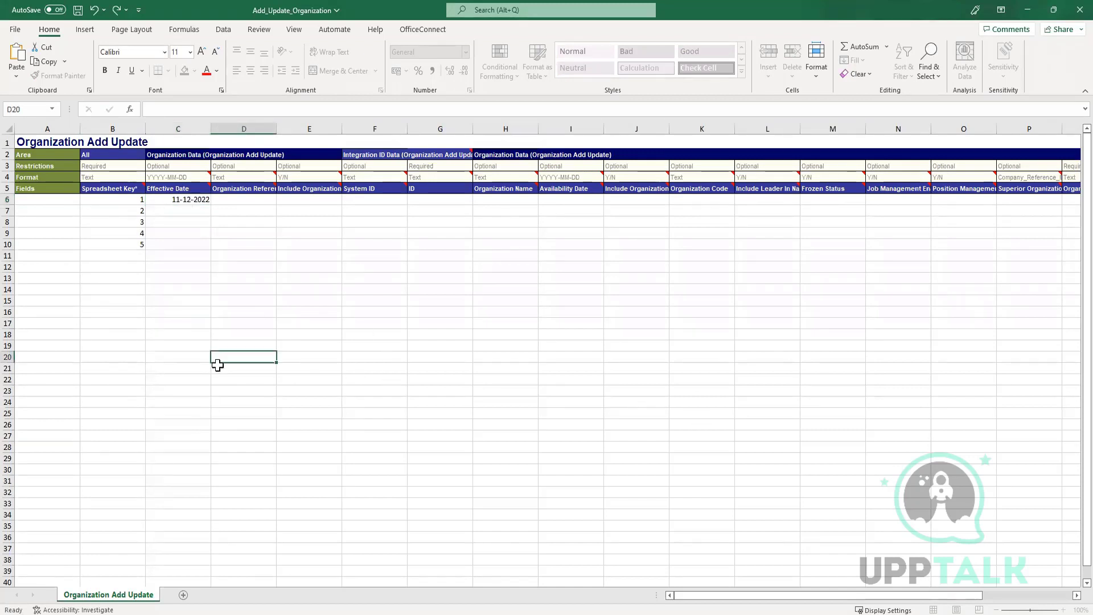
{"action": "left_click", "coordinate": [172, 199]}
{"action": "key", "text": "ctrl+c"}
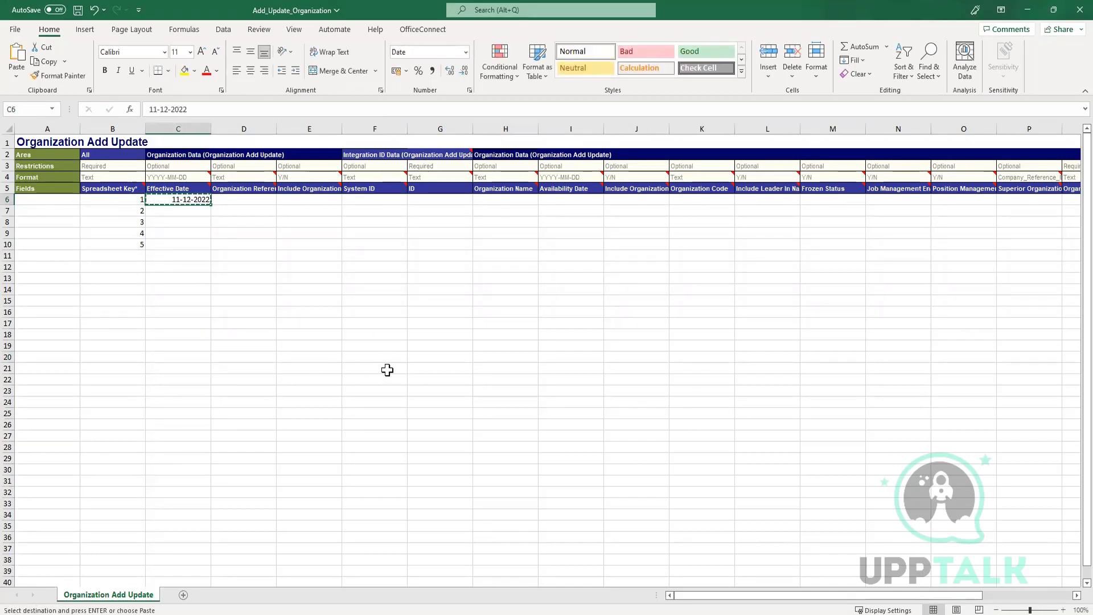
{"action": "left_click_drag", "start_coordinate": [173, 210], "coordinate": [175, 244]}
{"action": "key", "text": "ctrl+v"}
{"action": "left_click", "coordinate": [332, 263]}
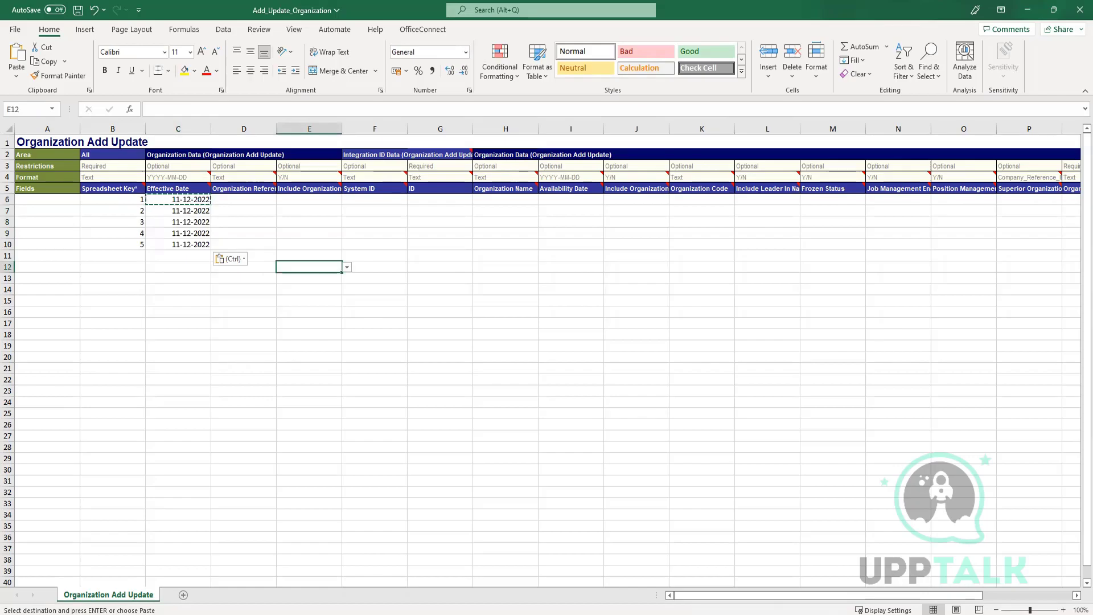
{"action": "key", "text": "alt+Tab"}
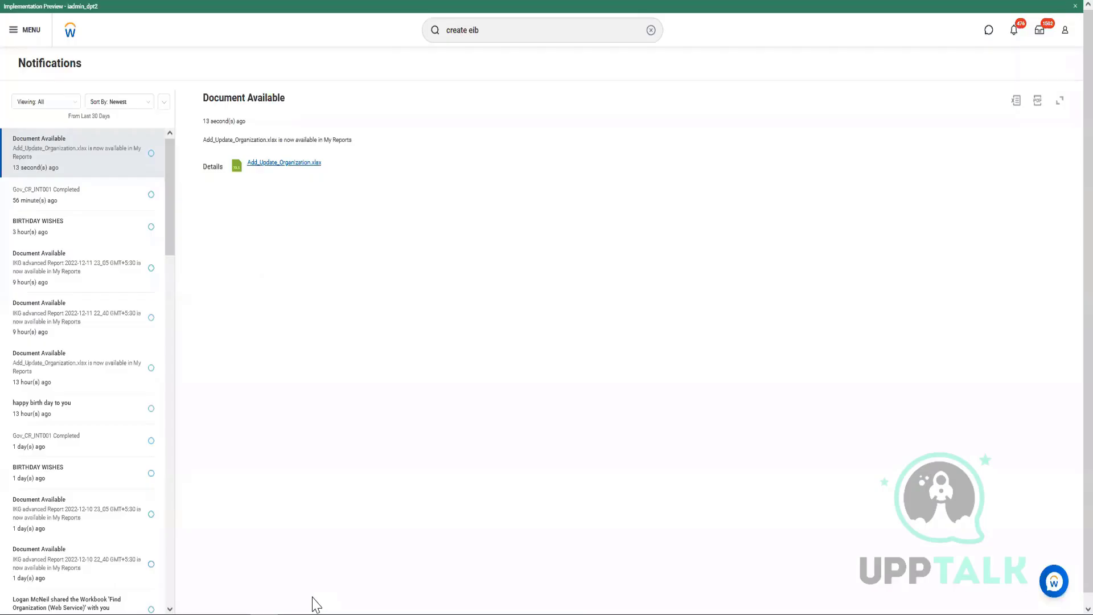
Run View Supervisory Organization for Workday Systems & Technology, finding it by the manager's name.
{"action": "left_click", "coordinate": [560, 25]}
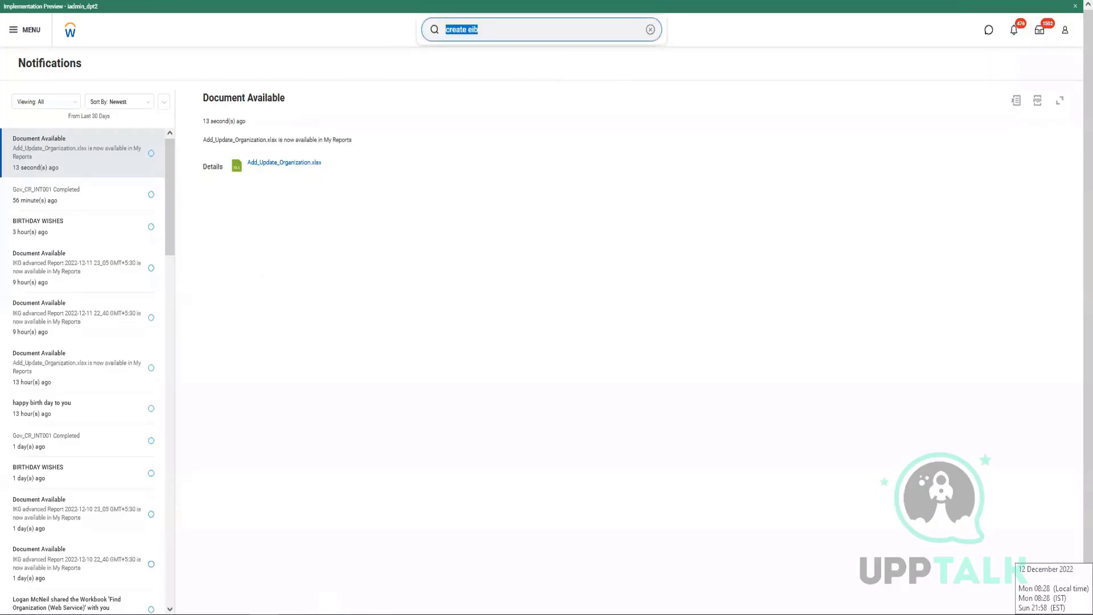
{"action": "type", "text": "view sup org"}
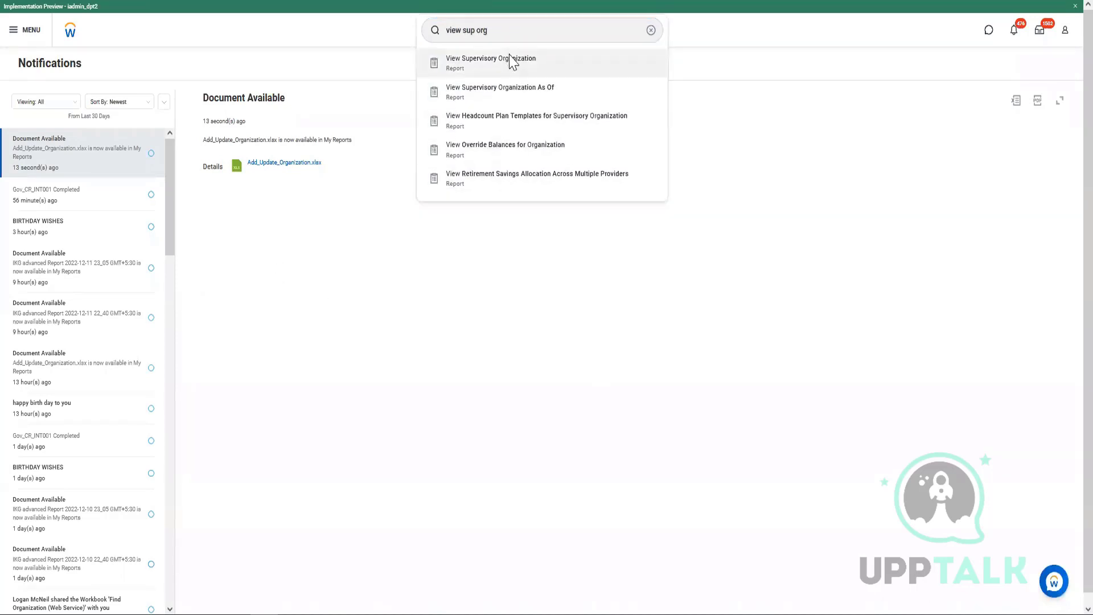
{"action": "left_click", "coordinate": [513, 62]}
{"action": "left_click", "coordinate": [551, 134]}
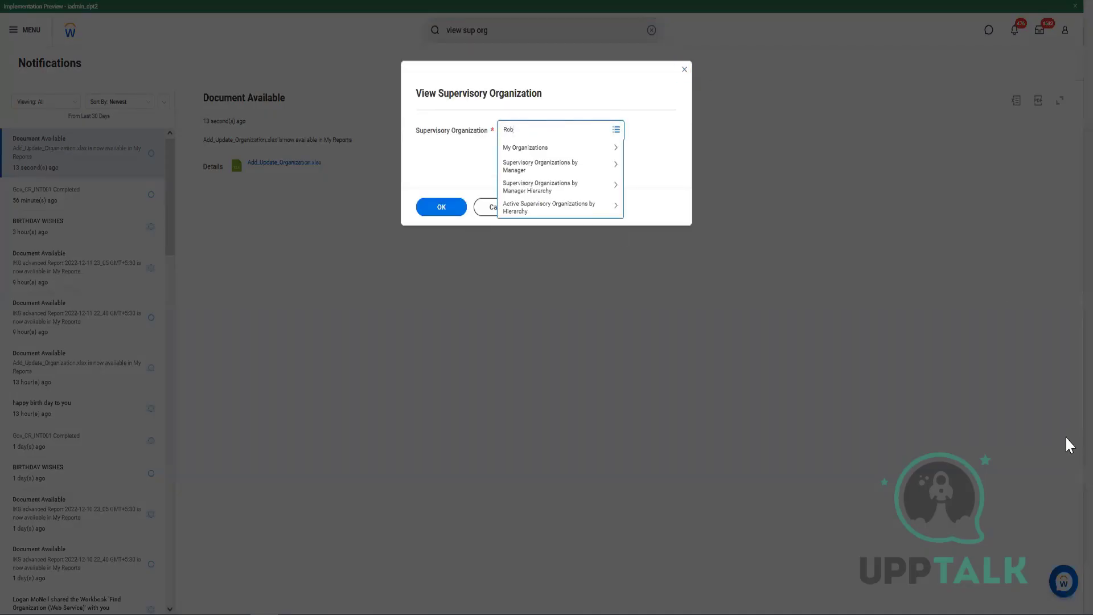
{"action": "key", "text": "Return"}
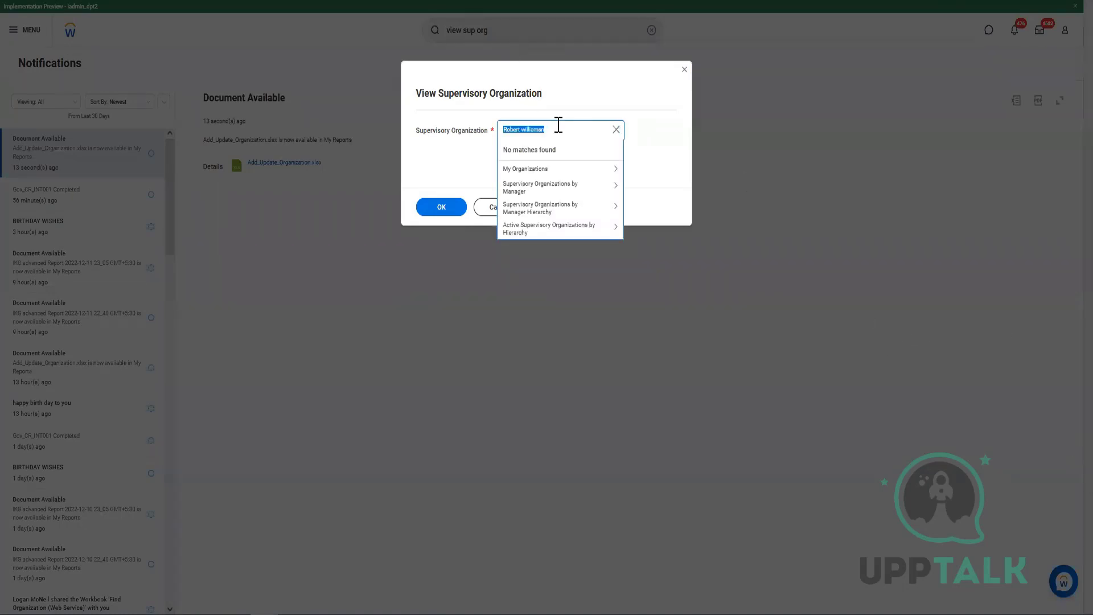
{"action": "left_click", "coordinate": [558, 127]}
{"action": "key", "text": "Return"}
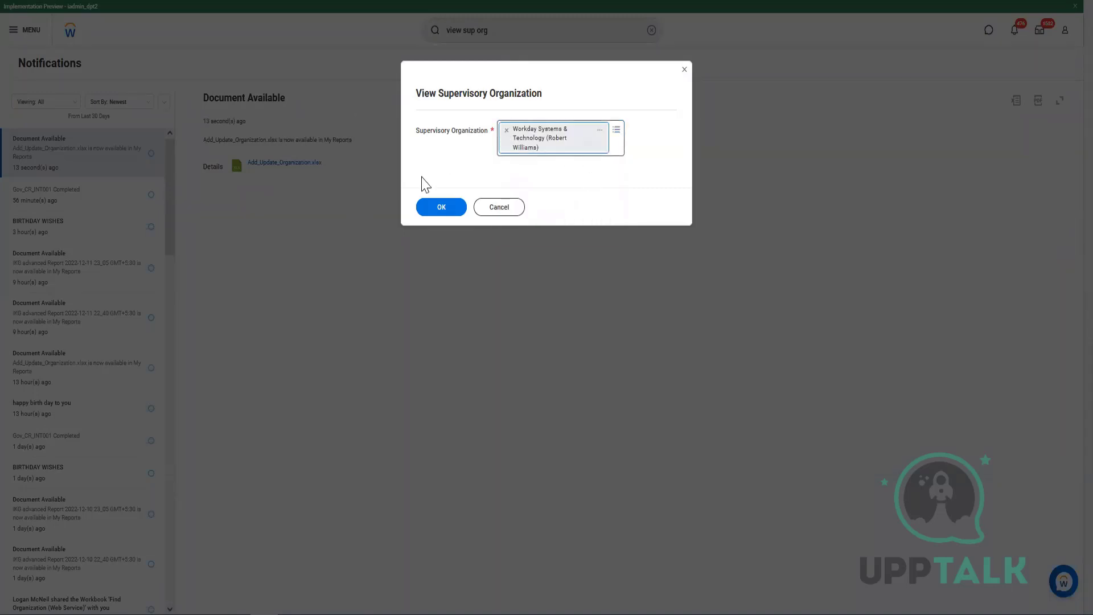
{"action": "left_click", "coordinate": [440, 214]}
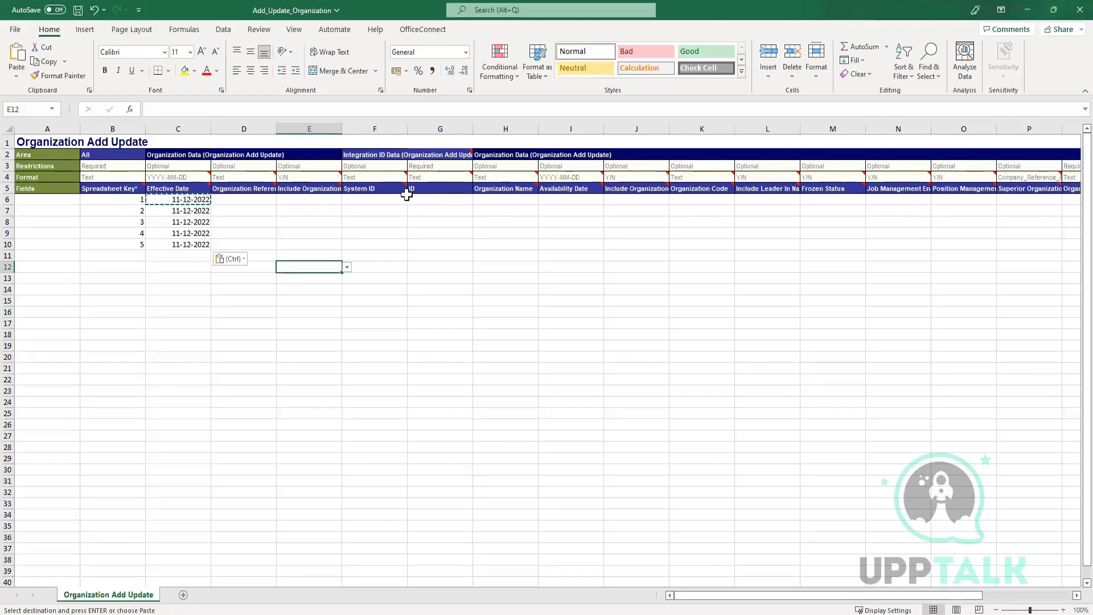
Enter Workday Testing in H6 and Workday Help Desk in H7 under Organization Name.
{"action": "left_click", "coordinate": [419, 244]}
{"action": "left_click", "coordinate": [257, 211]}
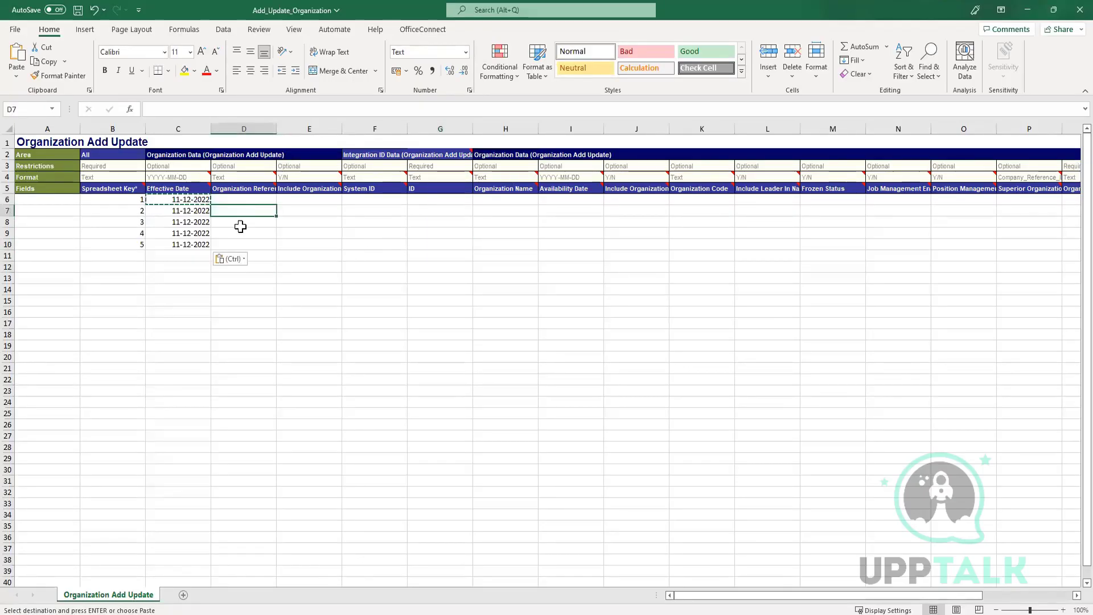
{"action": "left_click", "coordinate": [255, 244]}
{"action": "left_click", "coordinate": [444, 214]}
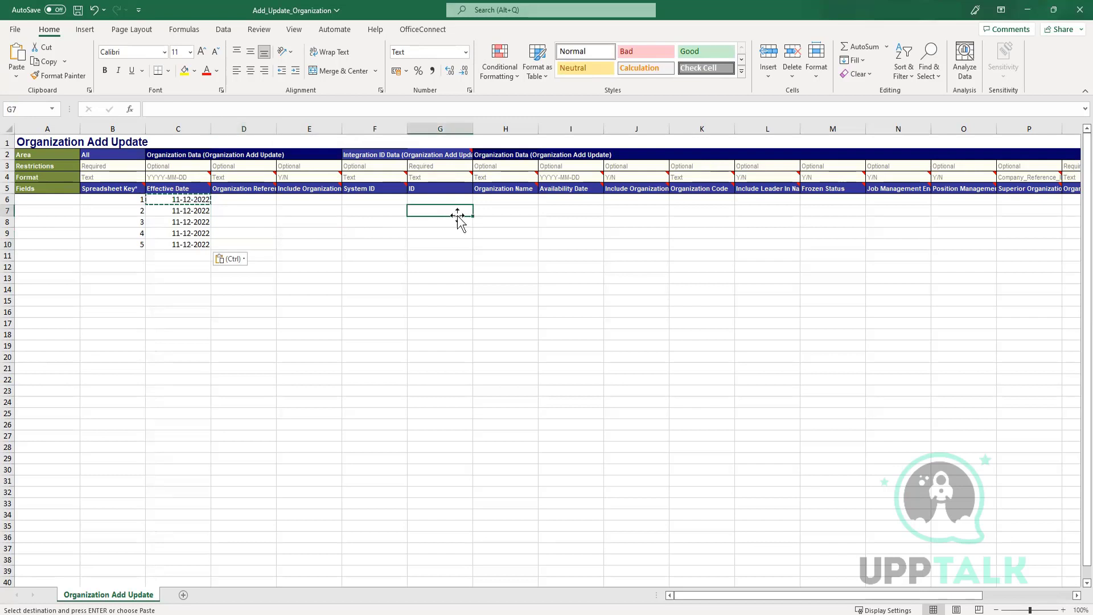
{"action": "left_click", "coordinate": [515, 199]}
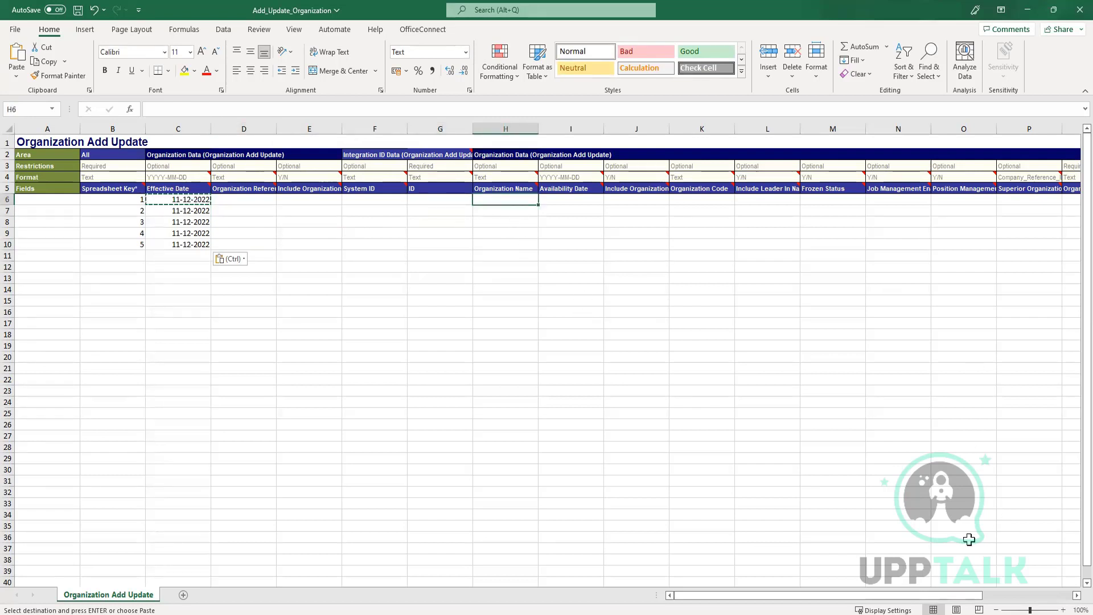
{"action": "left_click_drag", "start_coordinate": [938, 606], "coordinate": [799, 593]}
{"action": "left_click", "coordinate": [540, 370]}
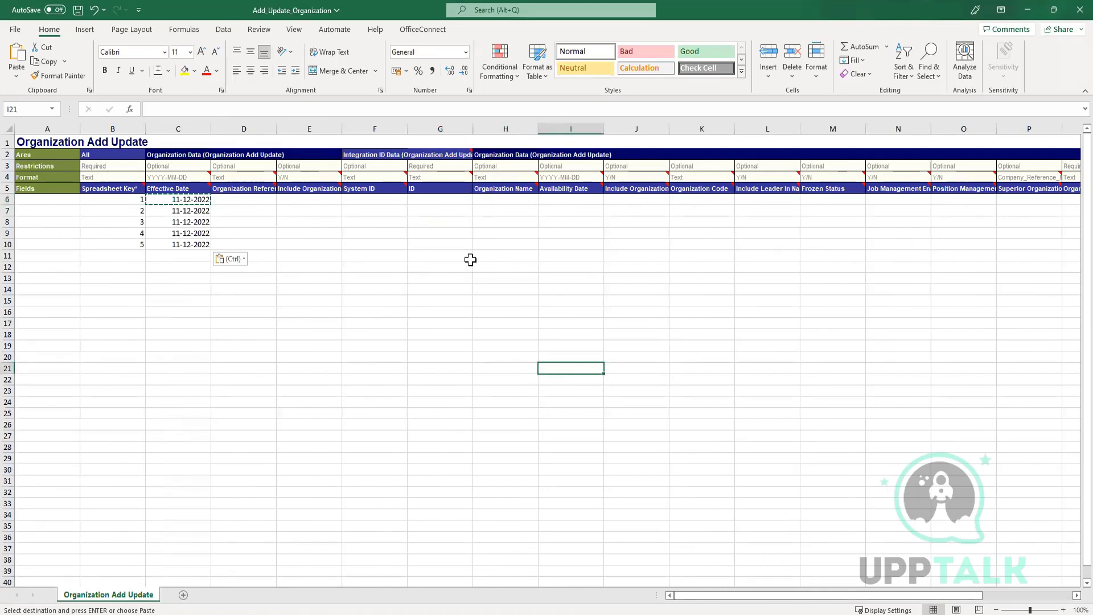
{"action": "left_click", "coordinate": [497, 200]}
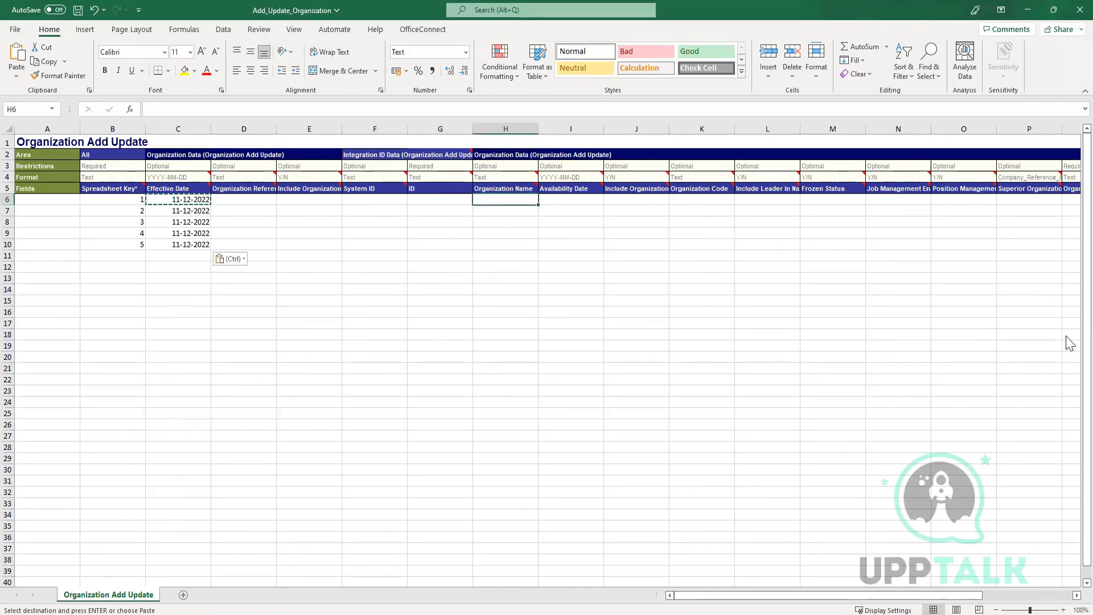
{"action": "type", "text": "Workday"}
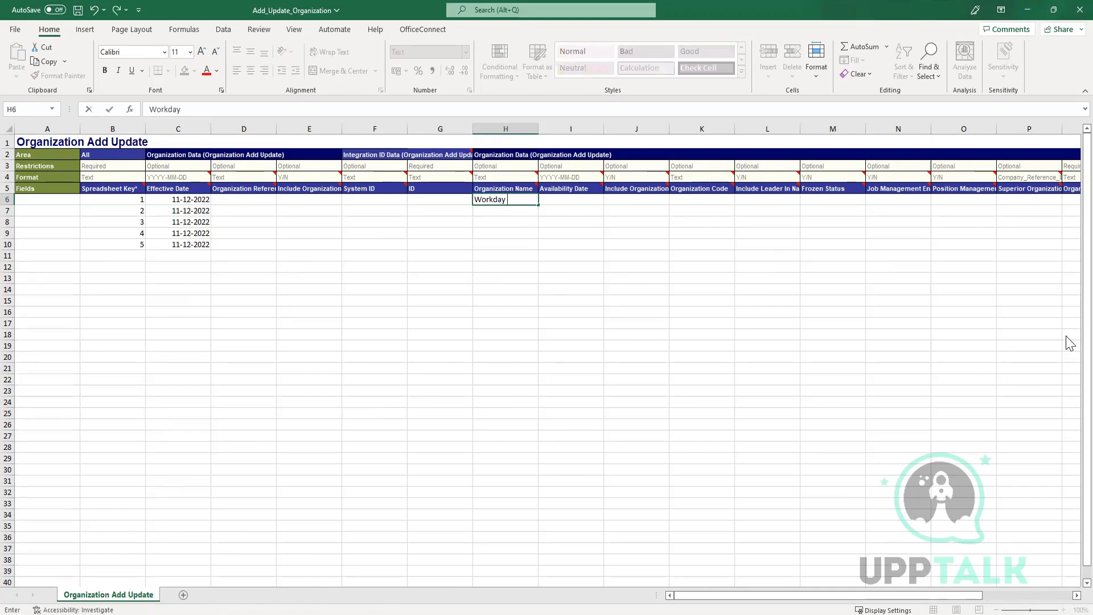
{"action": "type", "text": " Testing"}
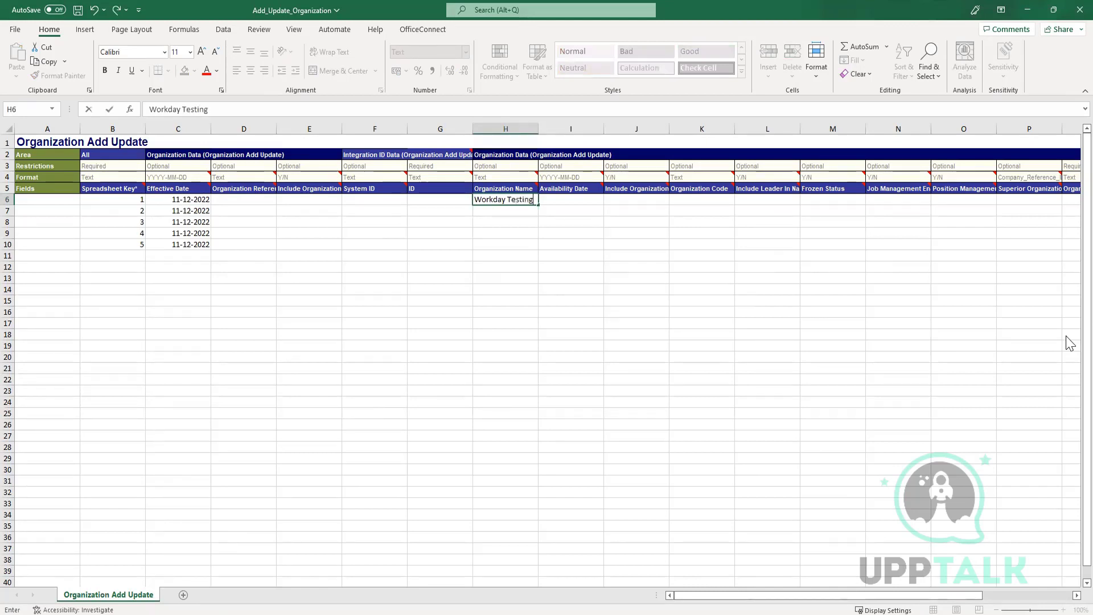
{"action": "key", "text": "Return"}
{"action": "key", "text": "Return"}
{"action": "left_click", "coordinate": [511, 210]}
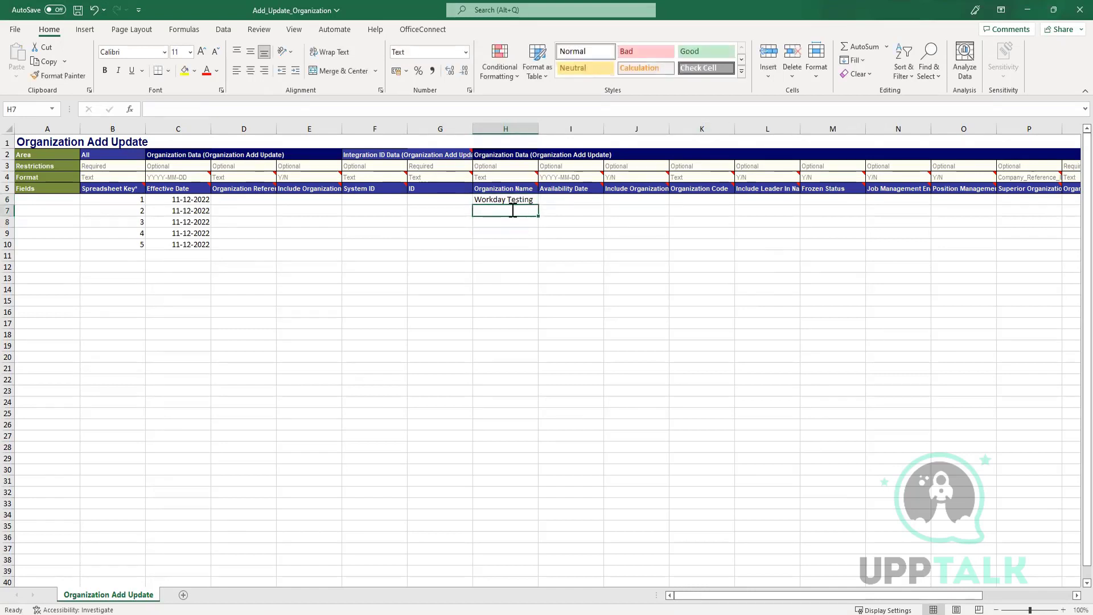
{"action": "type", "text": "Workday"}
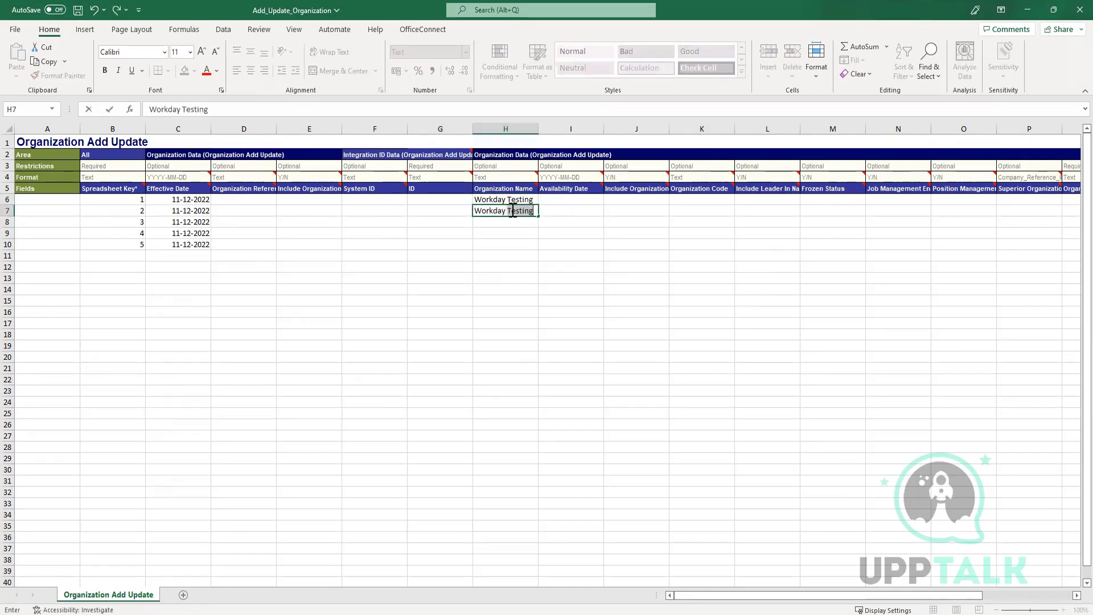
{"action": "type", "text": " Help"}
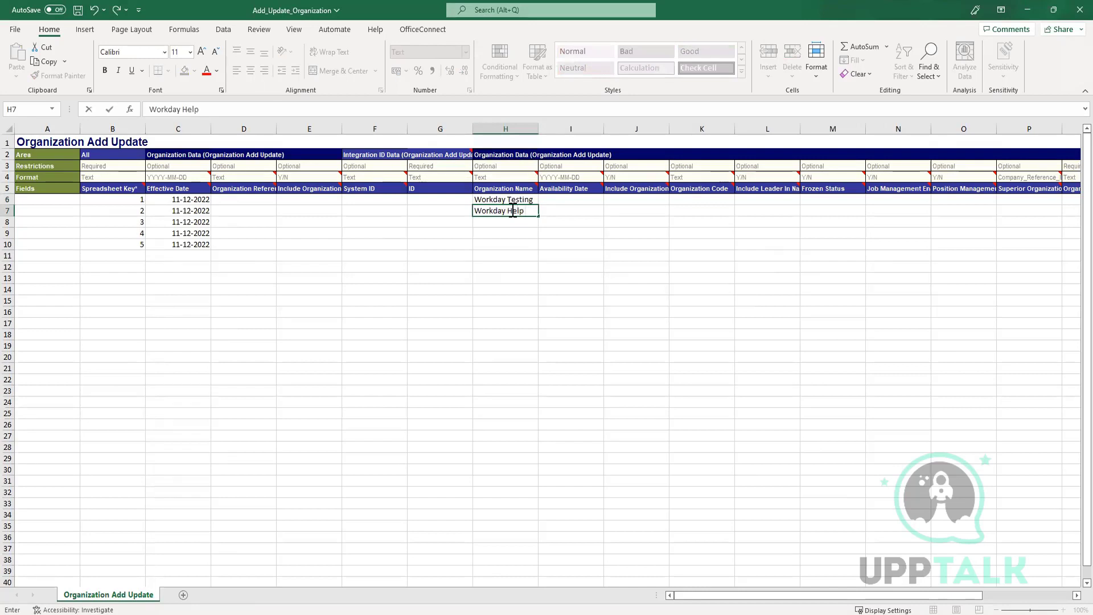
{"action": "type", "text": " Desk"}
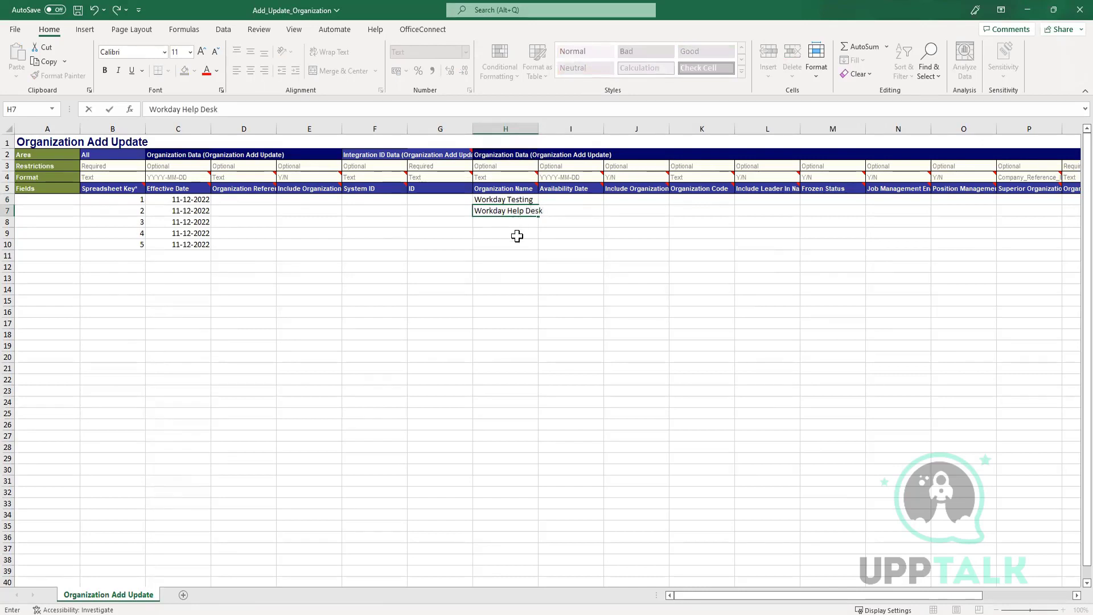
{"action": "left_click", "coordinate": [517, 222]}
Enter Workday Automation Testing and Workday D2D Support in H8 and H9, autofitting column H.
{"action": "type", "text": "Wor"}
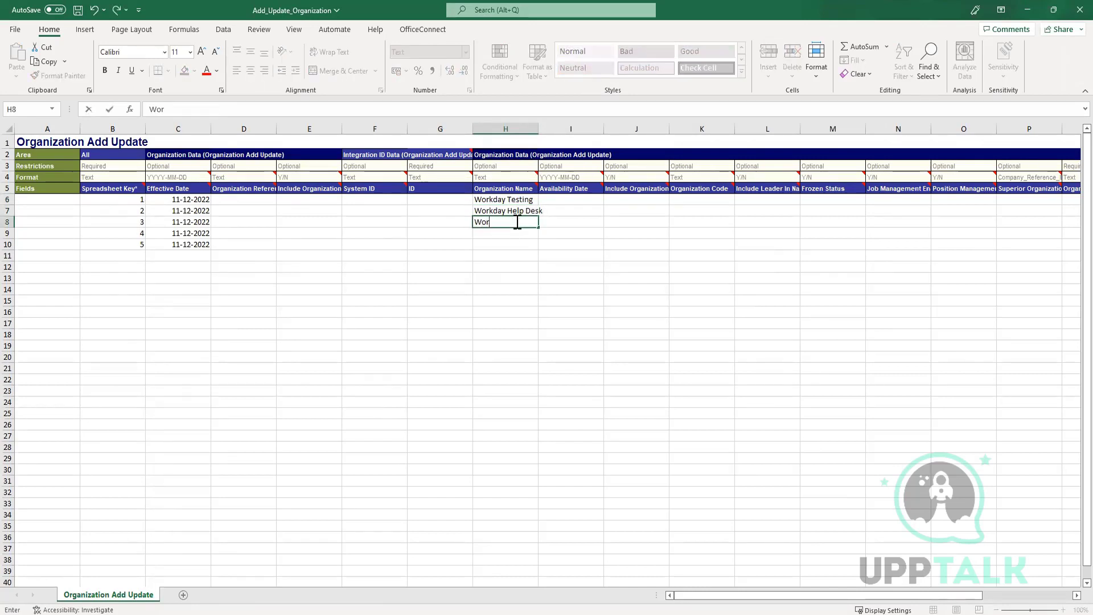
{"action": "type", "text": "kday Aur"}
{"action": "key", "text": "BackSpace"}
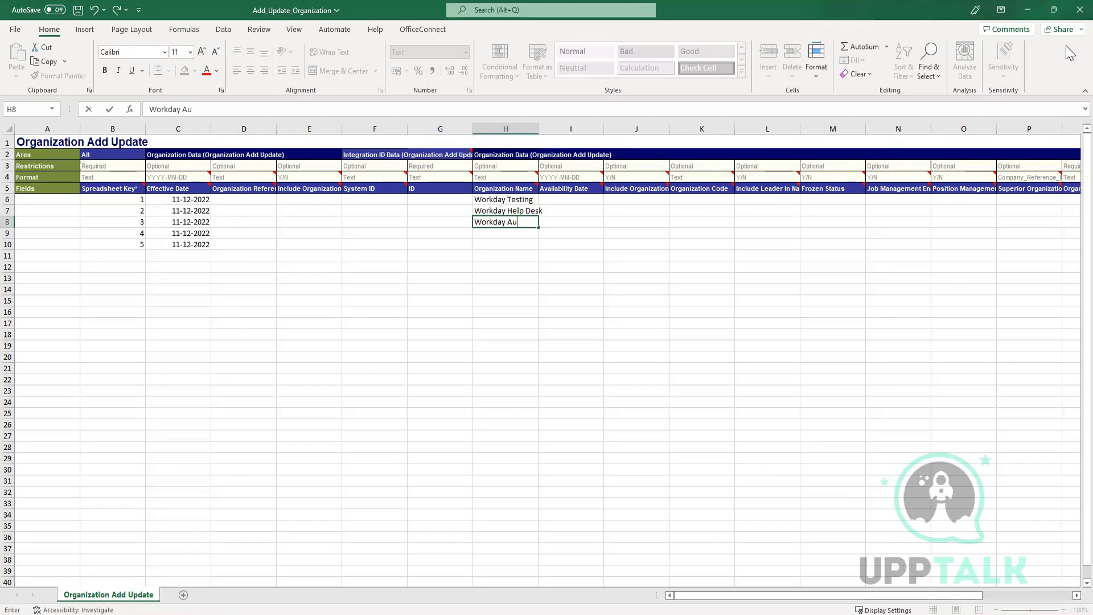
{"action": "type", "text": "tmation "}
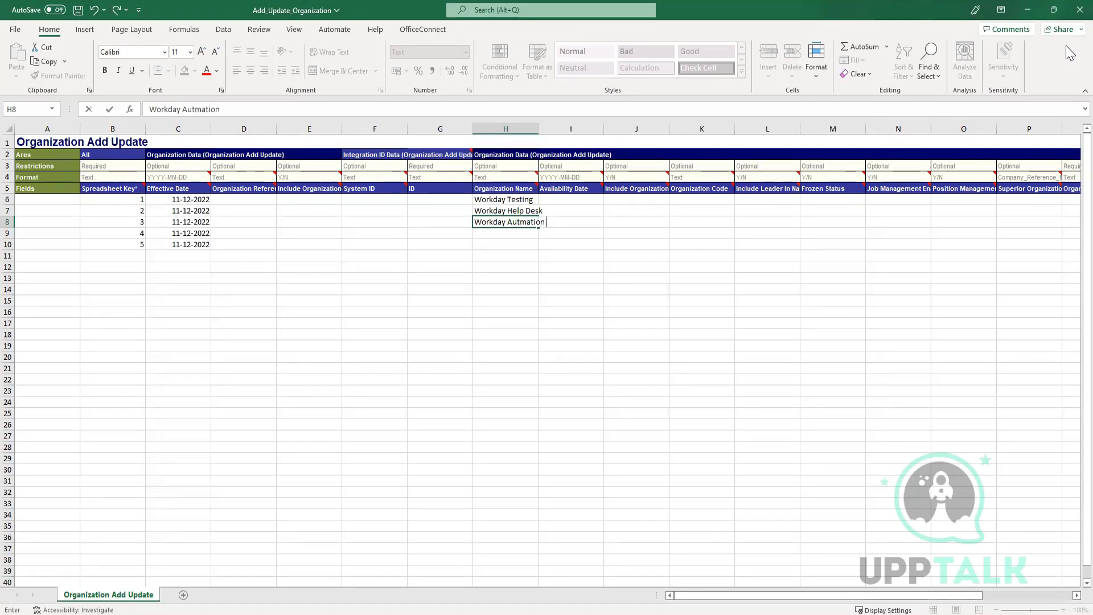
{"action": "type", "text": "Testing"}
{"action": "left_click", "coordinate": [489, 230]}
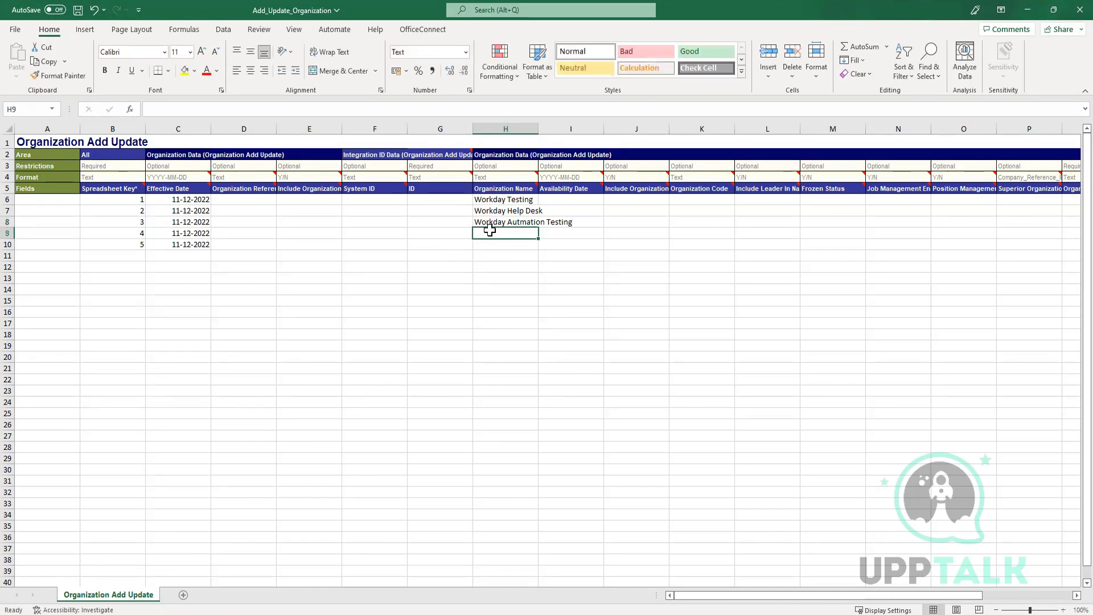
{"action": "type", "text": "Work"}
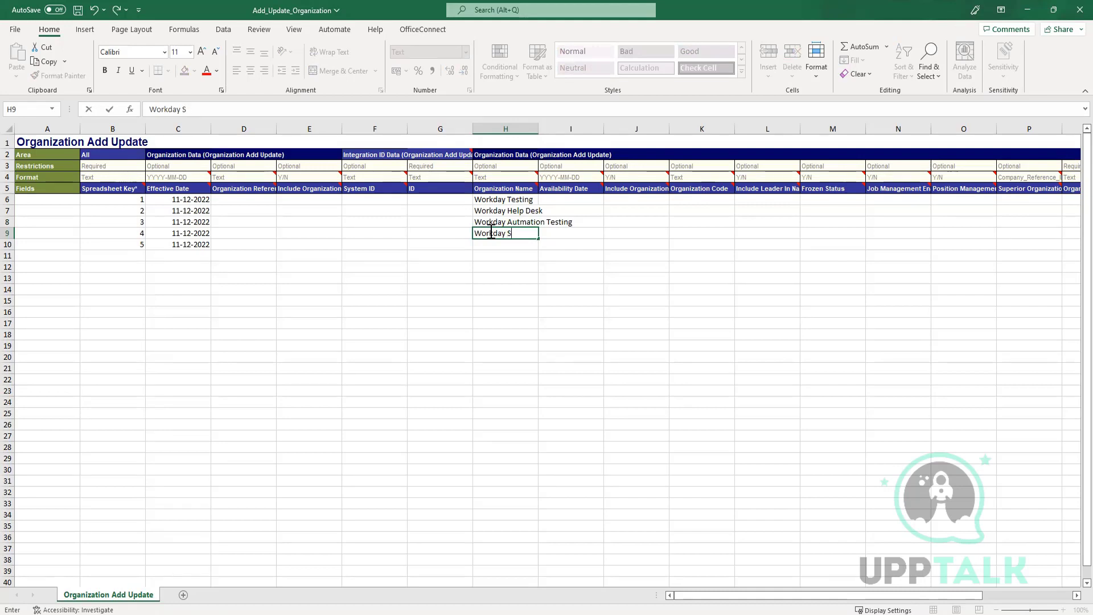
{"action": "type", "text": "day D2D Support"}
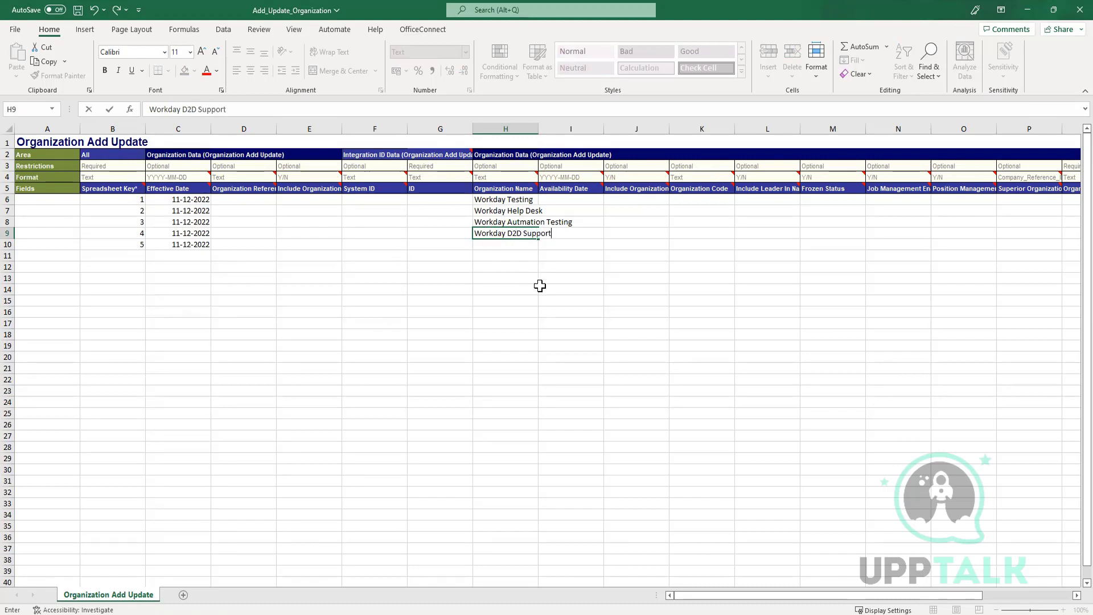
{"action": "left_click", "coordinate": [506, 299]}
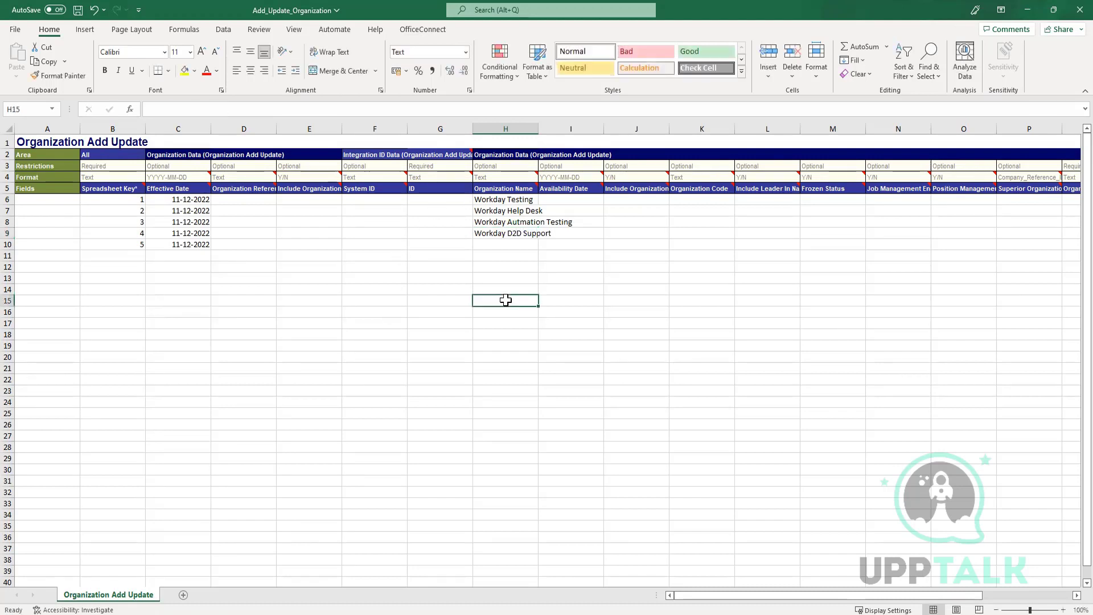
{"action": "double_click", "coordinate": [539, 127]}
Enter Workday Solutions in H10 and check it against the Workday organization page.
{"action": "left_click", "coordinate": [515, 288]}
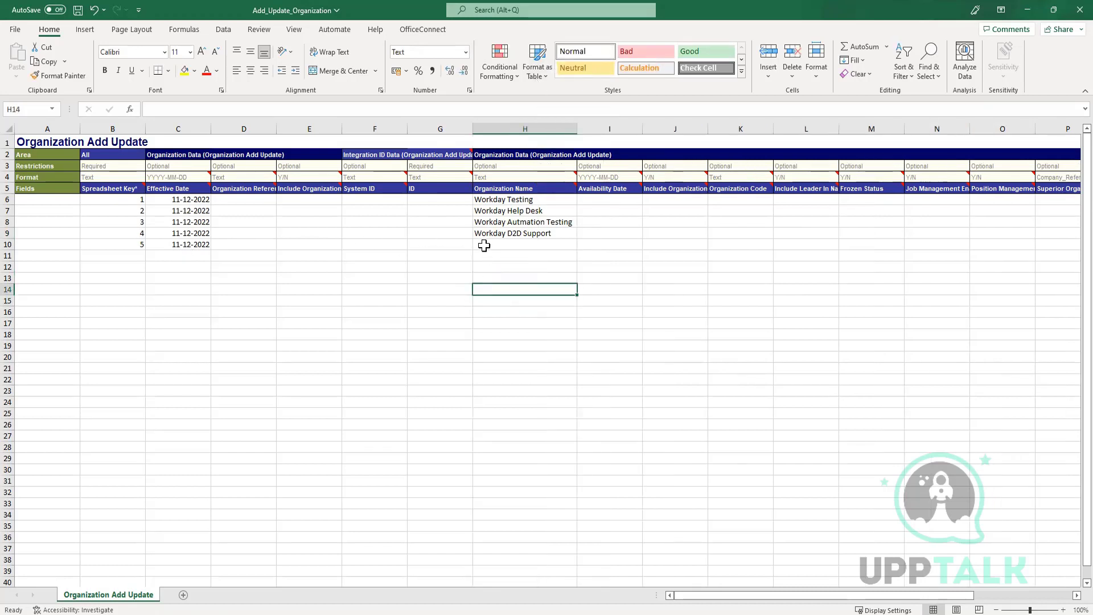
{"action": "left_click", "coordinate": [519, 245]}
{"action": "type", "text": "Workday S"}
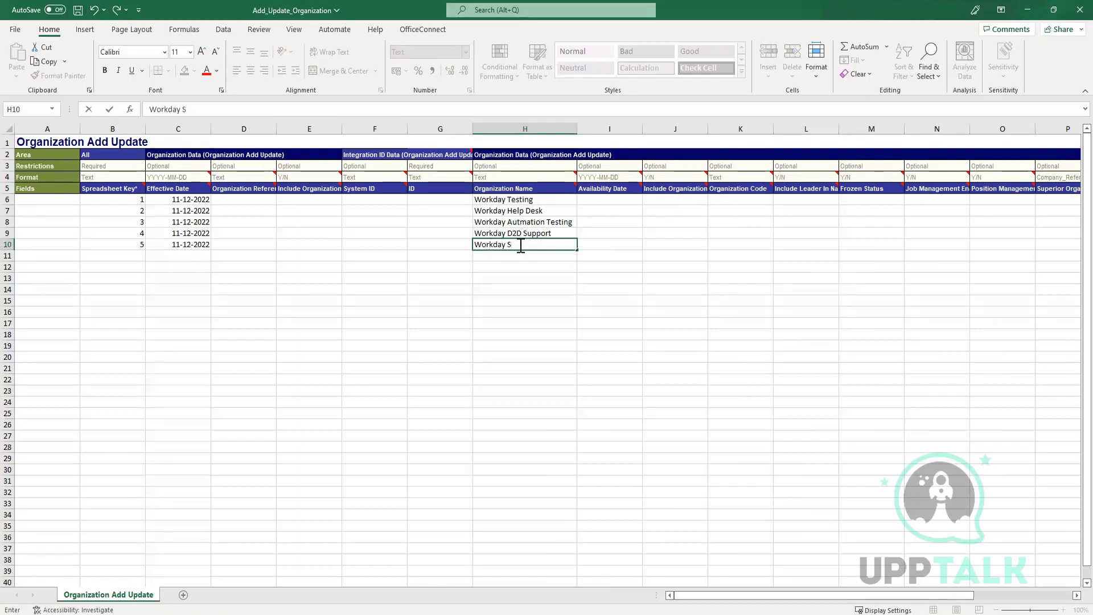
{"action": "type", "text": "olutions"}
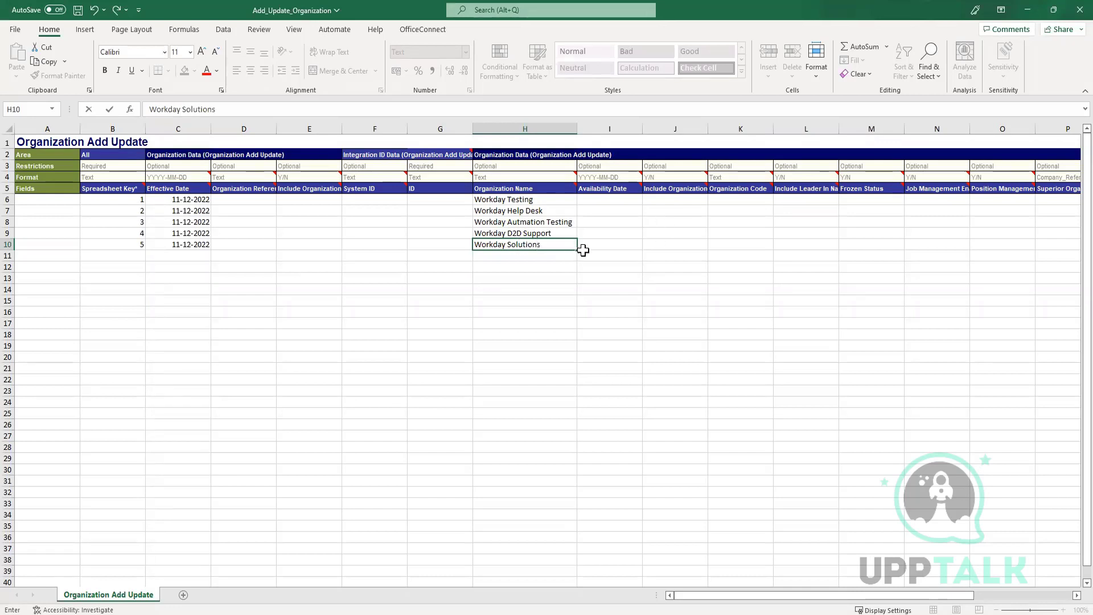
{"action": "left_click", "coordinate": [572, 300]}
{"action": "left_click", "coordinate": [532, 334]}
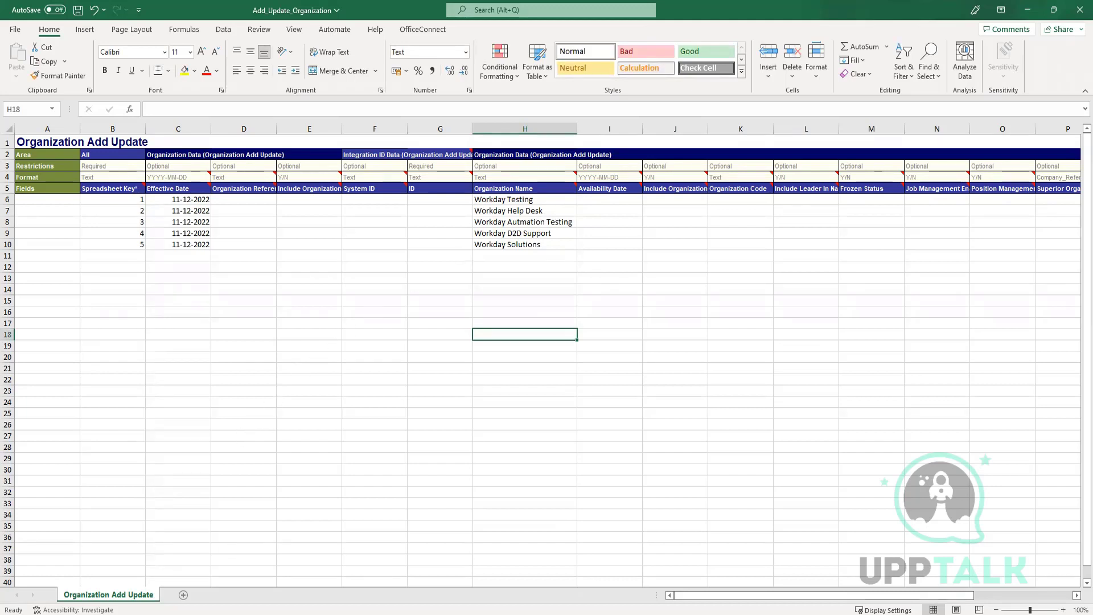
{"action": "key", "text": "alt+Tab"}
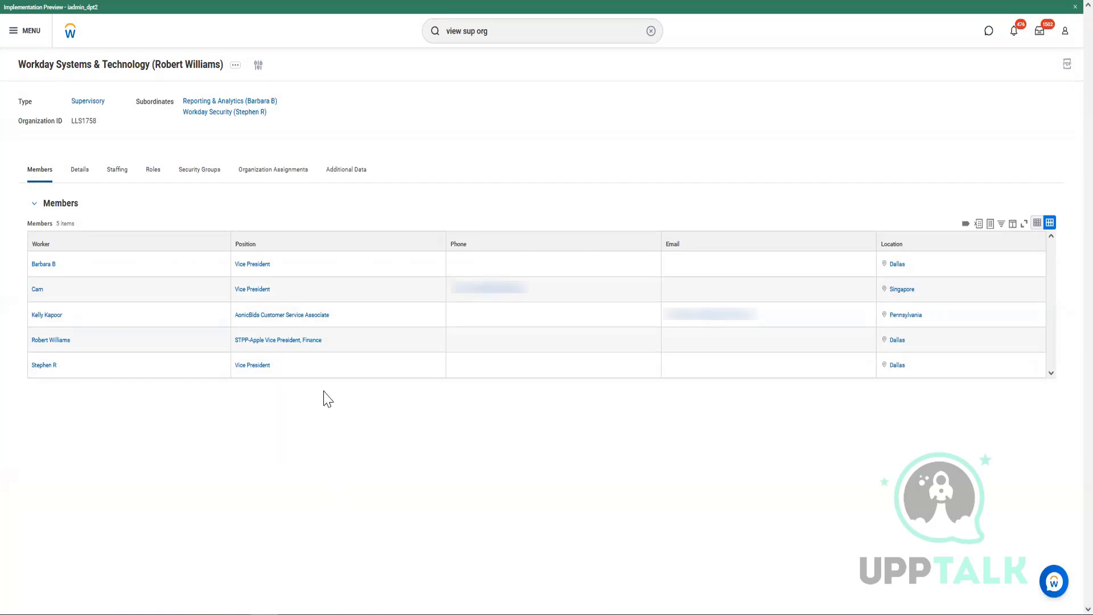
{"action": "key", "text": "alt+Tab"}
{"action": "left_click", "coordinate": [626, 300]}
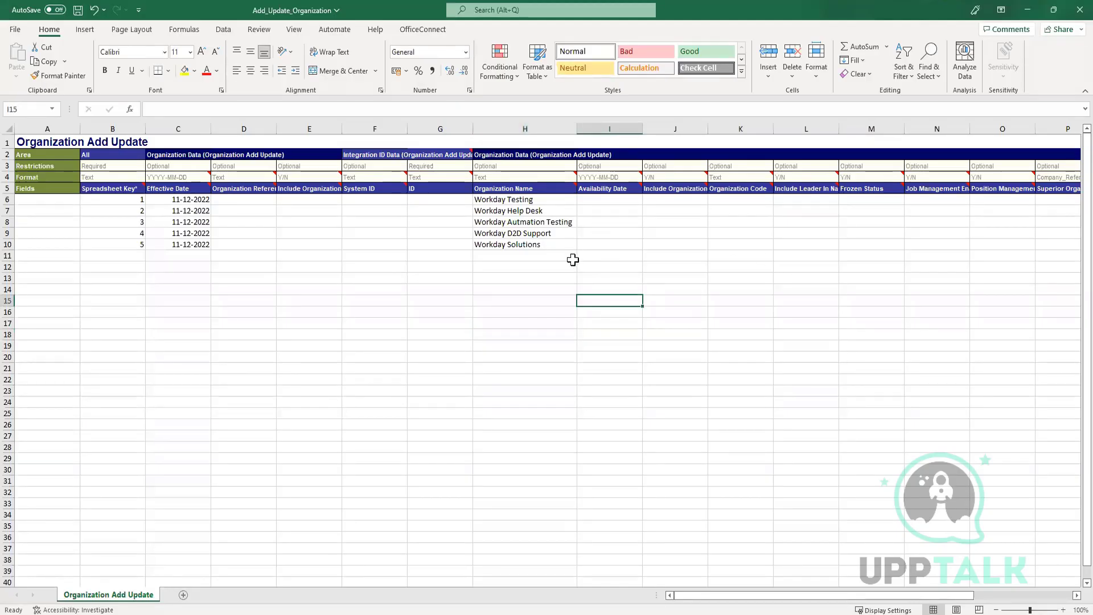
Copy the 11-12-2022 effective dates from C6:C10 into Availability Date I6:I10.
{"action": "left_click_drag", "start_coordinate": [184, 199], "coordinate": [187, 242]}
{"action": "key", "text": "ctrl+c"}
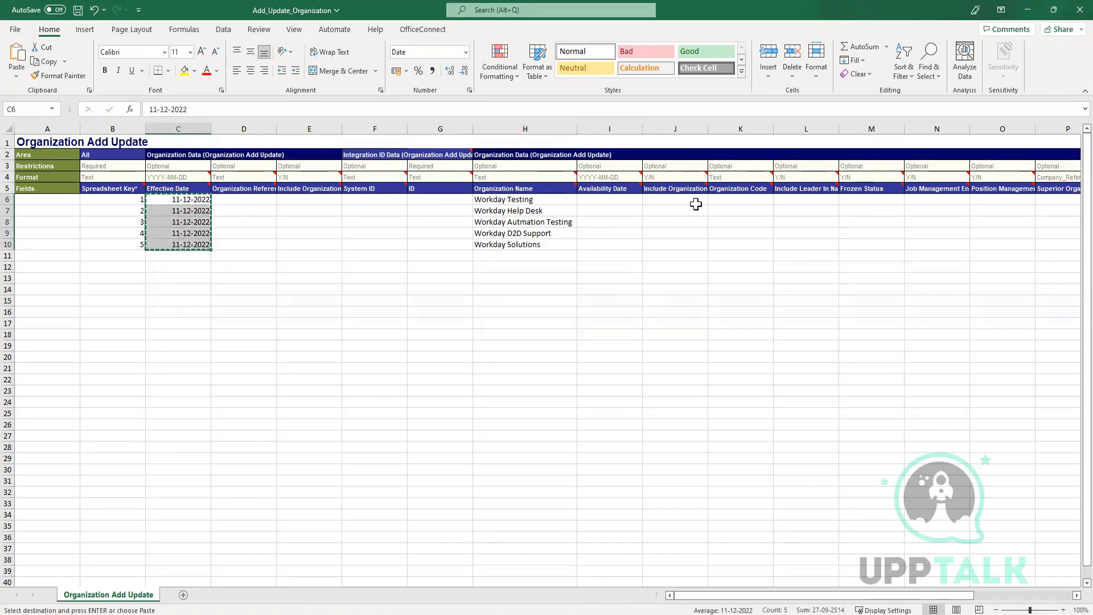
{"action": "left_click", "coordinate": [614, 205]}
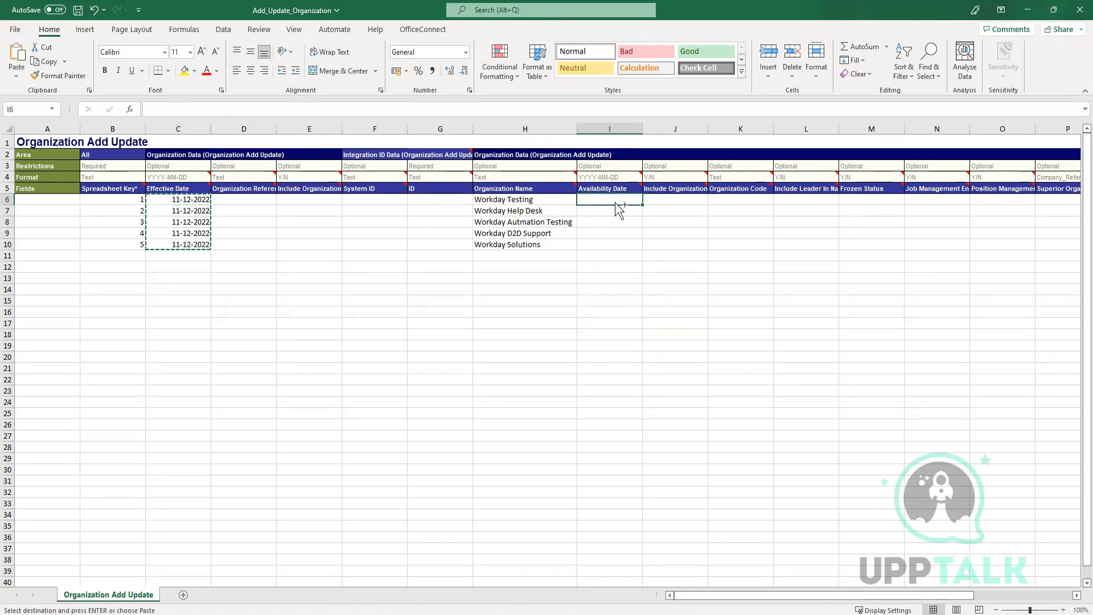
{"action": "key", "text": "ctrl+v"}
{"action": "left_click", "coordinate": [626, 311]}
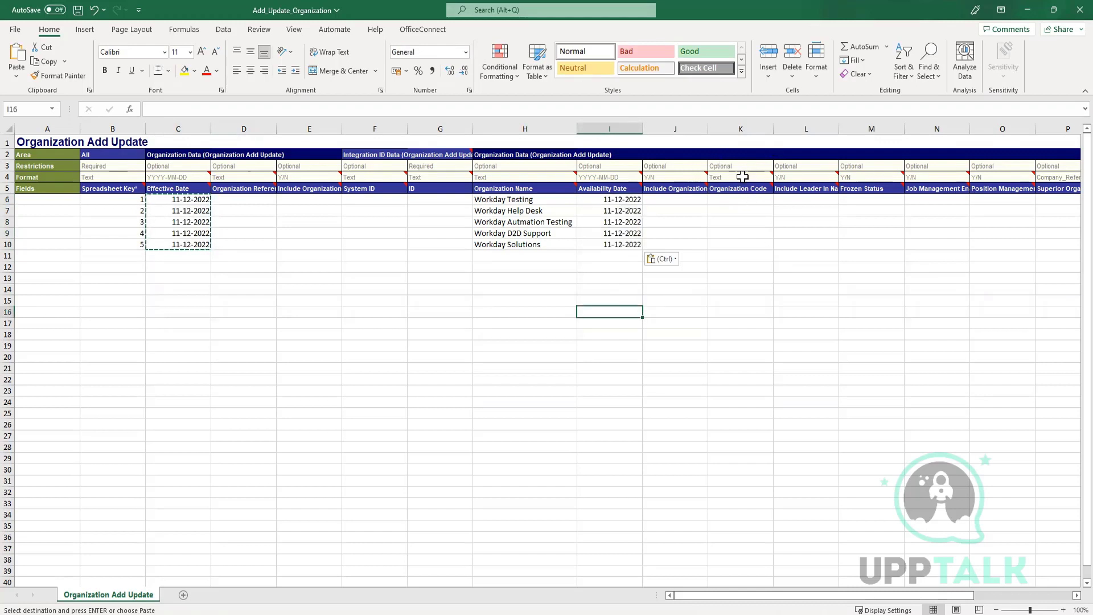
Widen columns J and L and set Include Leader In Name to Y for L6:L10.
{"action": "left_click_drag", "start_coordinate": [707, 131], "coordinate": [757, 130]}
{"action": "left_click", "coordinate": [851, 322]}
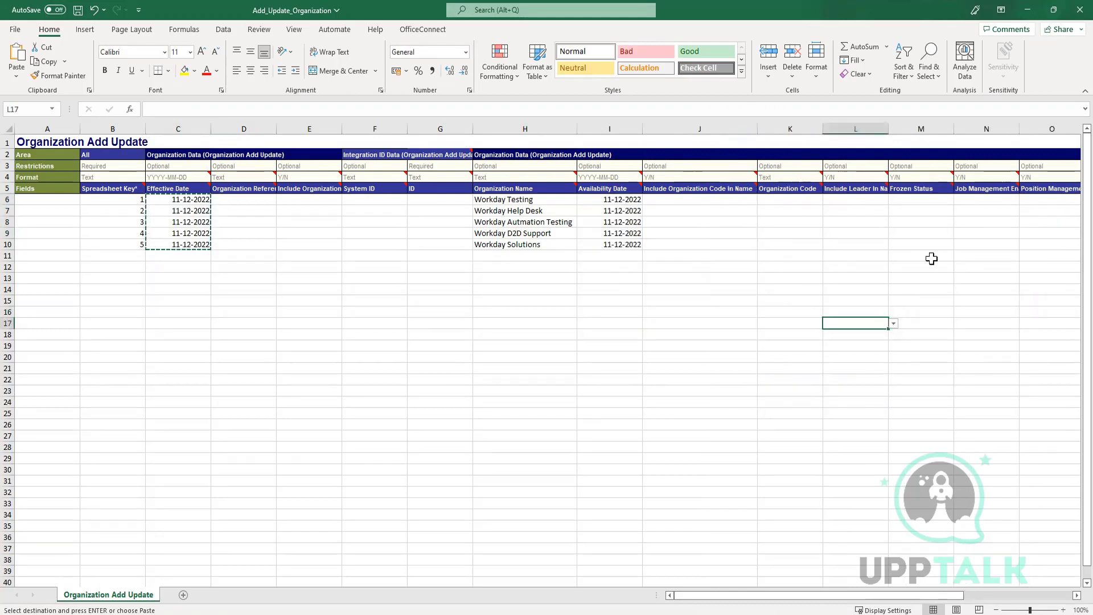
{"action": "left_click_drag", "start_coordinate": [888, 128], "coordinate": [901, 129]}
{"action": "left_click", "coordinate": [863, 199]}
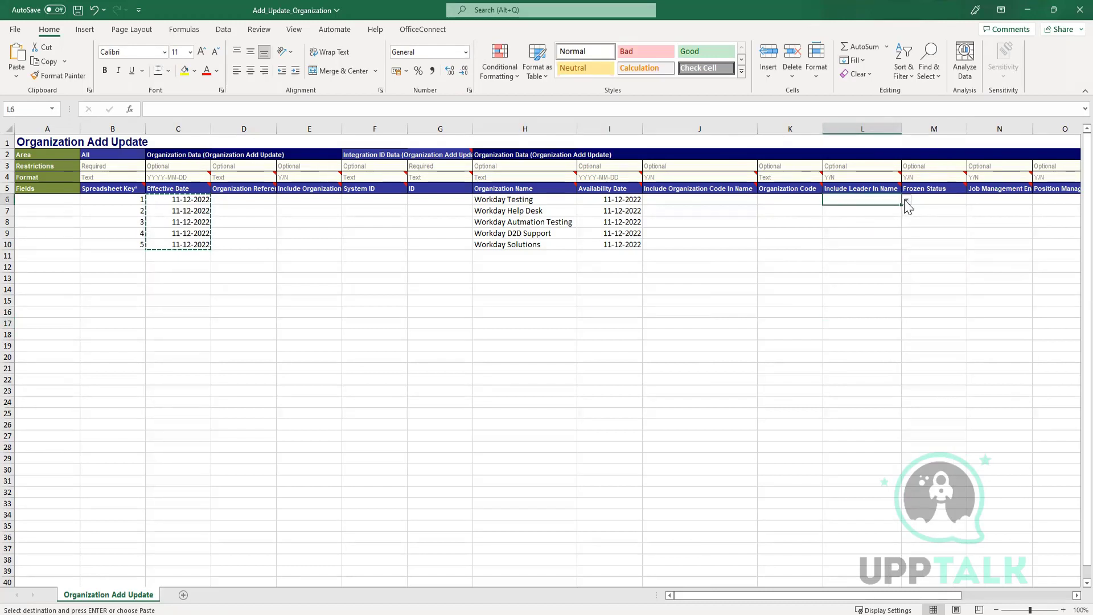
{"action": "left_click", "coordinate": [905, 199]}
{"action": "left_click", "coordinate": [836, 209]}
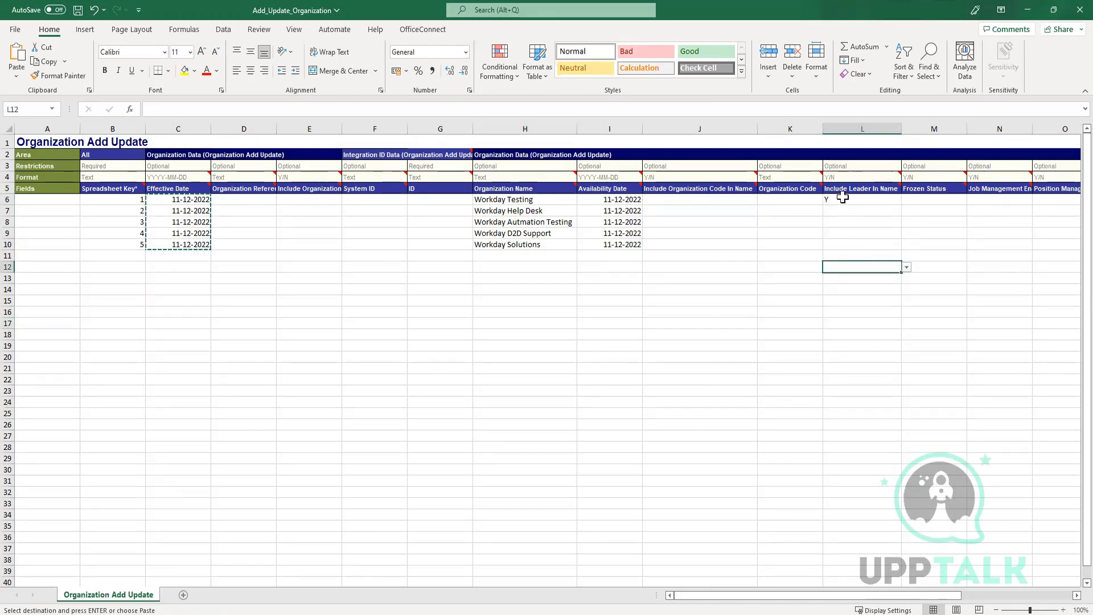
{"action": "key", "text": "ctrl+c"}
{"action": "left_click_drag", "start_coordinate": [832, 211], "coordinate": [837, 246]}
{"action": "key", "text": "ctrl+v"}
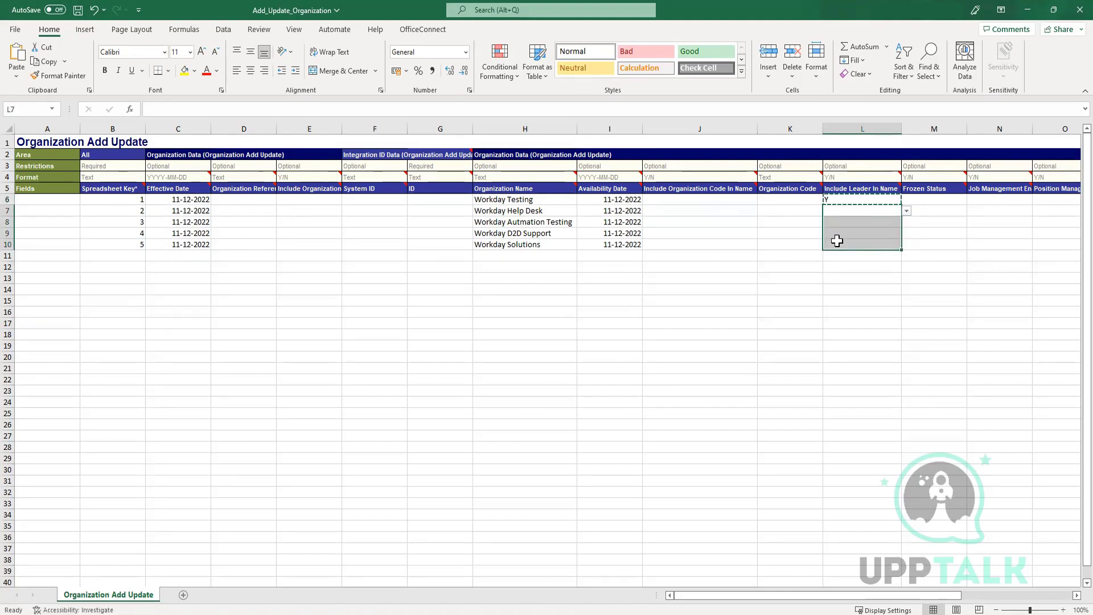
{"action": "left_click", "coordinate": [955, 258]}
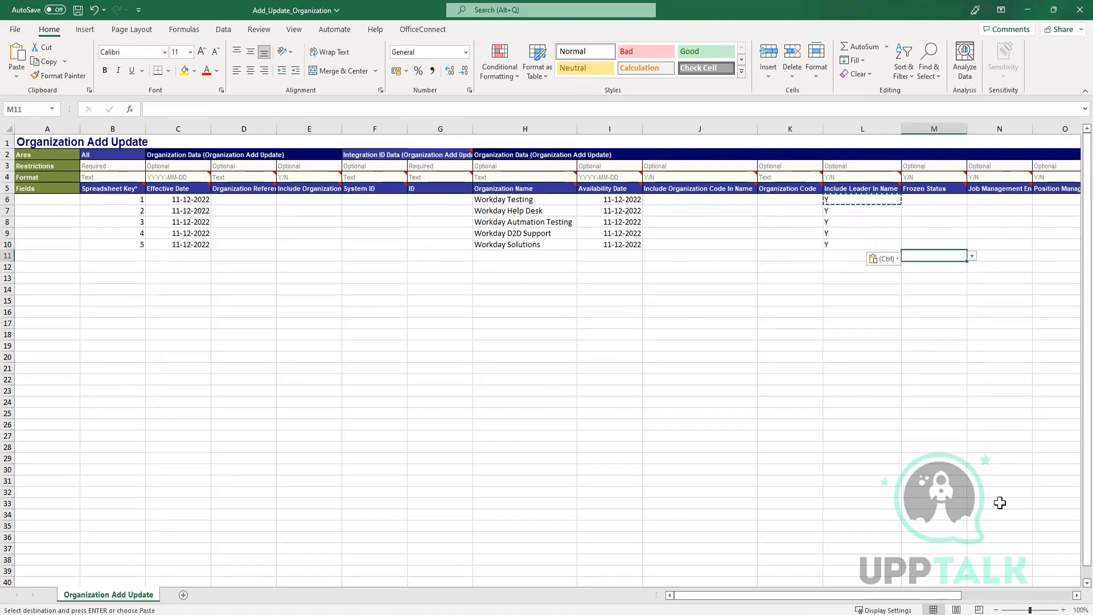
Set Position Management Enabled to Y for O6 through O10.
{"action": "scroll", "coordinate": [922, 228], "scroll_direction": "right", "scroll_amount": 2}
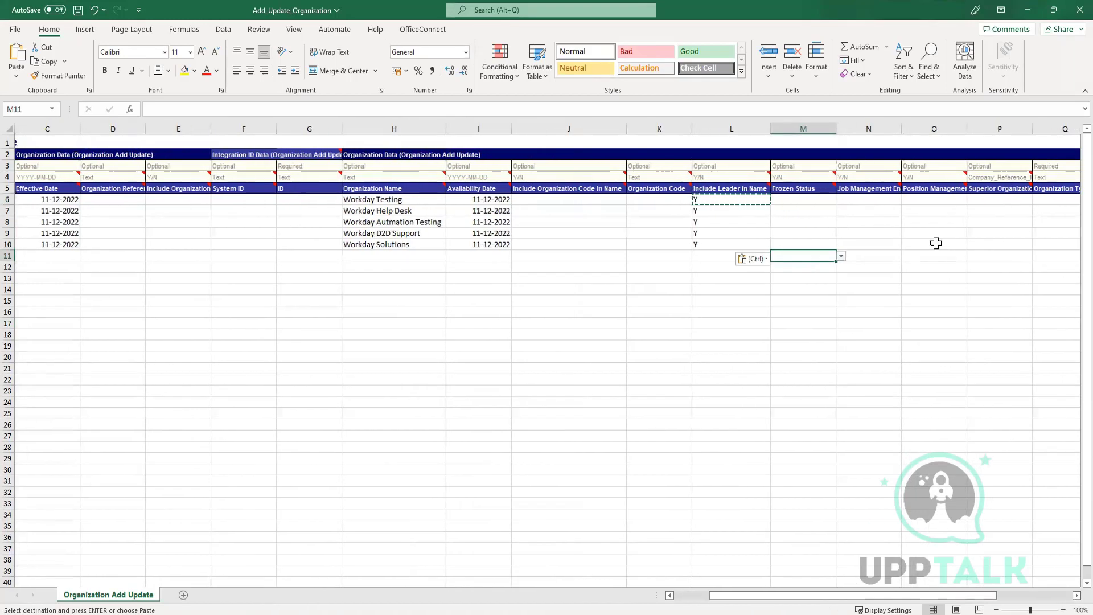
{"action": "left_click", "coordinate": [914, 198]}
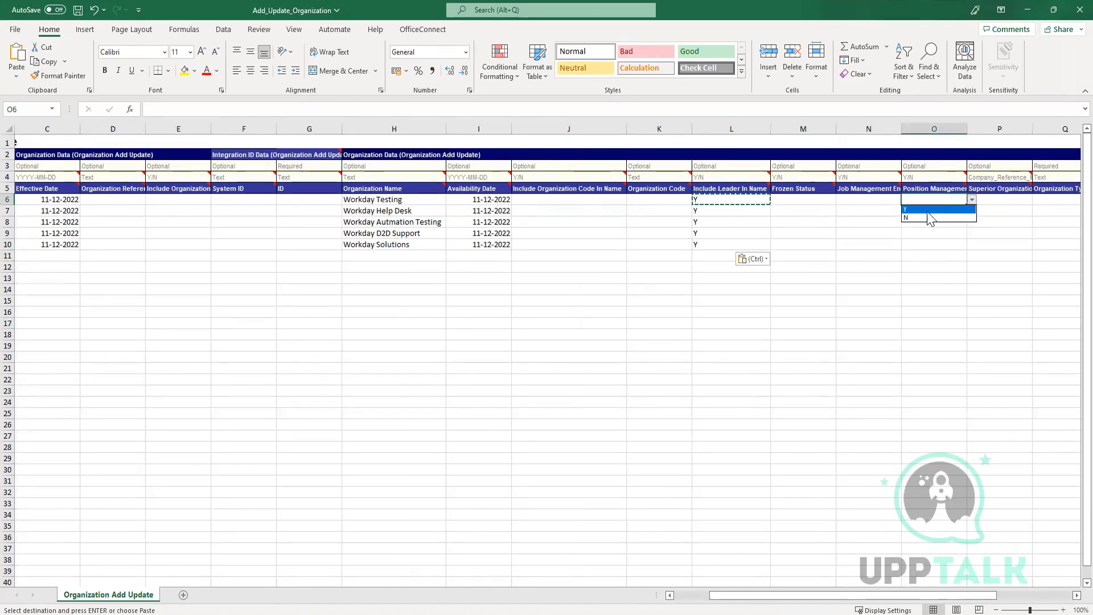
{"action": "key", "text": "ctrl+v"}
{"action": "key", "text": "ctrl+v"}
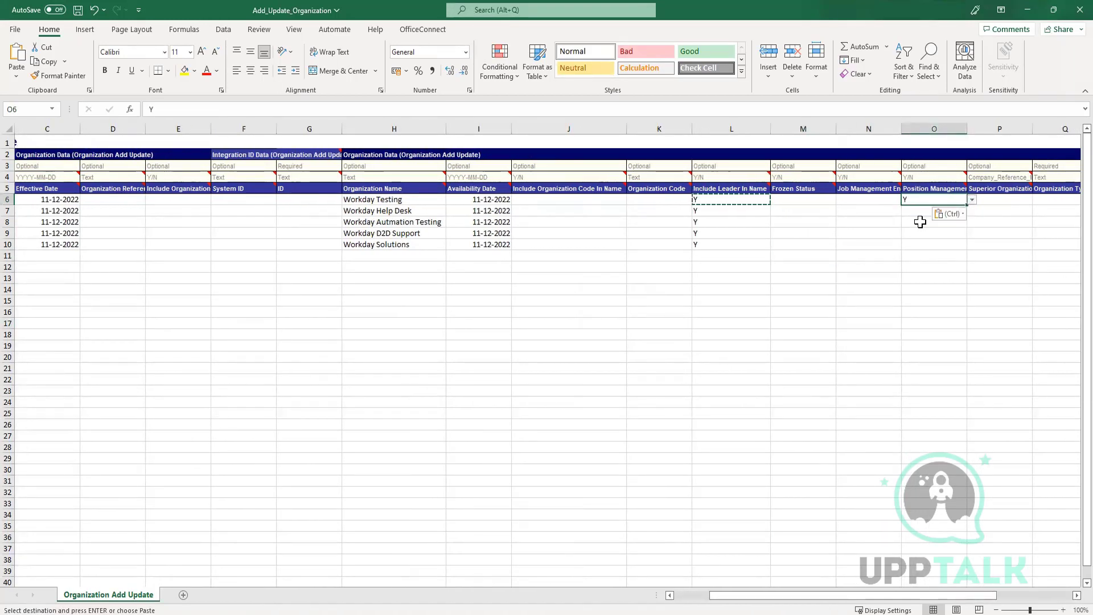
{"action": "key", "text": "ctrl+c"}
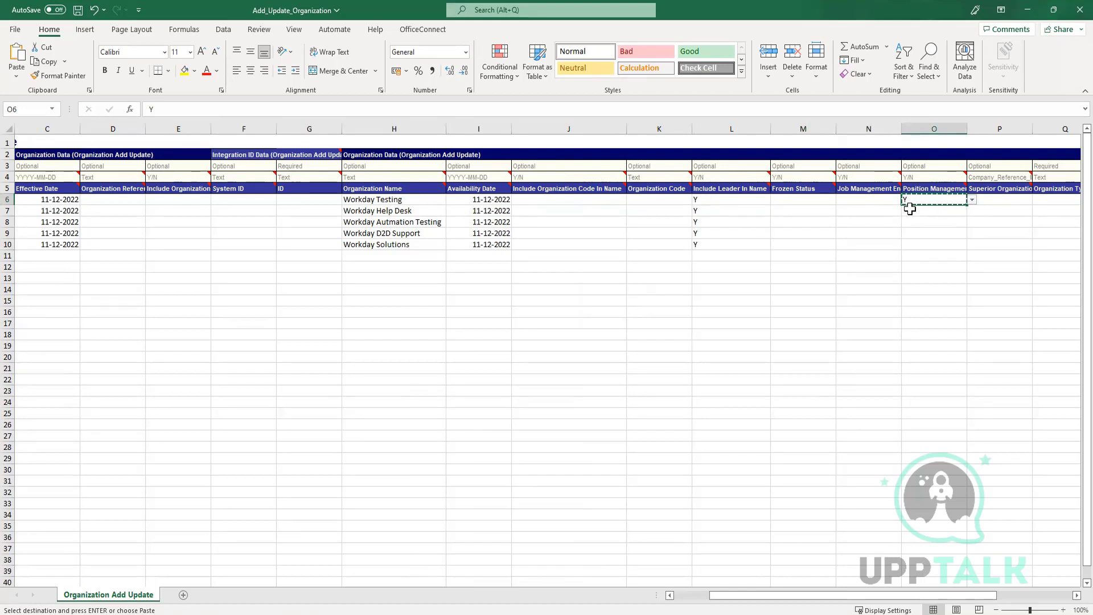
{"action": "left_click_drag", "start_coordinate": [913, 211], "coordinate": [910, 241]}
{"action": "key", "text": "ctrl+v"}
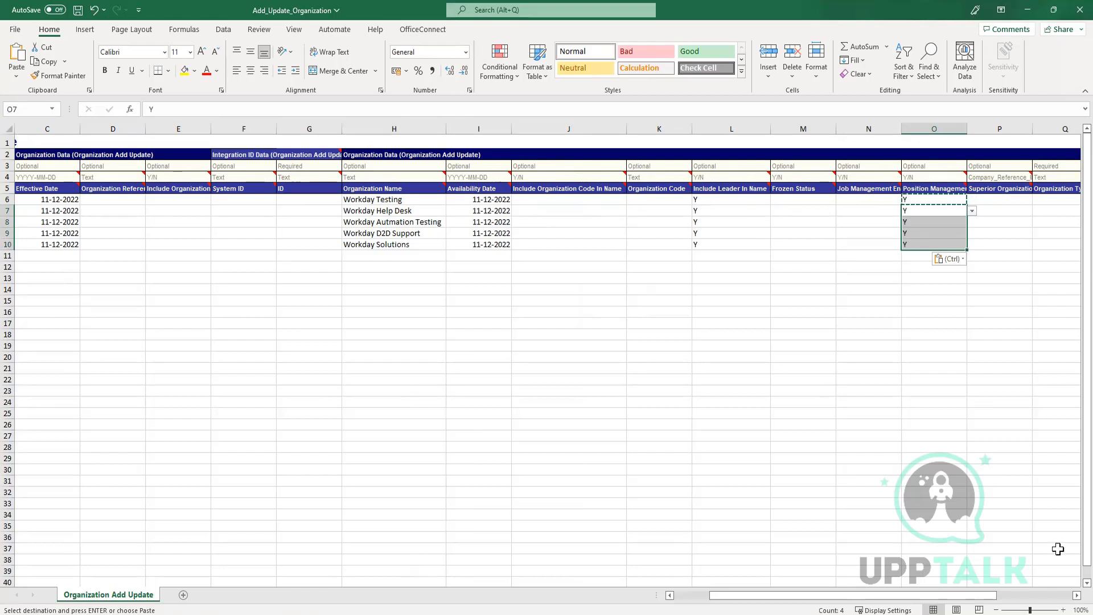
{"action": "left_click", "coordinate": [1075, 595]}
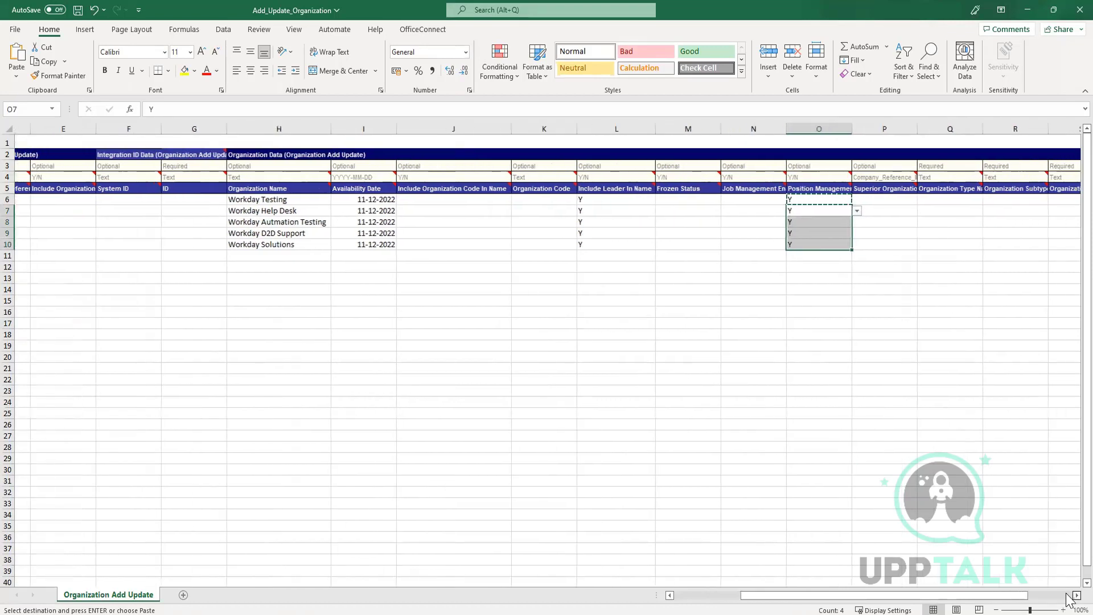
Change the P4 reference type from Company_Reference_ID to Organization_Reference_ID, widening column P.
{"action": "left_click", "coordinate": [799, 200]}
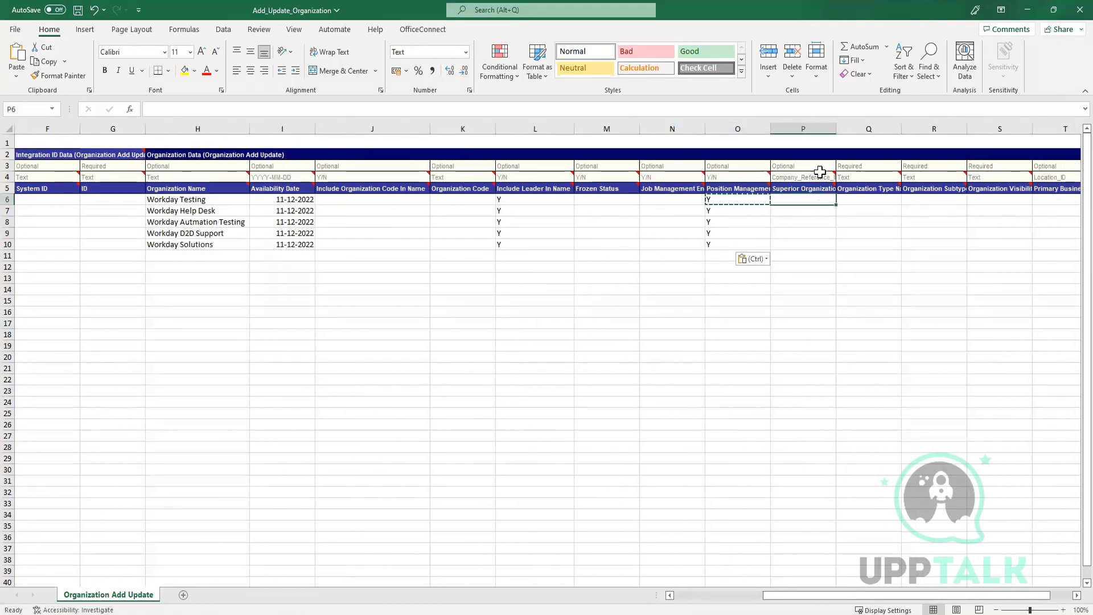
{"action": "left_click", "coordinate": [803, 177]}
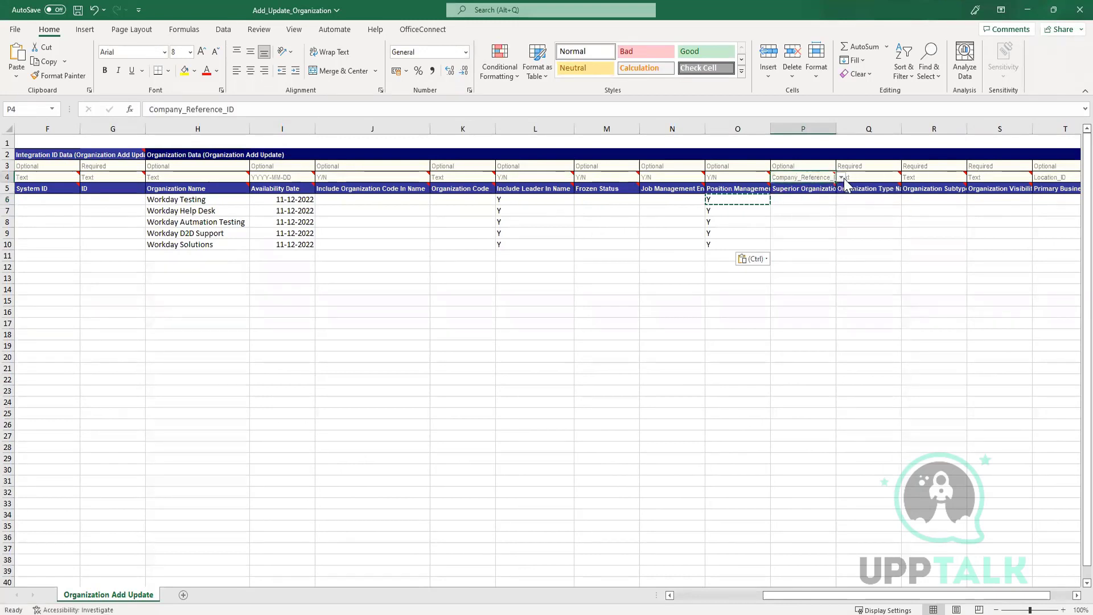
{"action": "left_click", "coordinate": [841, 177]}
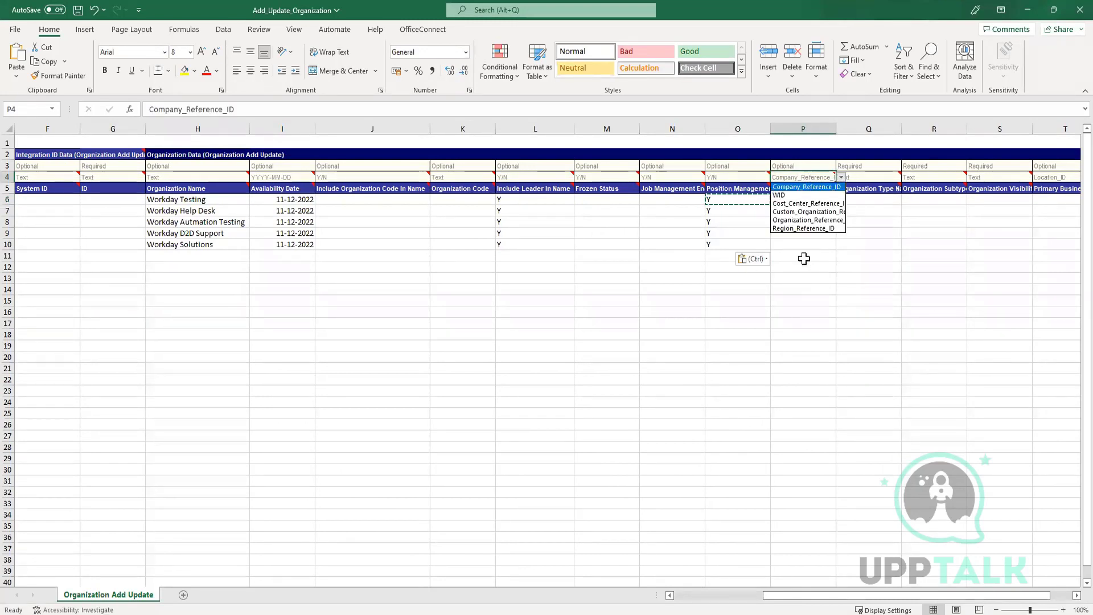
{"action": "left_click", "coordinate": [803, 172]}
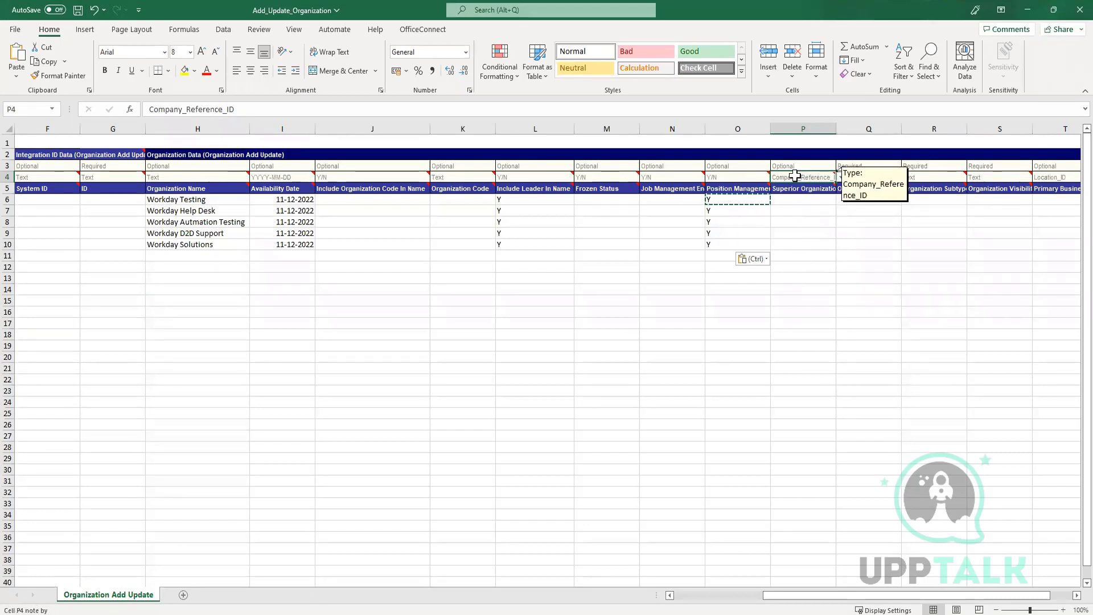
{"action": "left_click", "coordinate": [834, 155]}
{"action": "left_click", "coordinate": [840, 129]}
{"action": "double_click", "coordinate": [836, 128]}
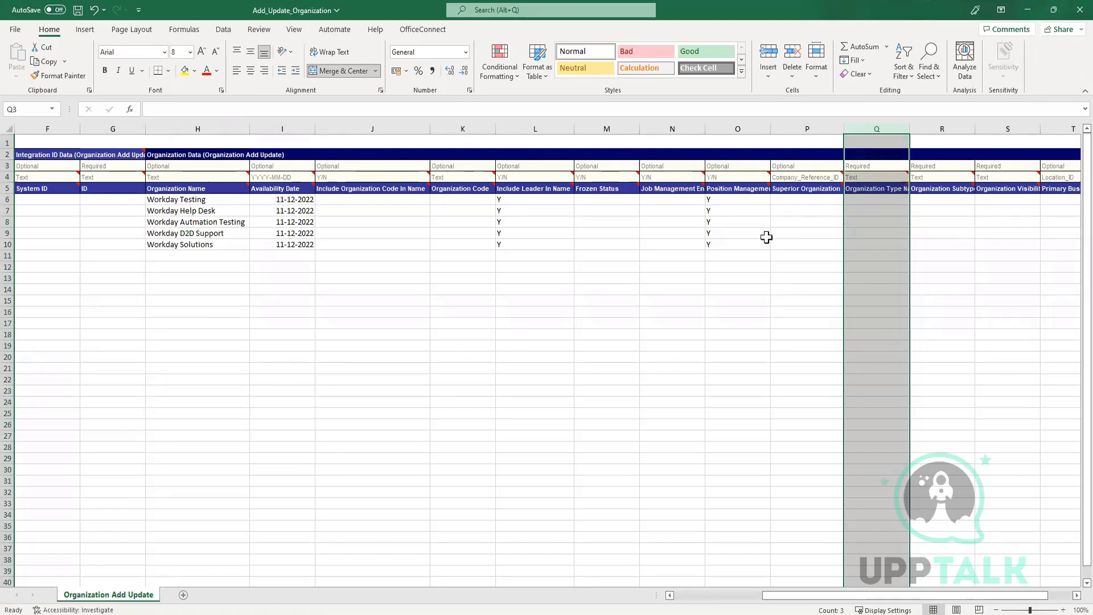
{"action": "left_click_drag", "start_coordinate": [800, 197], "coordinate": [813, 247]}
{"action": "left_click", "coordinate": [826, 177]}
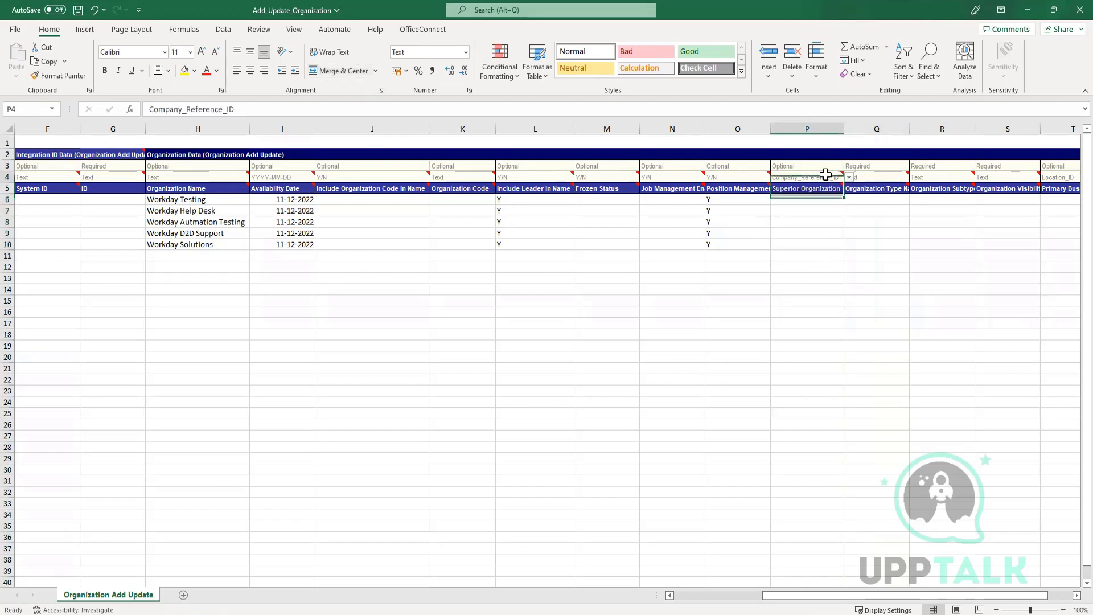
{"action": "left_click", "coordinate": [848, 177]}
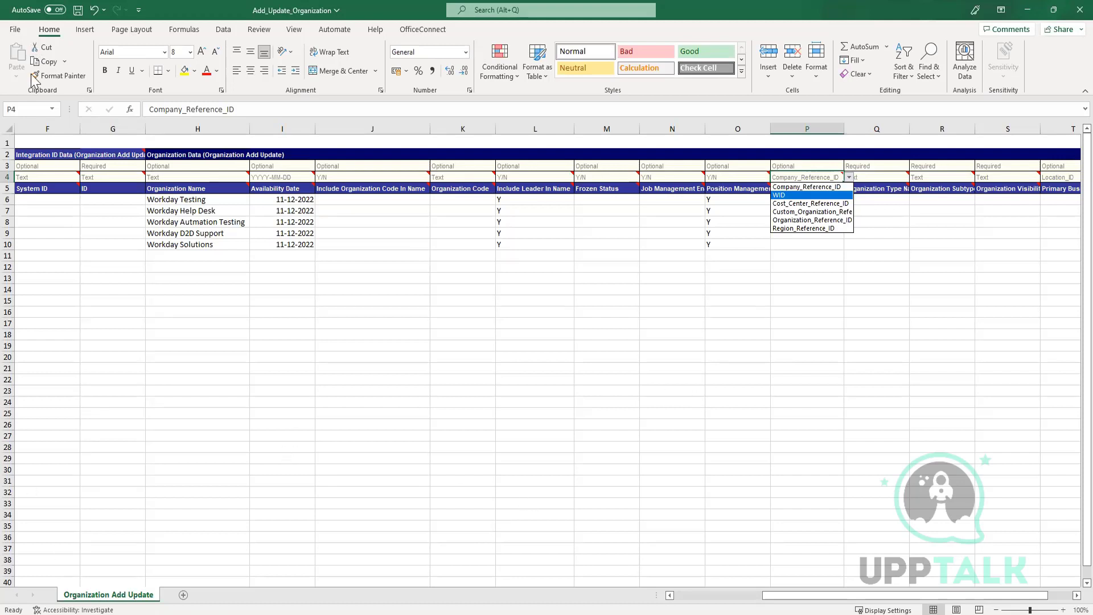
{"action": "left_click", "coordinate": [817, 221]}
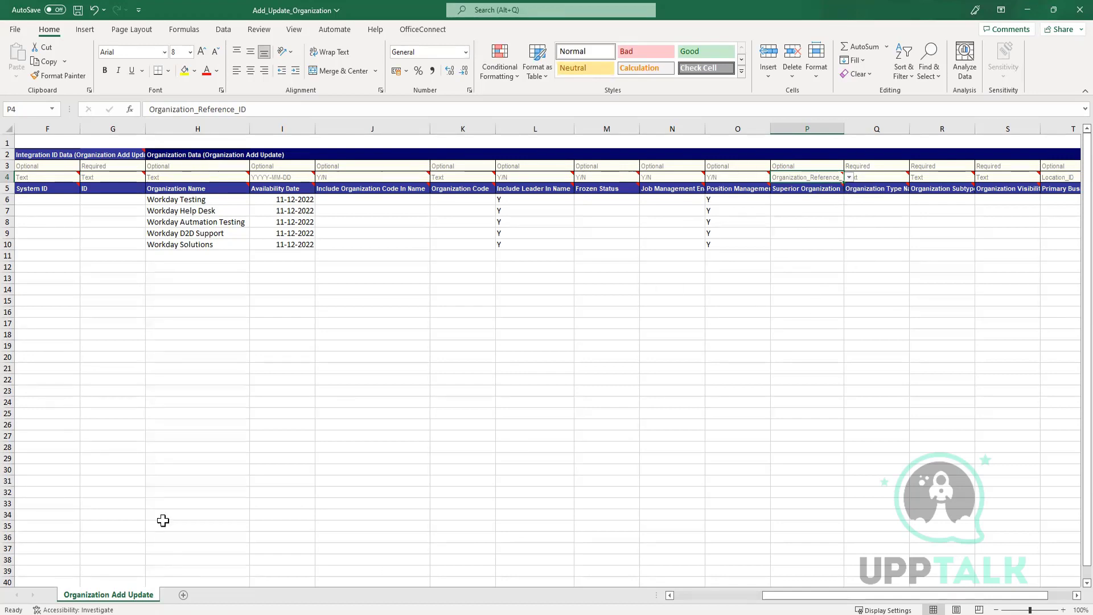
Copy reference ID LLS1758 from Workday Systems & Technology's Integration IDs page.
{"action": "key", "text": "alt+Tab"}
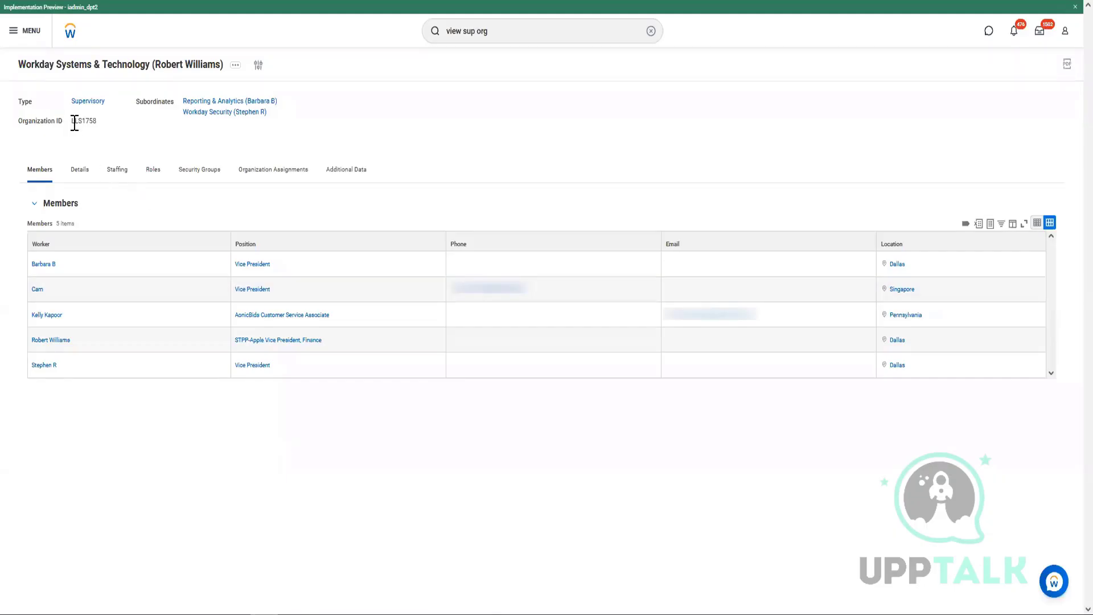
{"action": "double_click", "coordinate": [84, 122]}
{"action": "left_click", "coordinate": [106, 148]}
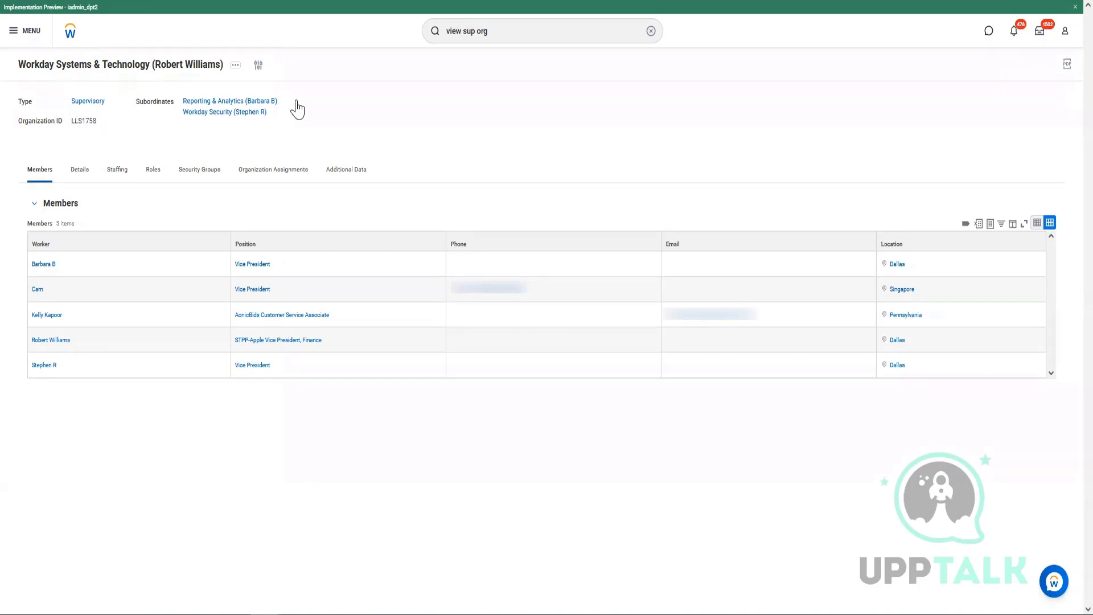
{"action": "left_click", "coordinate": [234, 67]}
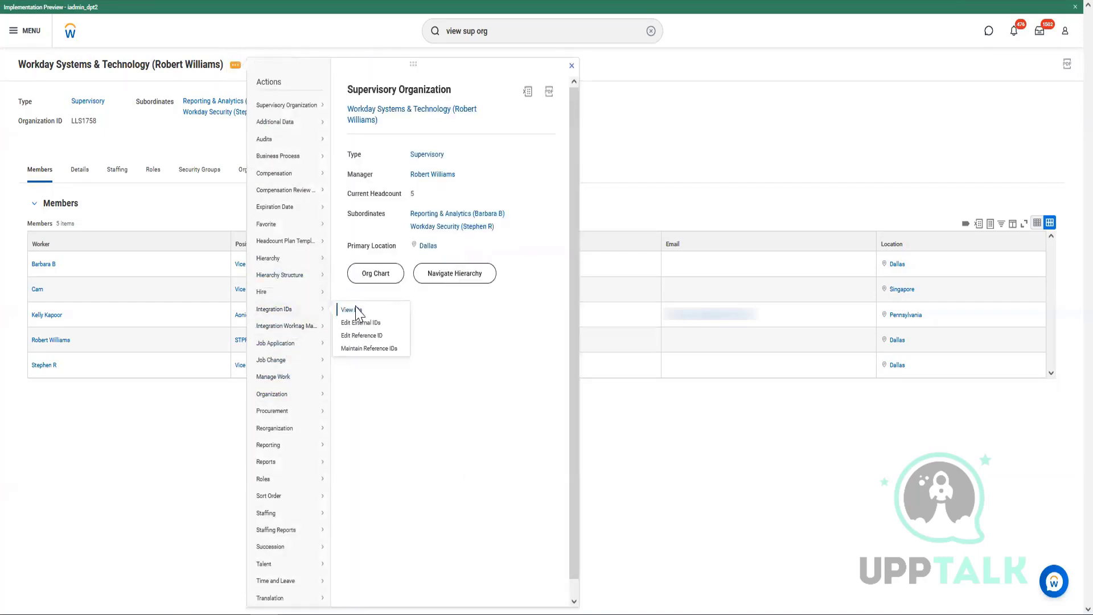
{"action": "left_click", "coordinate": [724, 238]}
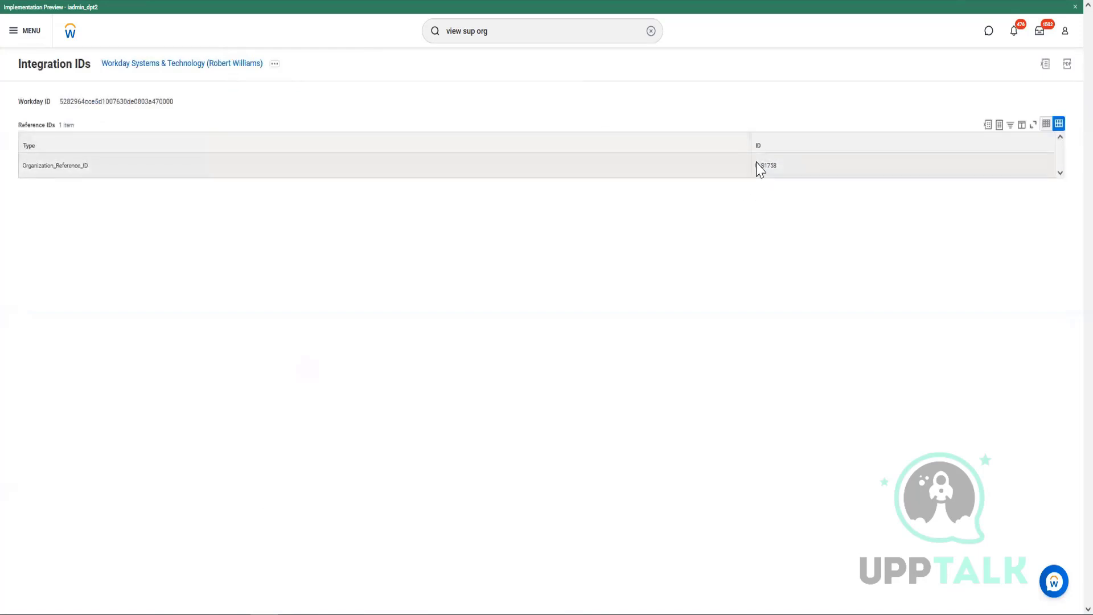
{"action": "left_click_drag", "start_coordinate": [756, 166], "coordinate": [788, 171]}
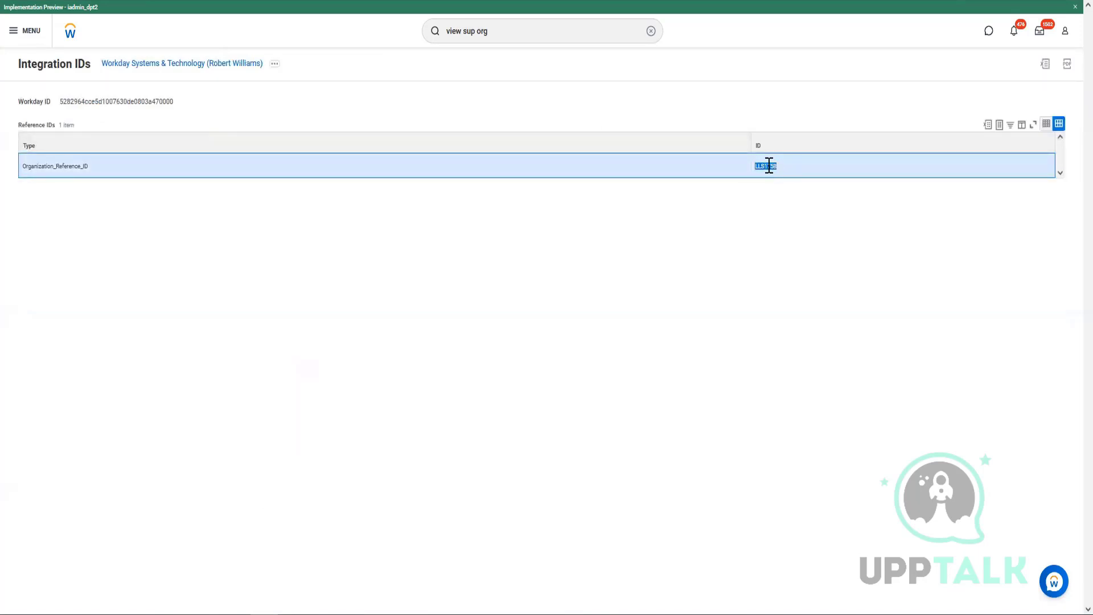
{"action": "right_click", "coordinate": [768, 167]}
{"action": "left_click", "coordinate": [785, 180]}
{"action": "key", "text": "alt+Tab"}
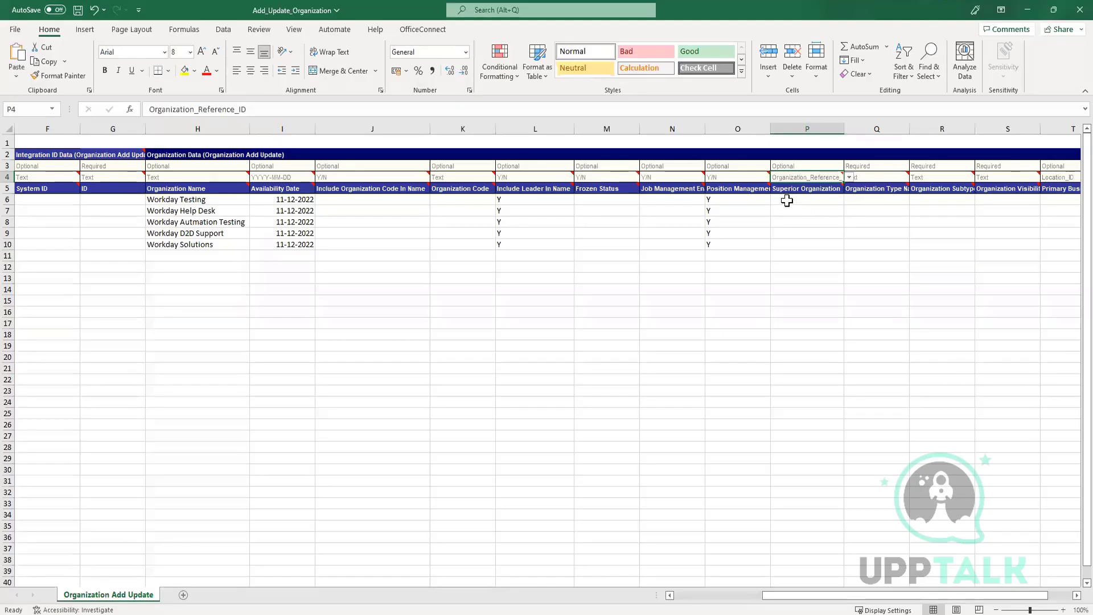
Fill Superior Organization P6:P10 with LLS1758 and widen the Organization Type Name column.
{"action": "left_click", "coordinate": [786, 200]}
{"action": "key", "text": "ctrl+v"}
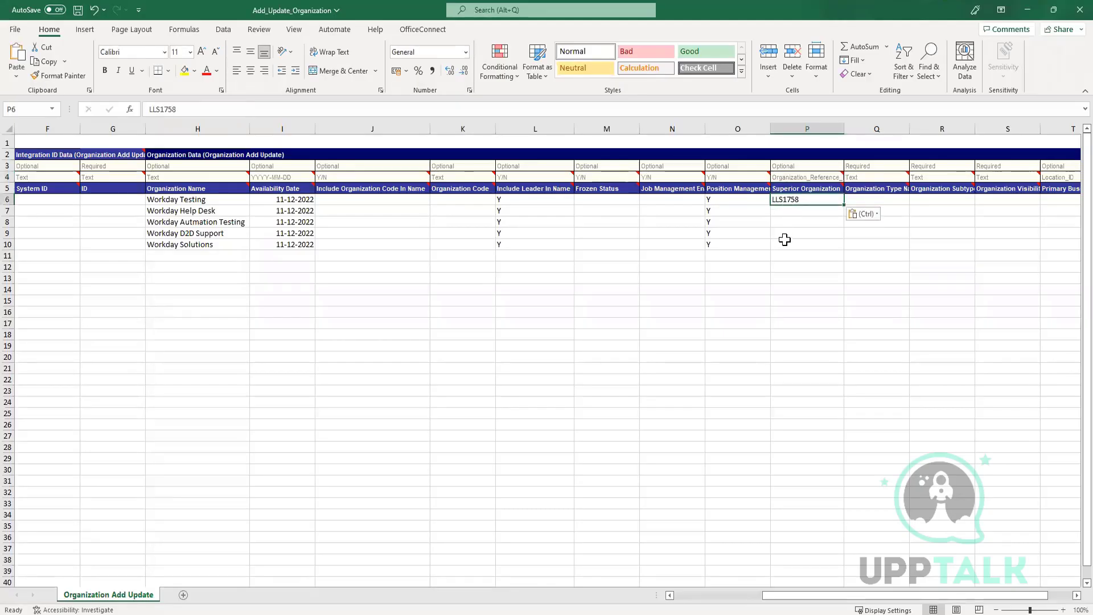
{"action": "key", "text": "ctrl+c"}
{"action": "left_click_drag", "start_coordinate": [795, 213], "coordinate": [796, 251]}
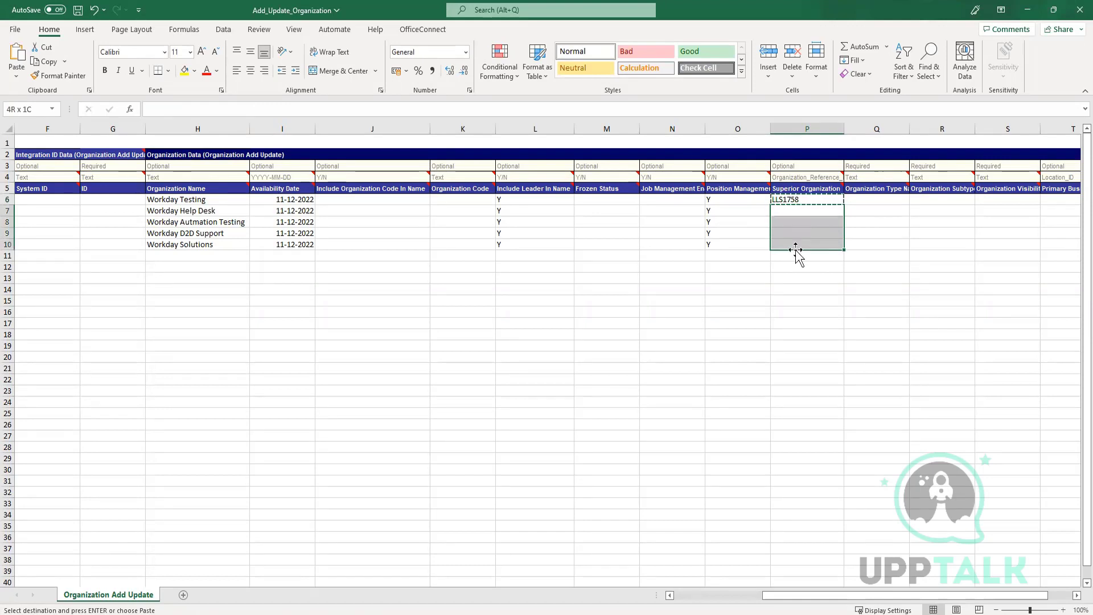
{"action": "key", "text": "ctrl+v"}
{"action": "left_click", "coordinate": [934, 289]}
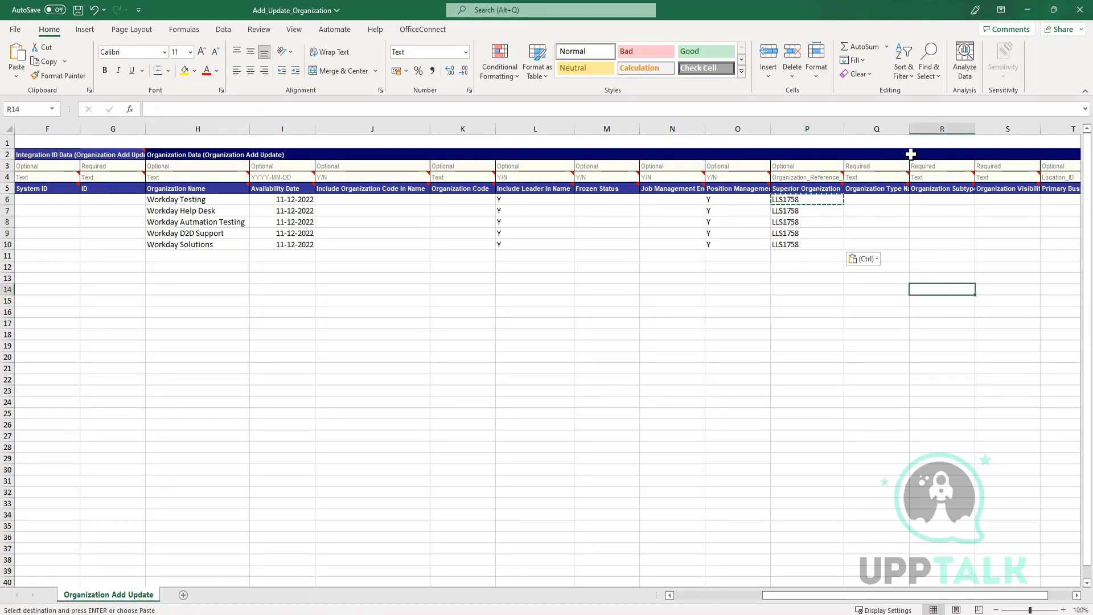
{"action": "left_click_drag", "start_coordinate": [910, 123], "coordinate": [927, 124]}
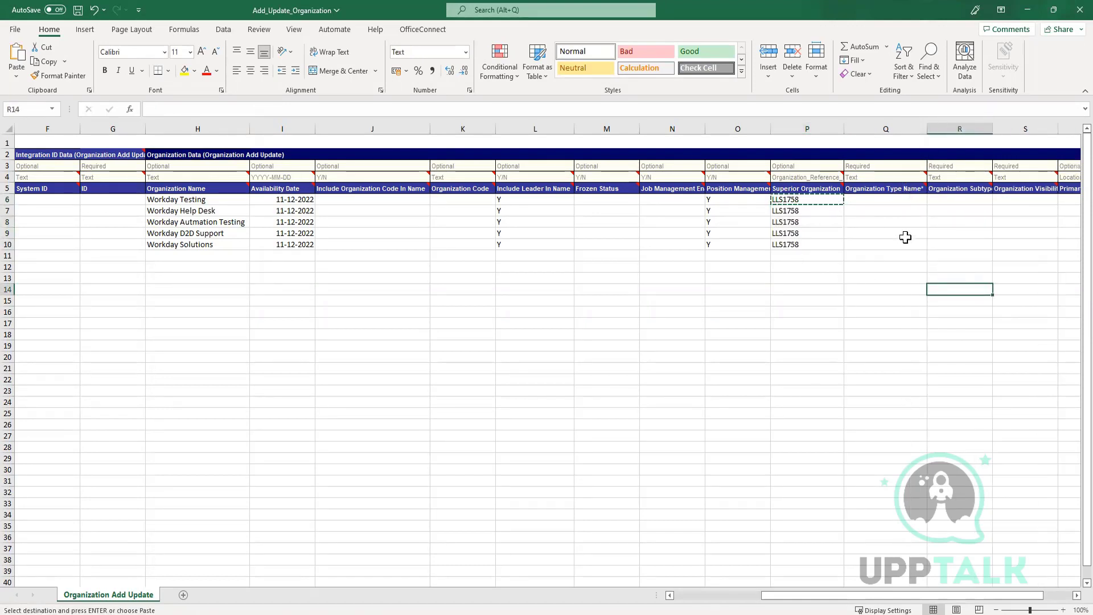
{"action": "left_click", "coordinate": [906, 233]}
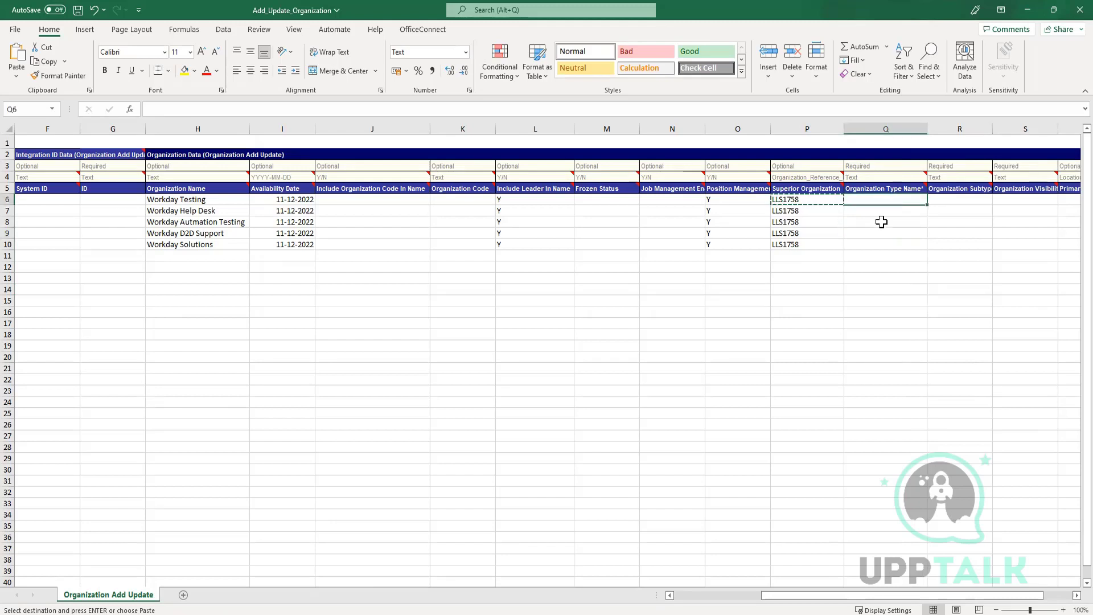
{"action": "key", "text": "alt+Tab"}
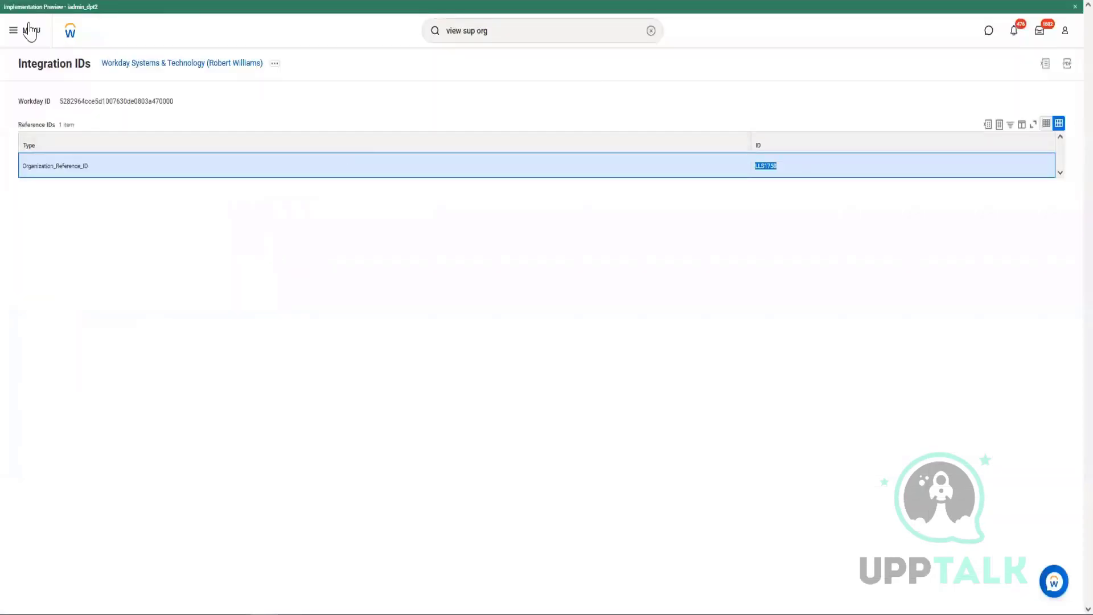
Open Workday Systems & Technology's Details tab and select its type value, Supervisory.
{"action": "left_click", "coordinate": [187, 62]}
{"action": "left_click", "coordinate": [227, 66]}
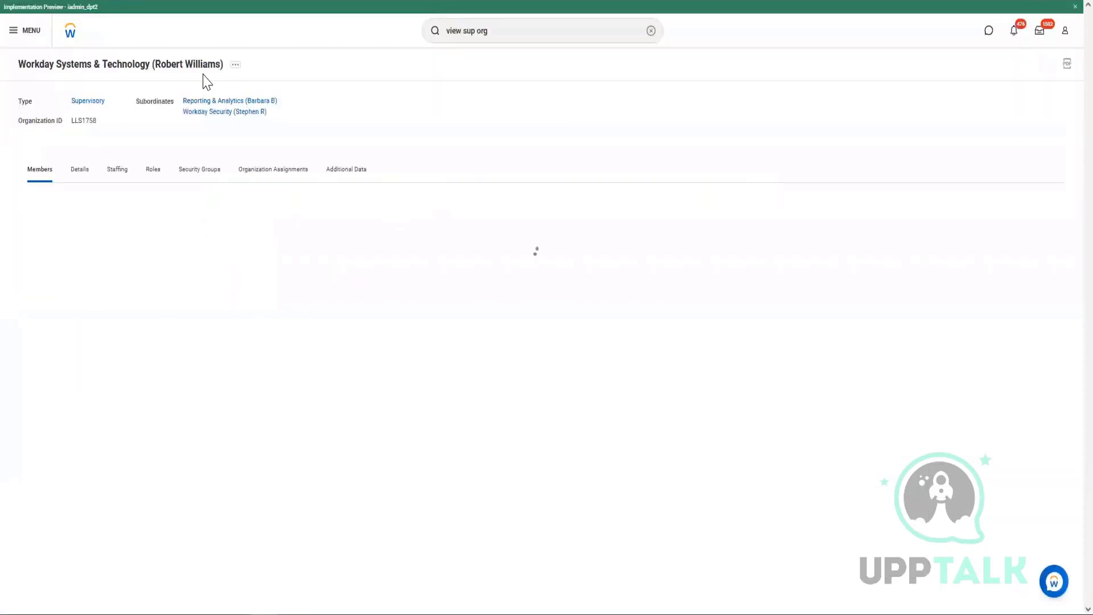
{"action": "left_click", "coordinate": [79, 186]}
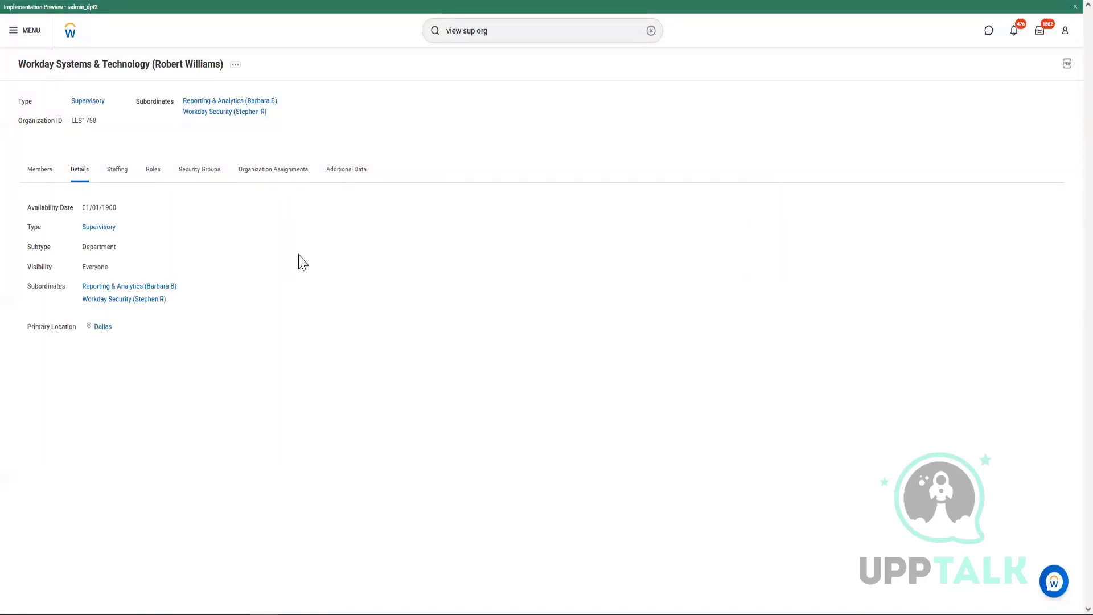
{"action": "double_click", "coordinate": [90, 230]}
{"action": "left_click_drag", "start_coordinate": [119, 230], "coordinate": [142, 250]}
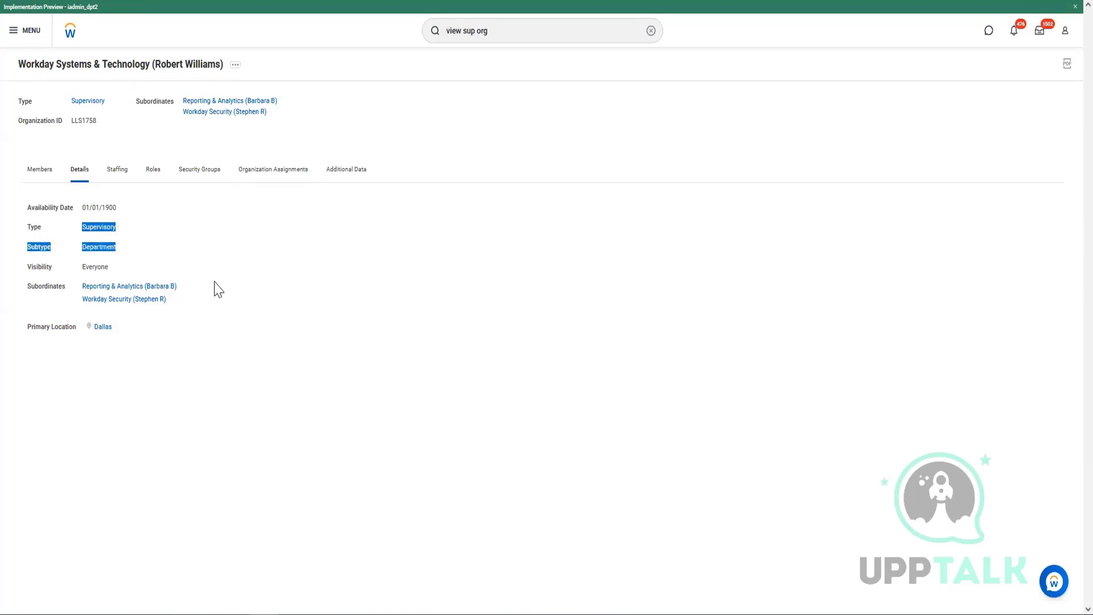
{"action": "left_click", "coordinate": [383, 357]}
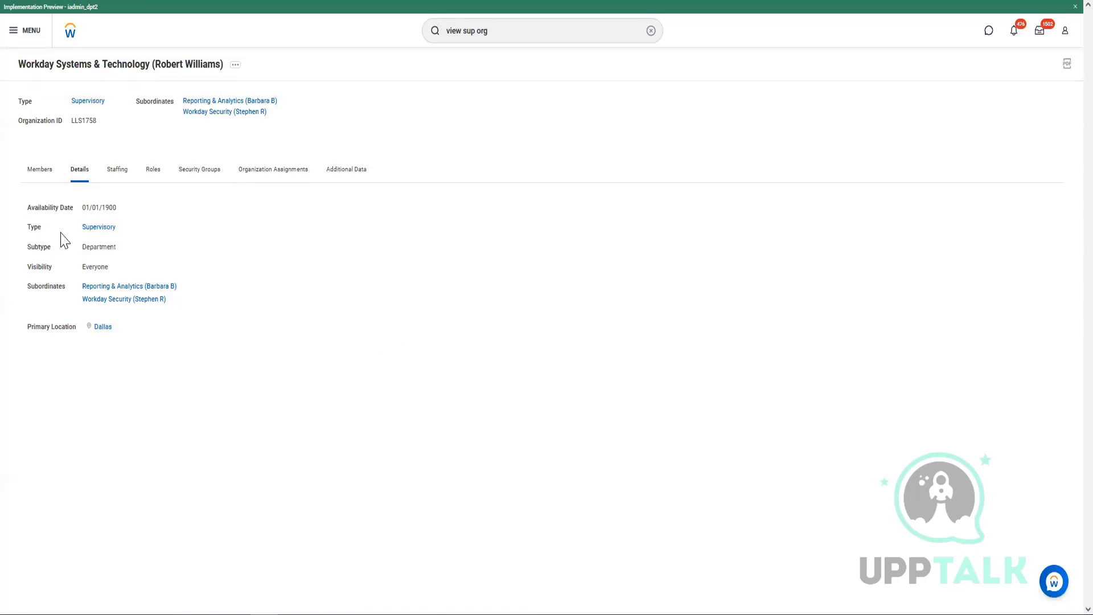
{"action": "left_click_drag", "start_coordinate": [75, 229], "coordinate": [116, 230]}
Paste Supervisory into Organization Type Name cells Q6–Q10, clearing the stray 'Type' text.
{"action": "key", "text": "ctrl+c"}
{"action": "key", "text": "alt+Tab"}
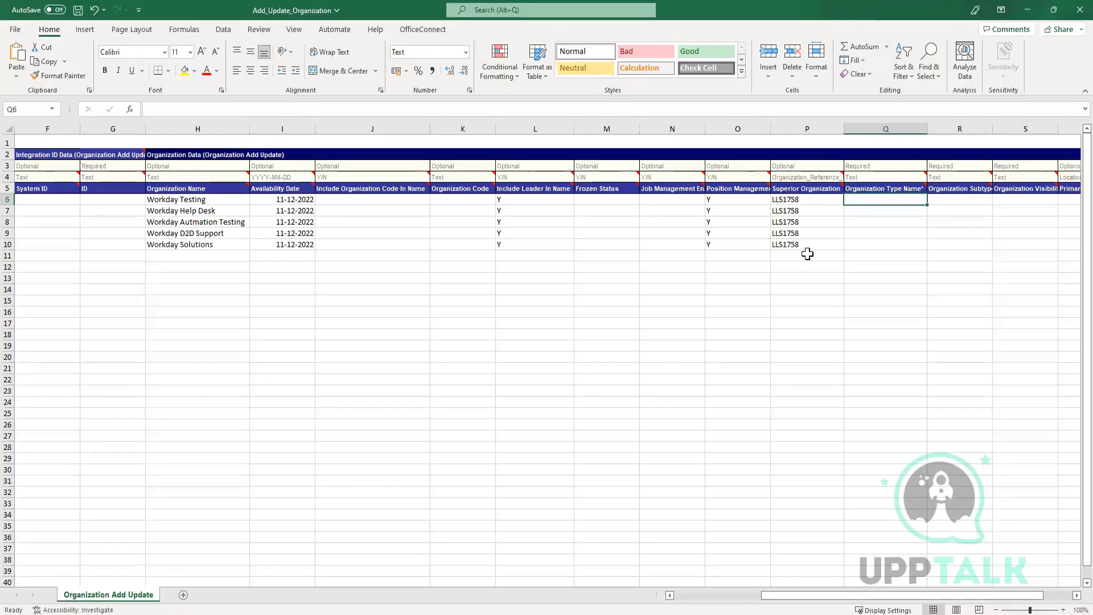
{"action": "key", "text": "ctrl+v"}
{"action": "left_click", "coordinate": [904, 277]}
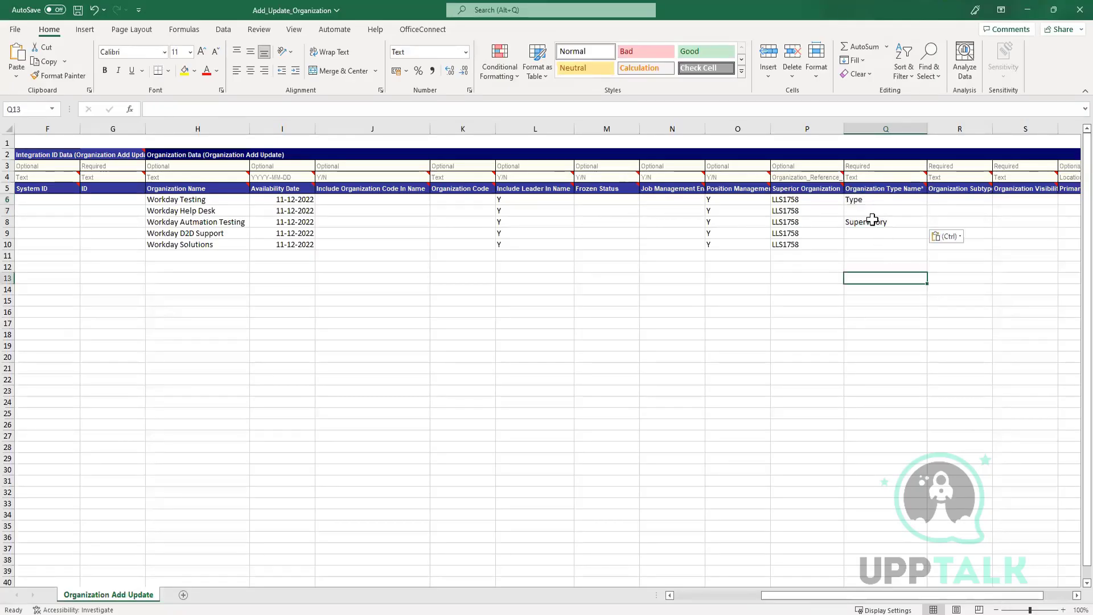
{"action": "left_click", "coordinate": [865, 200]}
{"action": "key", "text": "Delete"}
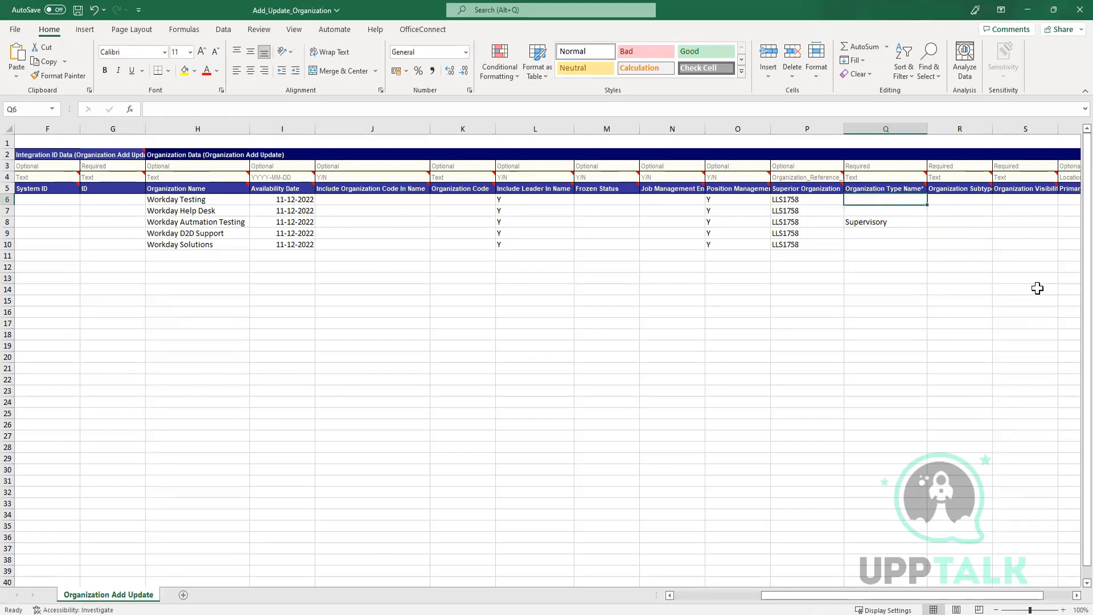
{"action": "left_click", "coordinate": [870, 223]}
{"action": "key", "text": "ctrl+c"}
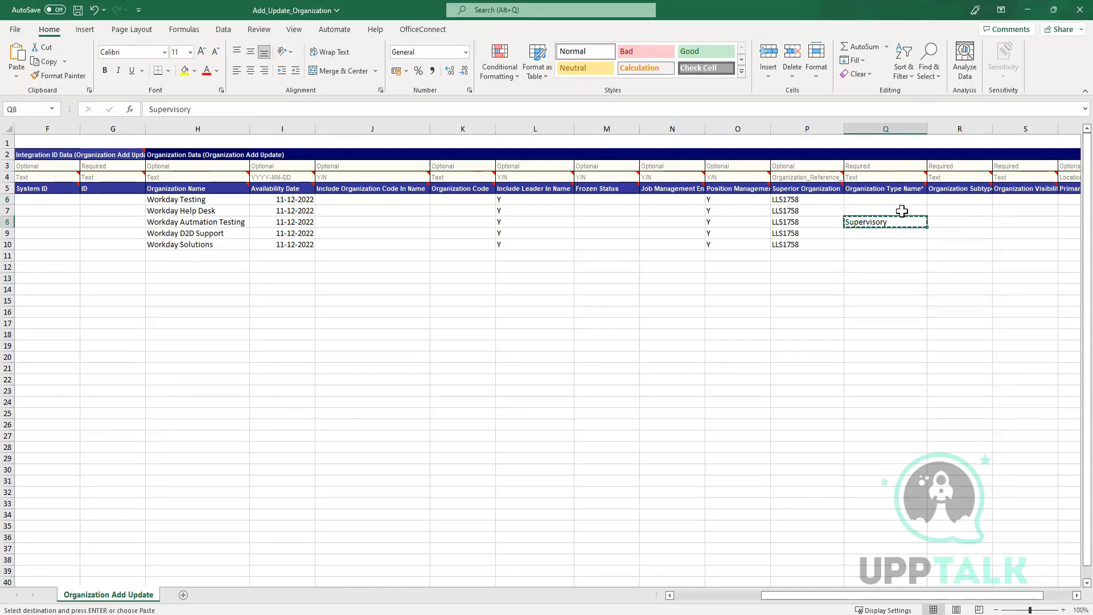
{"action": "left_click_drag", "start_coordinate": [888, 201], "coordinate": [888, 241]}
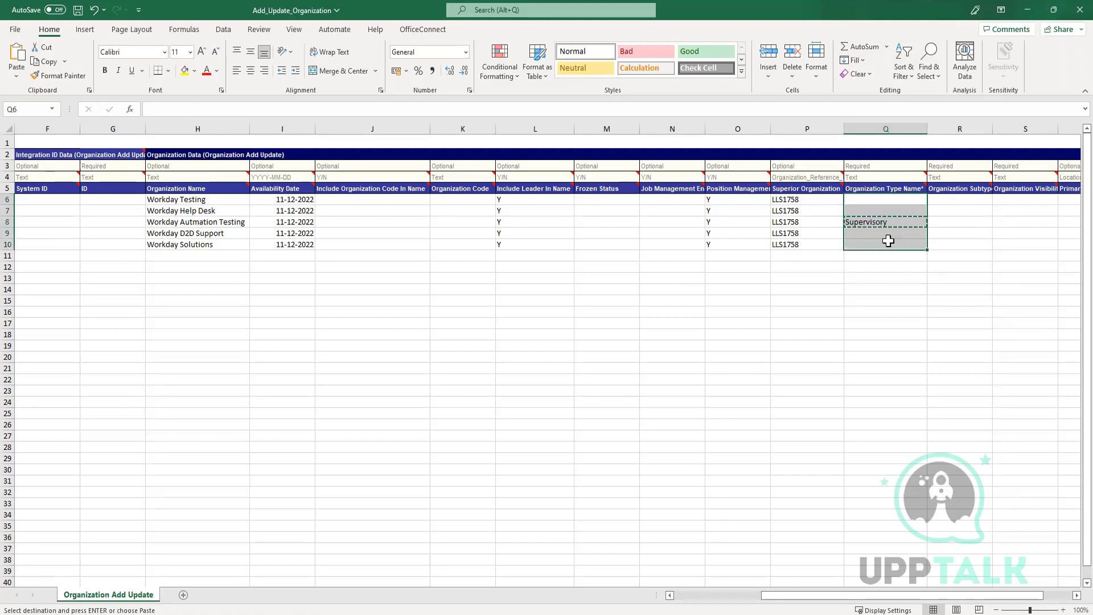
{"action": "key", "text": "ctrl+v"}
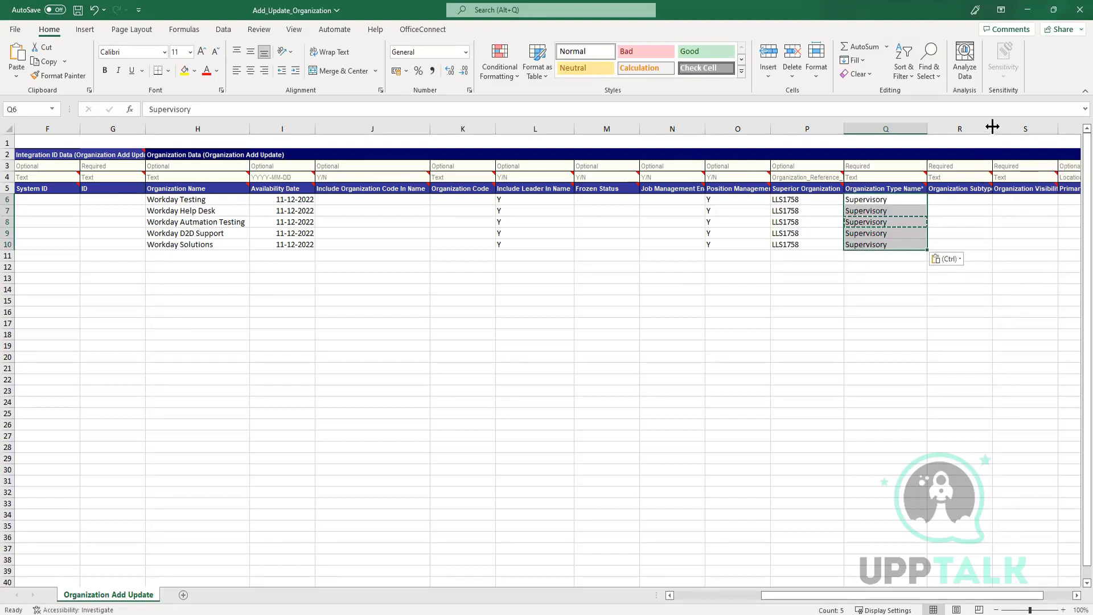
Widen the Organization Subtype Name column and select its first cell, R6.
{"action": "left_click_drag", "start_coordinate": [991, 126], "coordinate": [1021, 127]}
{"action": "left_click", "coordinate": [990, 200]}
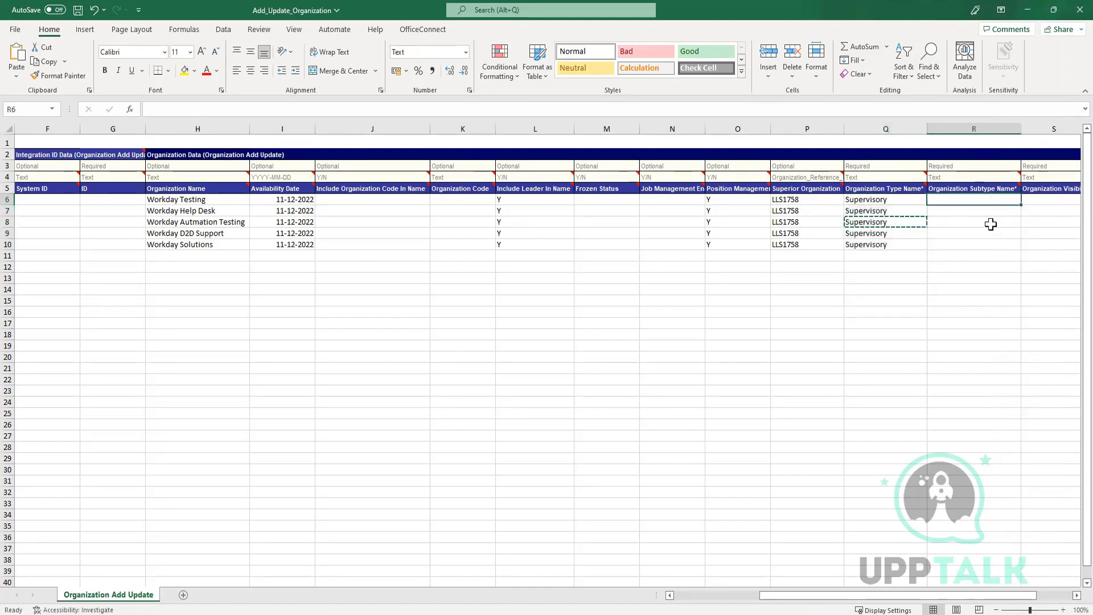
{"action": "key", "text": "alt+Tab"}
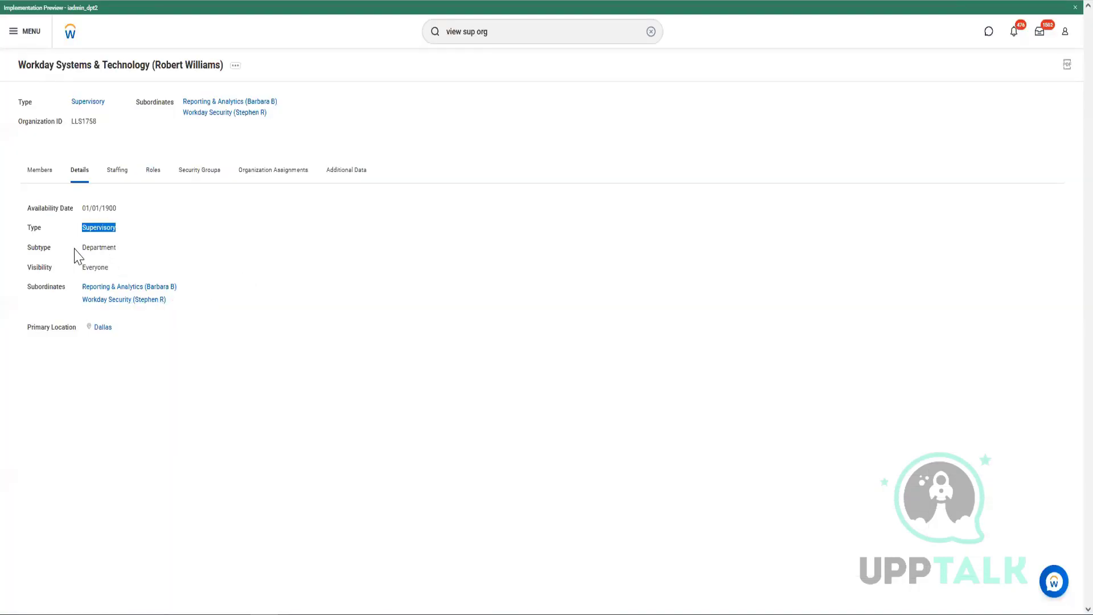
Copy the subtype value Department from Workday's organization details and paste it into Excel column R.
{"action": "left_click_drag", "start_coordinate": [82, 249], "coordinate": [108, 247]}
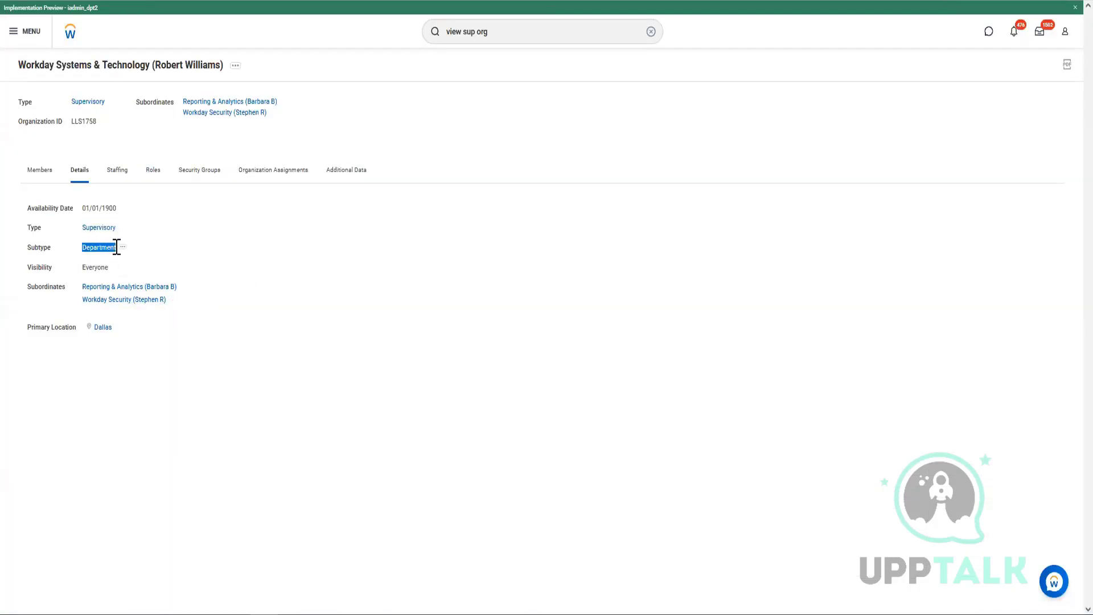
{"action": "key", "text": "alt+Tab"}
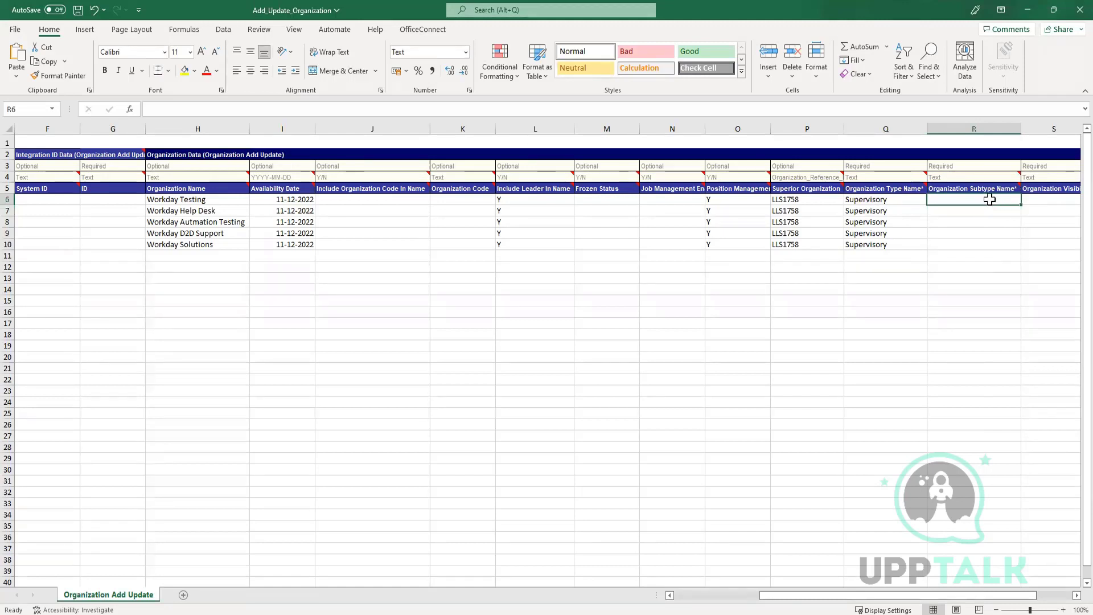
{"action": "key", "text": "ctrl+v"}
Clear the stray 'Subtype' text and fill Department into cells R6–R10.
{"action": "left_click", "coordinate": [963, 200]}
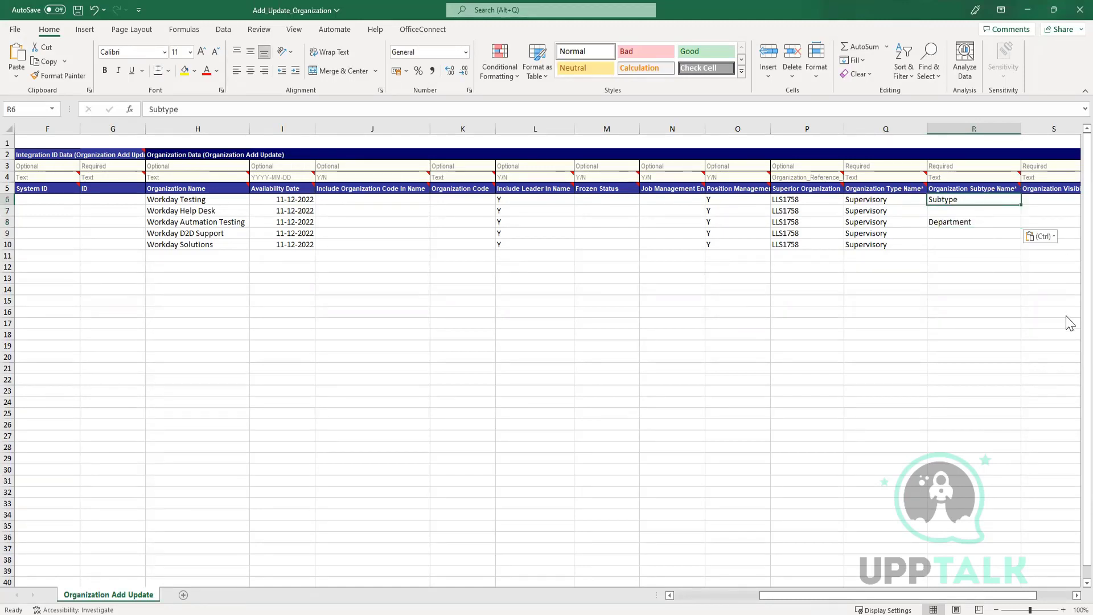
{"action": "key", "text": "Delete"}
{"action": "left_click", "coordinate": [944, 211]}
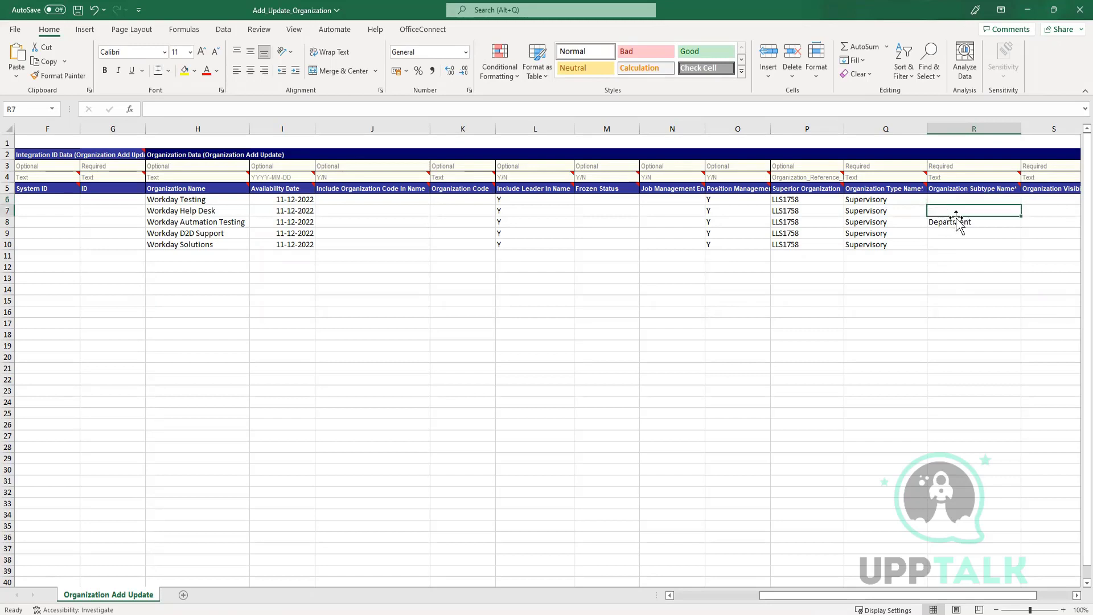
{"action": "left_click", "coordinate": [990, 225]}
{"action": "key", "text": "ctrl+c"}
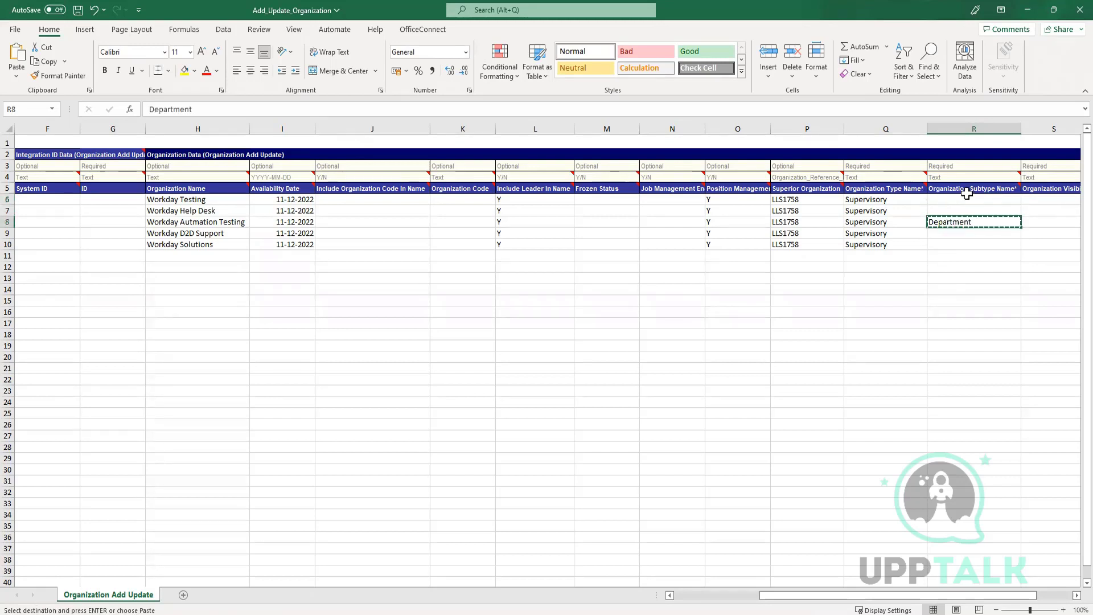
{"action": "left_click_drag", "start_coordinate": [958, 198], "coordinate": [958, 251]}
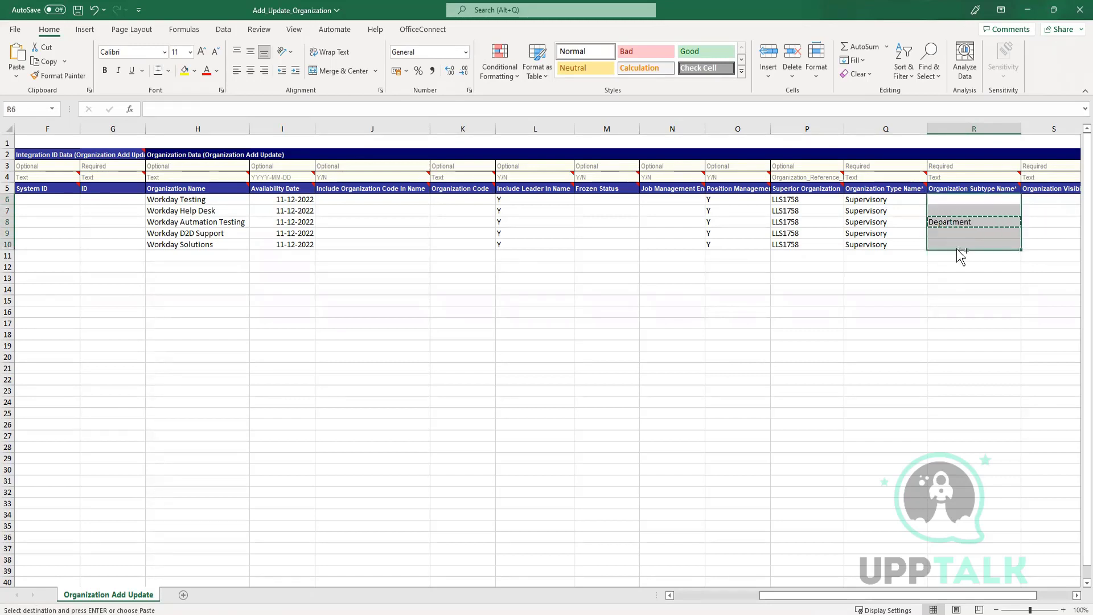
{"action": "key", "text": "ctrl+v"}
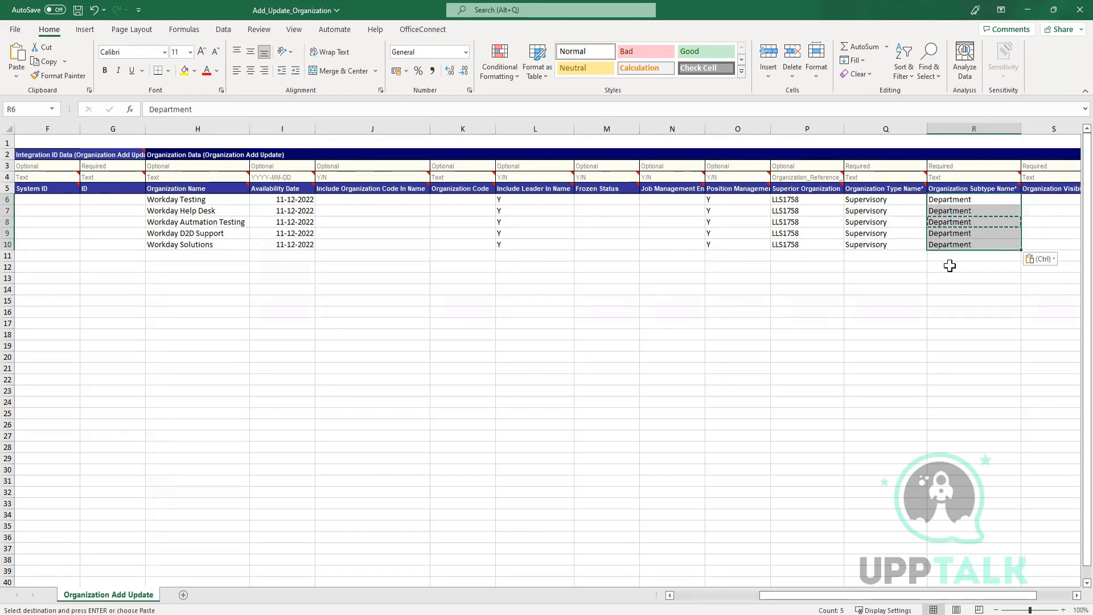
Scroll Excel right, then grab the visibility value Everyone from Workday's organization details.
{"action": "left_click", "coordinate": [1075, 594]}
{"action": "left_click", "coordinate": [1074, 594]}
{"action": "left_click", "coordinate": [1075, 594]}
{"action": "left_click", "coordinate": [1074, 595]}
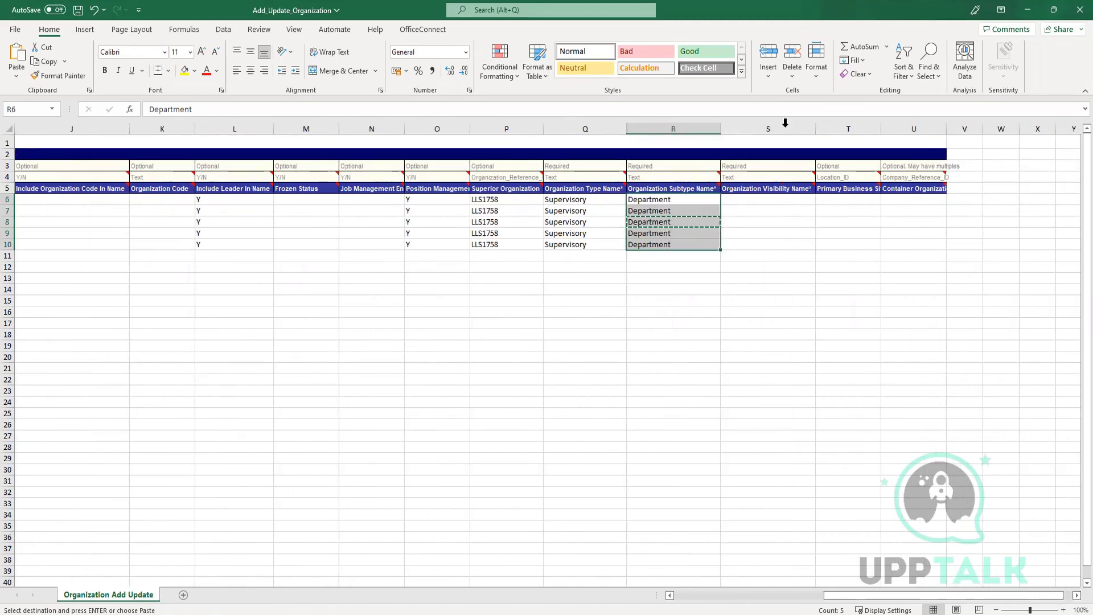
{"action": "key", "text": "alt+Tab"}
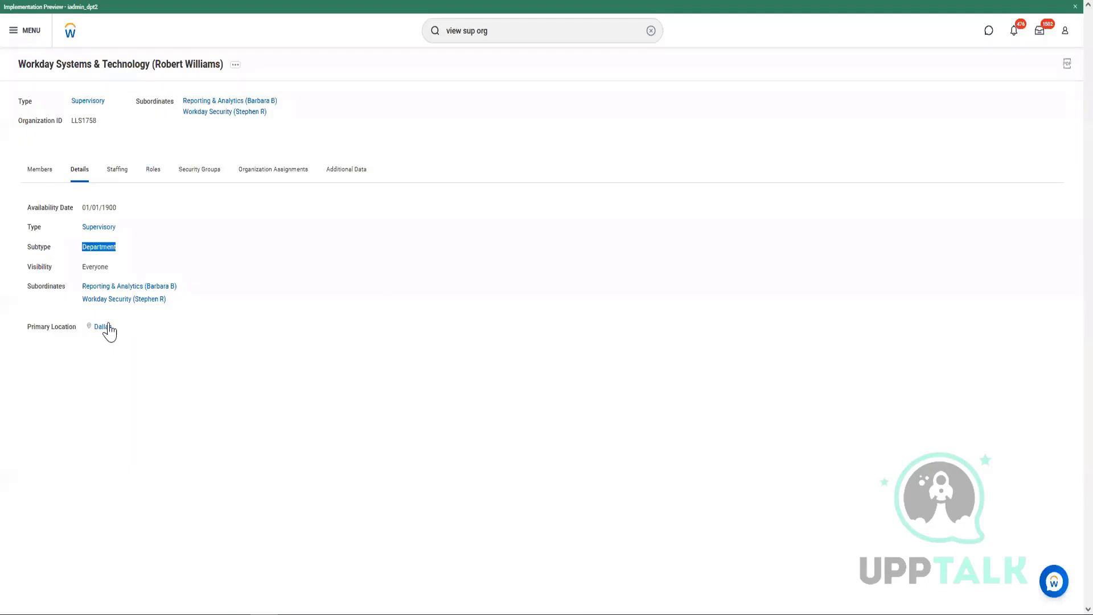
{"action": "left_click", "coordinate": [88, 268]}
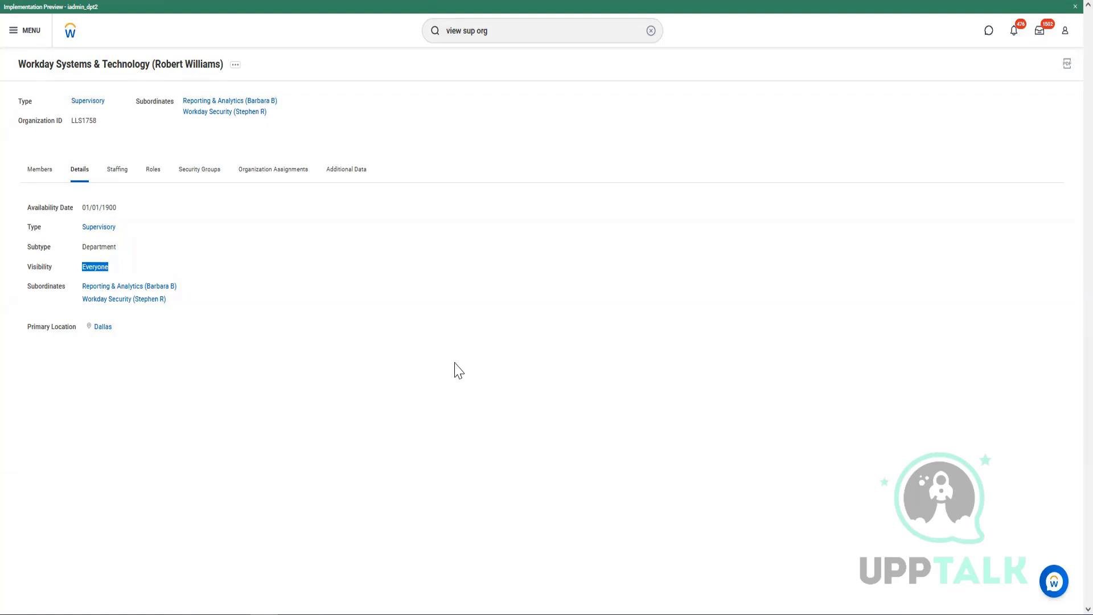
{"action": "key", "text": "alt+Tab"}
Paste the copied visibility into S6 and delete the stray 'Visibility' text.
{"action": "left_click", "coordinate": [761, 200]}
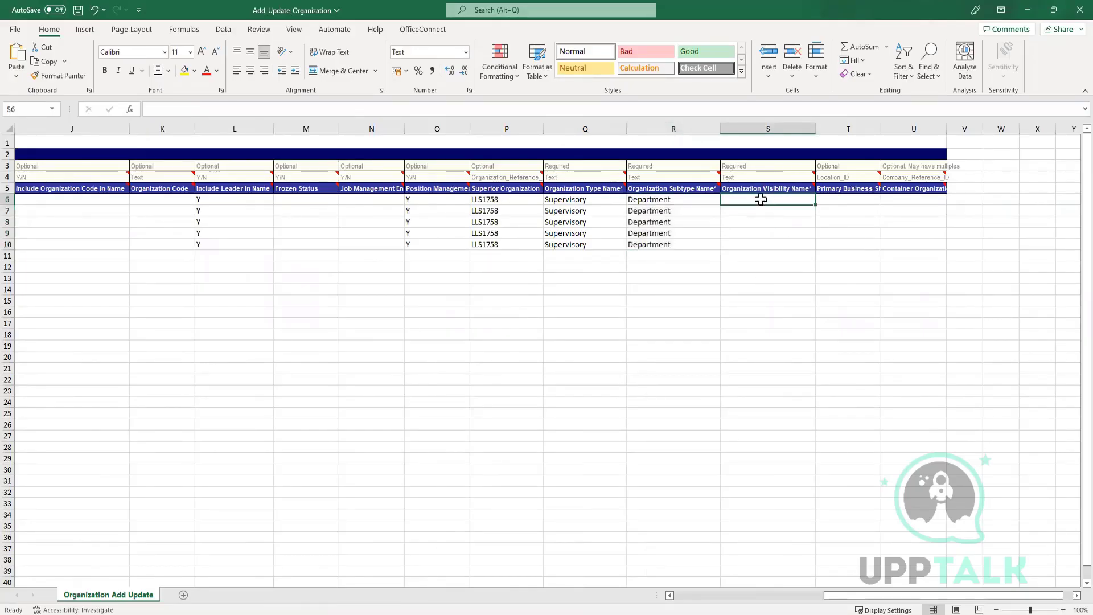
{"action": "key", "text": "ctrl+v"}
{"action": "left_click", "coordinate": [753, 202]}
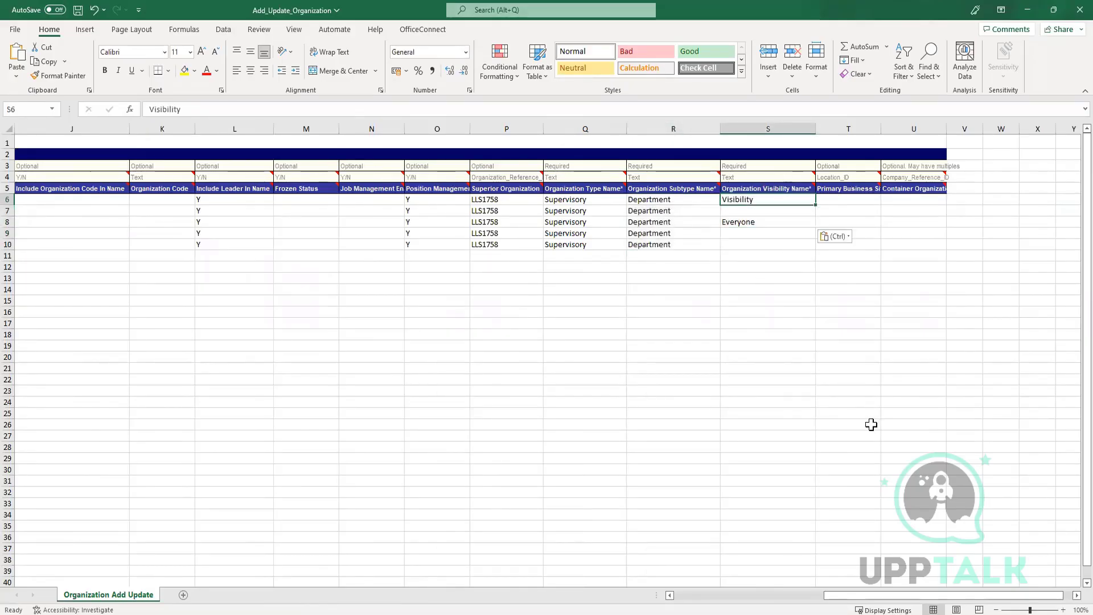
{"action": "key", "text": "Page_Down"}
{"action": "scroll", "coordinate": [735, 291], "scroll_direction": "up", "scroll_amount": 5}
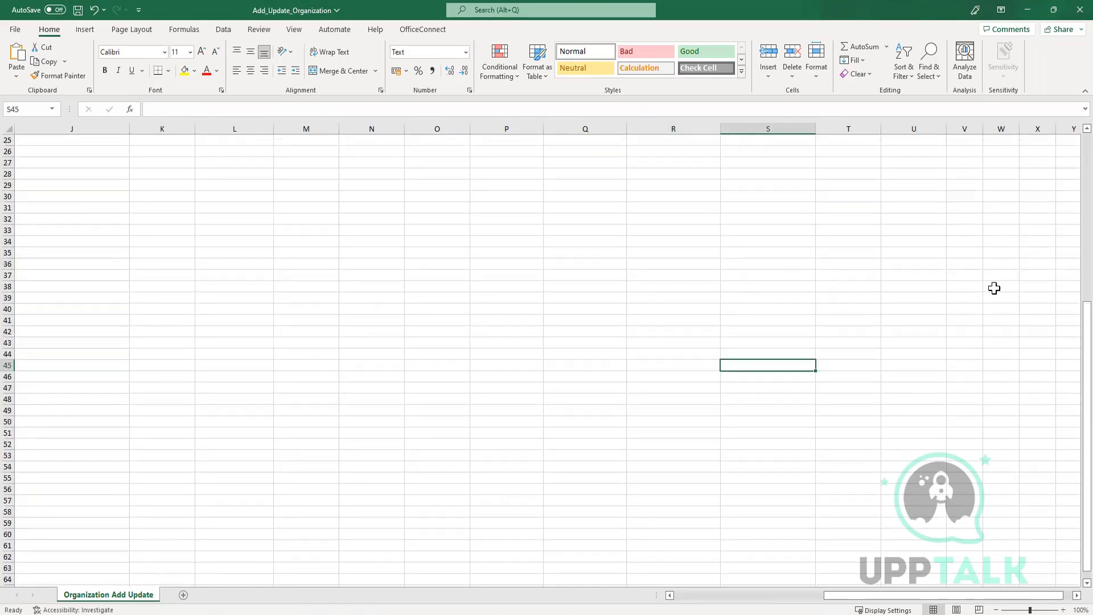
{"action": "left_click_drag", "start_coordinate": [1085, 318], "coordinate": [1071, 117]}
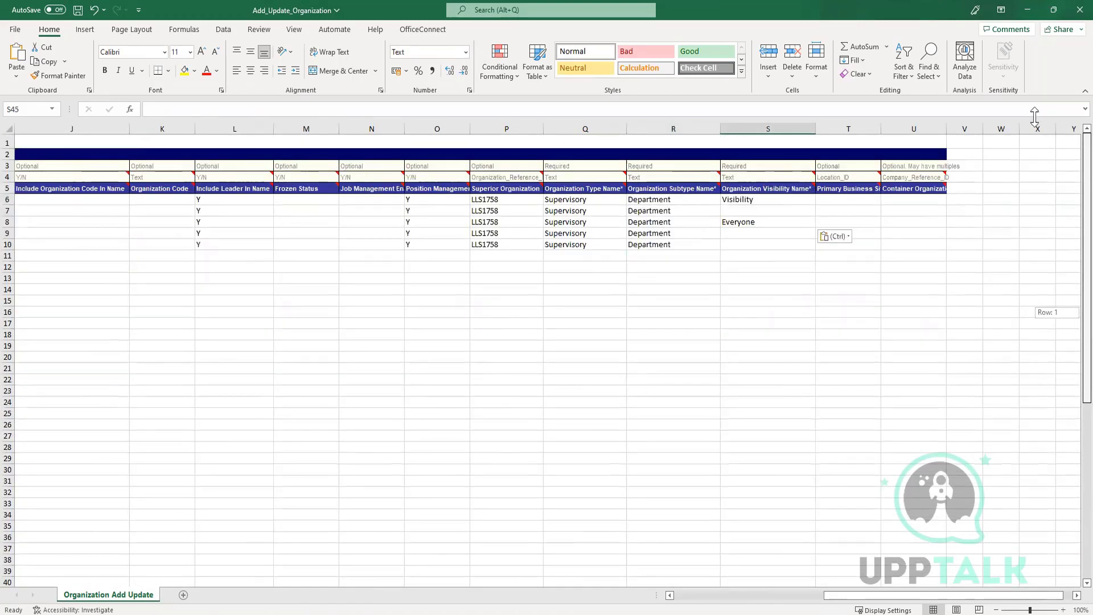
{"action": "left_click", "coordinate": [755, 200]}
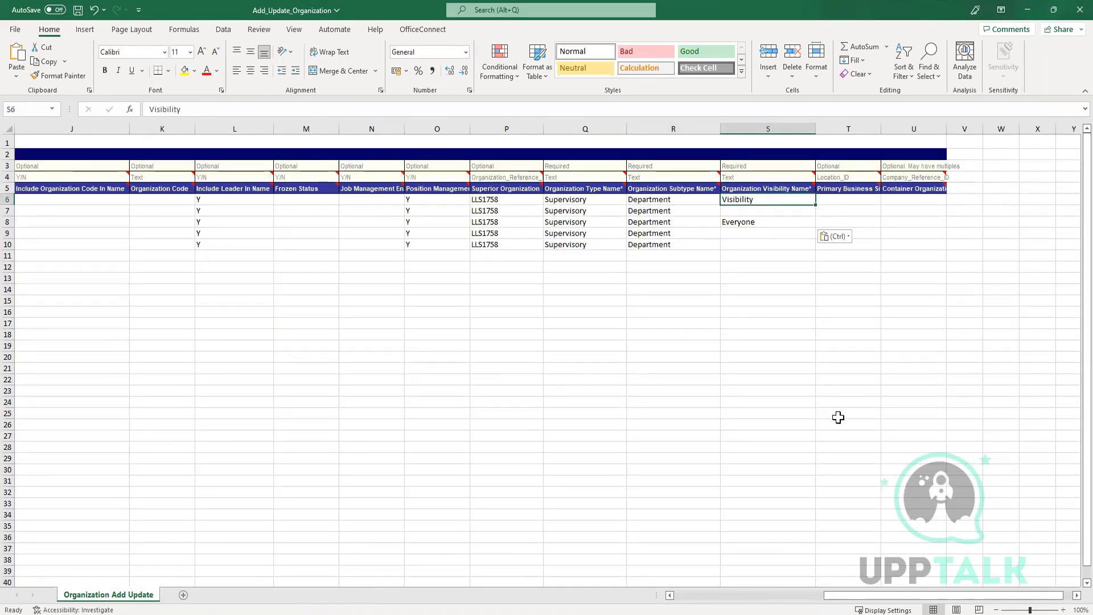
{"action": "key", "text": "Delete"}
Fill Everyone into cells S6–S10 and autofit the Primary Business Site column.
{"action": "left_click", "coordinate": [734, 222]}
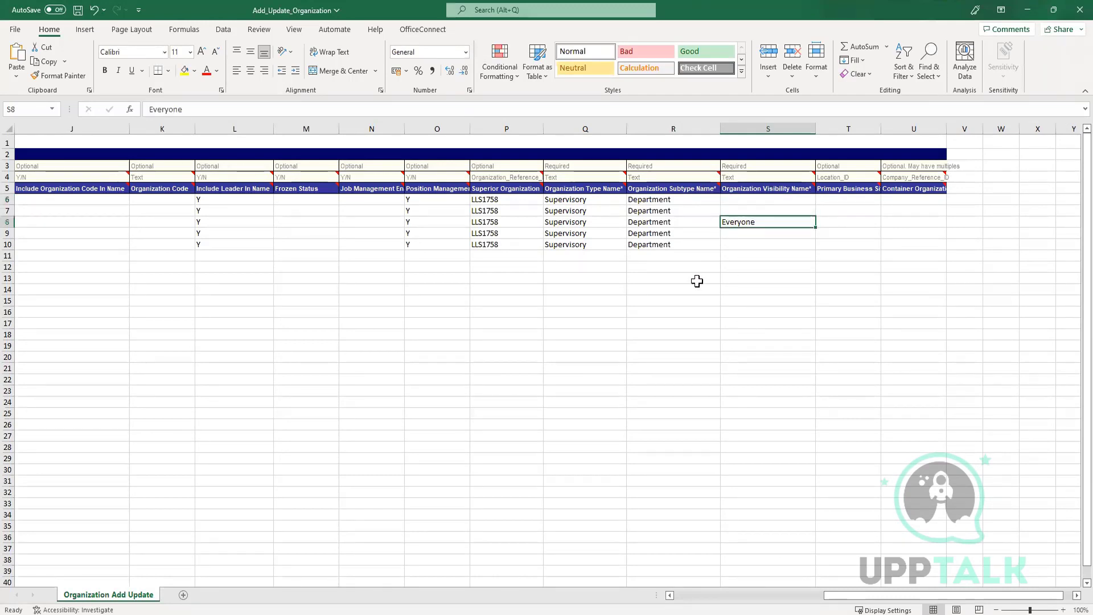
{"action": "key", "text": "ctrl+c"}
{"action": "left_click_drag", "start_coordinate": [730, 202], "coordinate": [735, 242]}
{"action": "key", "text": "ctrl+v"}
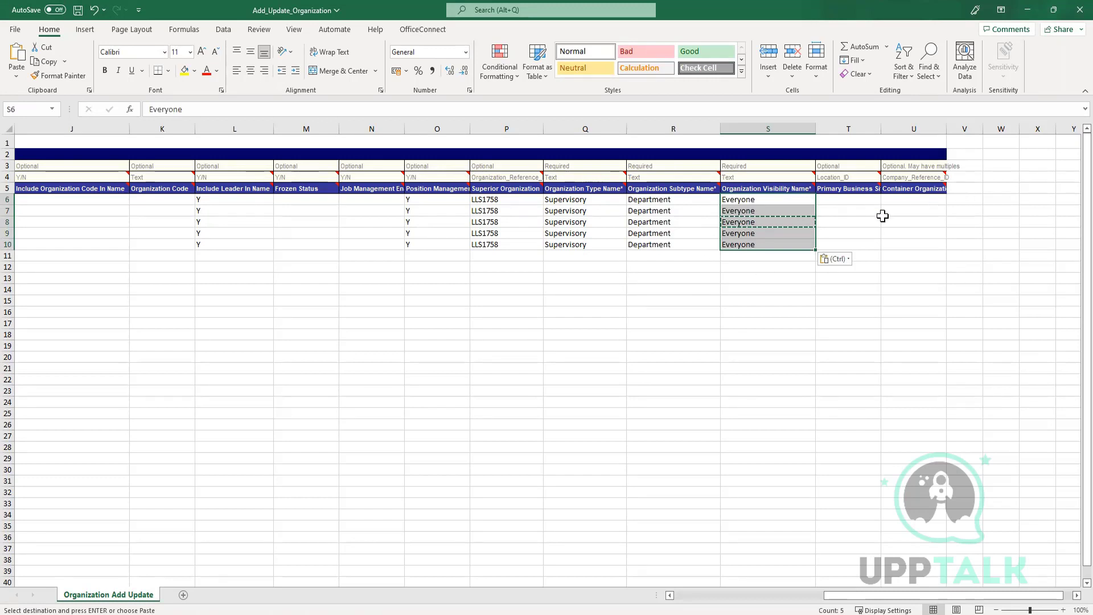
{"action": "double_click", "coordinate": [881, 128]}
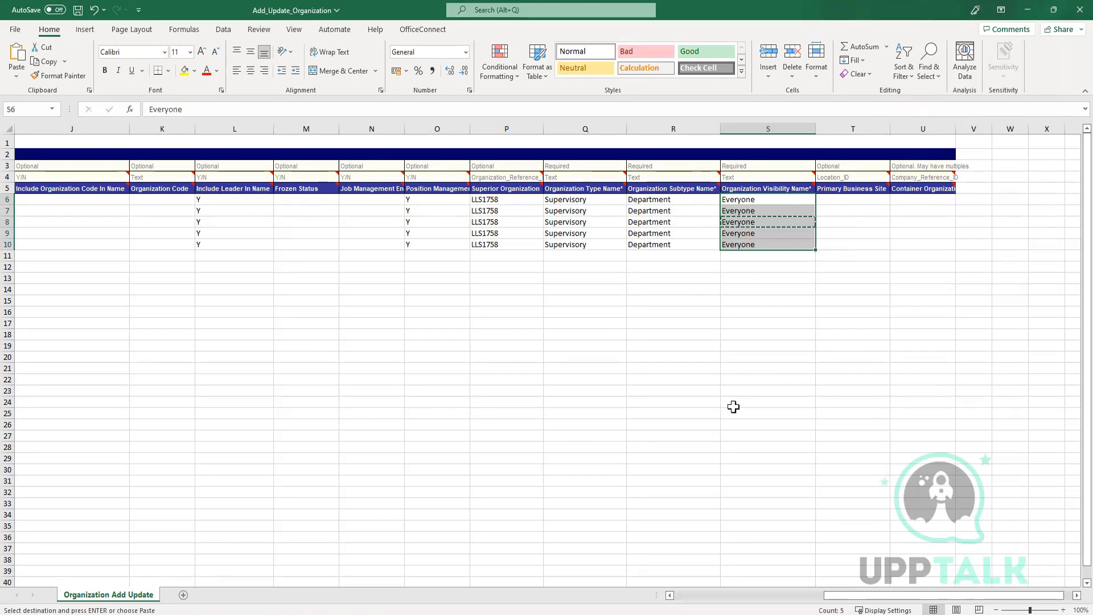
{"action": "key", "text": "alt+Tab"}
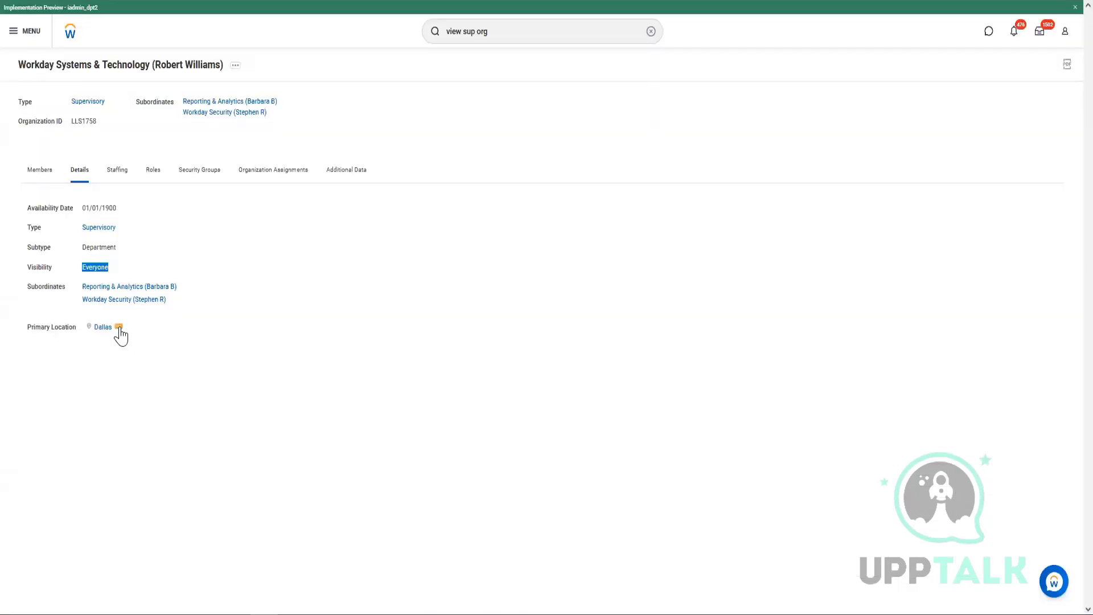
View the Dallas location's Integration IDs and copy its Location_ID LOCATION-6-2327.
{"action": "left_click", "coordinate": [118, 327]}
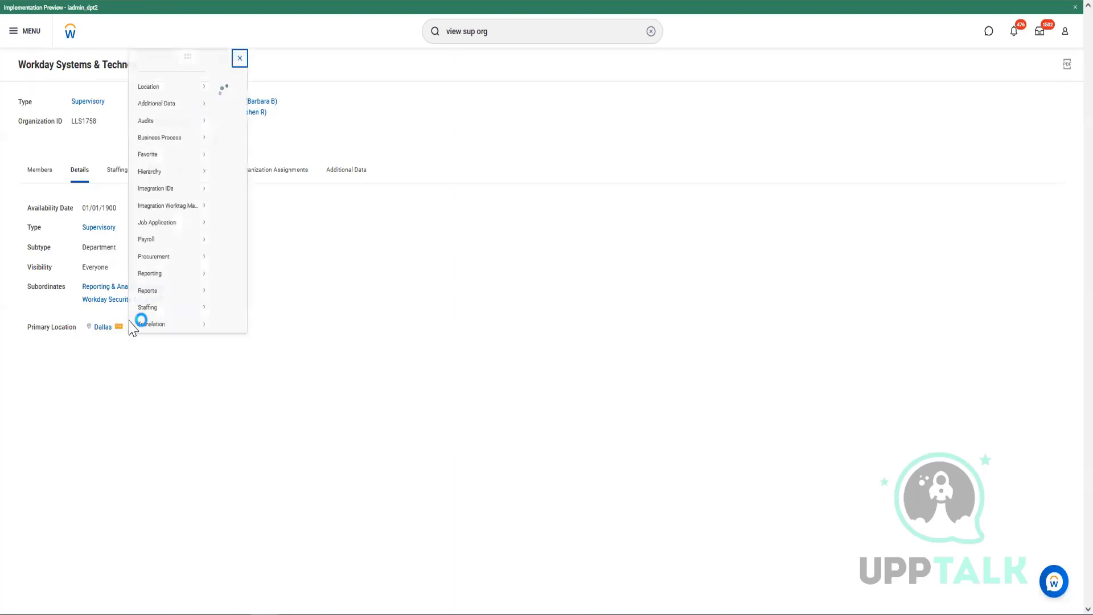
{"action": "mouse_move", "coordinate": [166, 160]}
{"action": "mouse_move", "coordinate": [160, 181]}
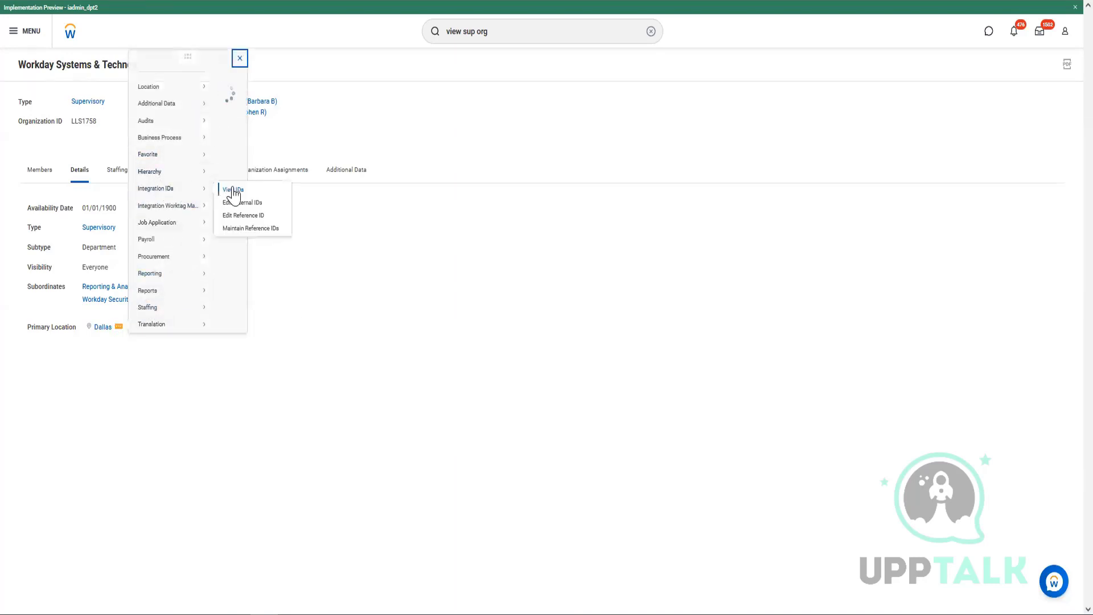
{"action": "left_click", "coordinate": [227, 188]}
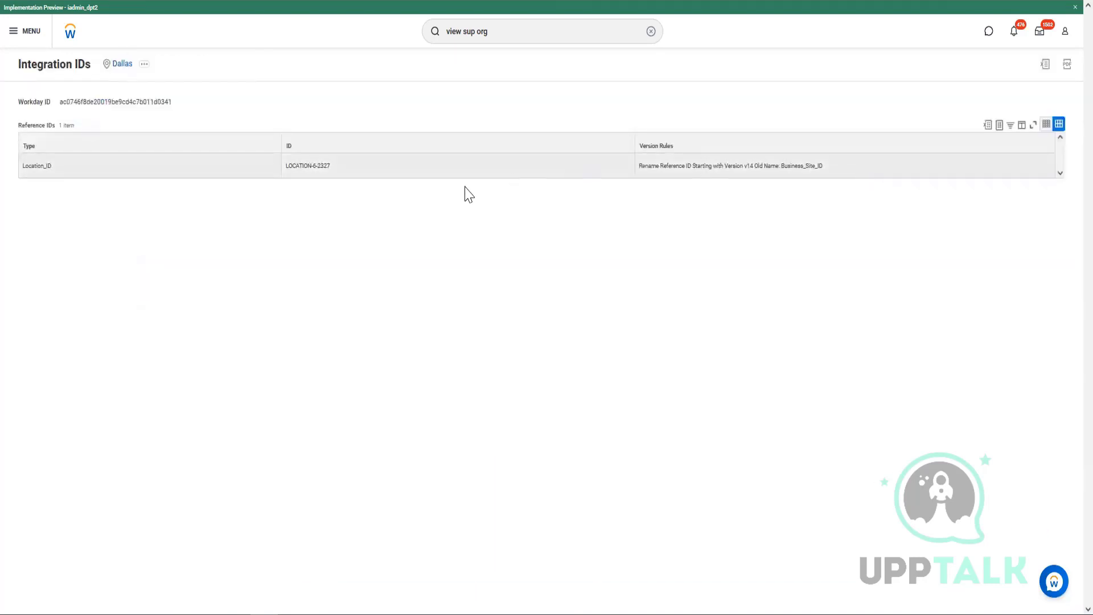
{"action": "left_click_drag", "start_coordinate": [286, 165], "coordinate": [329, 165]}
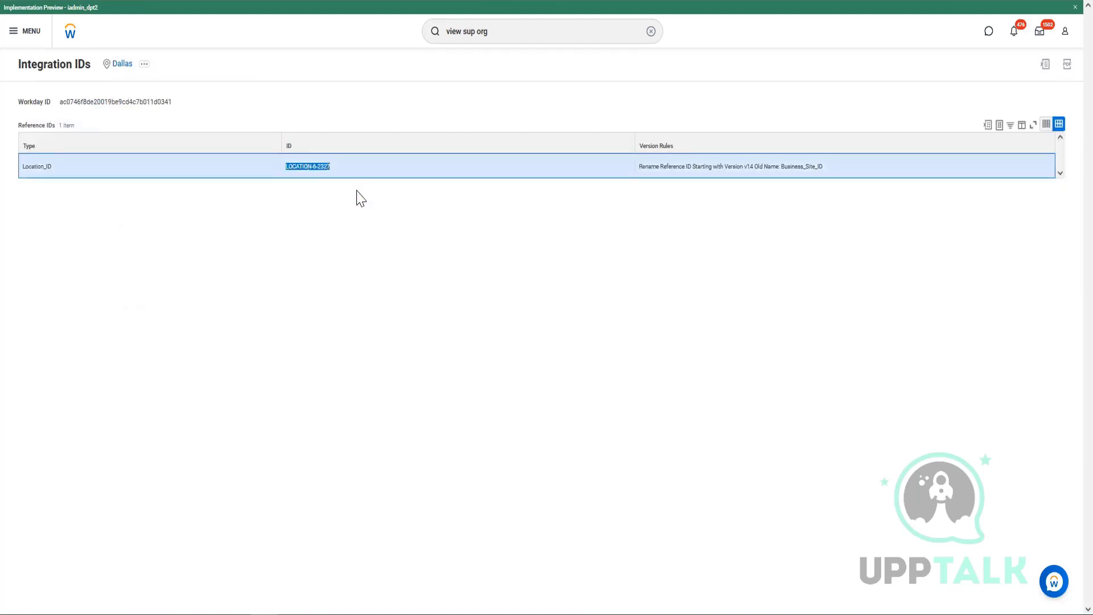
{"action": "key", "text": "alt+Tab"}
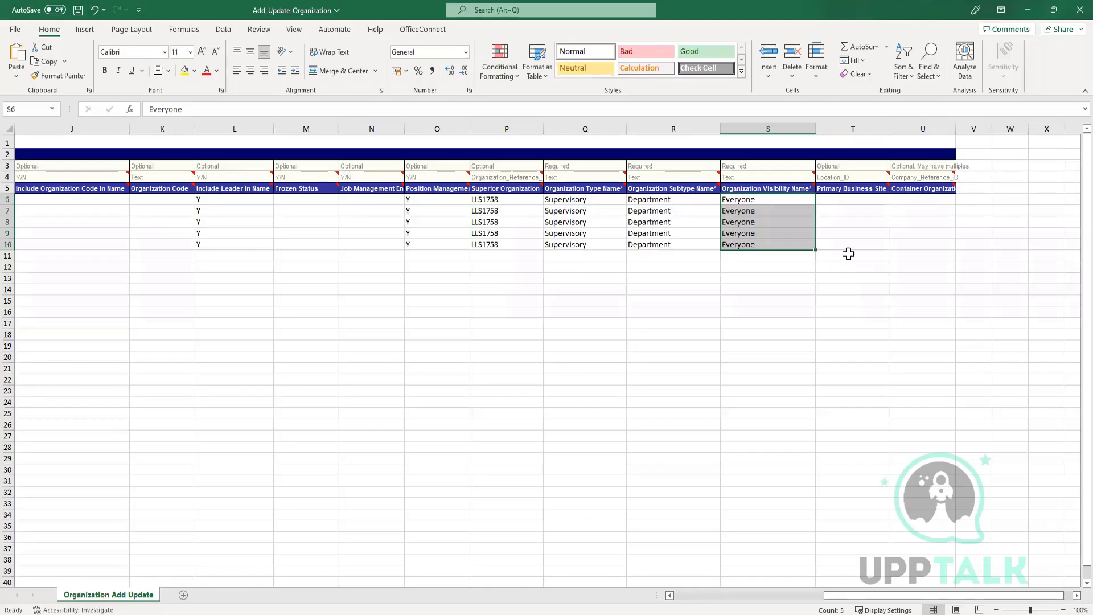
Fill LOCATION-6-2327 into Primary Business Site cells T6–T10 and review the five rows.
{"action": "left_click", "coordinate": [839, 198]}
{"action": "key", "text": "ctrl+v"}
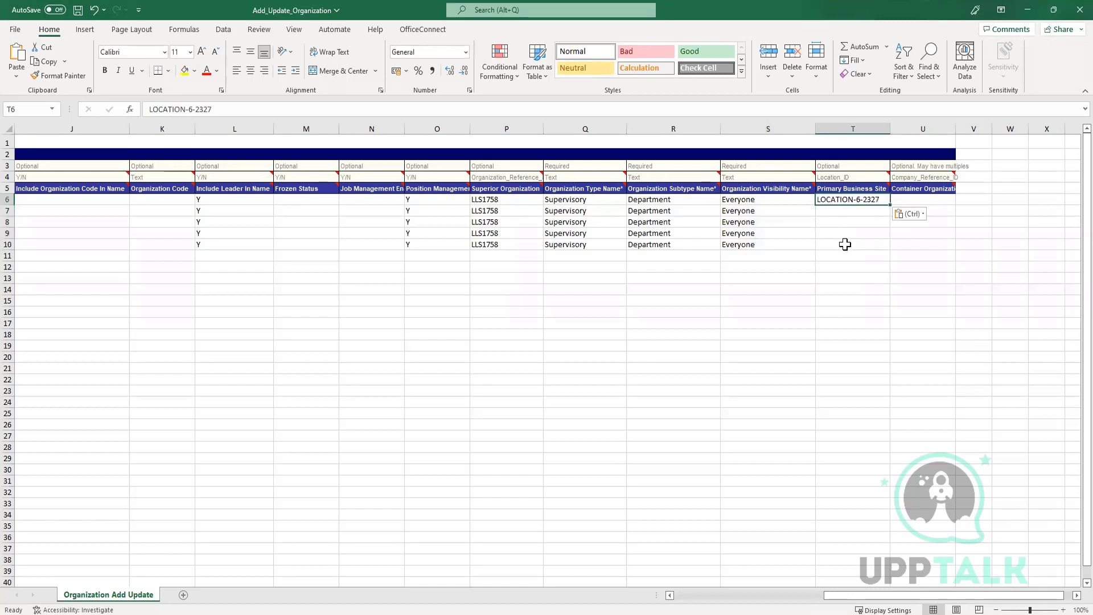
{"action": "key", "text": "ctrl+c"}
{"action": "left_click_drag", "start_coordinate": [848, 209], "coordinate": [848, 243]}
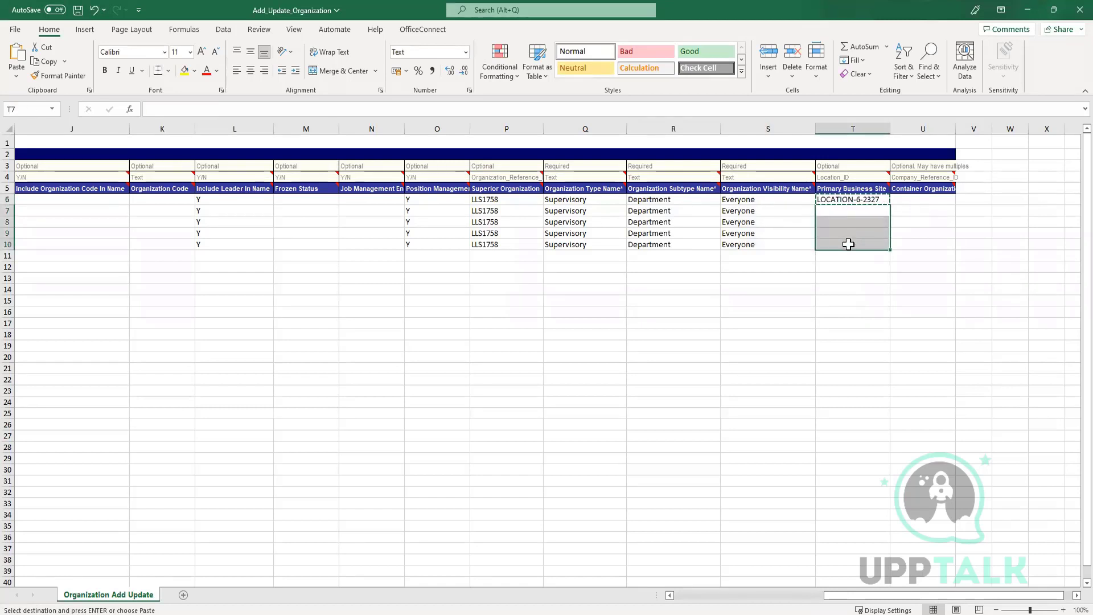
{"action": "key", "text": "ctrl+v"}
{"action": "left_click", "coordinate": [857, 301]}
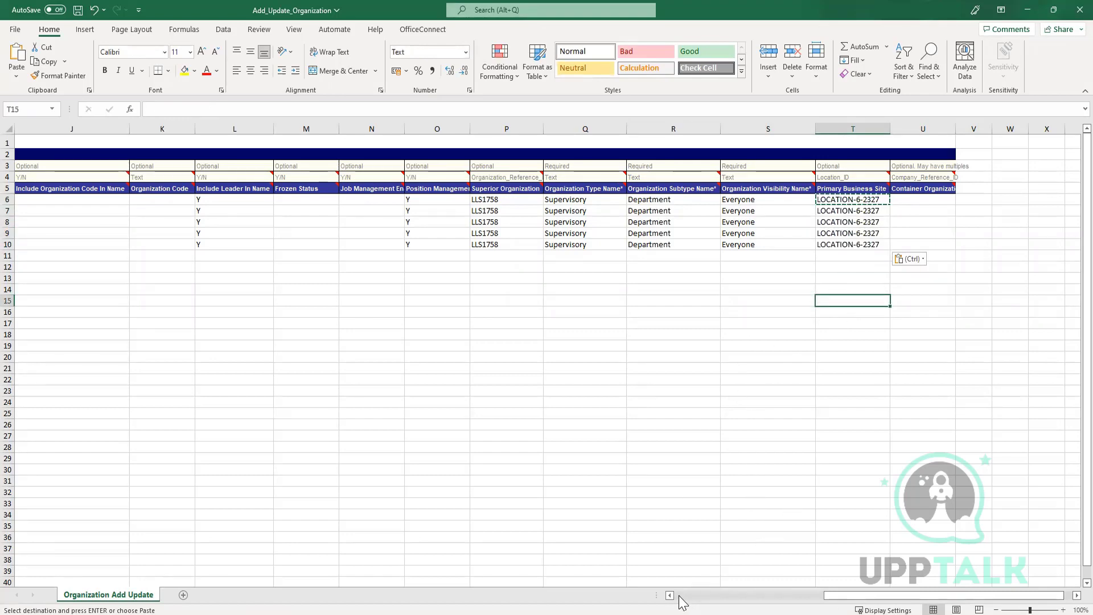
{"action": "left_click_drag", "start_coordinate": [680, 602], "coordinate": [680, 596]}
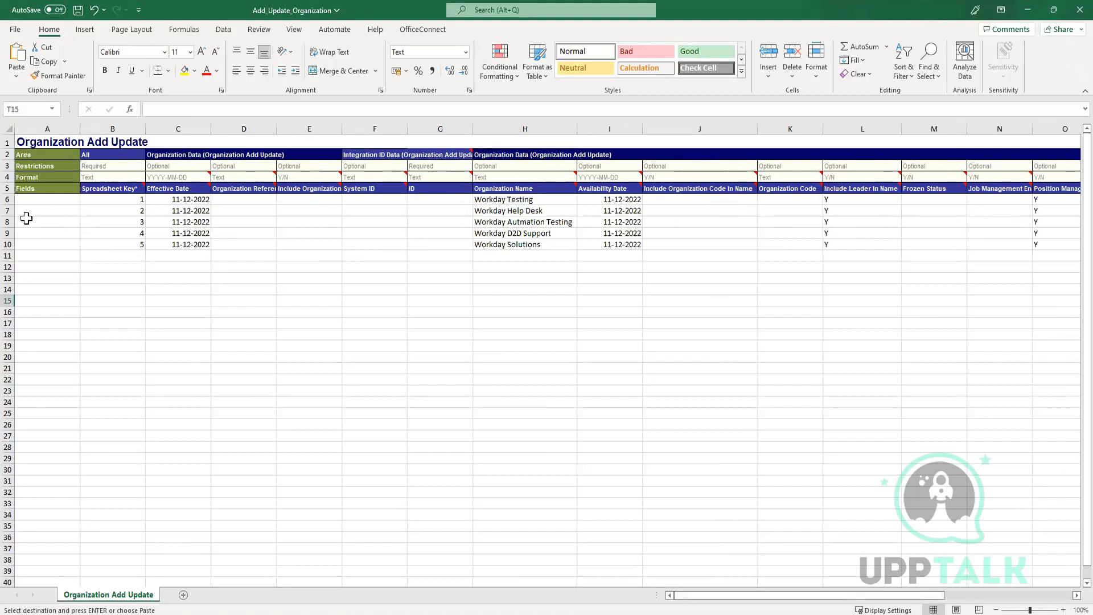
{"action": "left_click_drag", "start_coordinate": [11, 199], "coordinate": [5, 245]}
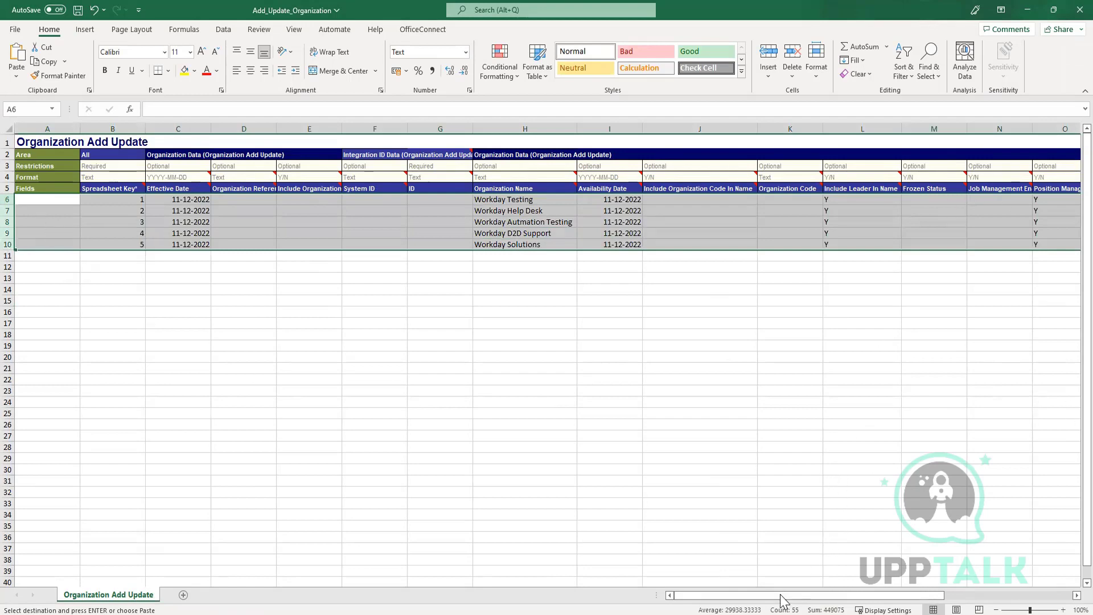
{"action": "left_click_drag", "start_coordinate": [783, 600], "coordinate": [907, 600]}
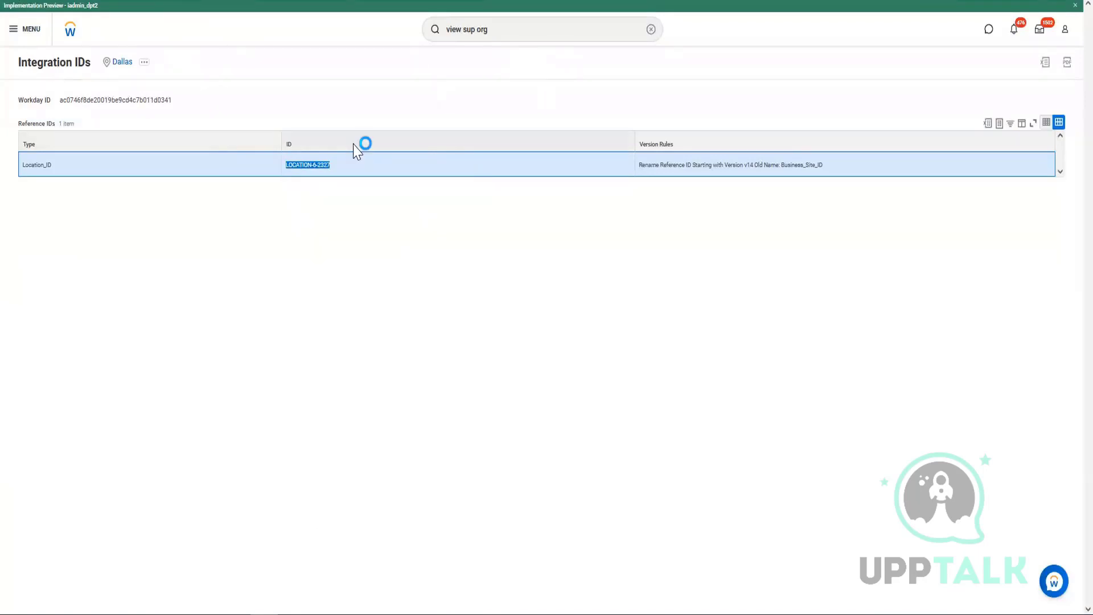
Step back through Workday's browser history, cancelling the View Supervisory Organization prompt.
{"action": "key", "text": "alt+Left"}
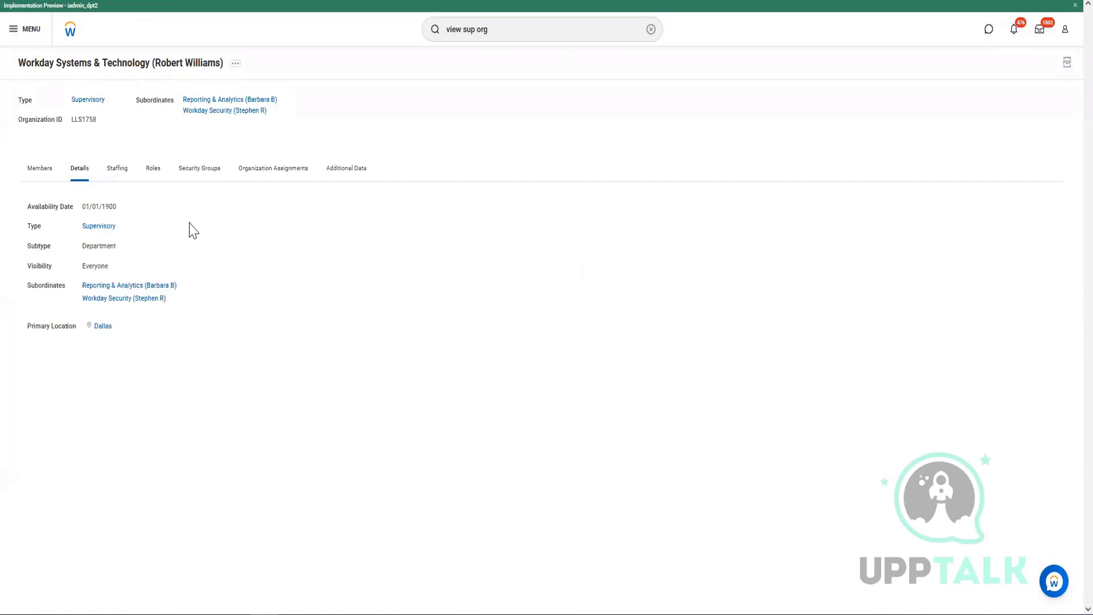
{"action": "key", "text": "alt+Right"}
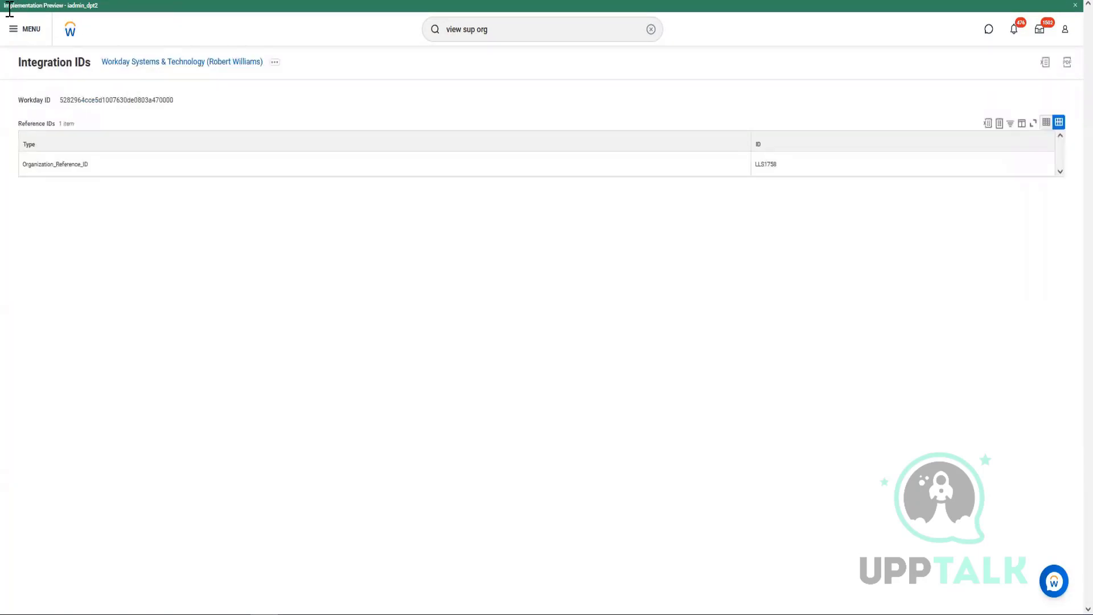
{"action": "key", "text": "alt+Left"}
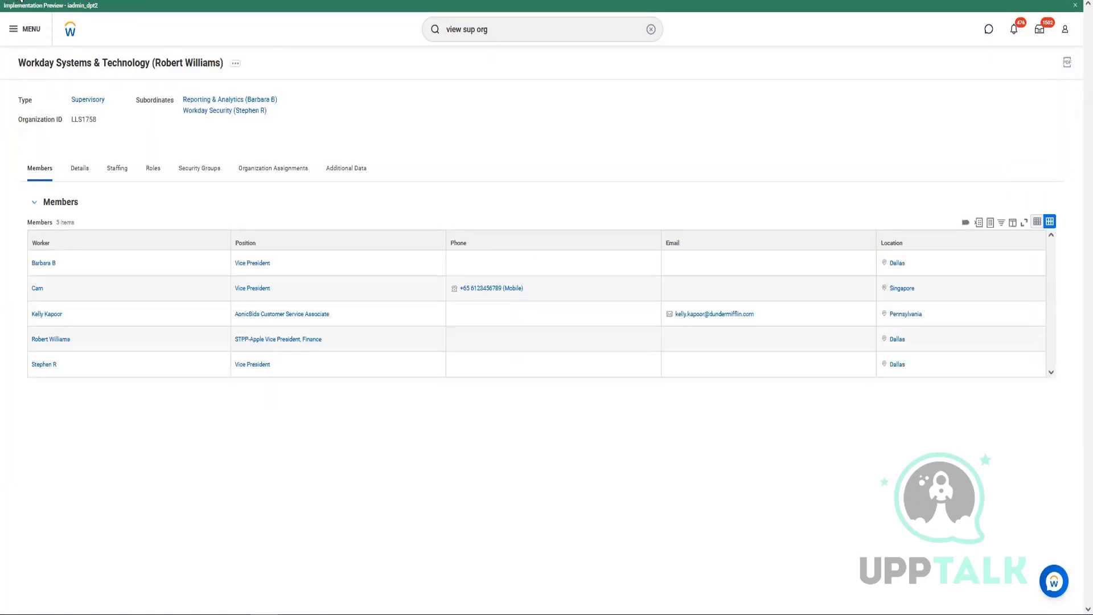
{"action": "key", "text": "alt+Left"}
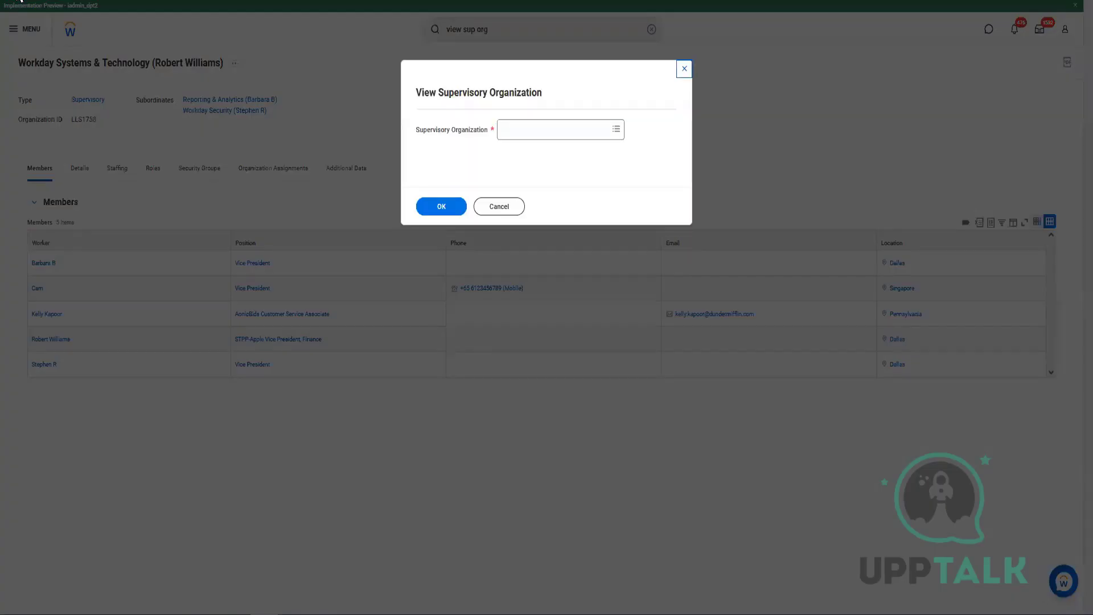
{"action": "left_click", "coordinate": [513, 210]}
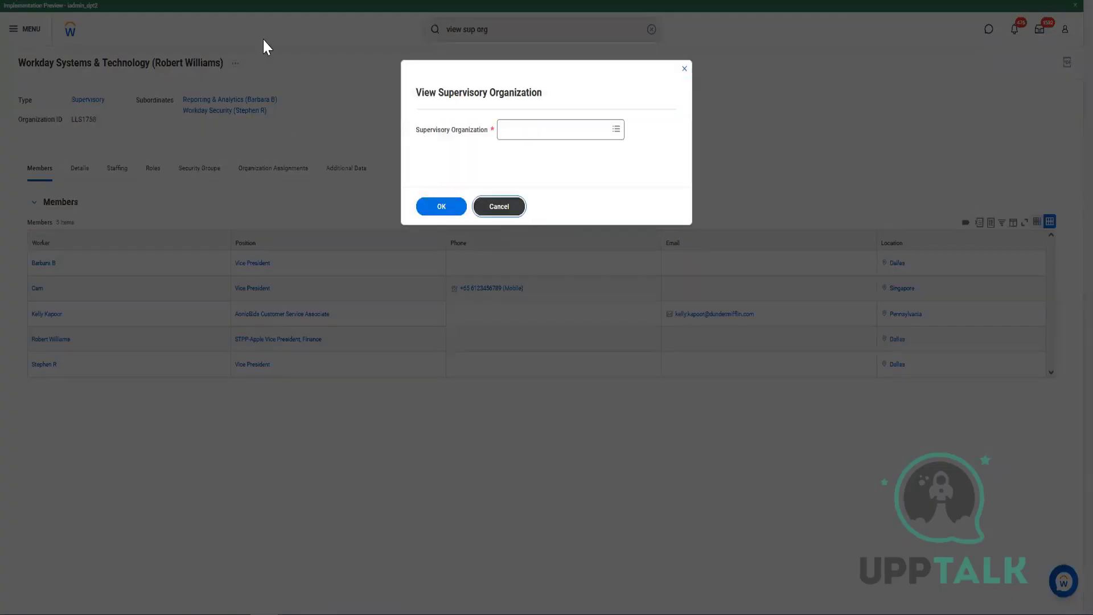
{"action": "key", "text": "alt+Left"}
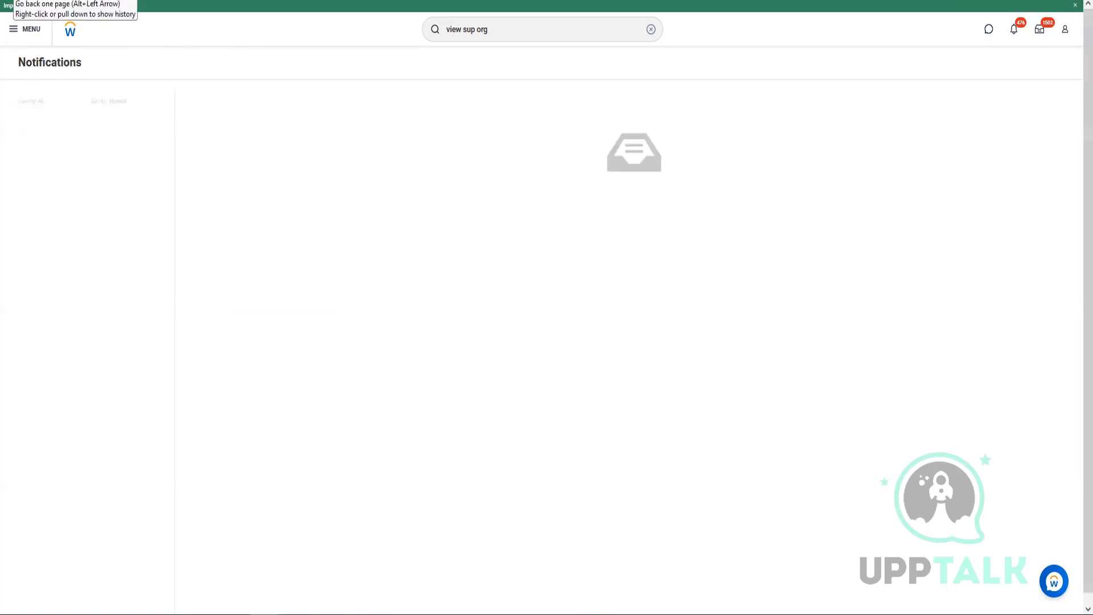
Go back another page in Workday's history toward the Generate Spreadsheet Template event.
{"action": "key", "text": "alt+Left"}
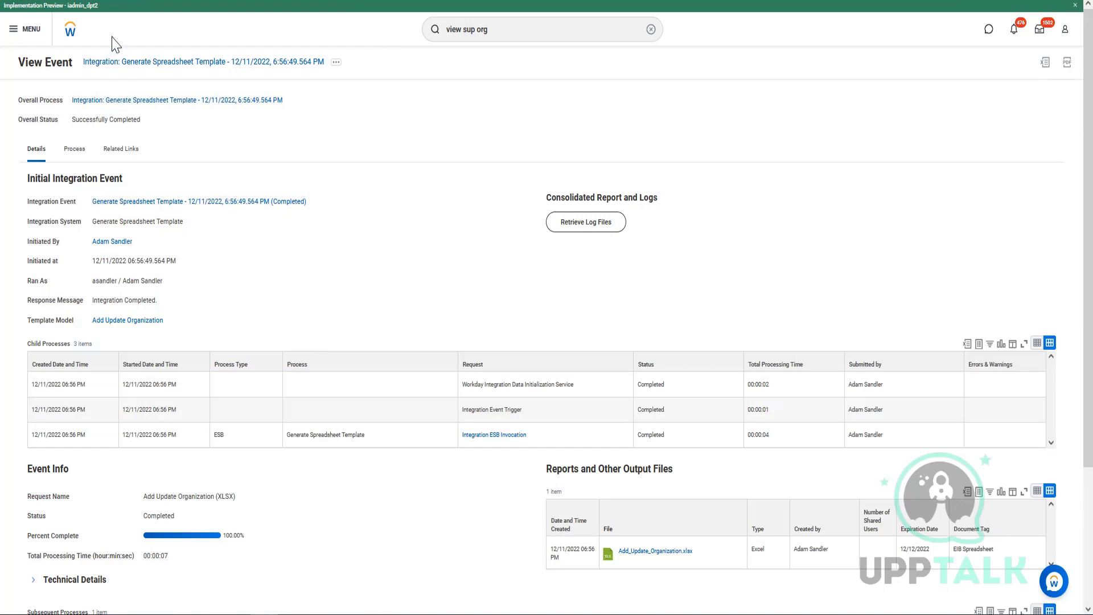
Search Workday for 'intsys:add supervis' and review the integration system suggestions.
{"action": "left_click", "coordinate": [558, 30]}
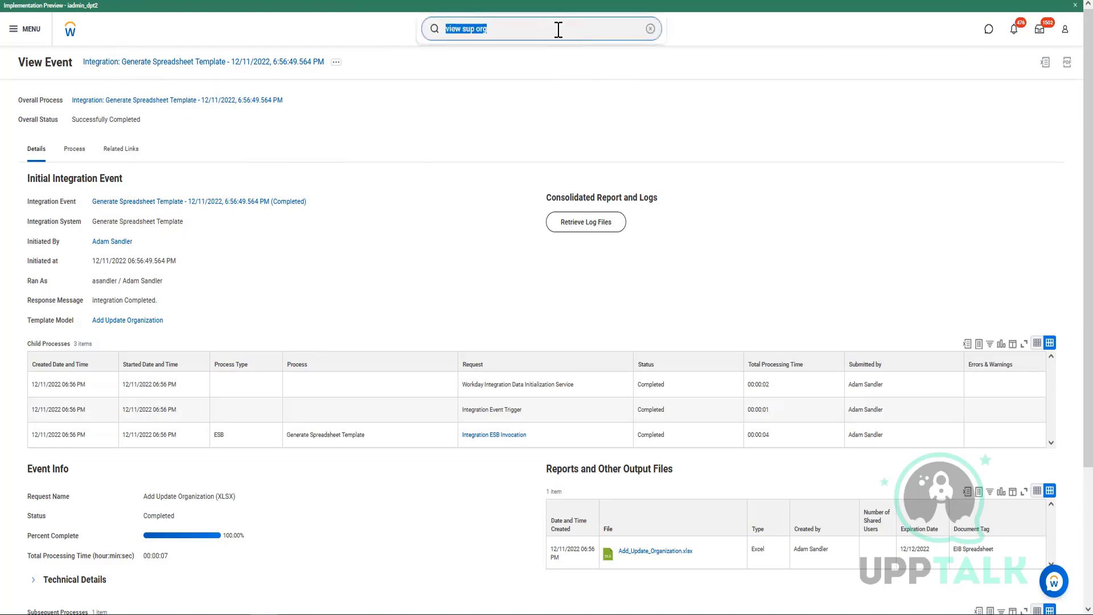
{"action": "type", "text": "intsys"}
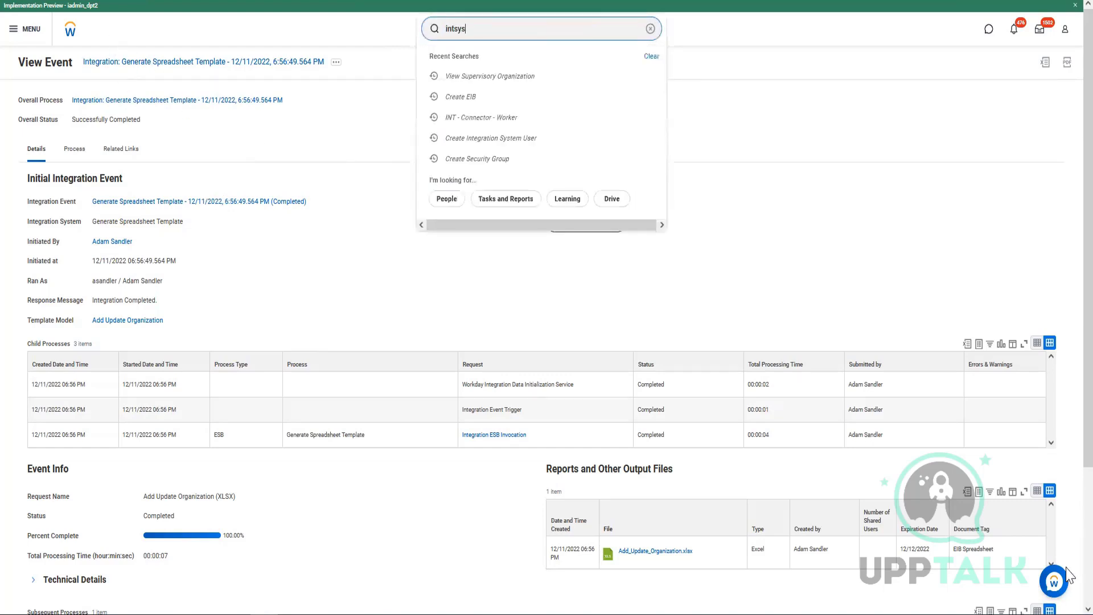
{"action": "key", "text": "Return"}
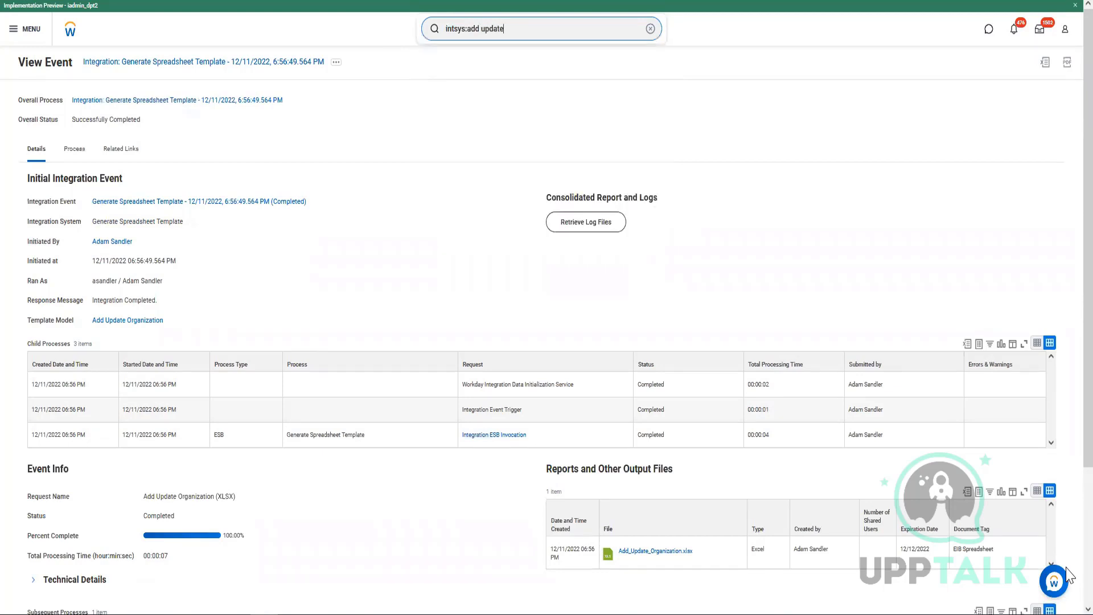
{"action": "key", "text": "Return"}
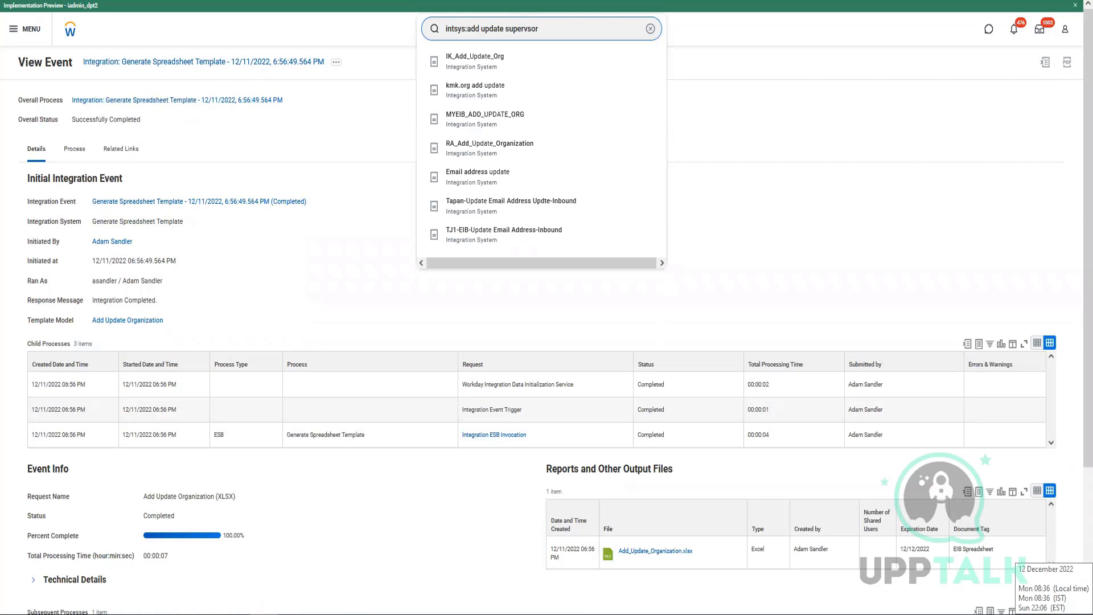
{"action": "type", "text": "i"}
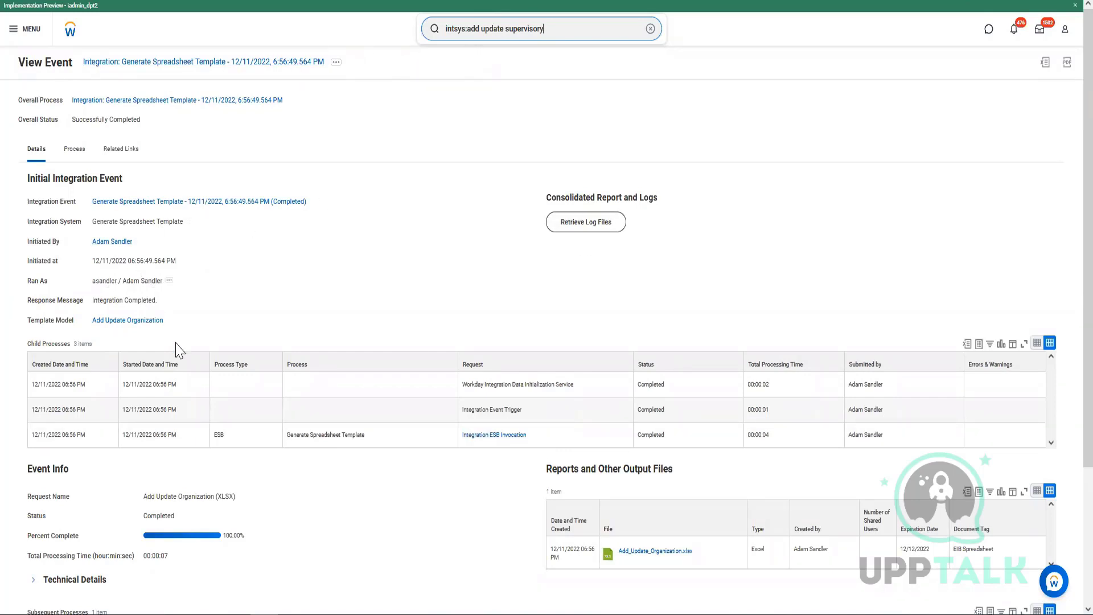
{"action": "scroll", "coordinate": [219, 355], "scroll_direction": "down", "scroll_amount": 1}
{"action": "scroll", "coordinate": [233, 326], "scroll_direction": "down", "scroll_amount": 1}
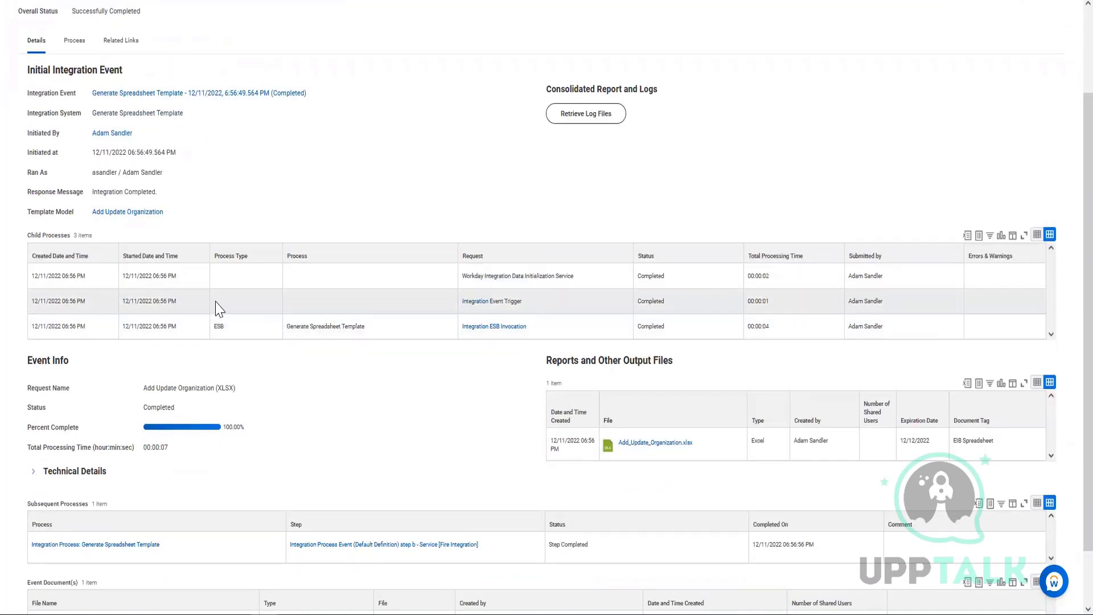
{"action": "scroll", "coordinate": [216, 309], "scroll_direction": "up", "scroll_amount": 2}
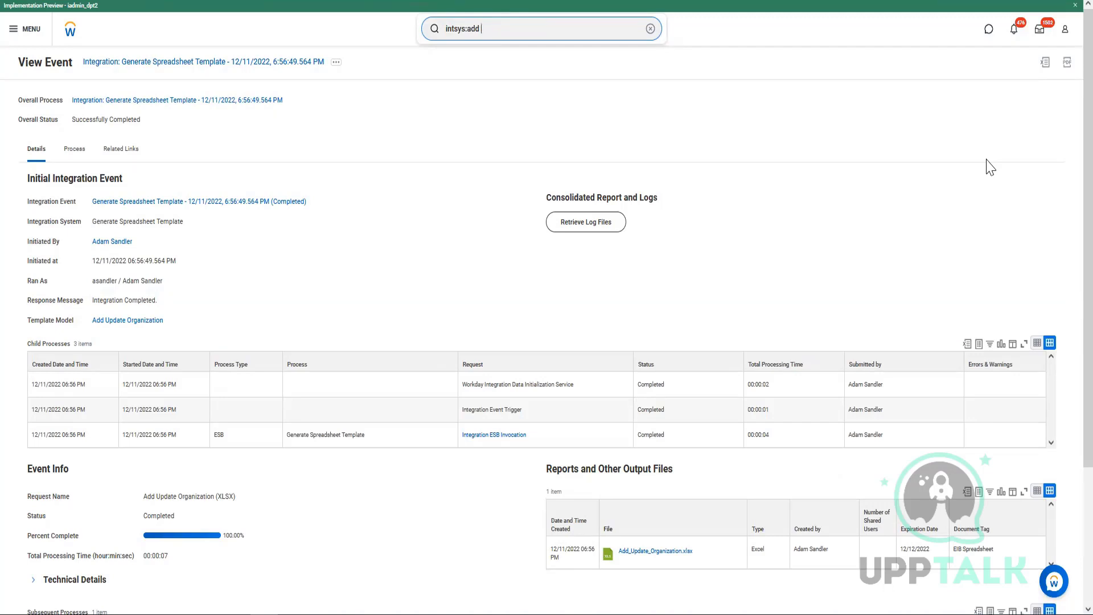
{"action": "type", "text": "supervis"}
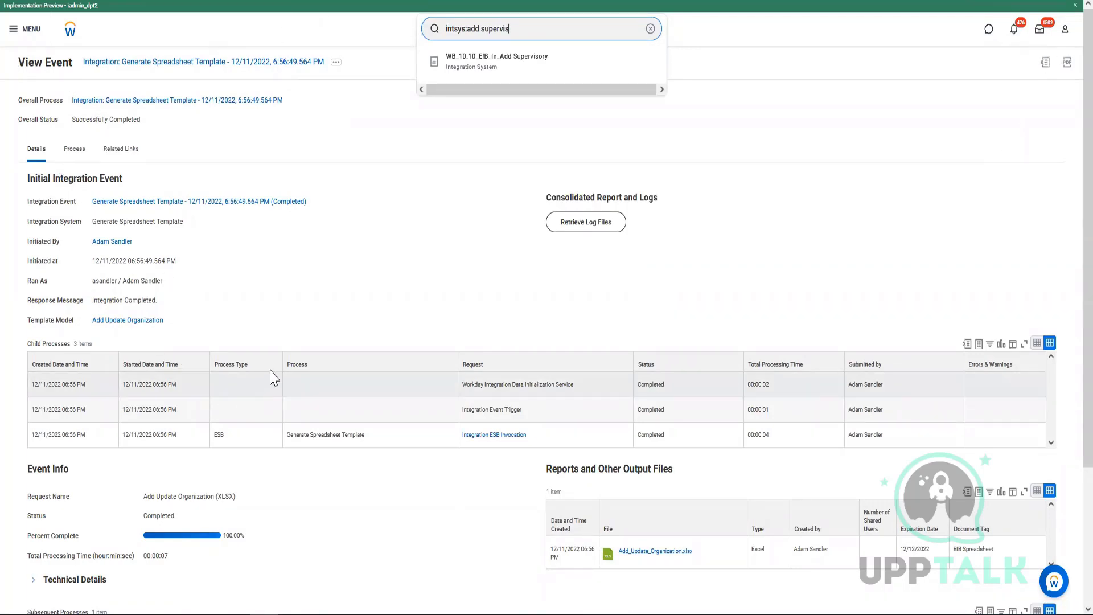
{"action": "scroll", "coordinate": [276, 374], "scroll_direction": "down", "scroll_amount": 3}
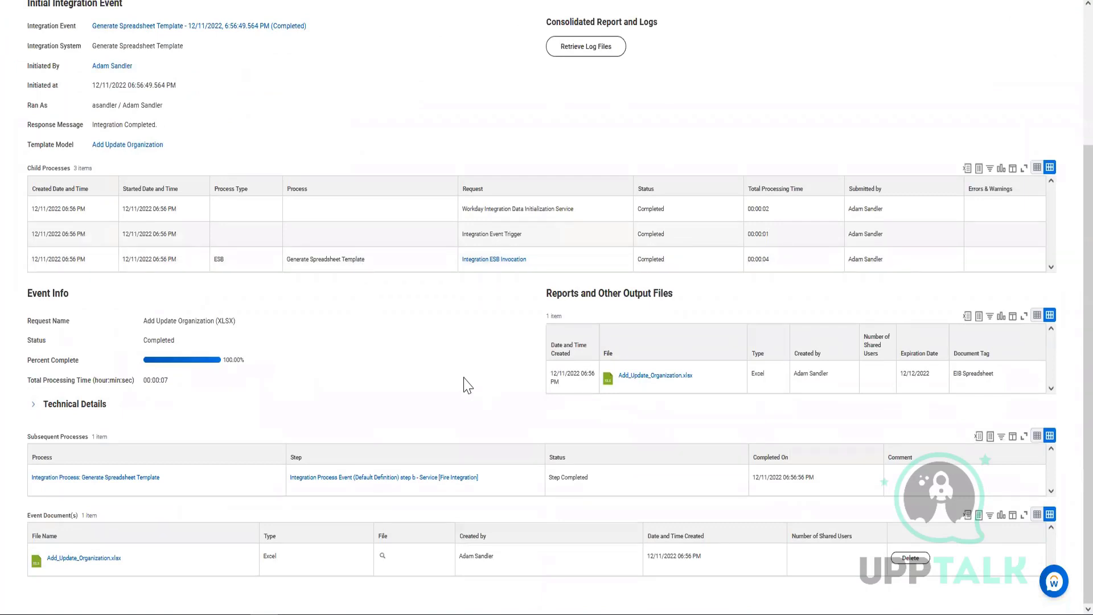
{"action": "scroll", "coordinate": [351, 390], "scroll_direction": "up", "scroll_amount": 3}
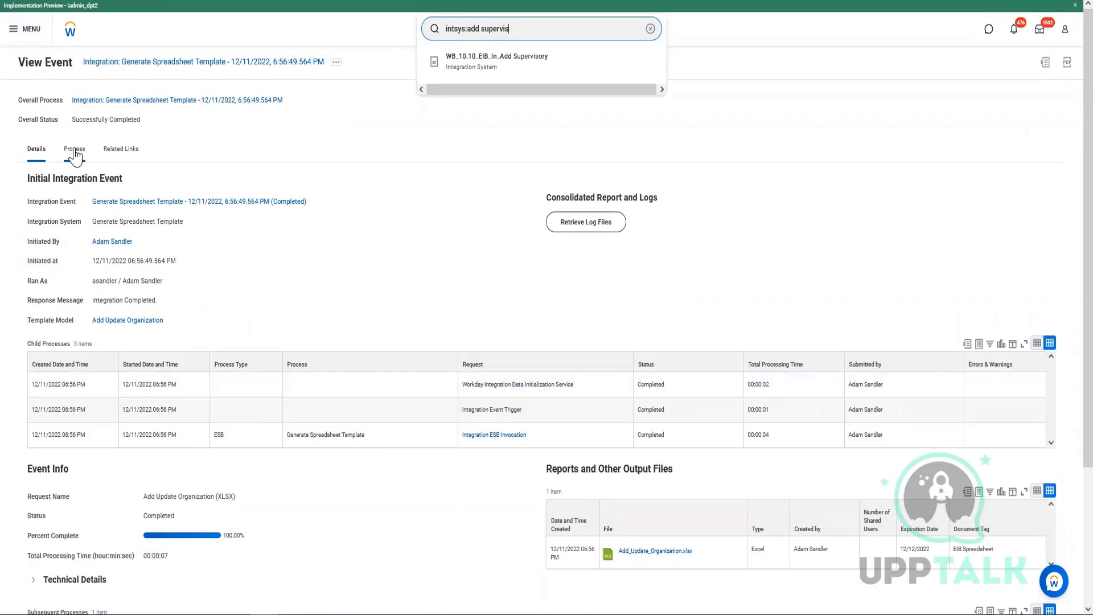
{"action": "left_click", "coordinate": [74, 148]}
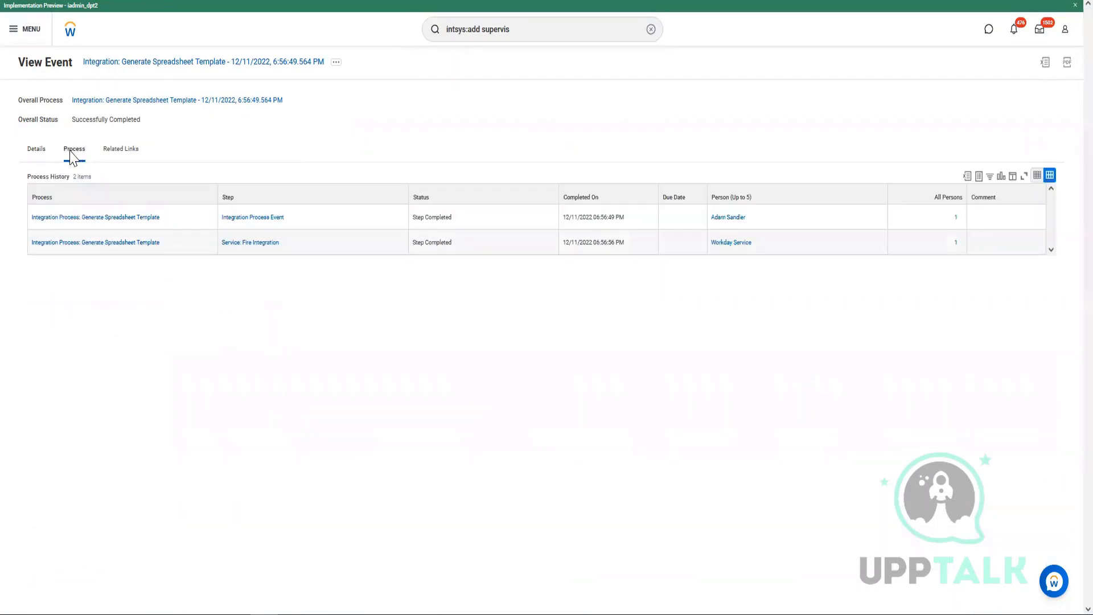
{"action": "left_click", "coordinate": [35, 150]}
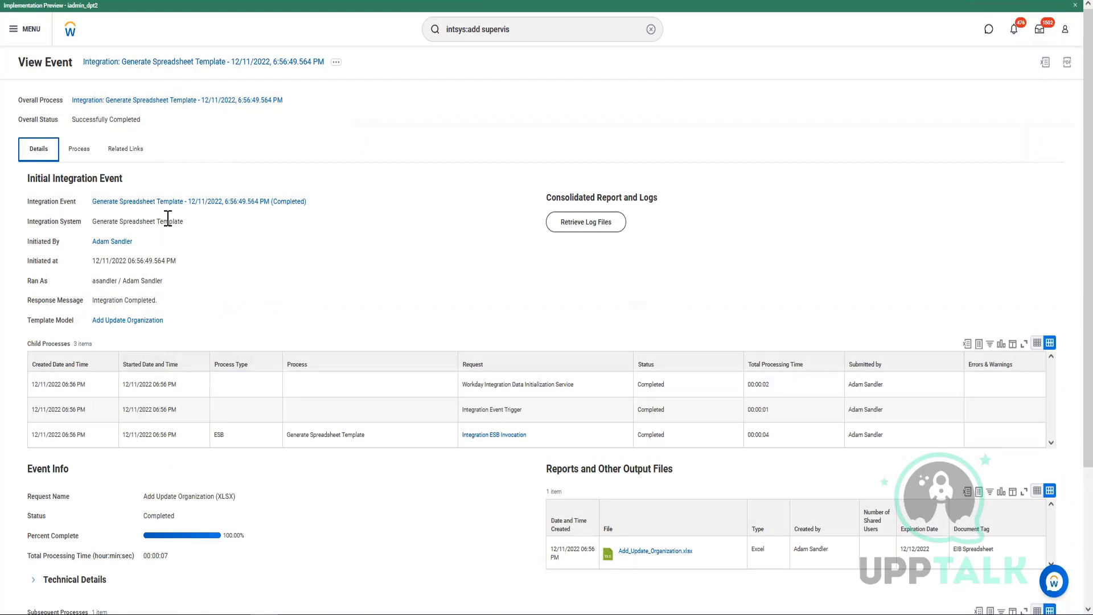
{"action": "left_click_drag", "start_coordinate": [91, 202], "coordinate": [370, 224]}
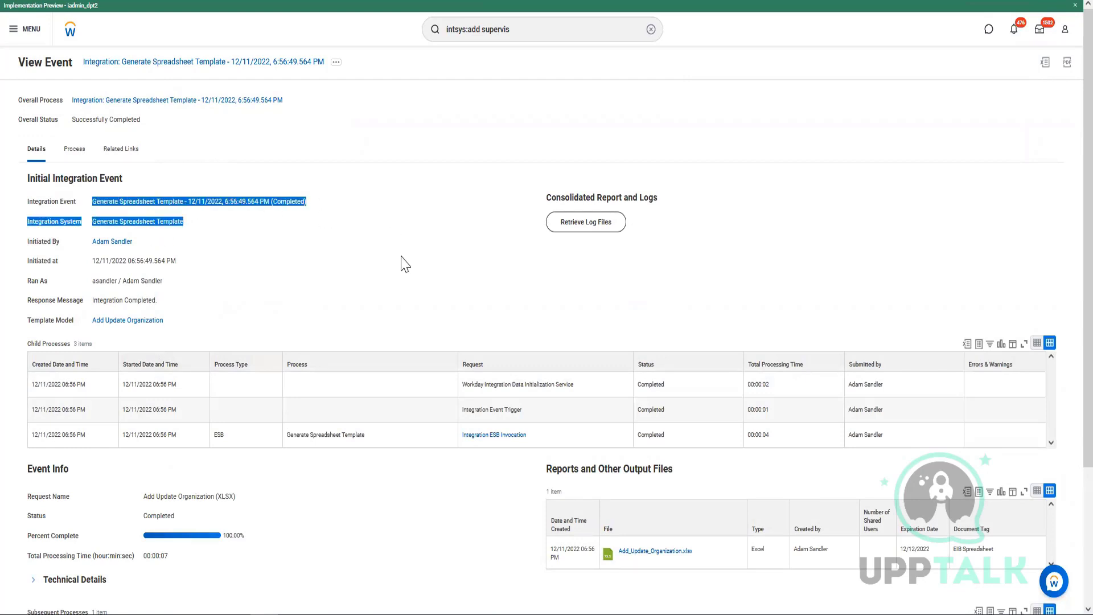
{"action": "scroll", "coordinate": [402, 262], "scroll_direction": "down", "scroll_amount": 2}
{"action": "scroll", "coordinate": [381, 268], "scroll_direction": "down", "scroll_amount": 1}
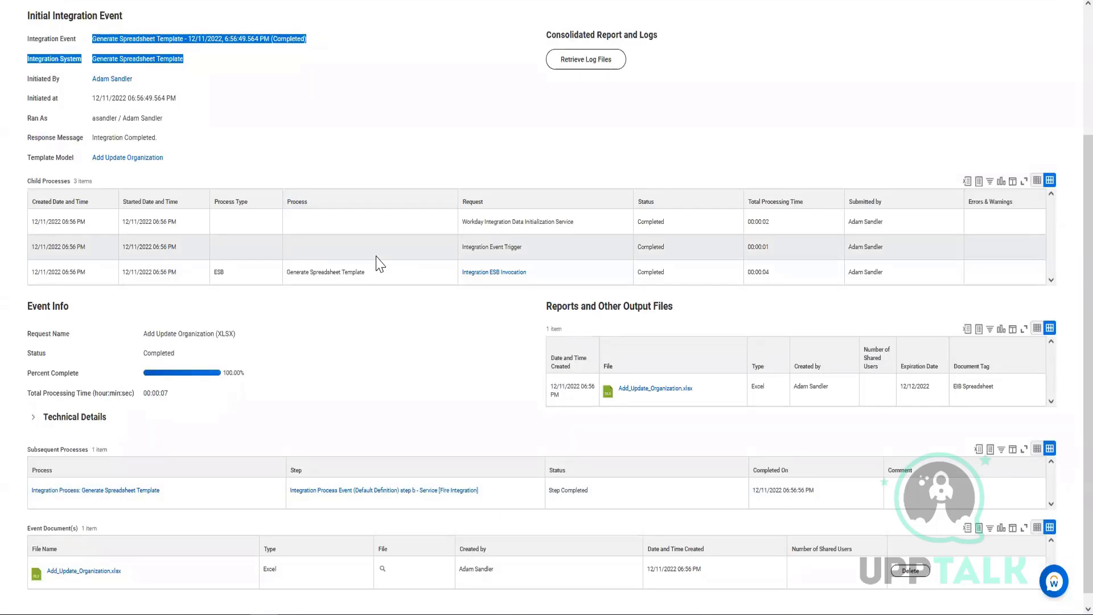
{"action": "scroll", "coordinate": [380, 264], "scroll_direction": "up", "scroll_amount": 3}
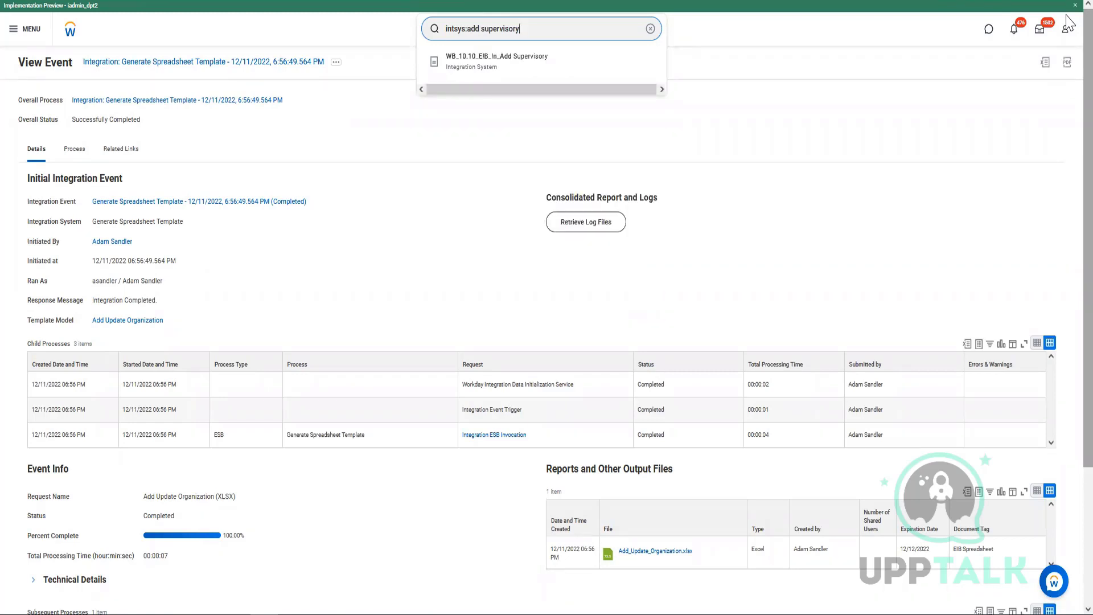
Search 'intsys:add organization' and open the EIB - Add Supvervisory Organizations integration system.
{"action": "key", "text": "Return"}
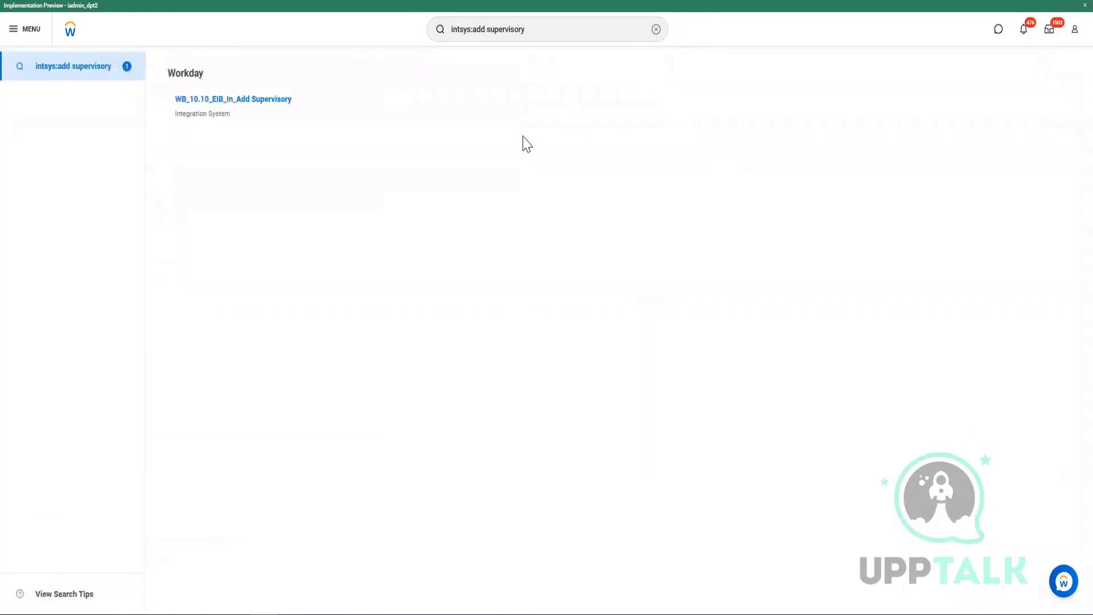
{"action": "left_click", "coordinate": [558, 29]}
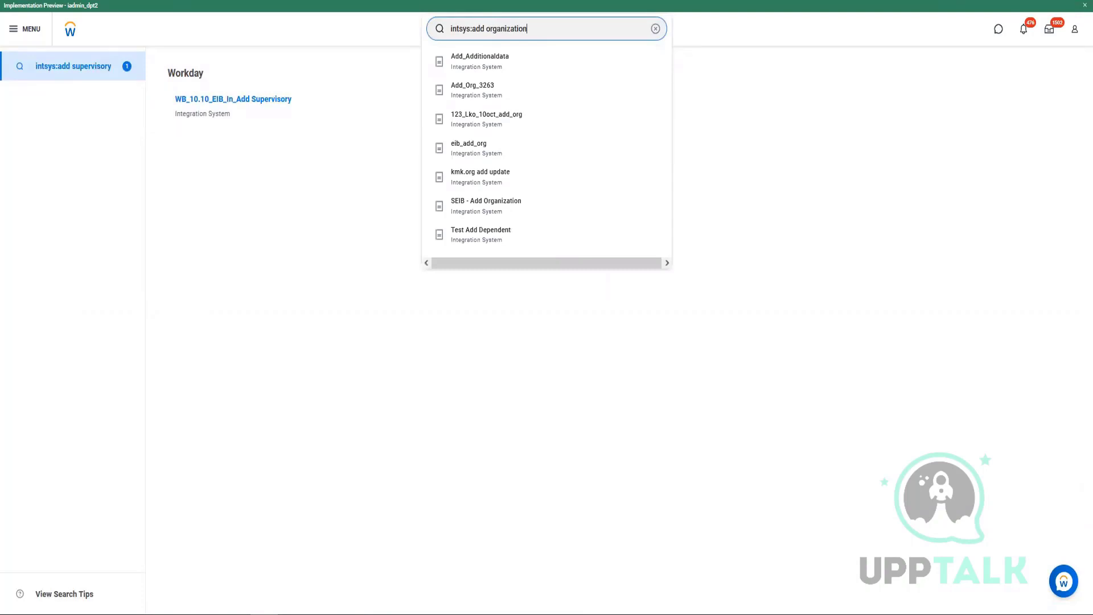
{"action": "key", "text": "Return"}
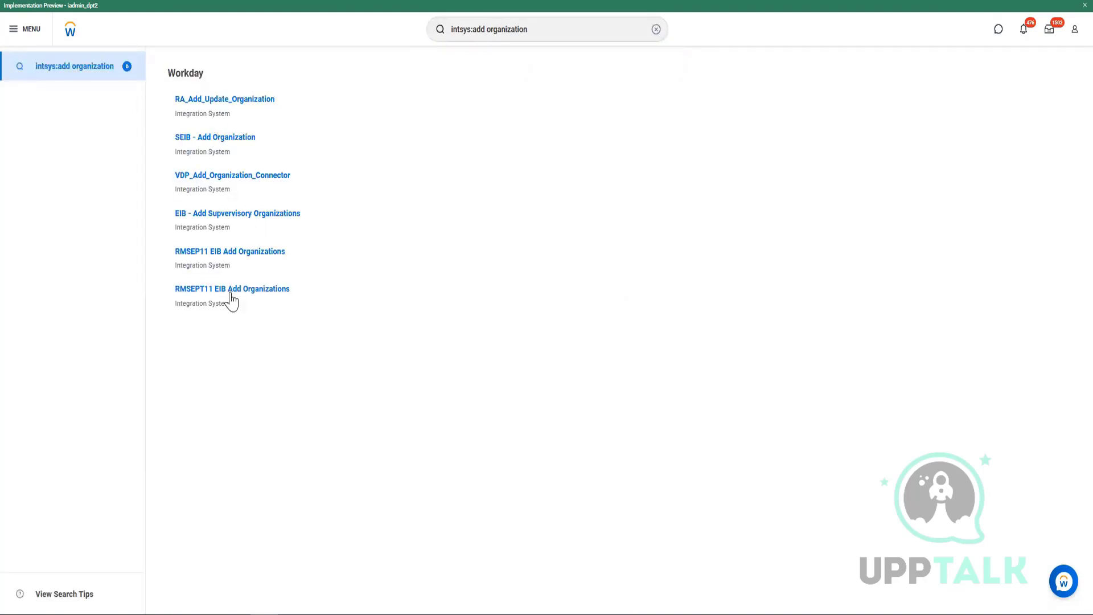
{"action": "left_click", "coordinate": [211, 218]}
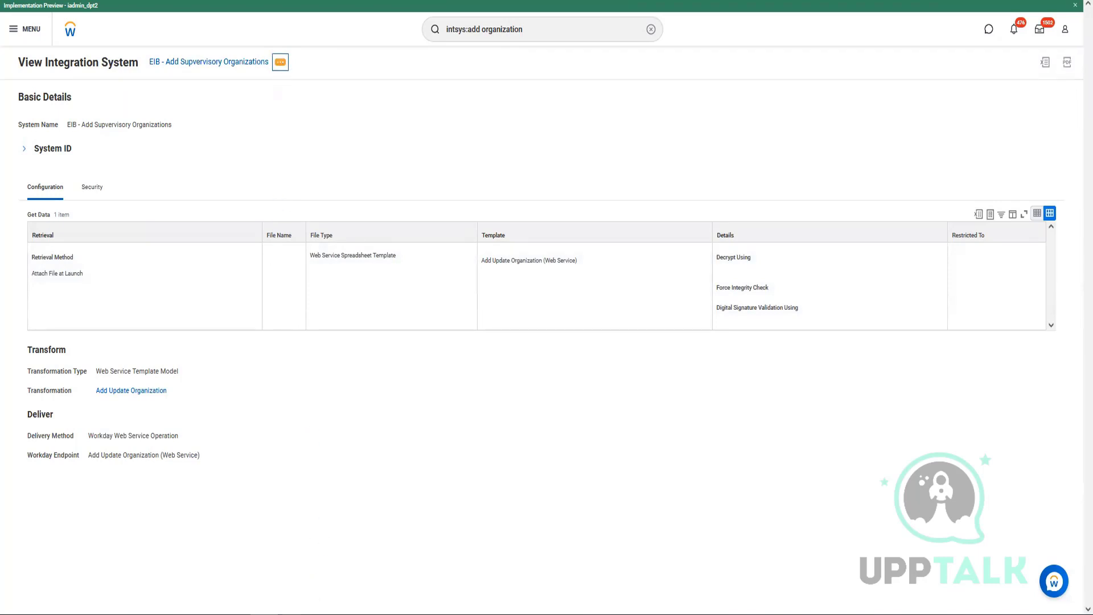
Bring the filled Add_Update_Organization workbook to the front in Excel and save it.
{"action": "left_click", "coordinate": [348, 586]}
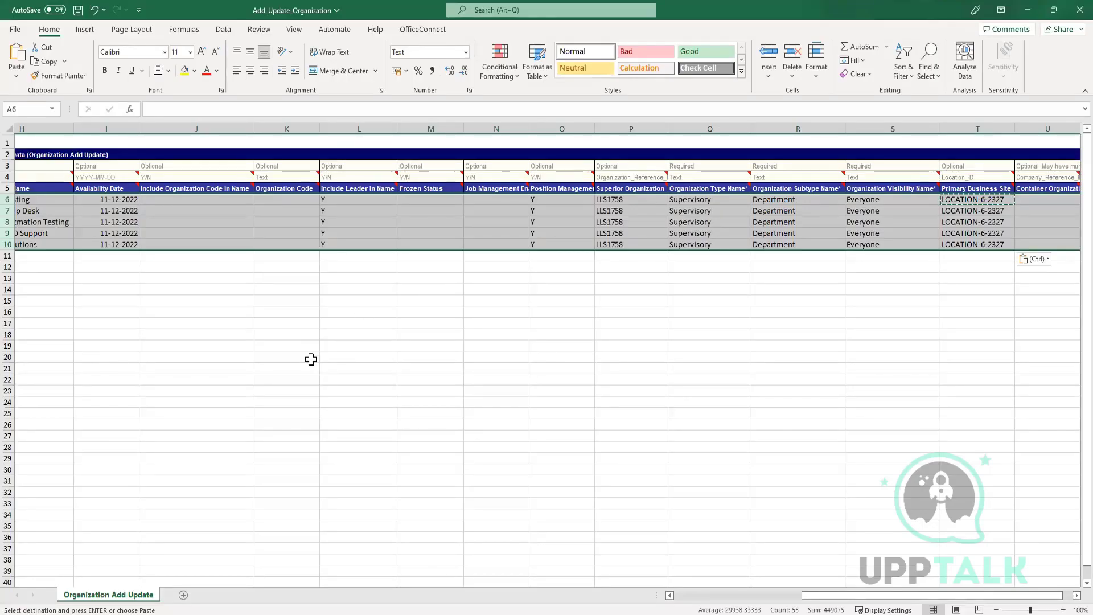
{"action": "left_click", "coordinate": [78, 10]}
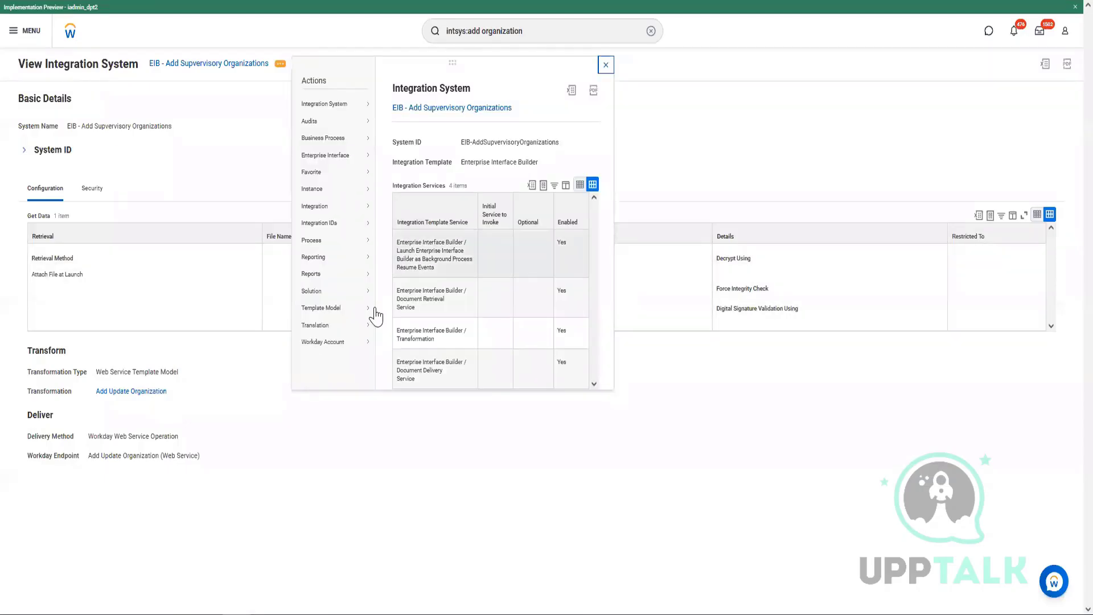
Launch the EIB - Add Supvervisory Organizations integration through Launch / Schedule and confirm it to run now.
{"action": "mouse_move", "coordinate": [327, 206]}
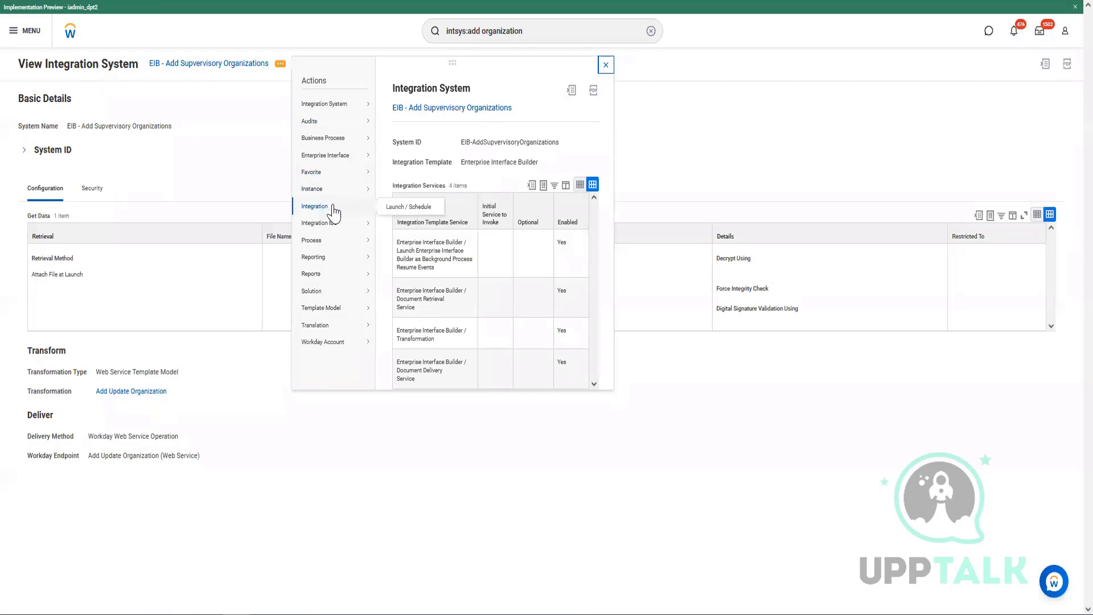
{"action": "left_click", "coordinate": [401, 207]}
{"action": "left_click", "coordinate": [441, 225]}
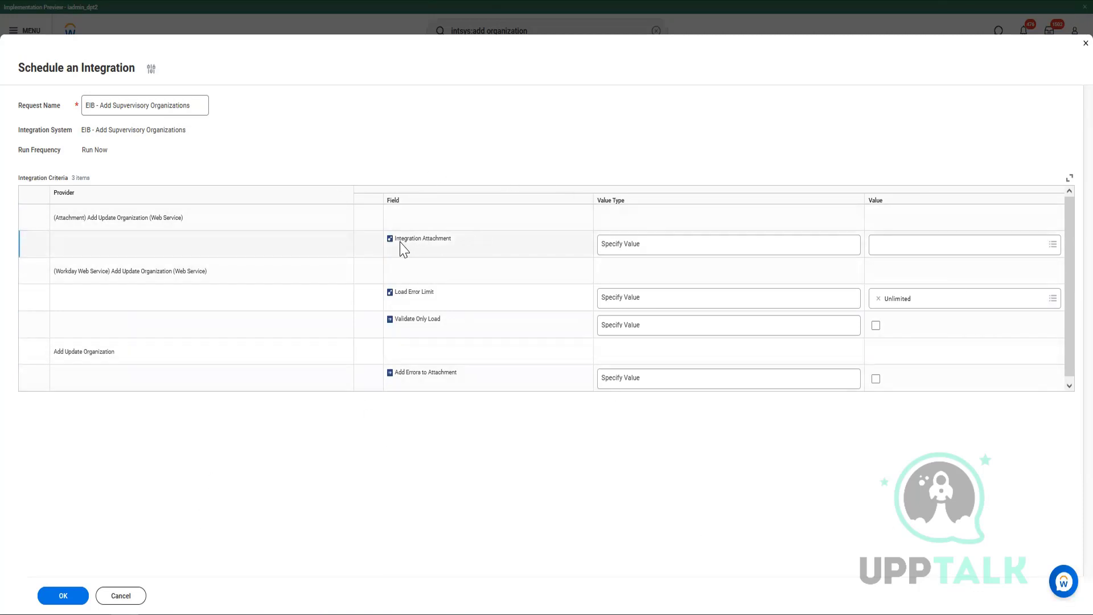
Upload Add_Update_Organization.xlsx as a new Integration Attachment and set it as the attachment value.
{"action": "left_click_drag", "start_coordinate": [393, 244], "coordinate": [507, 254]}
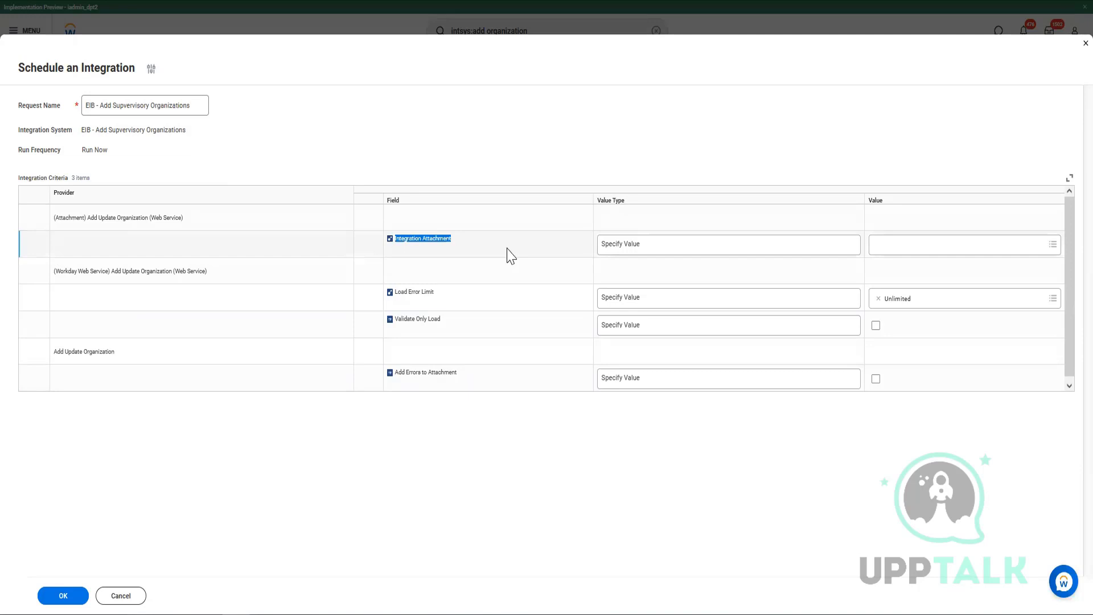
{"action": "left_click", "coordinate": [948, 250]}
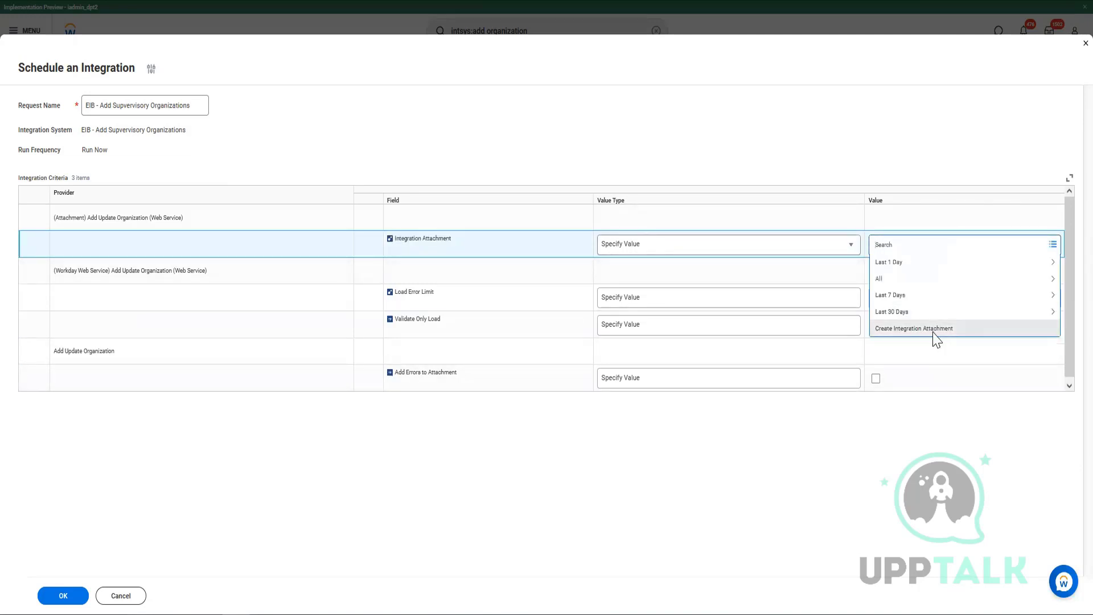
{"action": "left_click", "coordinate": [935, 335]}
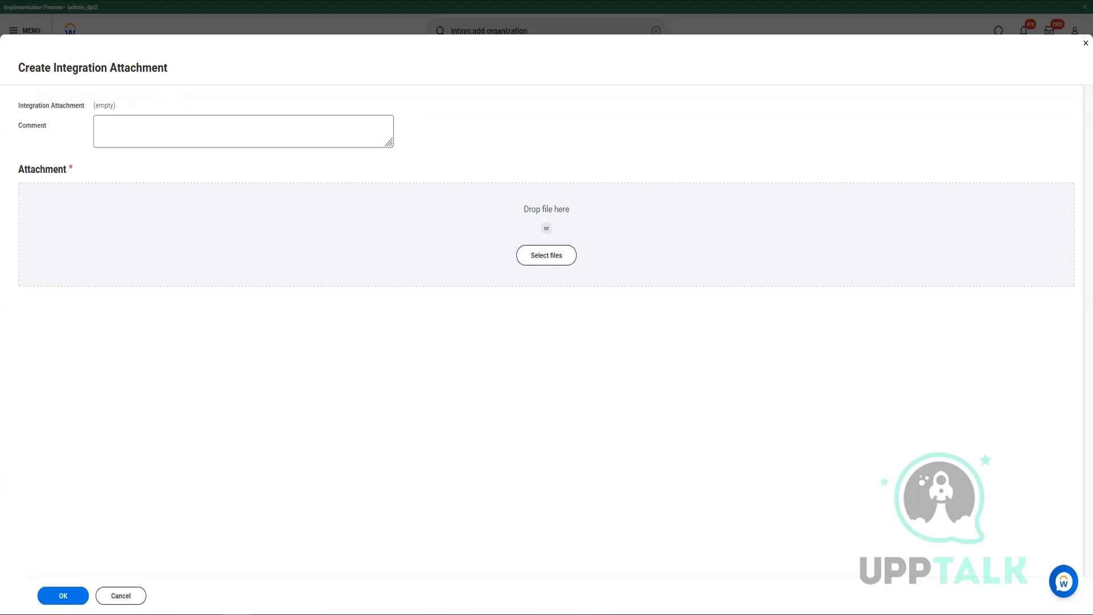
{"action": "left_click_drag", "start_coordinate": [216, 258], "coordinate": [523, 367]}
{"action": "left_click_drag", "start_coordinate": [24, 173], "coordinate": [267, 268]}
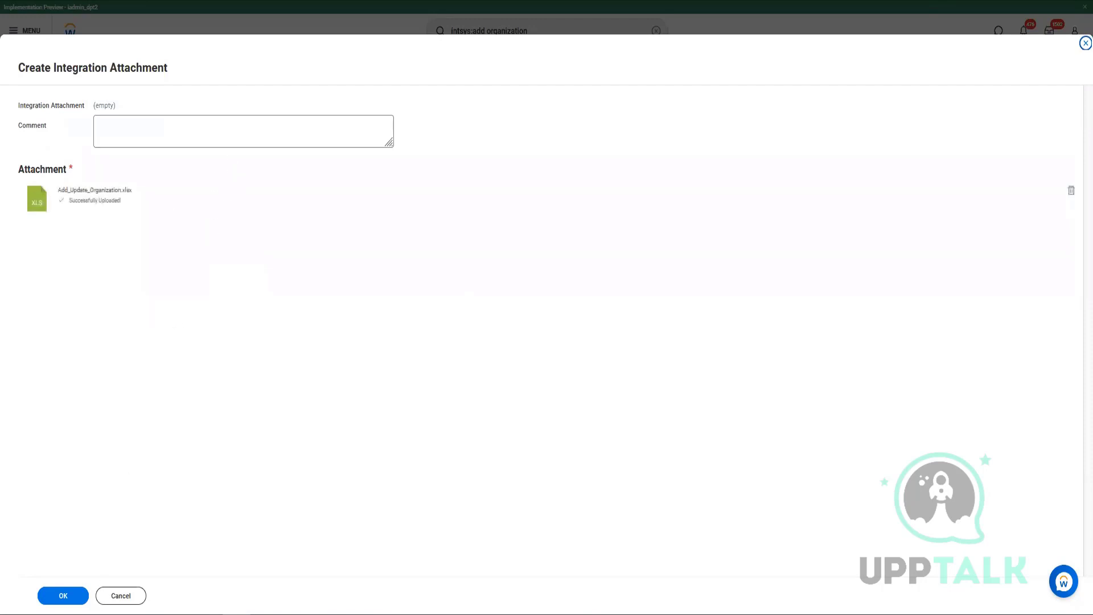
{"action": "left_click", "coordinate": [62, 595]}
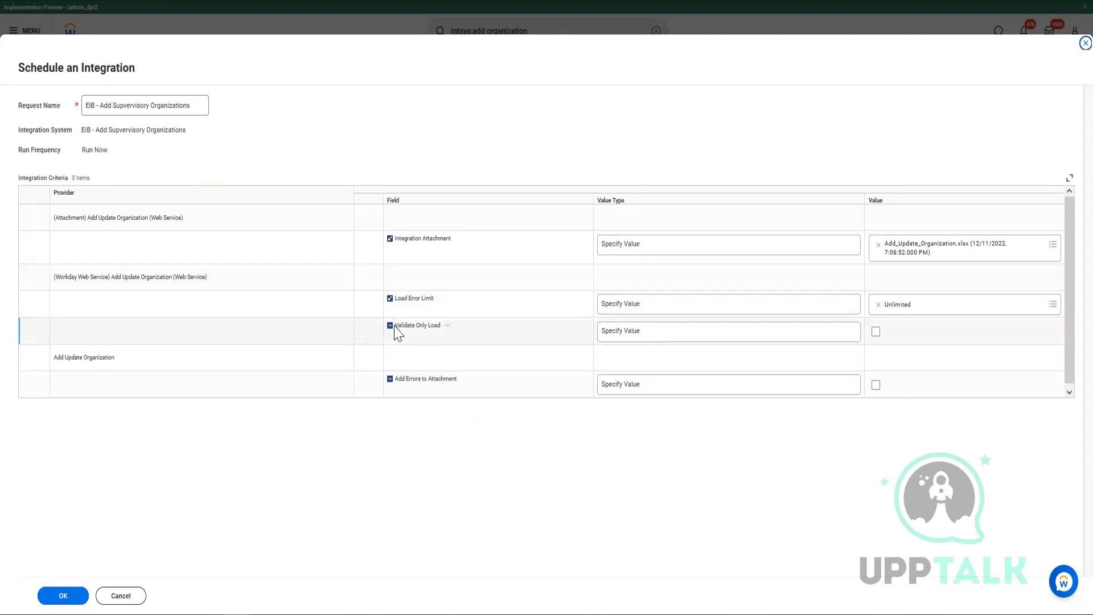
{"action": "left_click_drag", "start_coordinate": [395, 329], "coordinate": [441, 329]}
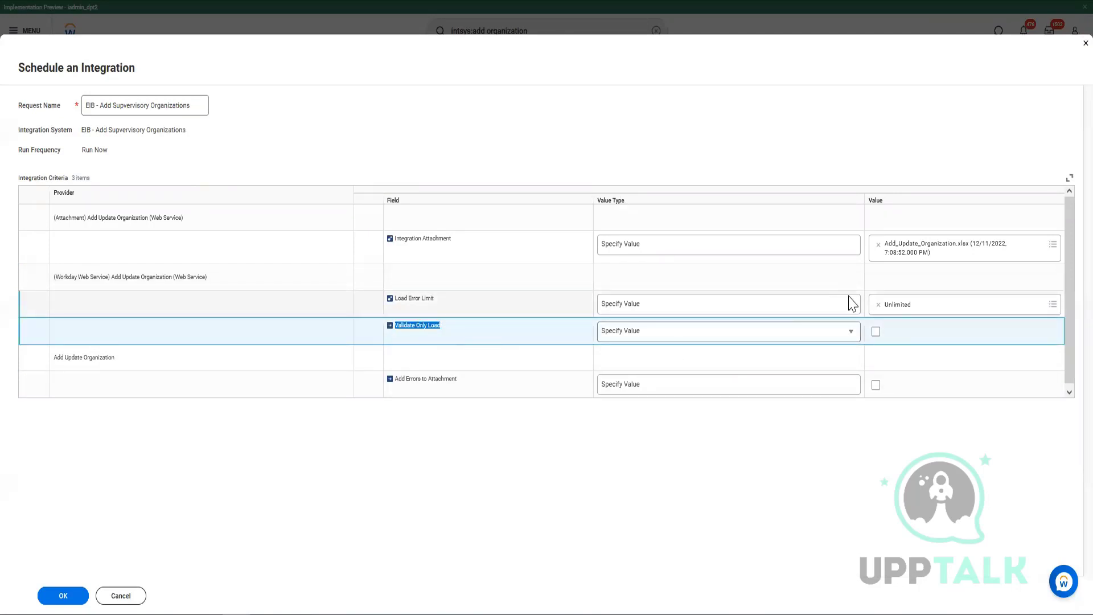
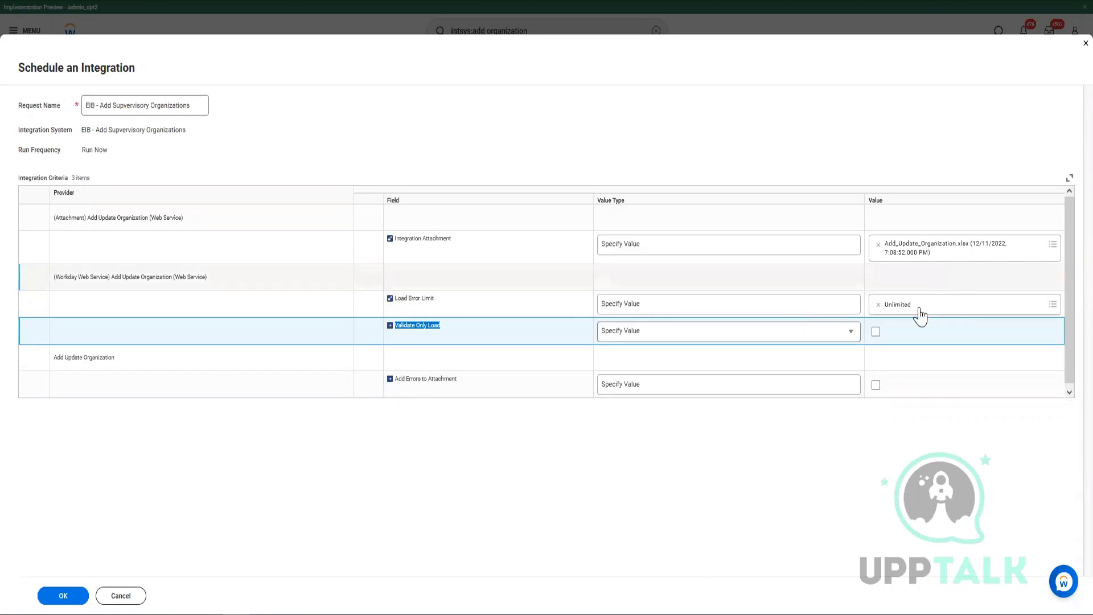
Try Load Error Limit values of 10 and then 5.
{"action": "left_click", "coordinate": [878, 305]}
{"action": "type", "text": "10"}
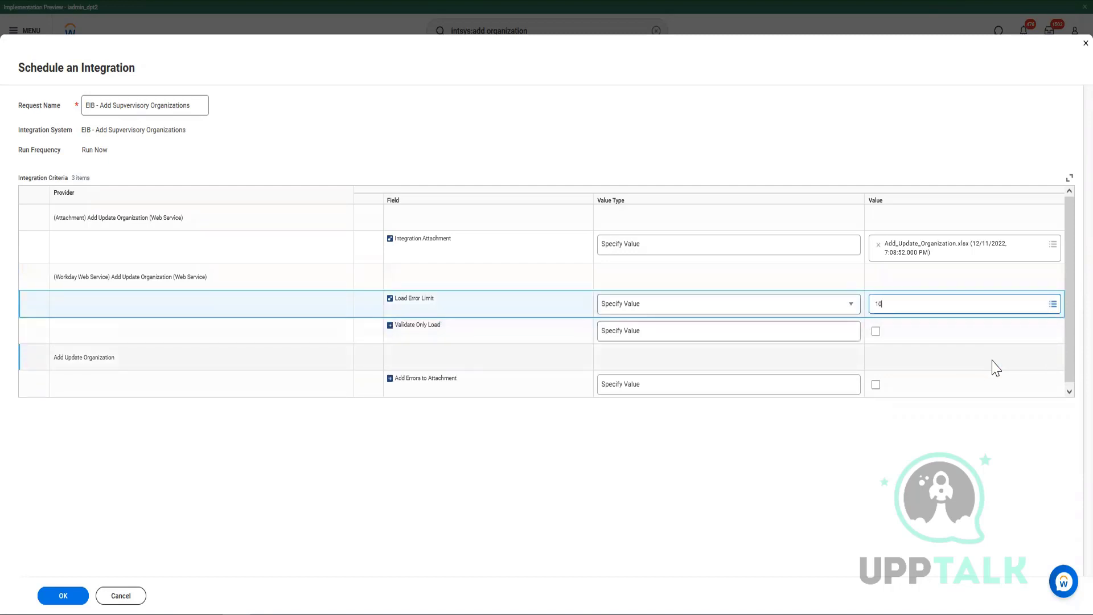
{"action": "key", "text": "Return"}
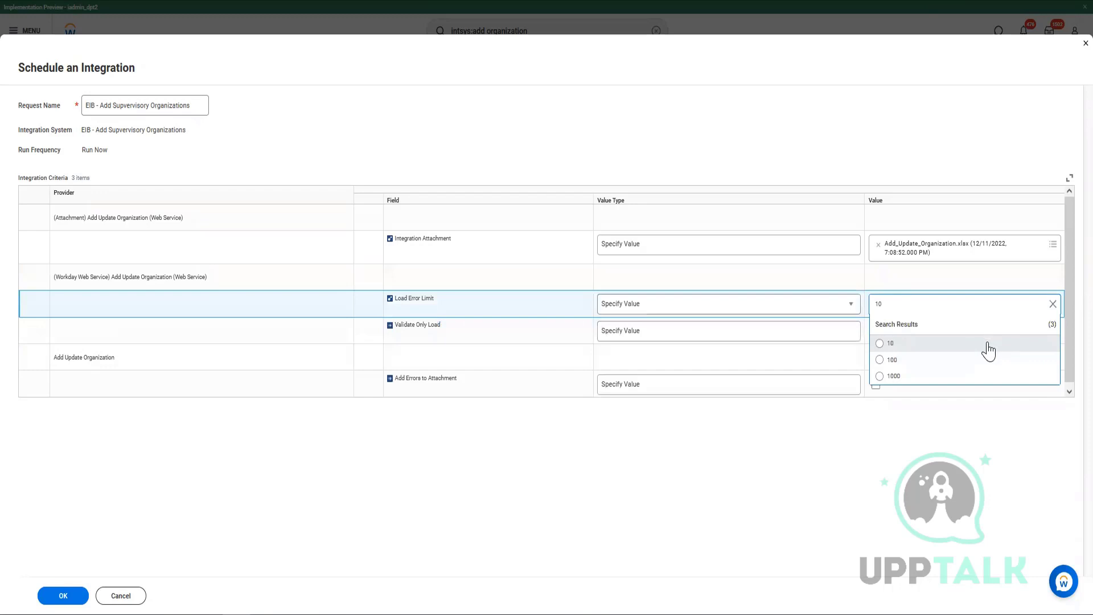
{"action": "left_click", "coordinate": [989, 344]}
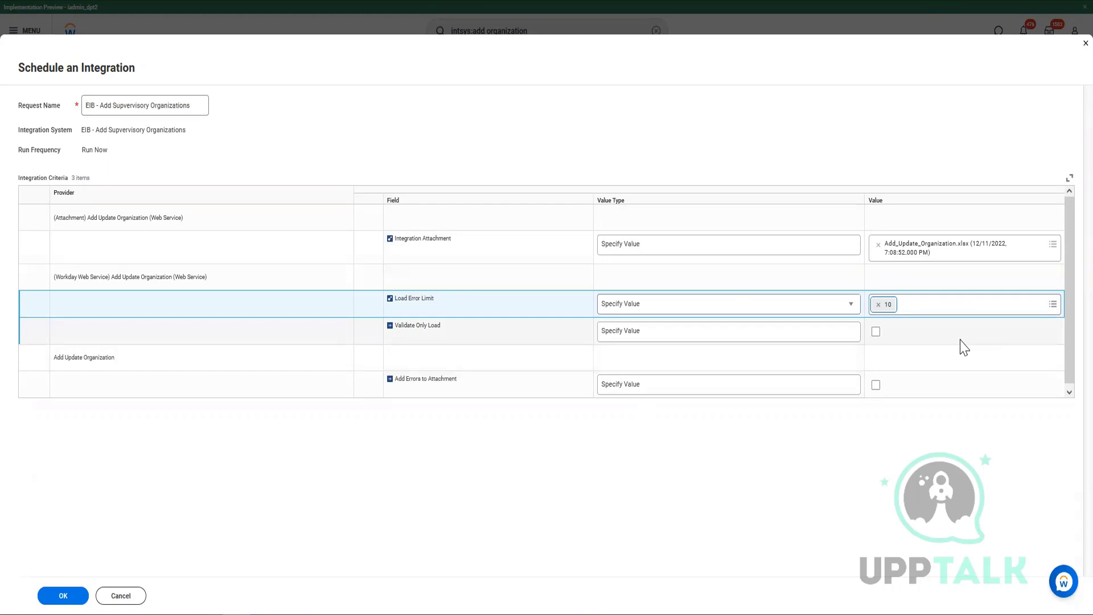
{"action": "left_click", "coordinate": [878, 304]}
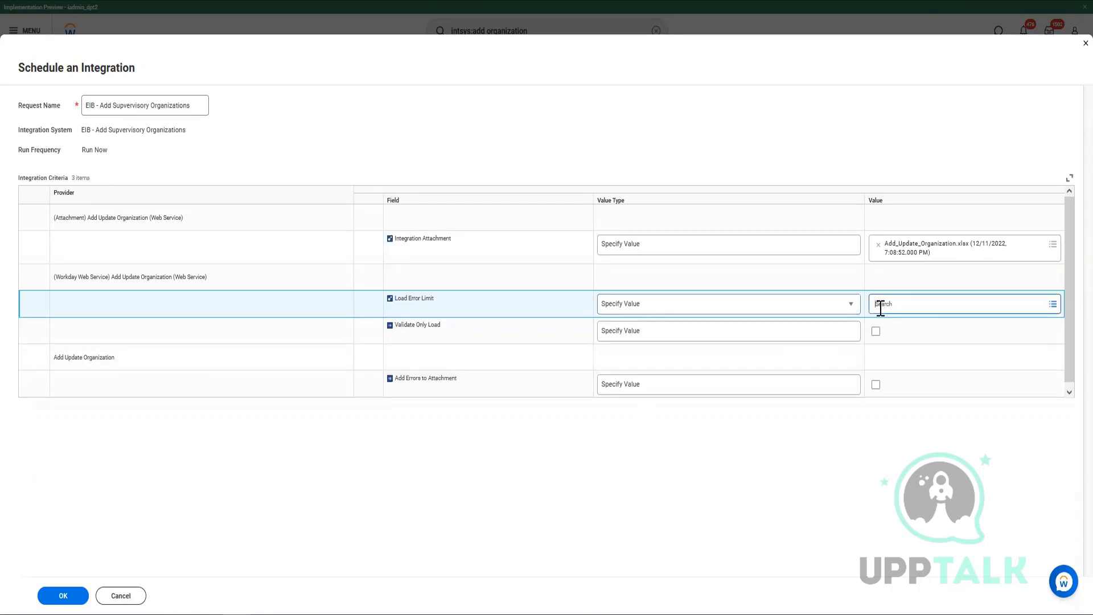
{"action": "type", "text": "5"}
{"action": "key", "text": "Return"}
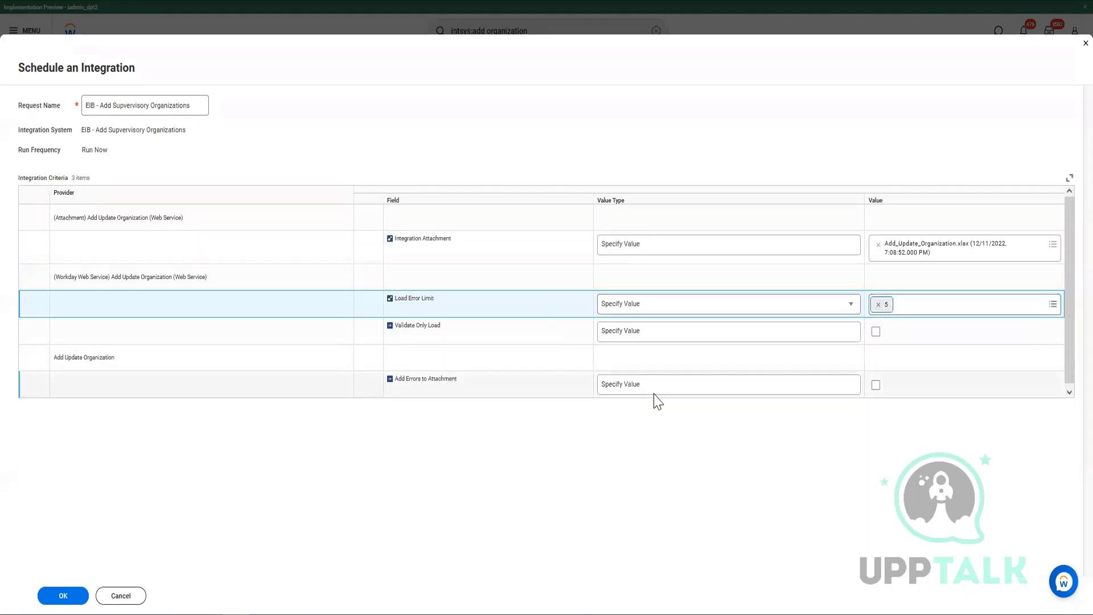
Try a Load Error Limit of 1, then set it back to Unlimited.
{"action": "left_click", "coordinate": [877, 305]}
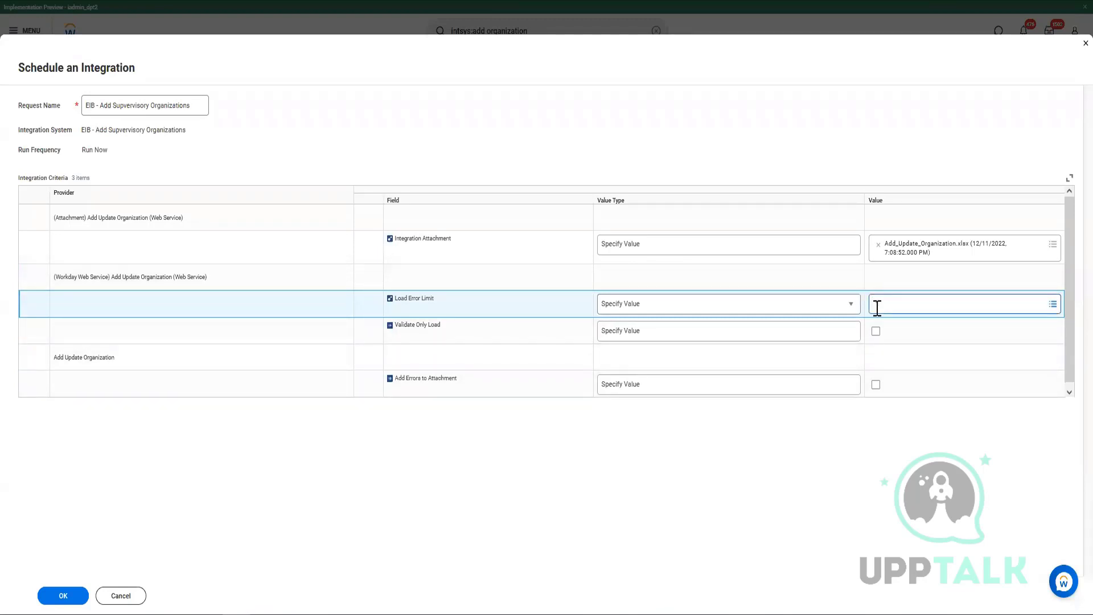
{"action": "left_click", "coordinate": [877, 308]}
{"action": "type", "text": "1"}
{"action": "key", "text": "Return"}
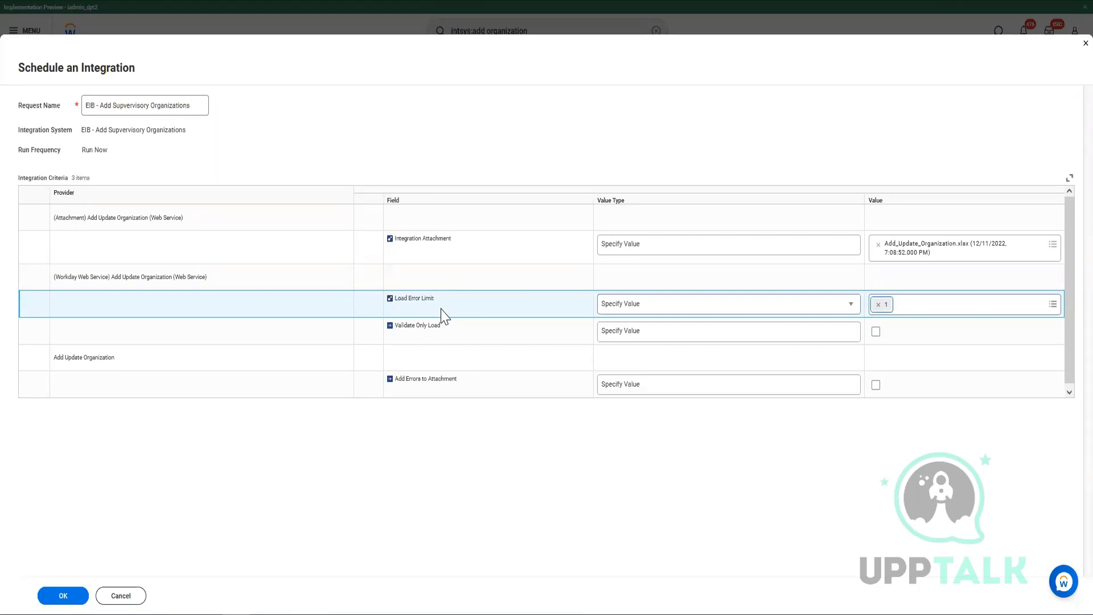
{"action": "left_click", "coordinate": [877, 305]}
{"action": "type", "text": "un"}
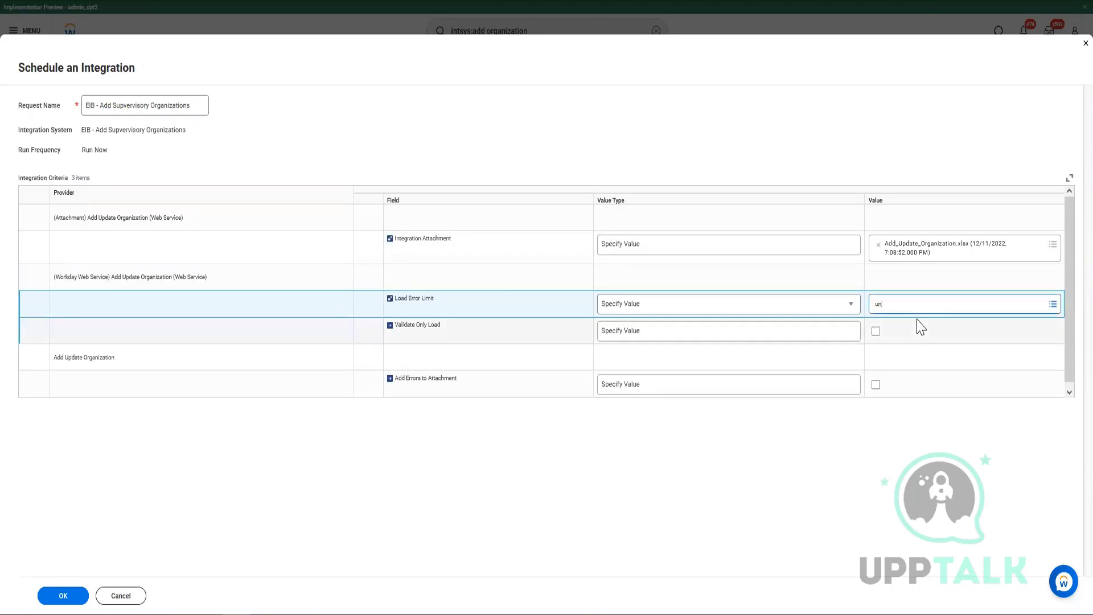
{"action": "type", "text": "limited"}
{"action": "key", "text": "Return"}
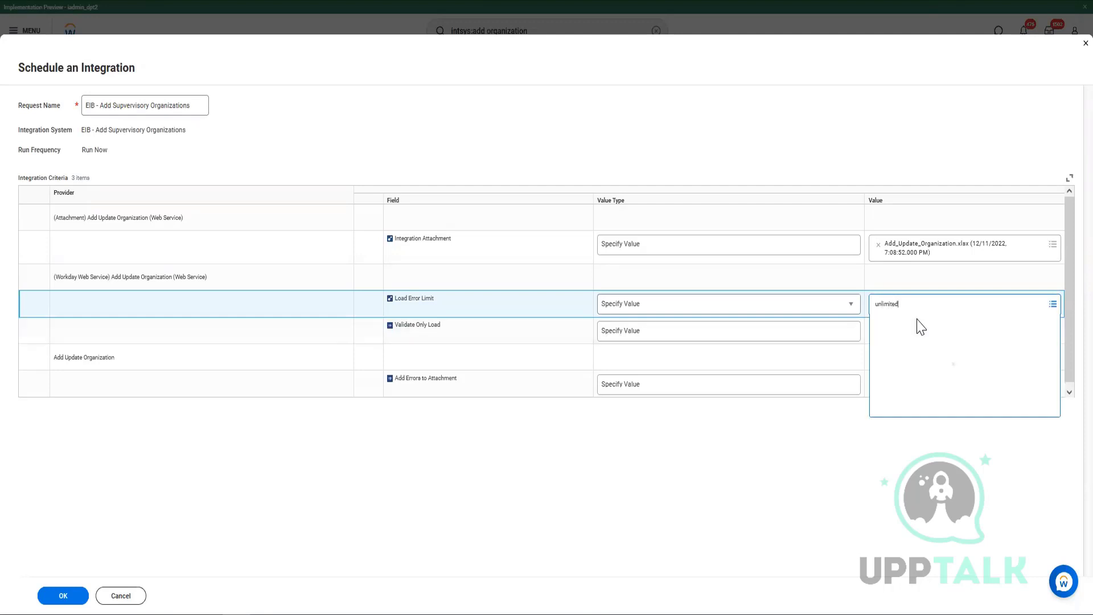
{"action": "left_click", "coordinate": [922, 324]}
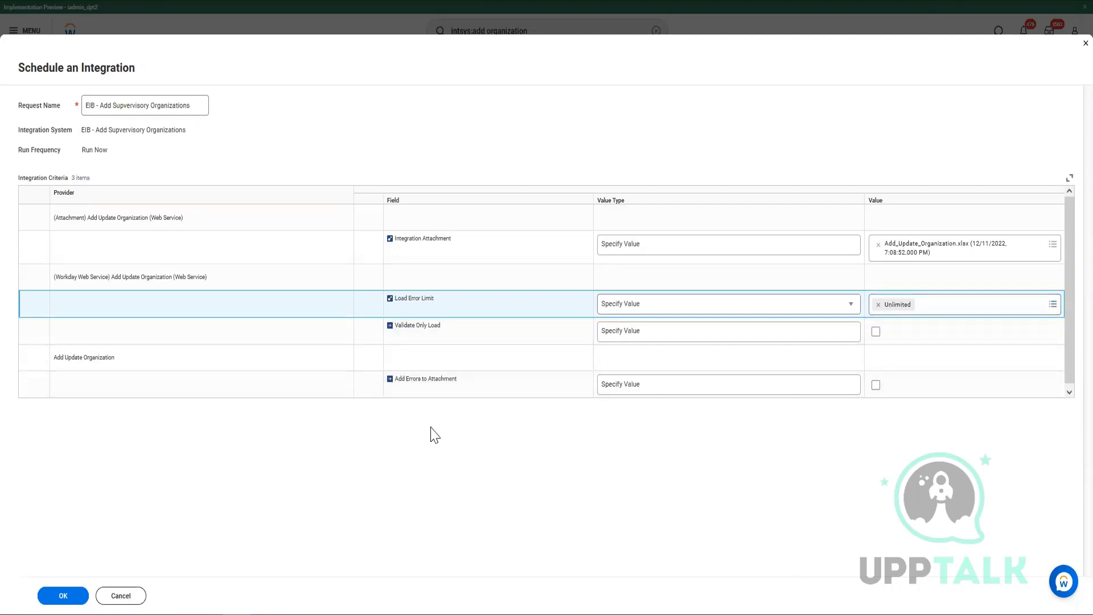
Check Validate Only Load and launch the integration with these criteria.
{"action": "left_click_drag", "start_coordinate": [394, 328], "coordinate": [451, 330]}
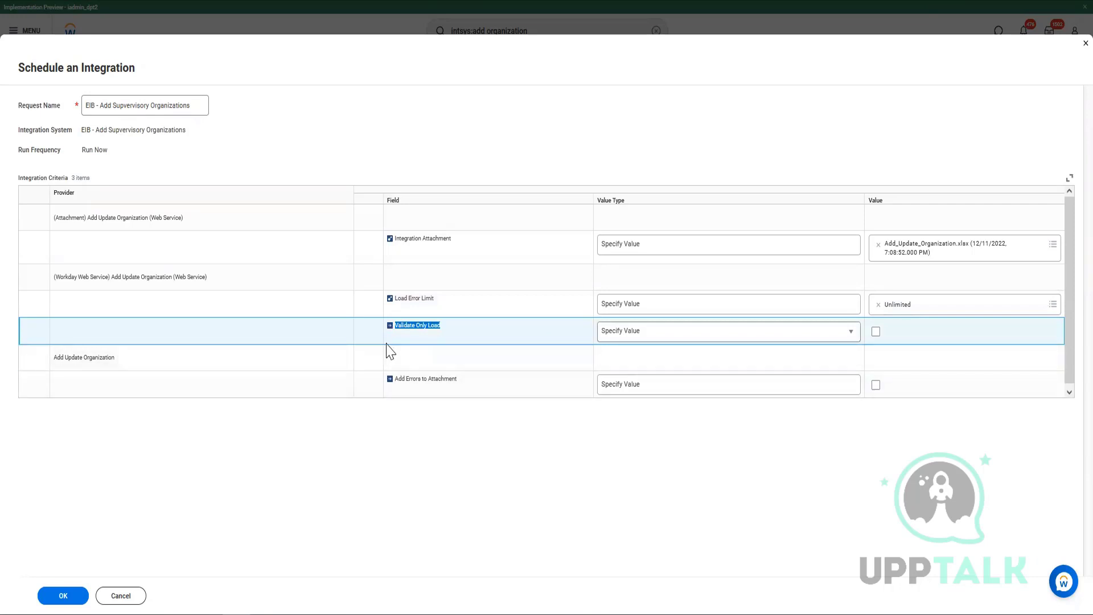
{"action": "left_click_drag", "start_coordinate": [449, 336], "coordinate": [454, 381]}
{"action": "mouse_move", "coordinate": [293, 606]}
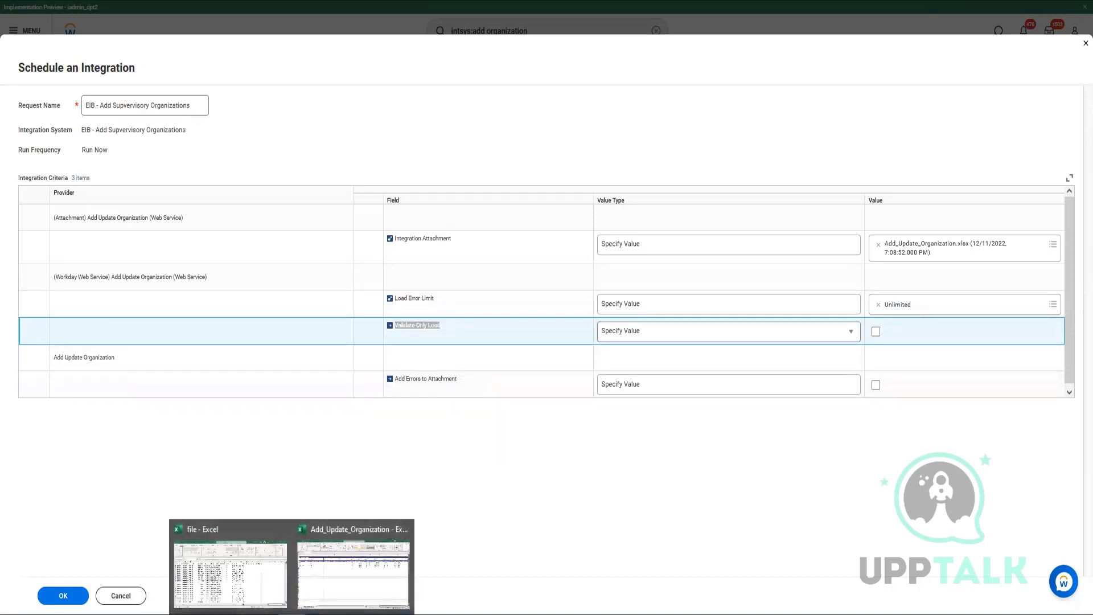
{"action": "left_click", "coordinate": [369, 572]}
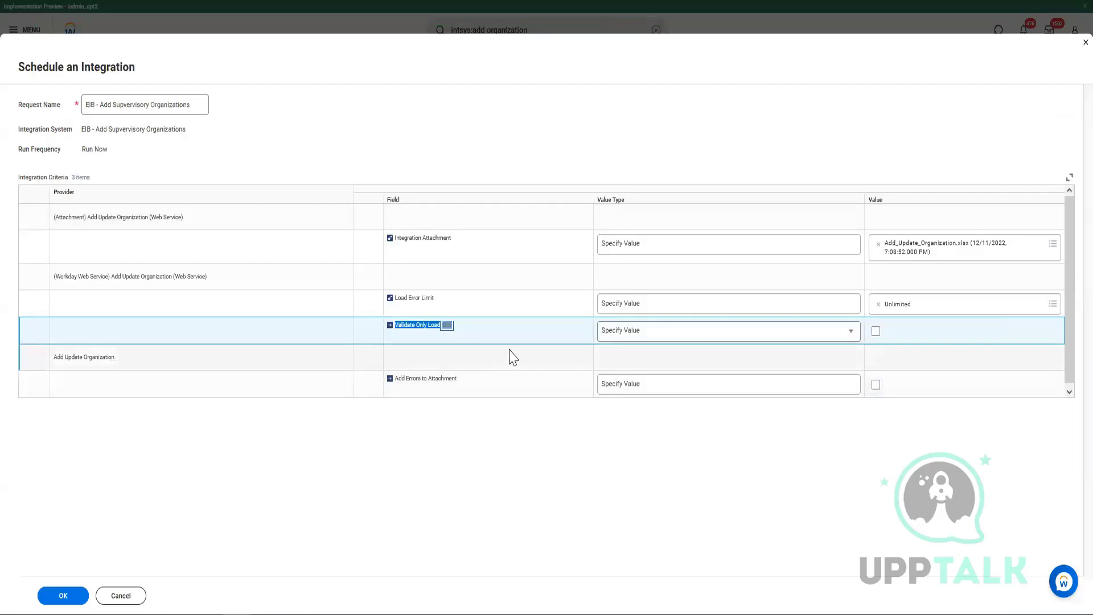
{"action": "left_click", "coordinate": [597, 363]}
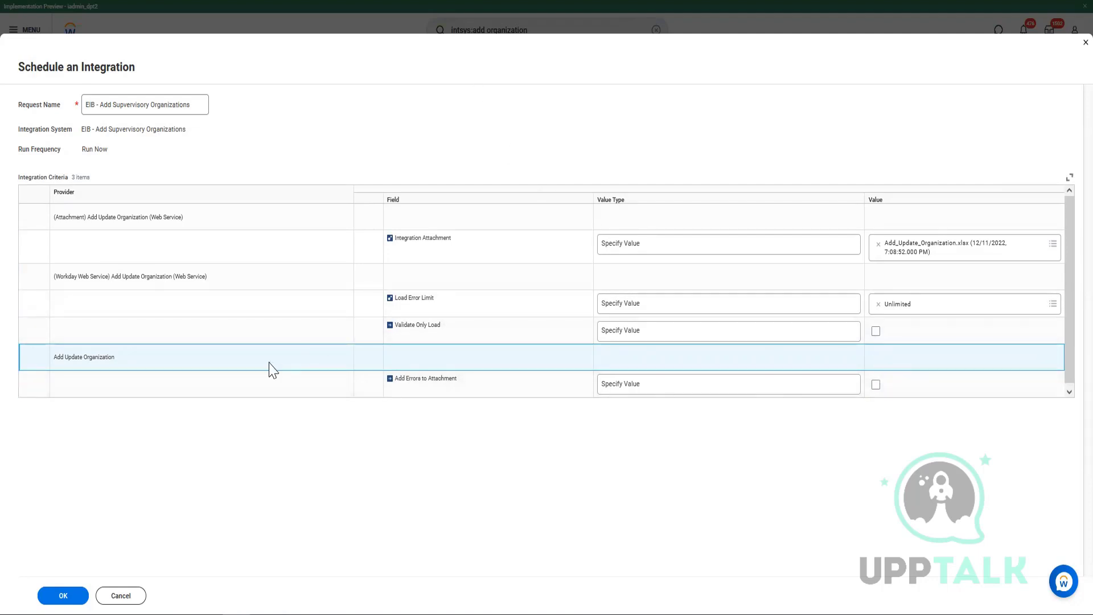
{"action": "left_click", "coordinate": [875, 331]}
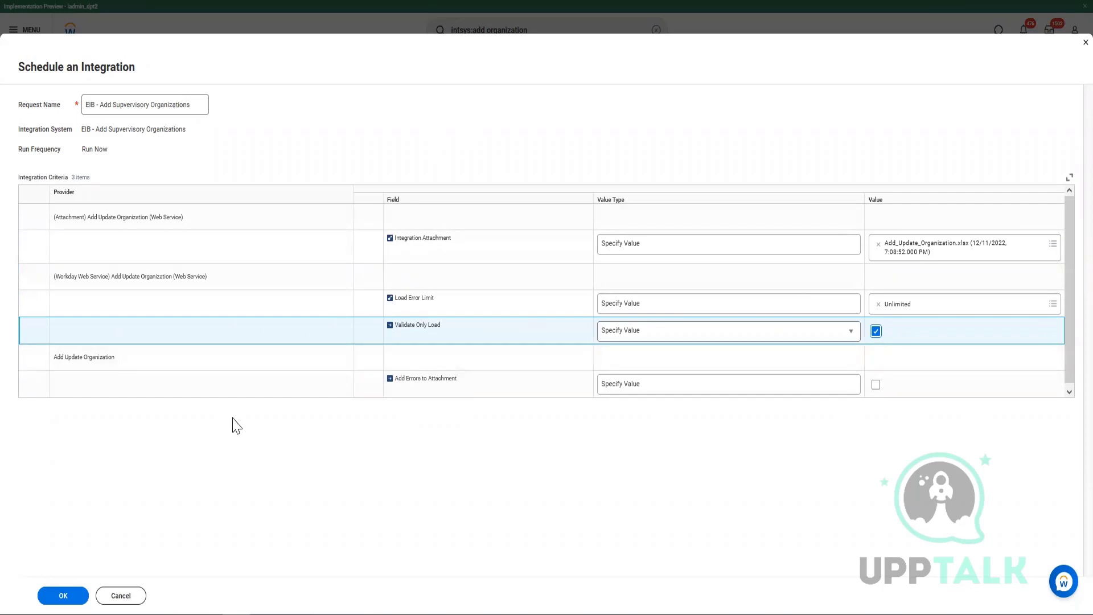
{"action": "left_click", "coordinate": [64, 596]}
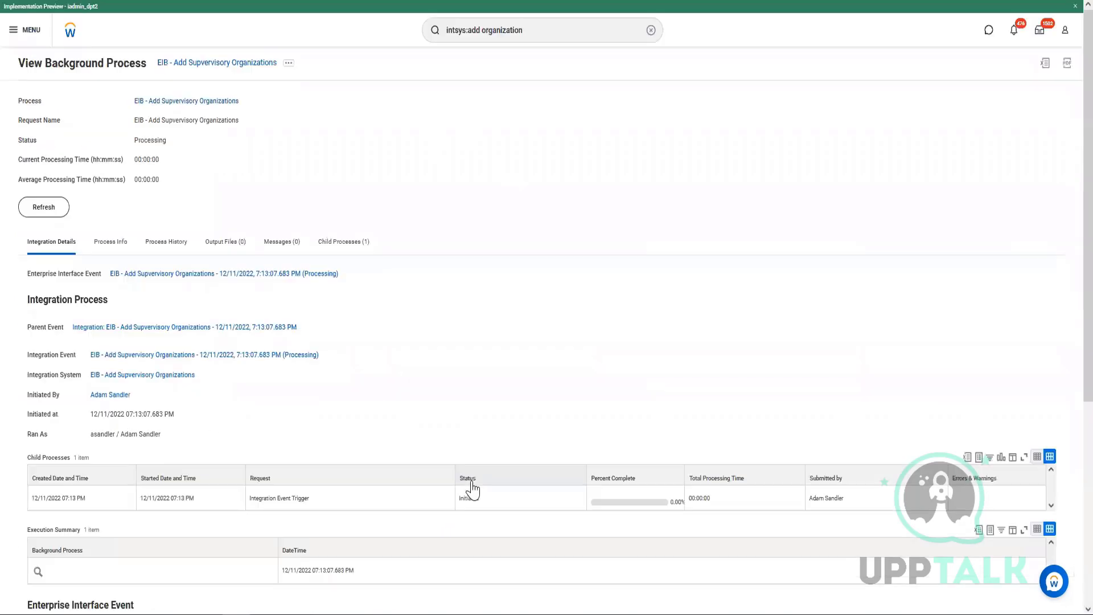
Confirm Validate Only is Yes and refresh the background process status.
{"action": "scroll", "coordinate": [256, 387], "scroll_direction": "down", "scroll_amount": 5}
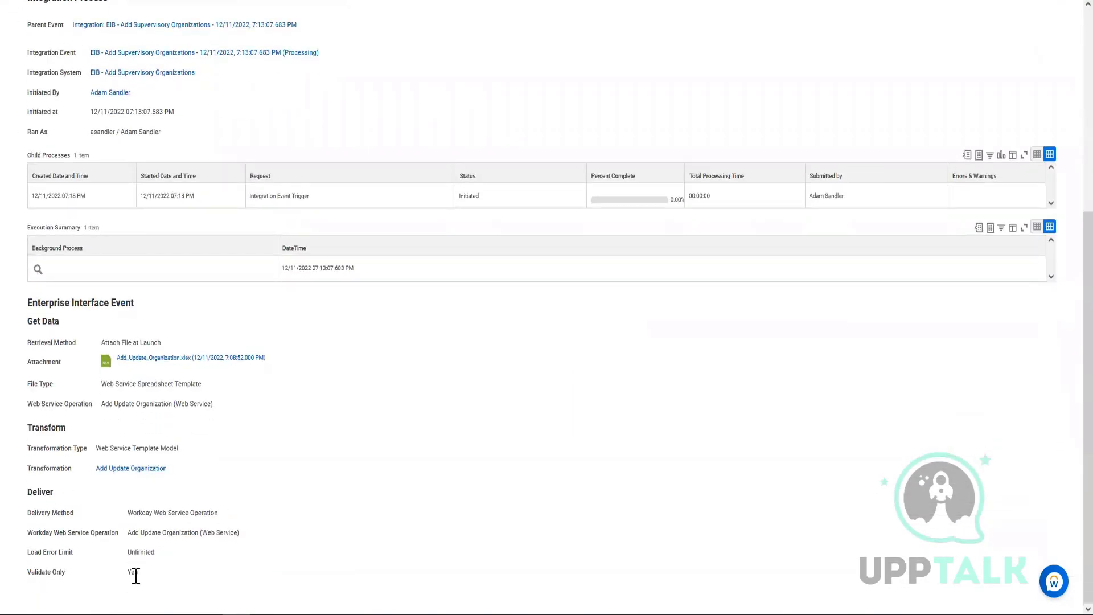
{"action": "double_click", "coordinate": [136, 574]}
{"action": "scroll", "coordinate": [3, 207], "scroll_direction": "up", "scroll_amount": 3}
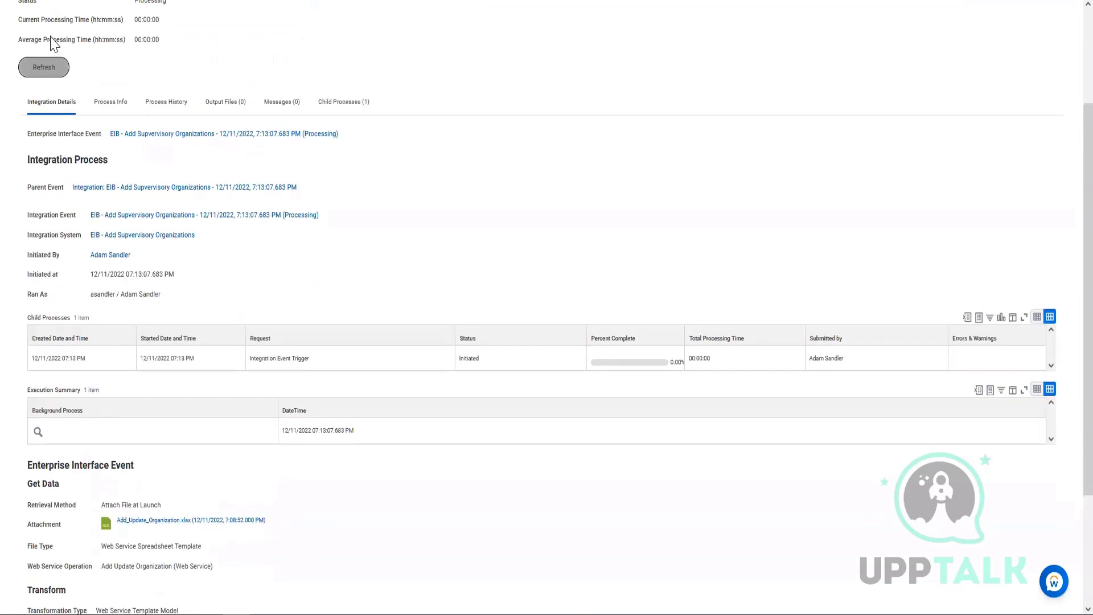
{"action": "left_click", "coordinate": [35, 71]}
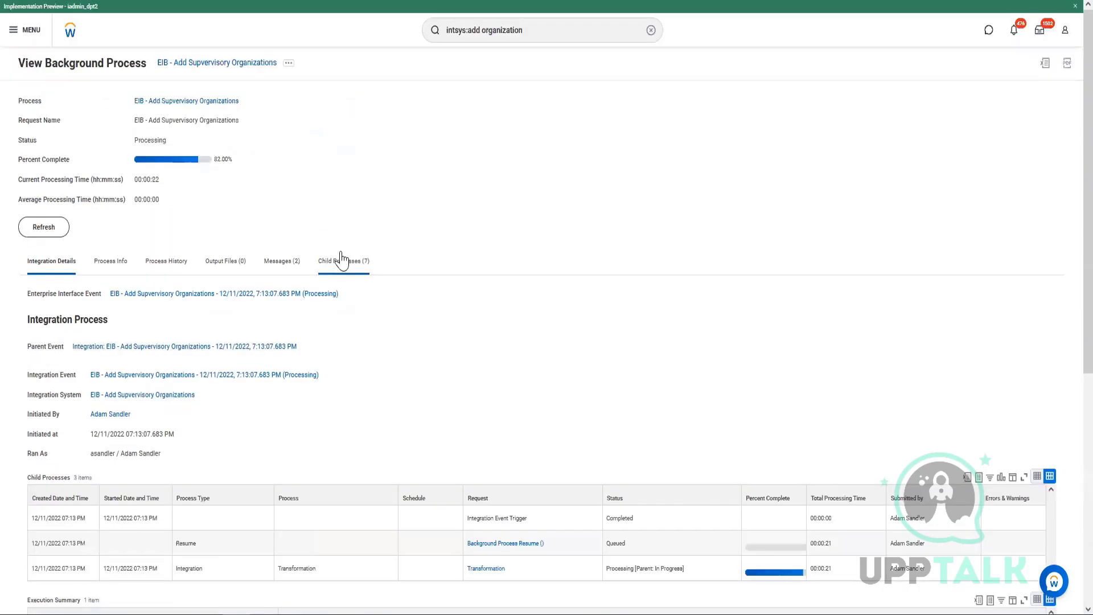
{"action": "scroll", "coordinate": [363, 305], "scroll_direction": "down", "scroll_amount": 6}
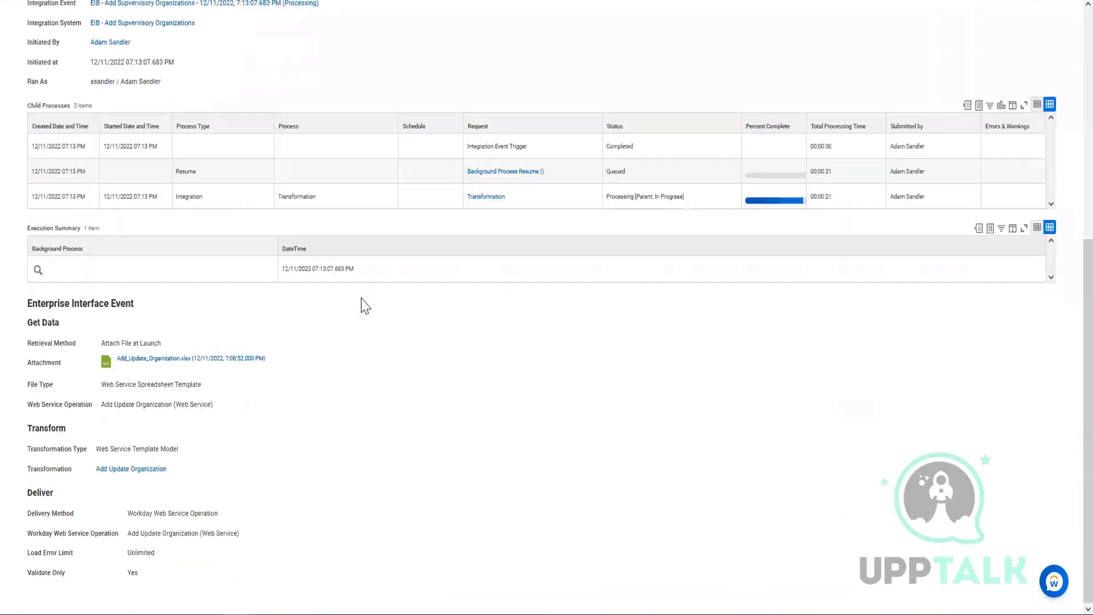
{"action": "scroll", "coordinate": [235, 185], "scroll_direction": "up", "scroll_amount": 3}
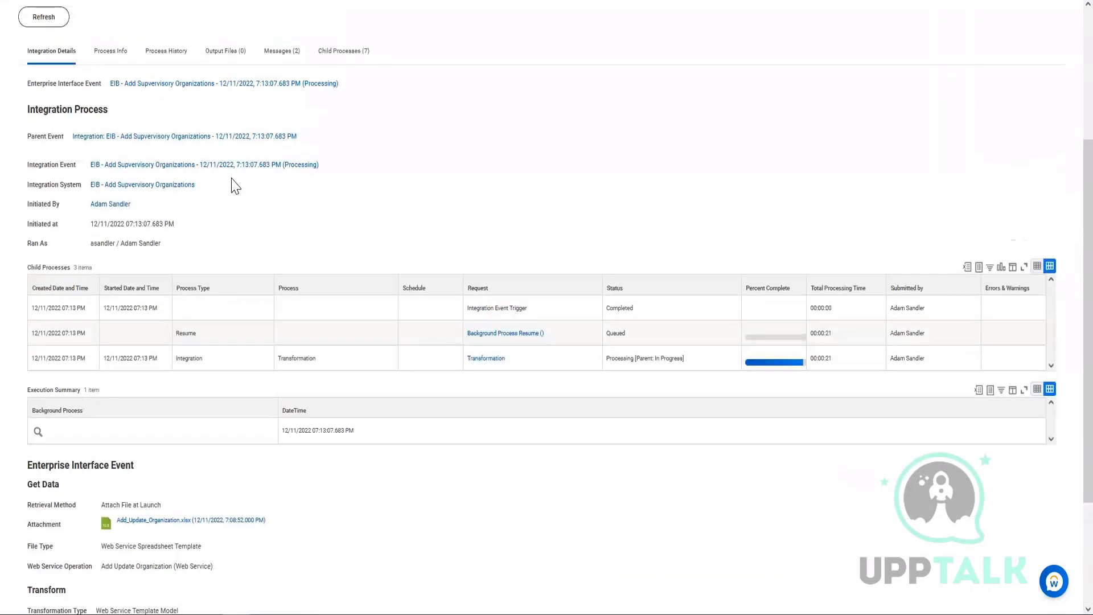
{"action": "scroll", "coordinate": [235, 185], "scroll_direction": "up", "scroll_amount": 2}
{"action": "left_click", "coordinate": [54, 126]}
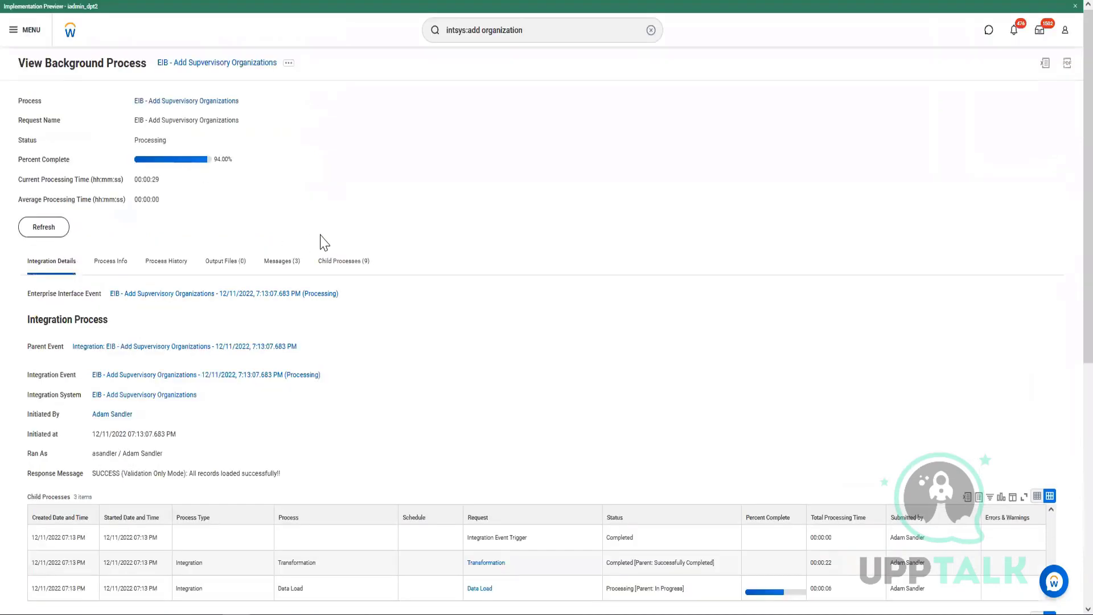
Review the Execution Summary showing 5 records processed and 0 failed.
{"action": "scroll", "coordinate": [341, 237], "scroll_direction": "down", "scroll_amount": 5}
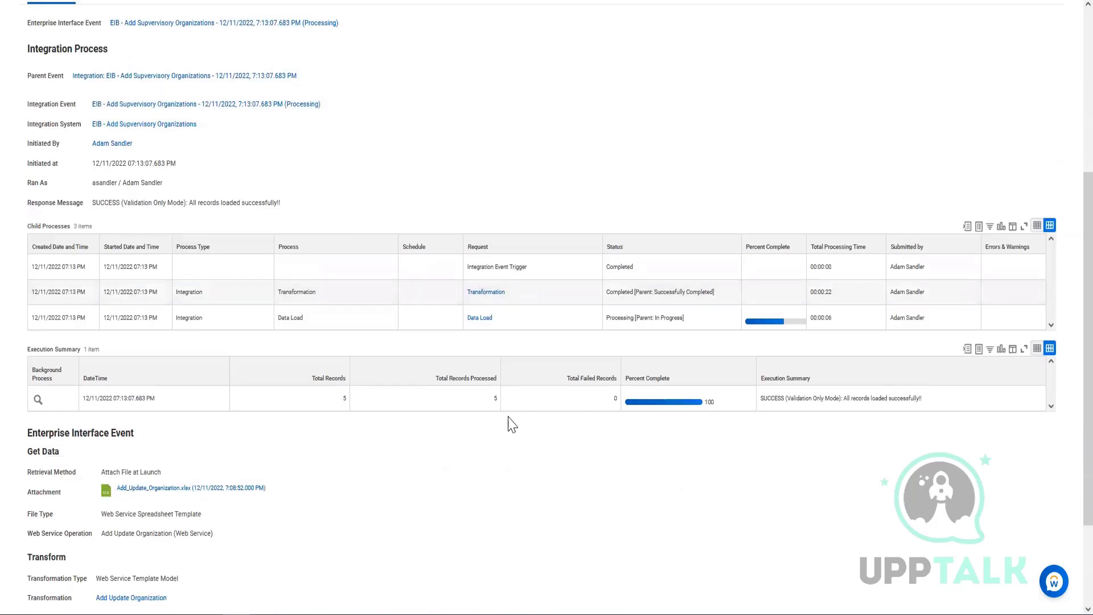
{"action": "left_click_drag", "start_coordinate": [439, 379], "coordinate": [370, 412]}
{"action": "left_click", "coordinate": [333, 409]}
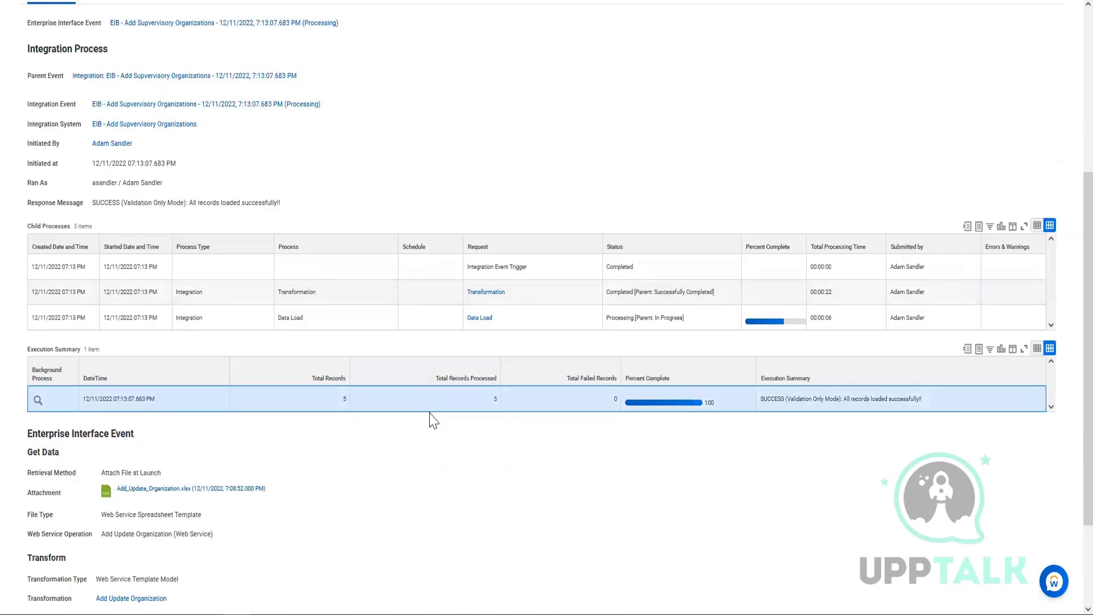
{"action": "left_click_drag", "start_coordinate": [567, 383], "coordinate": [616, 417]}
{"action": "left_click", "coordinate": [518, 462]}
{"action": "scroll", "coordinate": [517, 463], "scroll_direction": "up", "scroll_amount": 5}
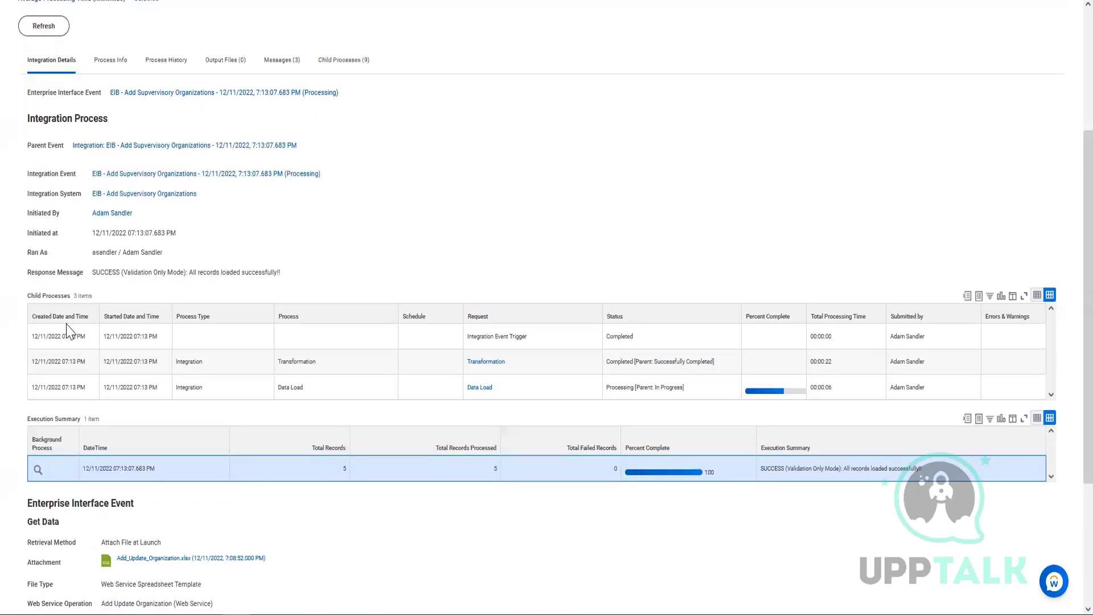
{"action": "left_click", "coordinate": [43, 227]}
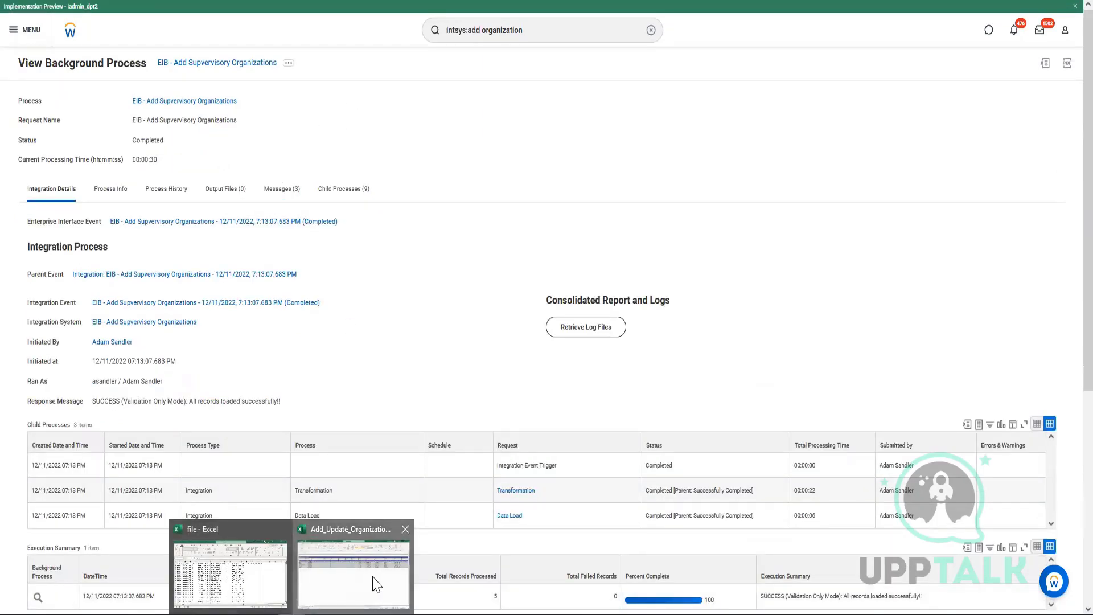
Enter a new superior organization name in cell P7 of Add_Update_Organization.
{"action": "left_click", "coordinate": [378, 580]}
{"action": "left_click", "coordinate": [789, 465]}
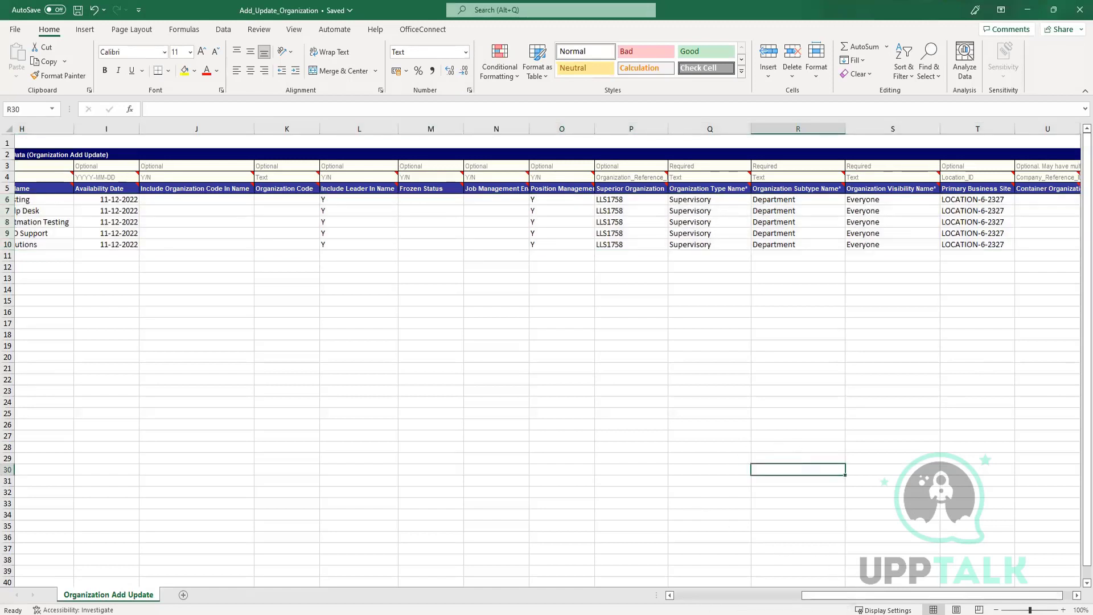
{"action": "left_click_drag", "start_coordinate": [869, 598], "coordinate": [876, 599]}
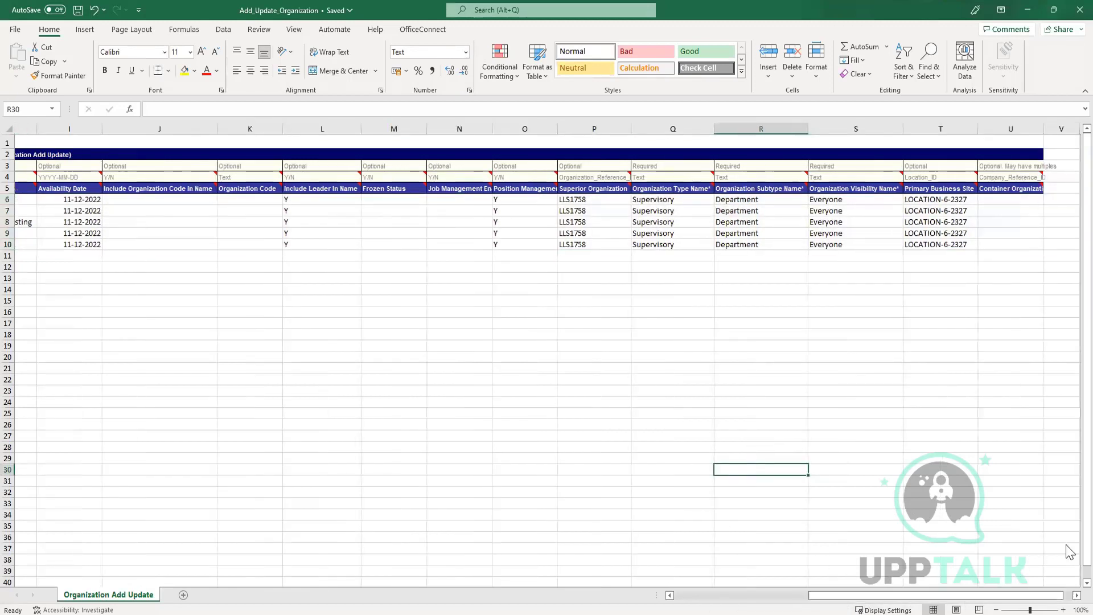
{"action": "left_click", "coordinate": [590, 212]}
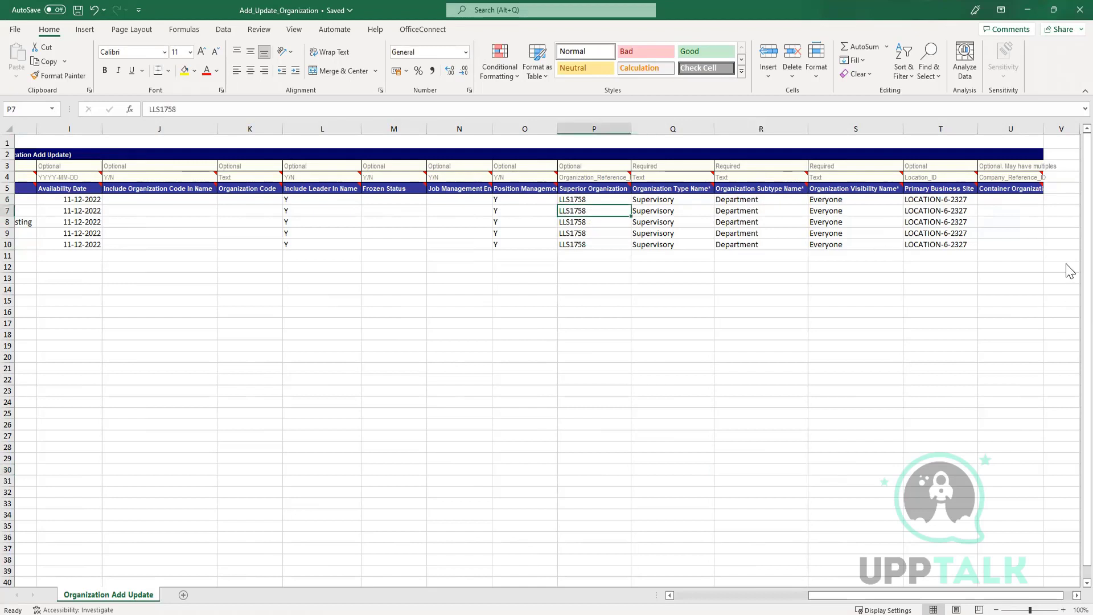
{"action": "type", "text": "Am"}
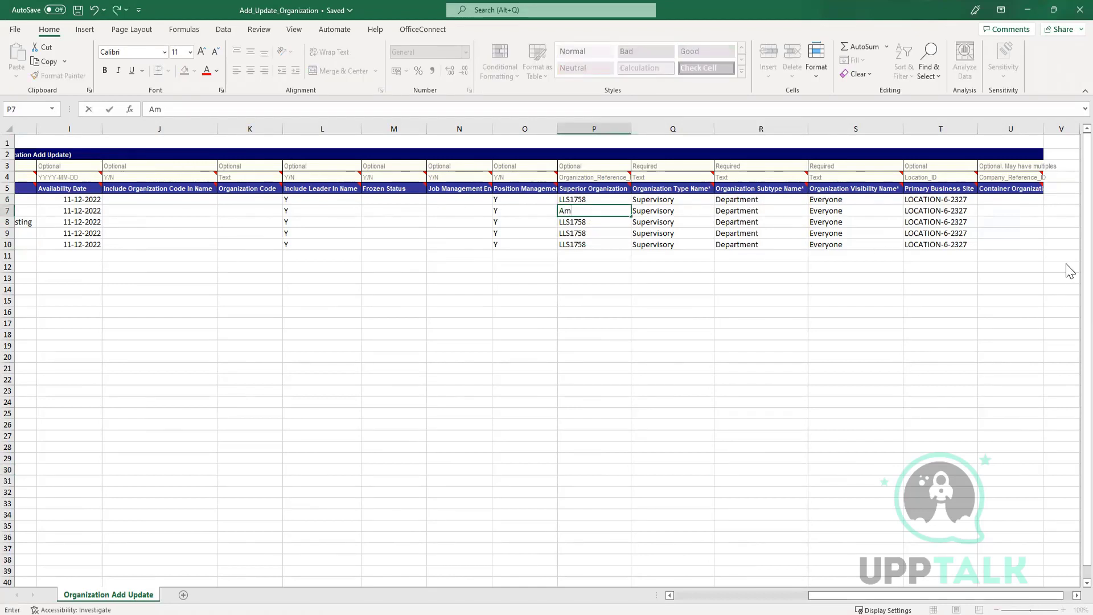
{"action": "type", "text": "it"}
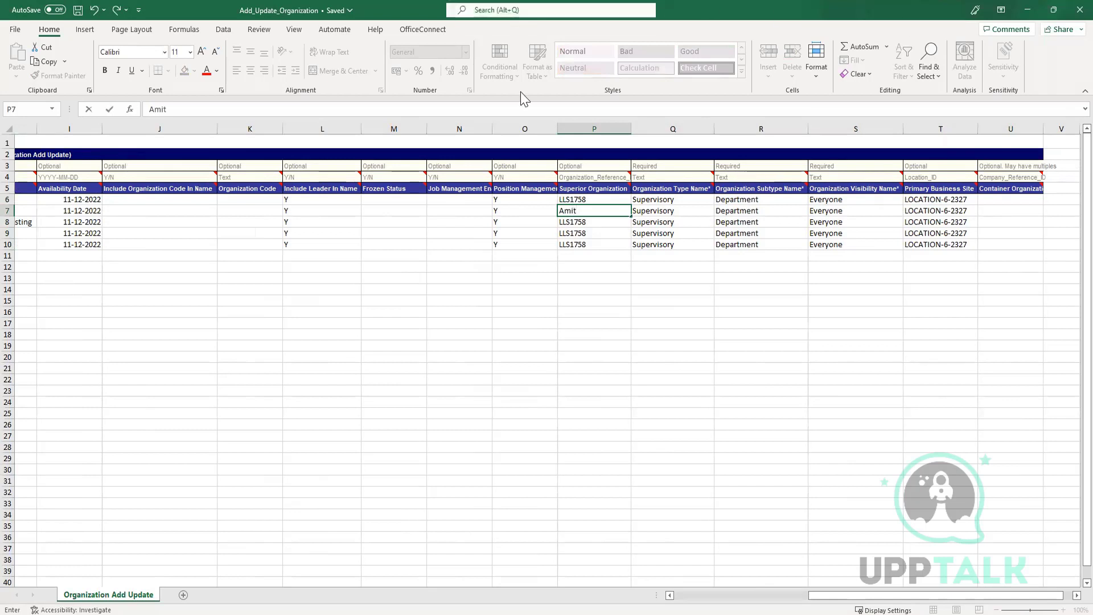
{"action": "left_click", "coordinate": [696, 404]}
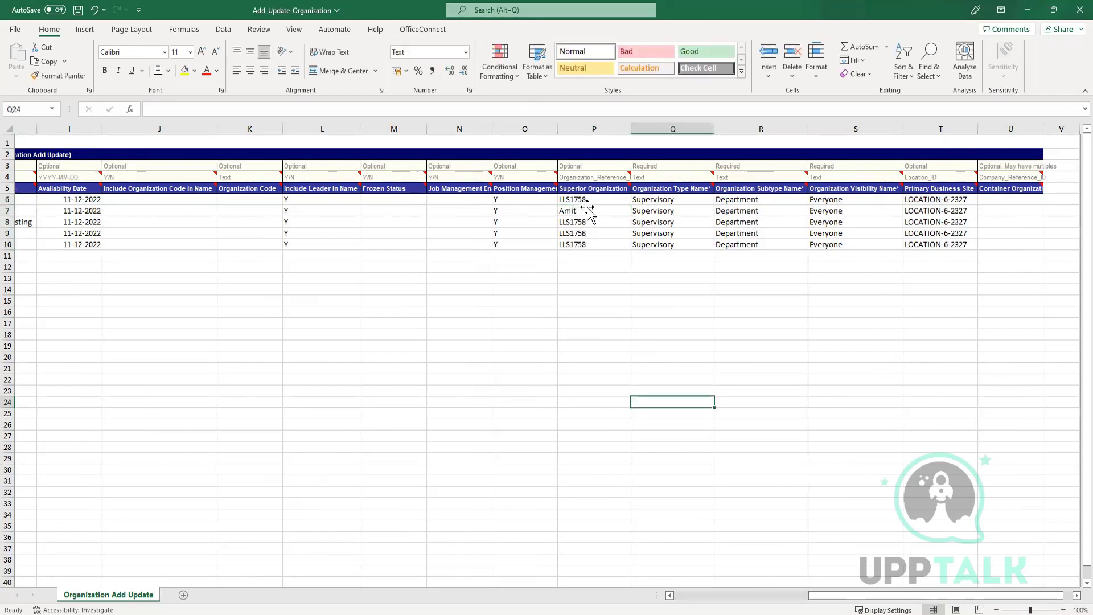
Copy P7's new Superior Organization value into P9 and P10.
{"action": "left_click", "coordinate": [586, 209]}
{"action": "key", "text": "ctrl+c"}
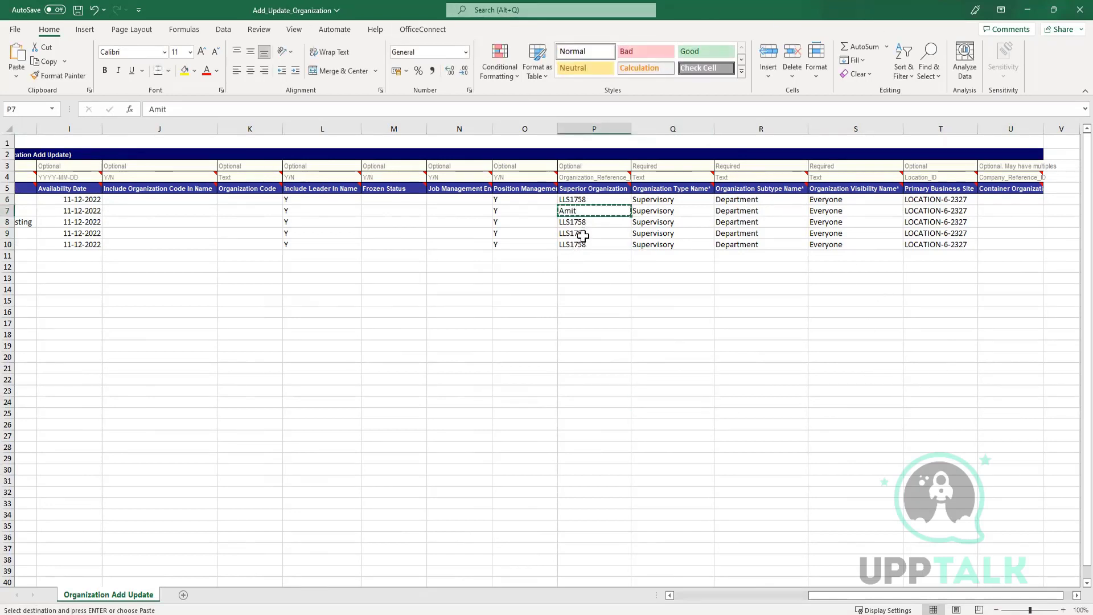
{"action": "left_click", "coordinate": [583, 235]}
{"action": "key", "text": "ctrl+v"}
{"action": "left_click", "coordinate": [580, 246]}
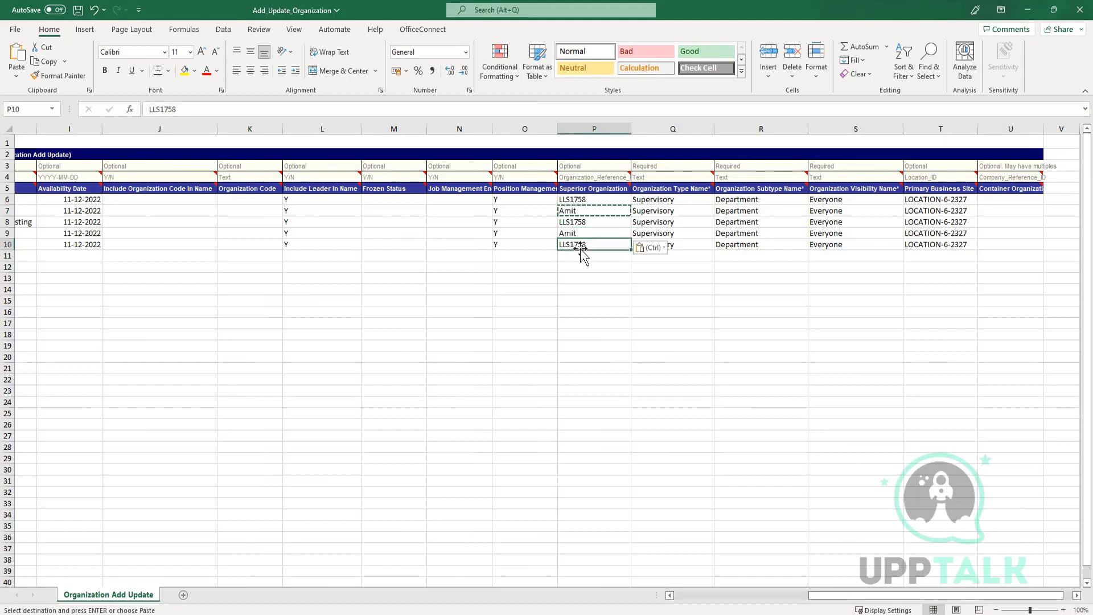
{"action": "key", "text": "ctrl+v"}
{"action": "left_click", "coordinate": [677, 337]}
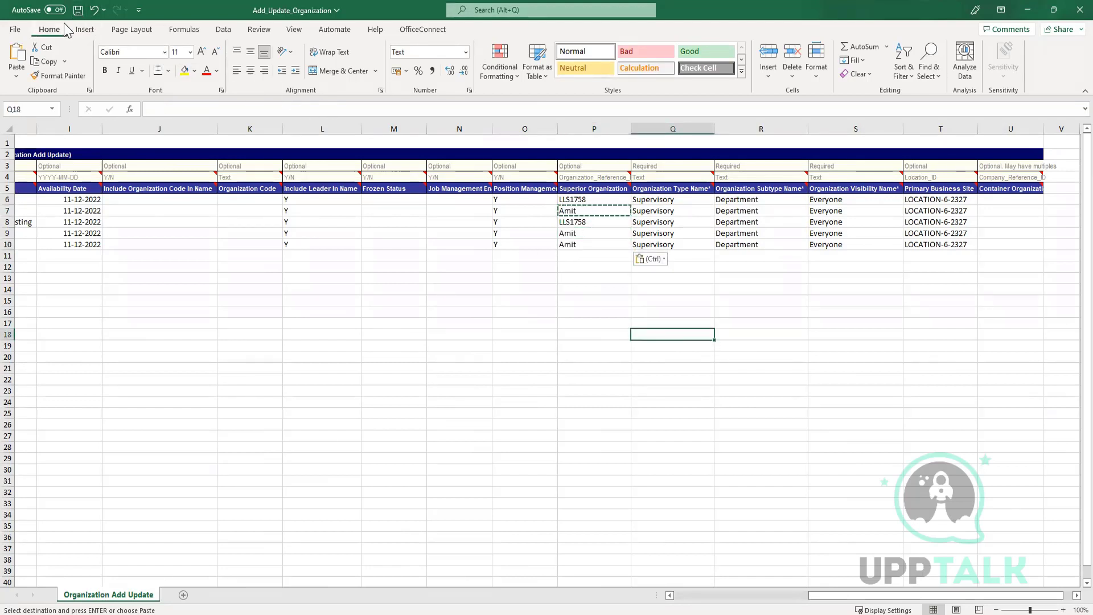
Save the workbook and return to Workday.
{"action": "left_click", "coordinate": [78, 11]}
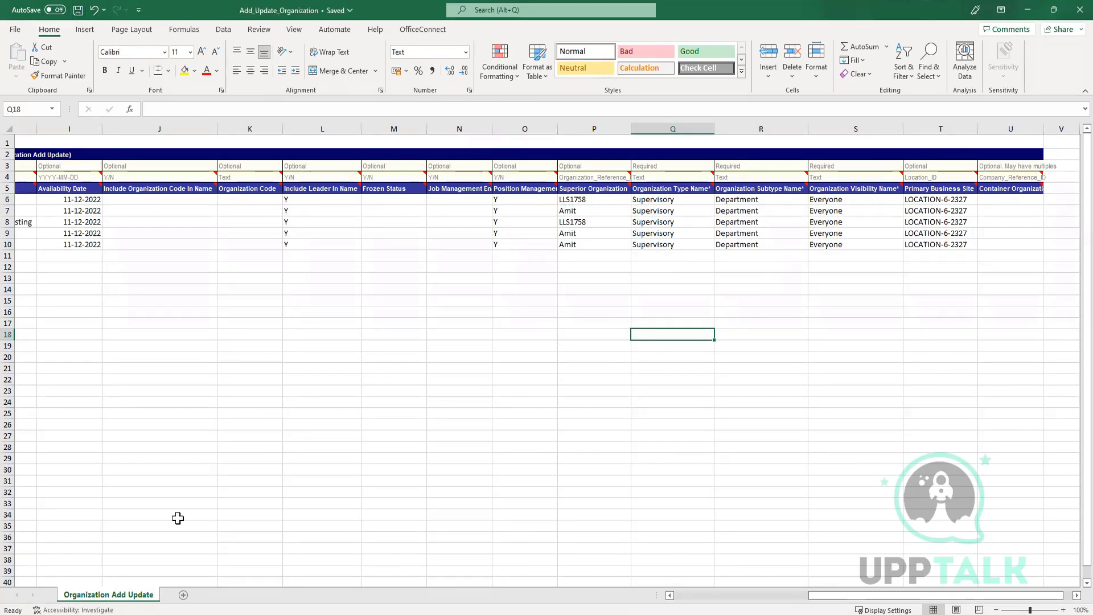
{"action": "key", "text": "alt+Tab"}
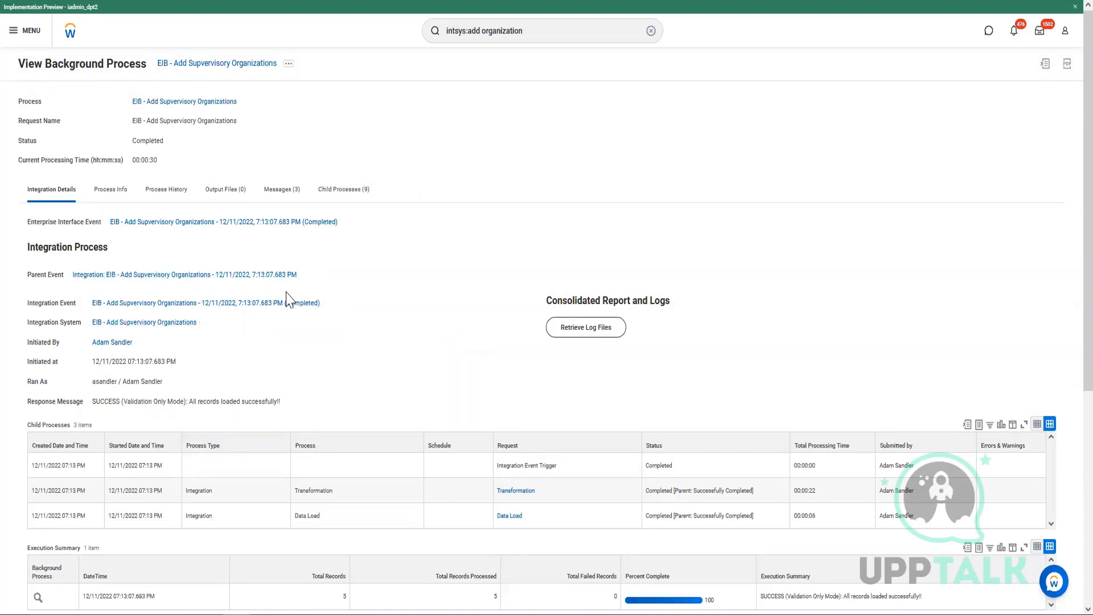
{"action": "mouse_move", "coordinate": [332, 312]}
Relaunch the integration event, replacing the old attachment with the updated Add_Update_Organization.xlsx.
{"action": "left_click", "coordinate": [327, 303]}
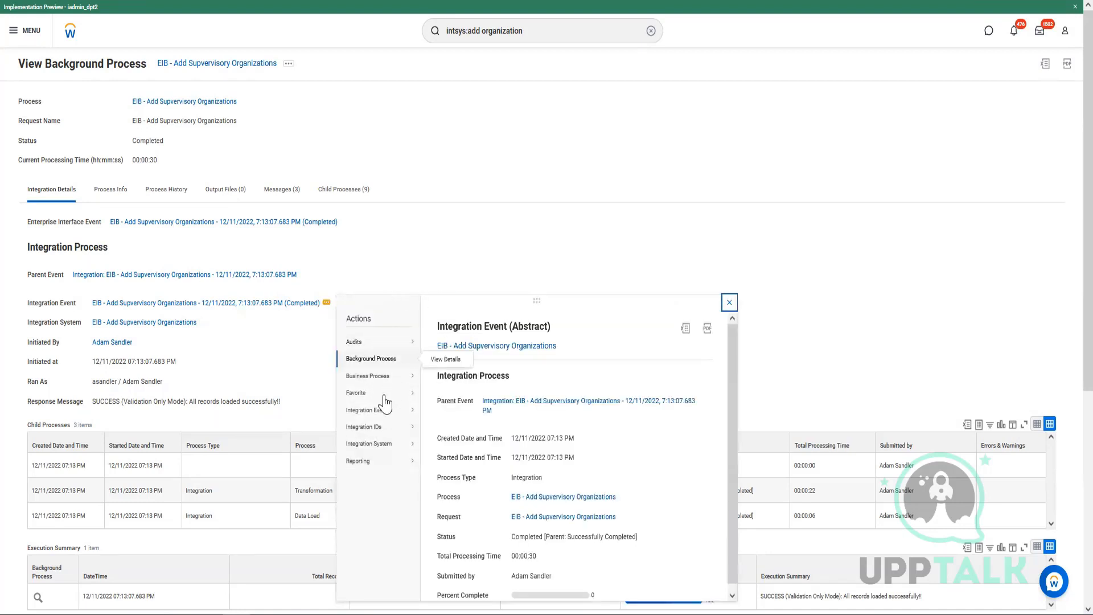
{"action": "mouse_move", "coordinate": [382, 411]}
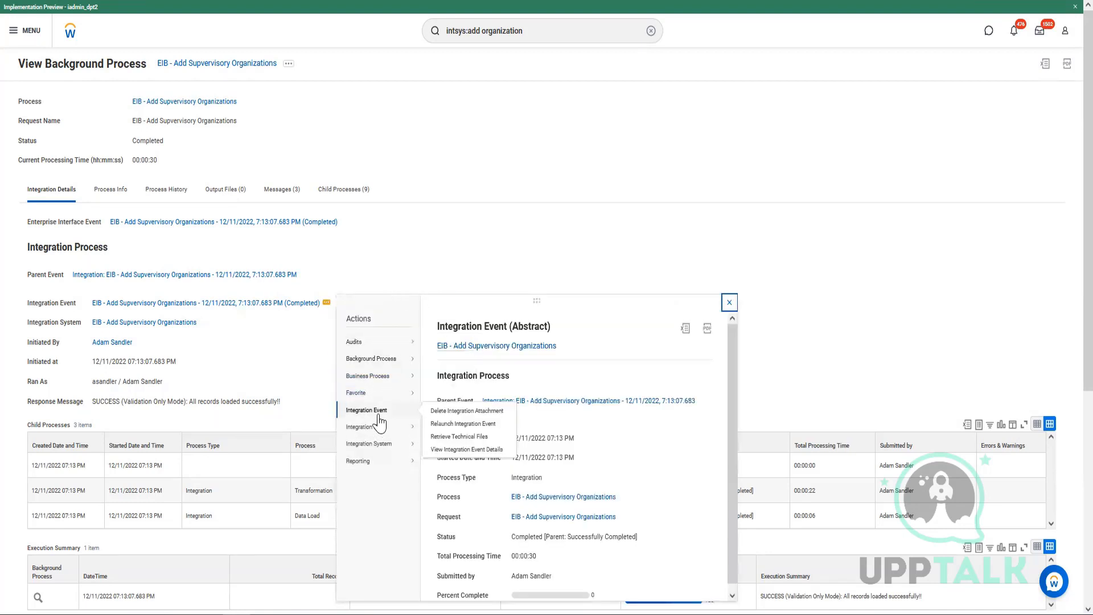
{"action": "left_click", "coordinate": [457, 424]}
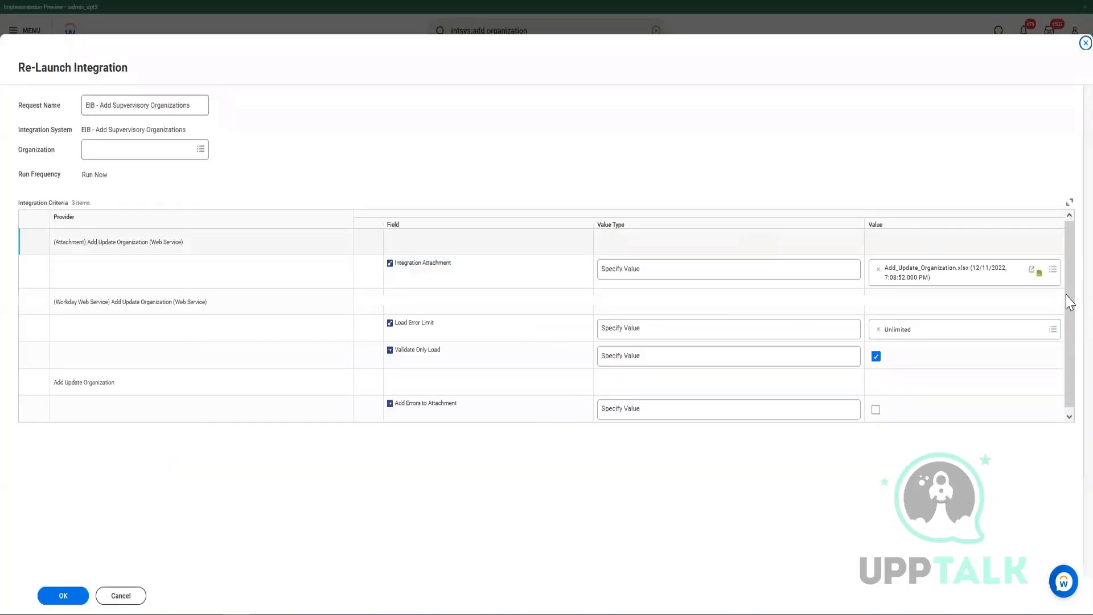
{"action": "left_click", "coordinate": [878, 270]}
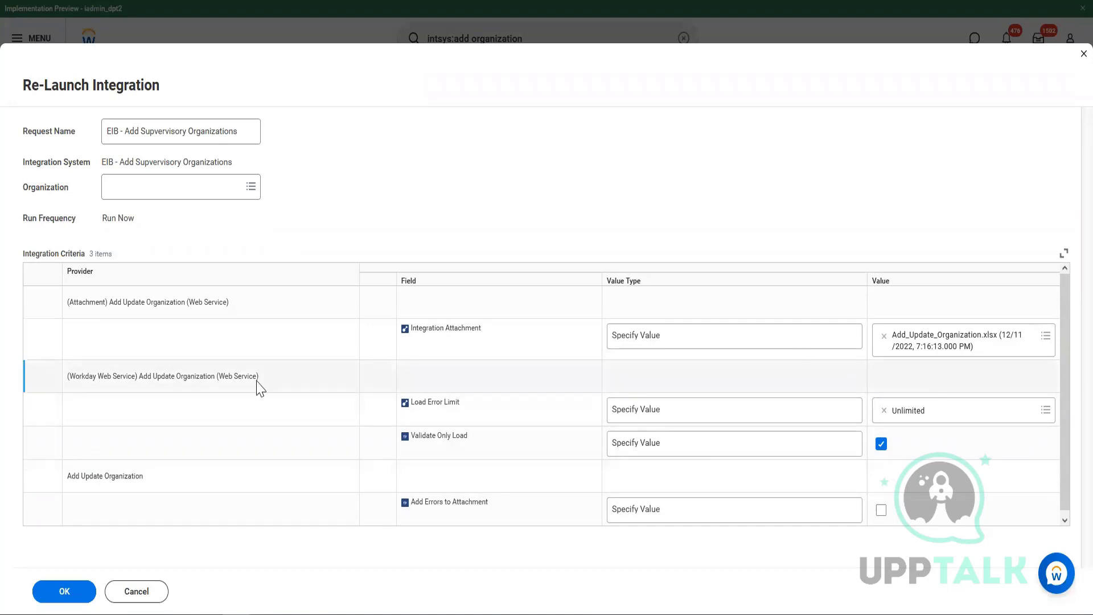
{"action": "left_click", "coordinate": [63, 595]}
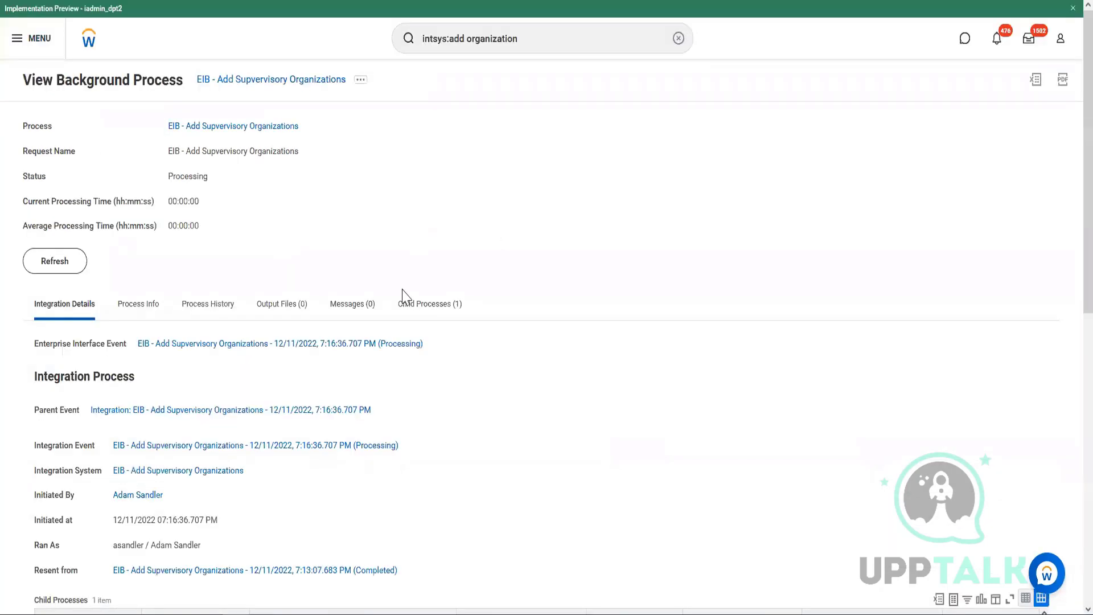
Refresh the relaunched run until it shows Completed With Errors with 1 error.
{"action": "left_click", "coordinate": [79, 269]}
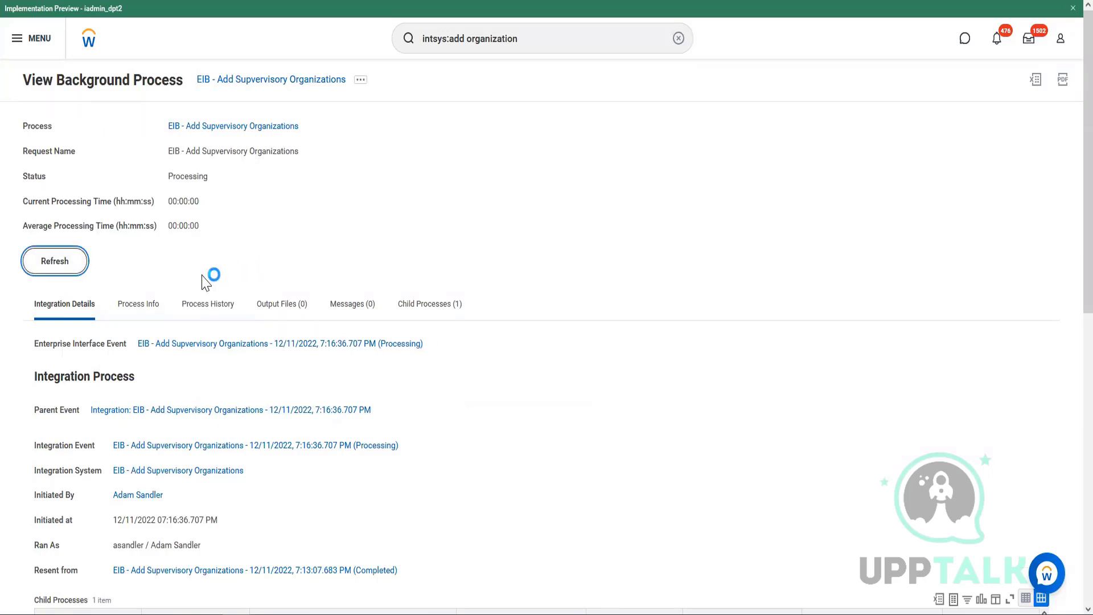
{"action": "scroll", "coordinate": [307, 353], "scroll_direction": "down", "scroll_amount": 5}
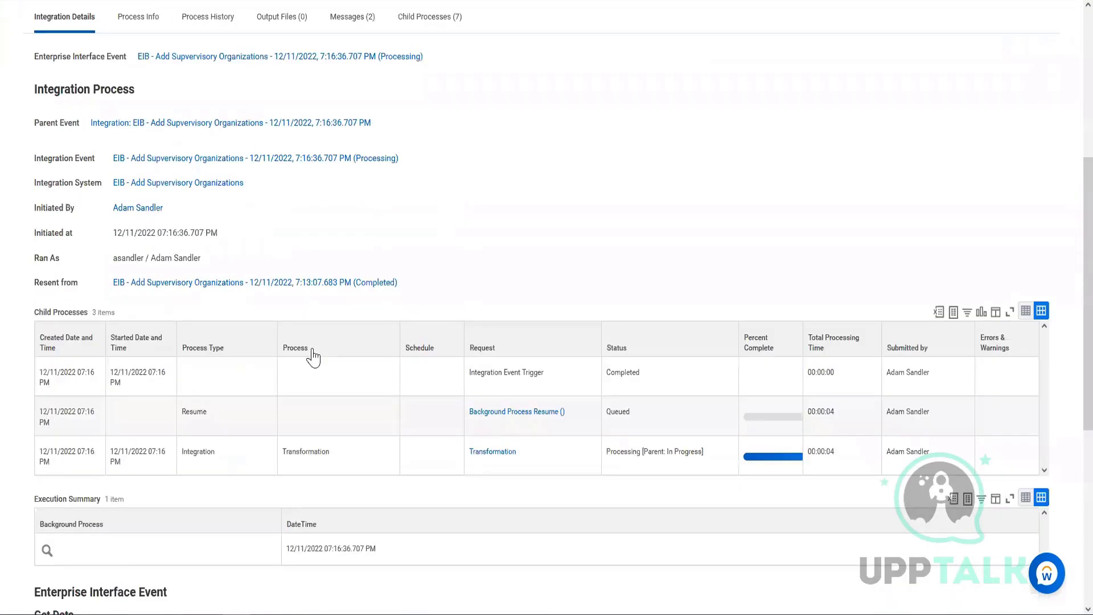
{"action": "scroll", "coordinate": [313, 357], "scroll_direction": "down", "scroll_amount": 6}
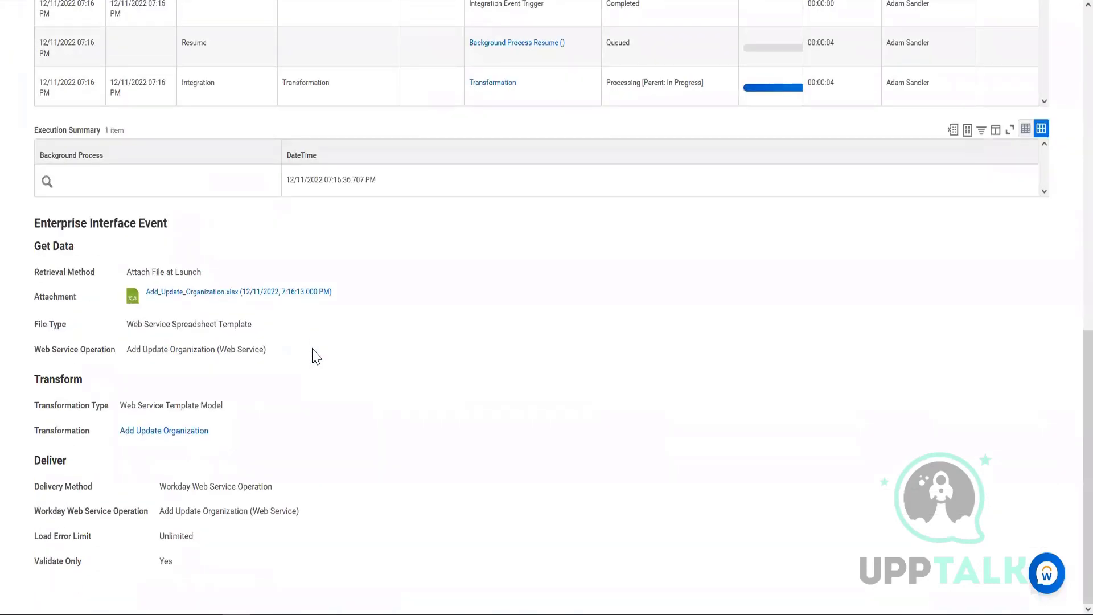
{"action": "scroll", "coordinate": [316, 357], "scroll_direction": "up", "scroll_amount": 8}
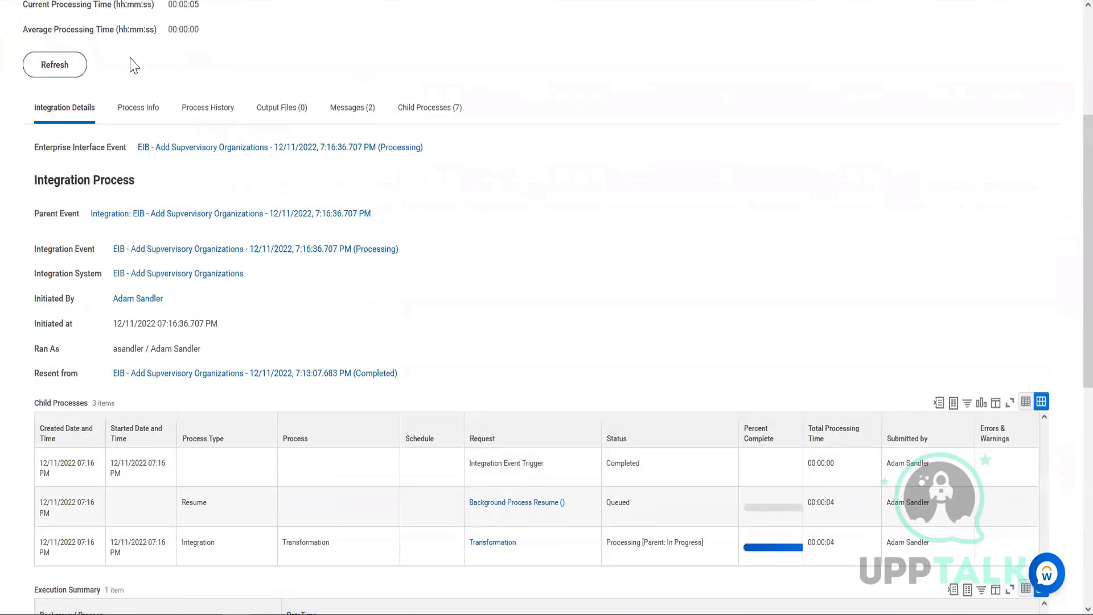
{"action": "scroll", "coordinate": [237, 256], "scroll_direction": "up", "scroll_amount": 3}
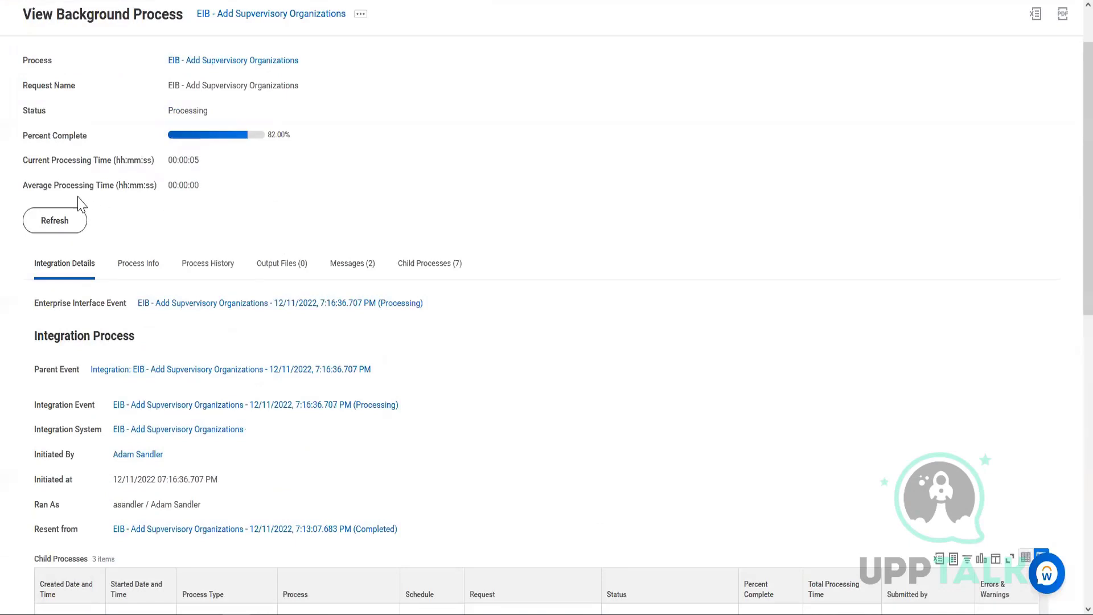
{"action": "left_click", "coordinate": [66, 219]}
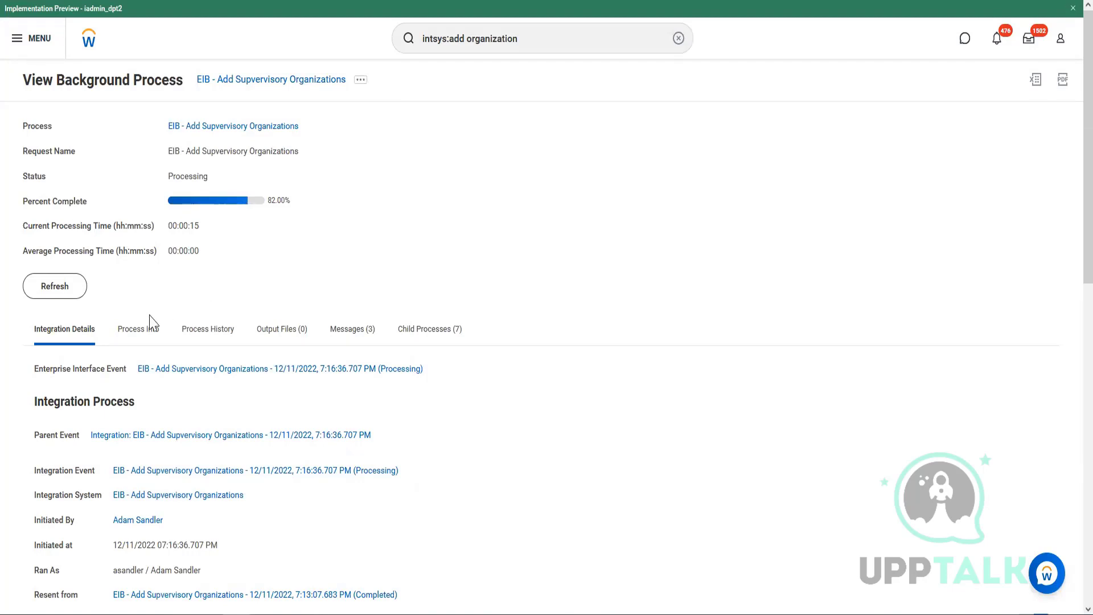
{"action": "left_click", "coordinate": [59, 292]}
{"action": "scroll", "coordinate": [421, 241], "scroll_direction": "down", "scroll_amount": 7}
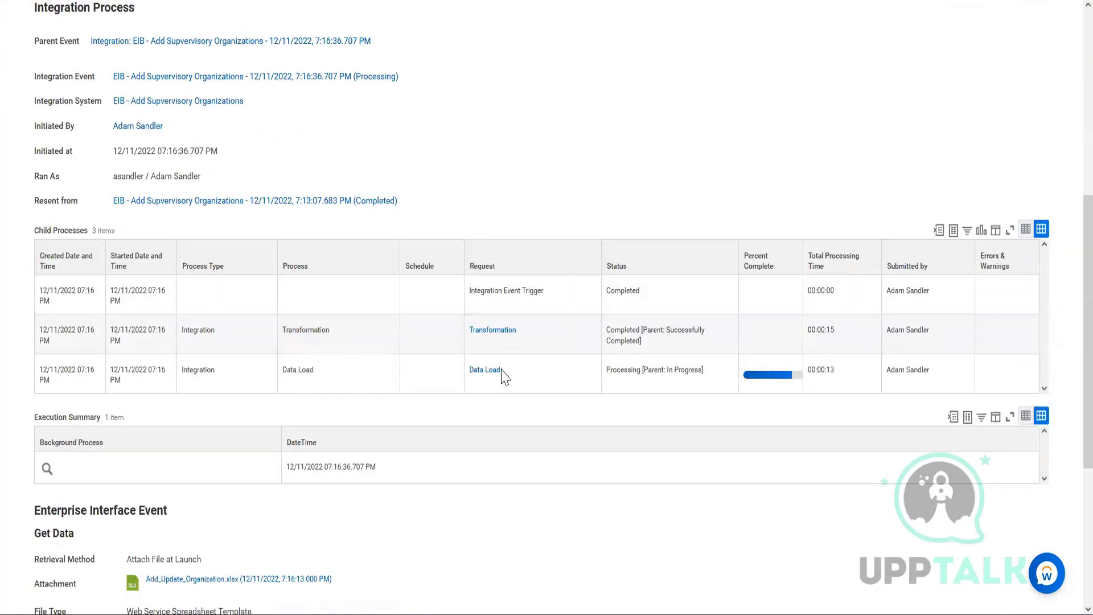
{"action": "scroll", "coordinate": [373, 370], "scroll_direction": "up", "scroll_amount": 3}
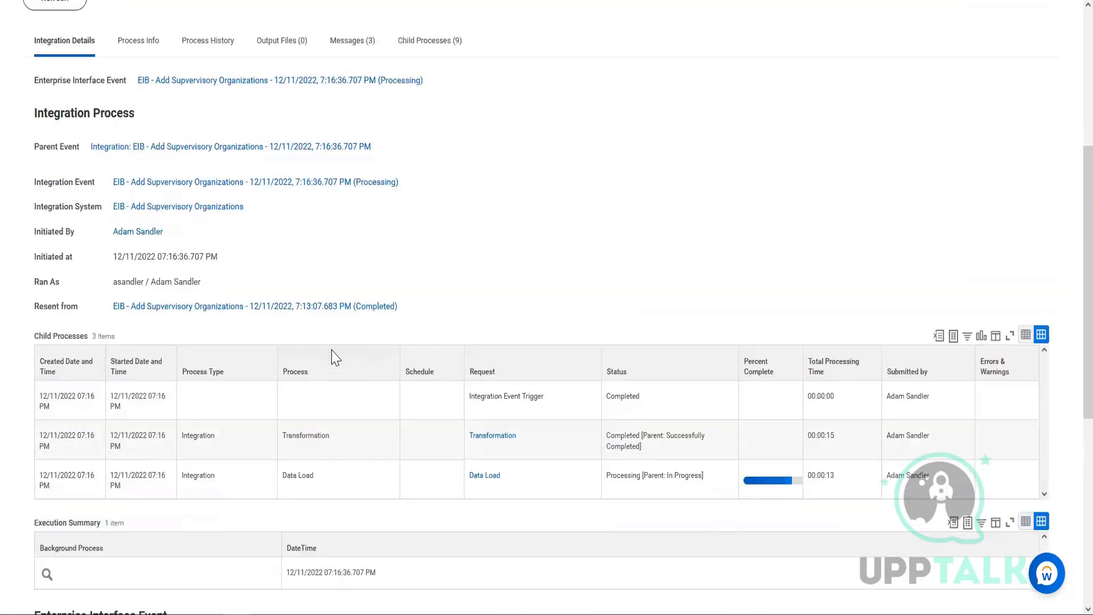
{"action": "scroll", "coordinate": [335, 357], "scroll_direction": "up", "scroll_amount": 5}
{"action": "left_click", "coordinate": [54, 290]}
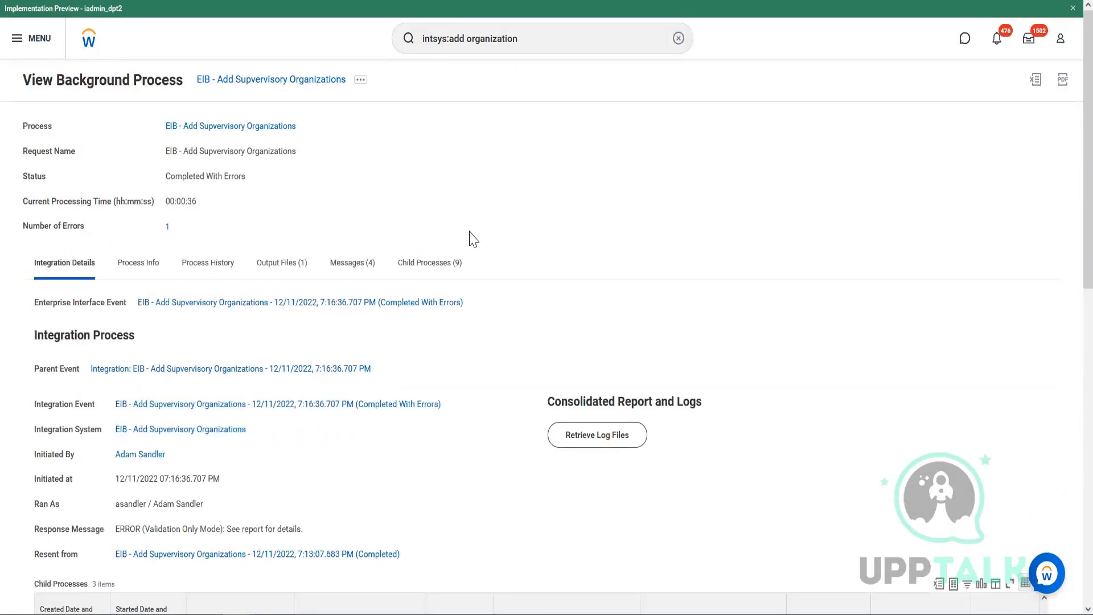
Note 3 of 5 records failed and download FailureReport.html.
{"action": "scroll", "coordinate": [520, 342], "scroll_direction": "down", "scroll_amount": 10}
{"action": "scroll", "coordinate": [495, 307], "scroll_direction": "up", "scroll_amount": 1}
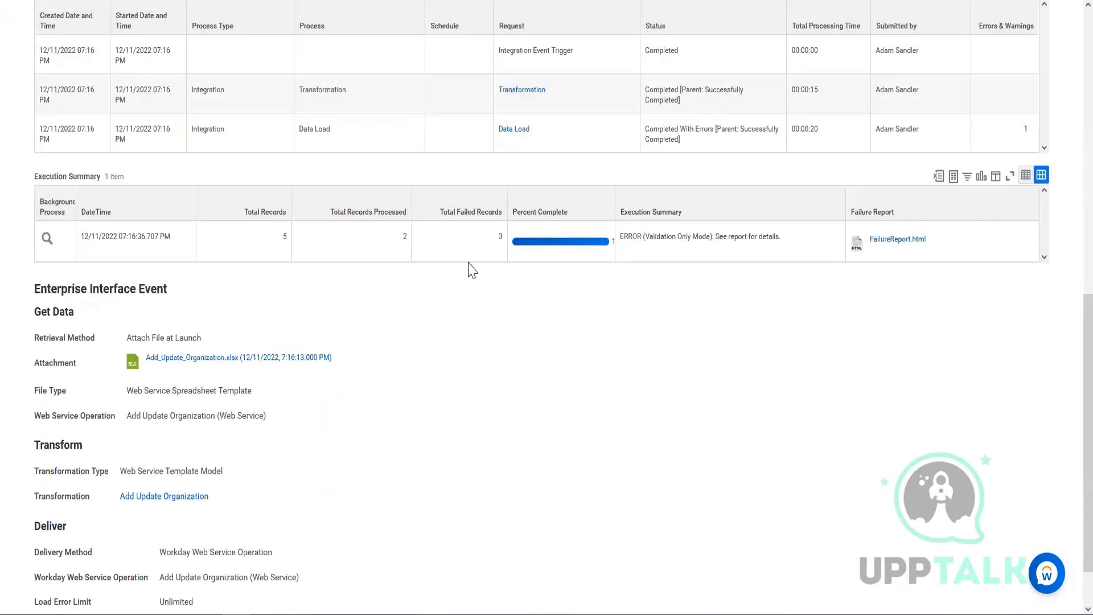
{"action": "left_click", "coordinate": [498, 246]}
{"action": "left_click_drag", "start_coordinate": [498, 246], "coordinate": [512, 239]}
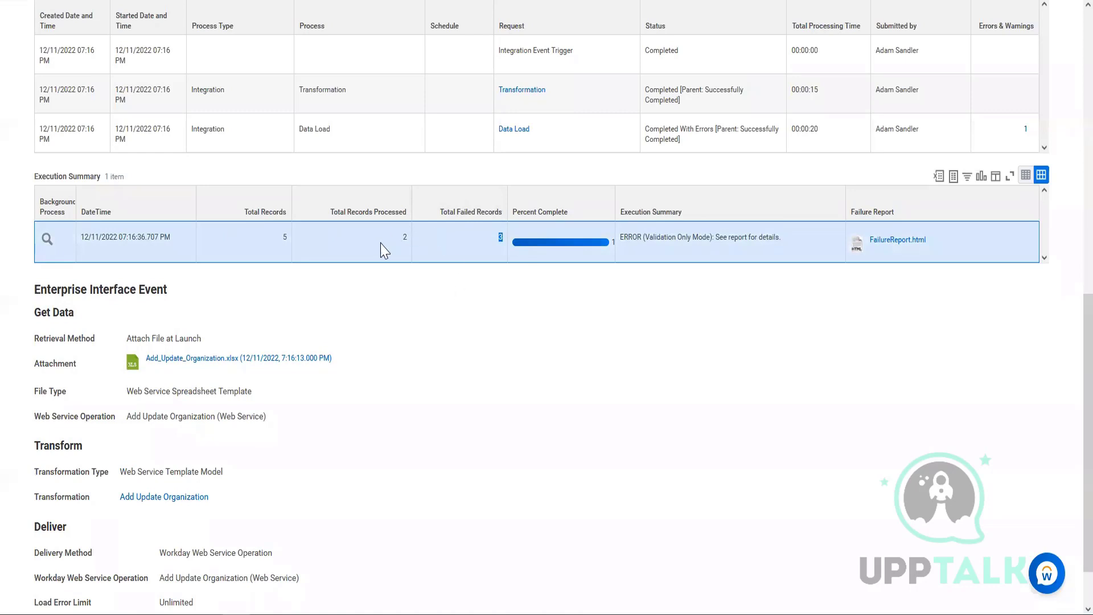
{"action": "left_click", "coordinate": [407, 238]}
{"action": "left_click", "coordinate": [885, 240]}
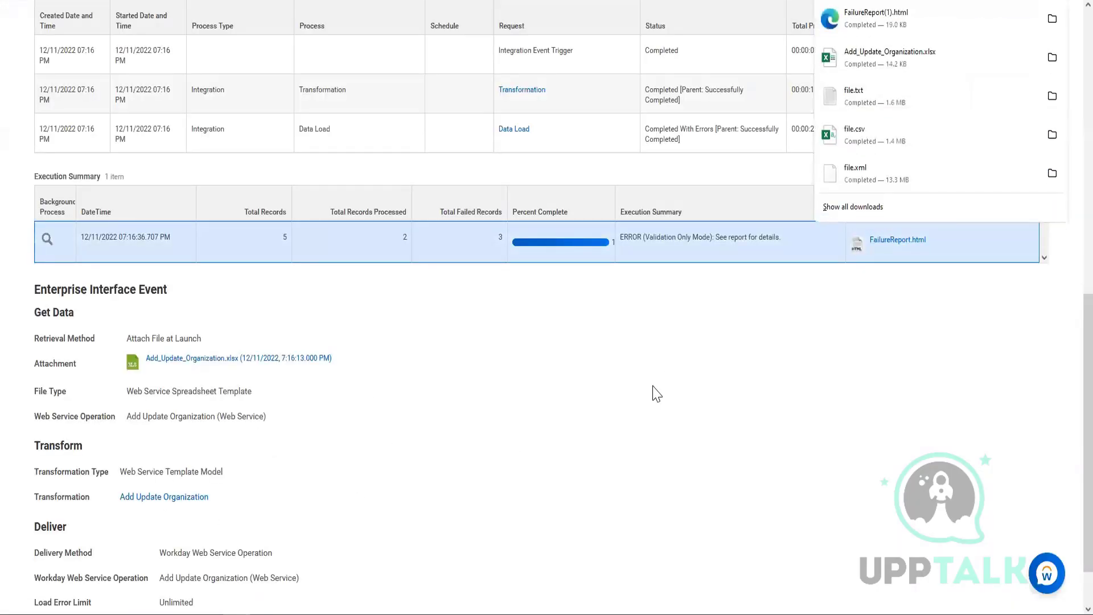
{"action": "left_click", "coordinate": [866, 20]}
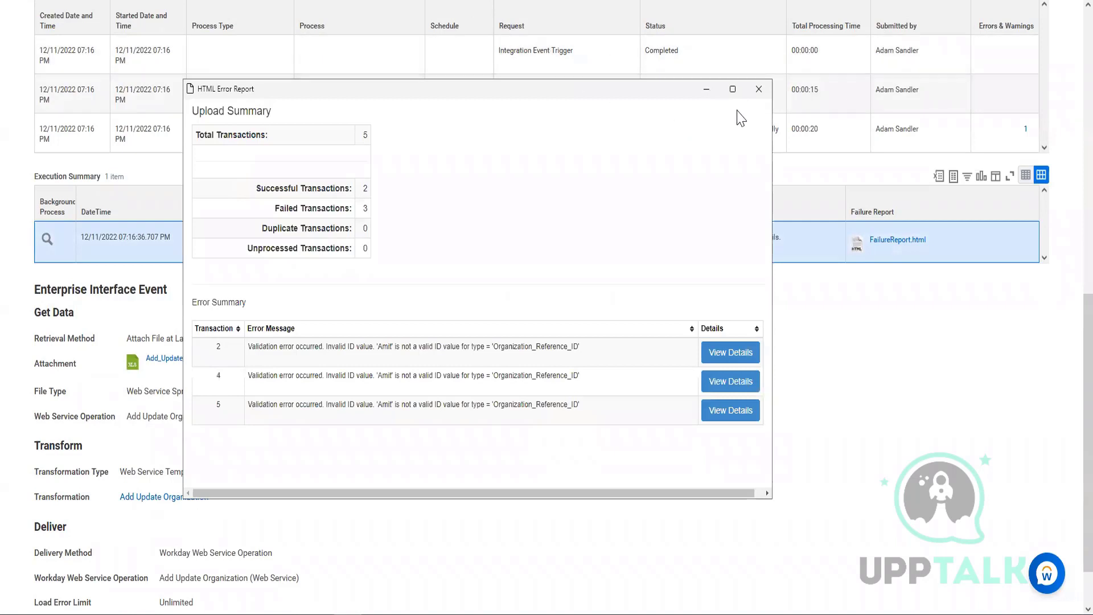
{"action": "left_click", "coordinate": [732, 90]}
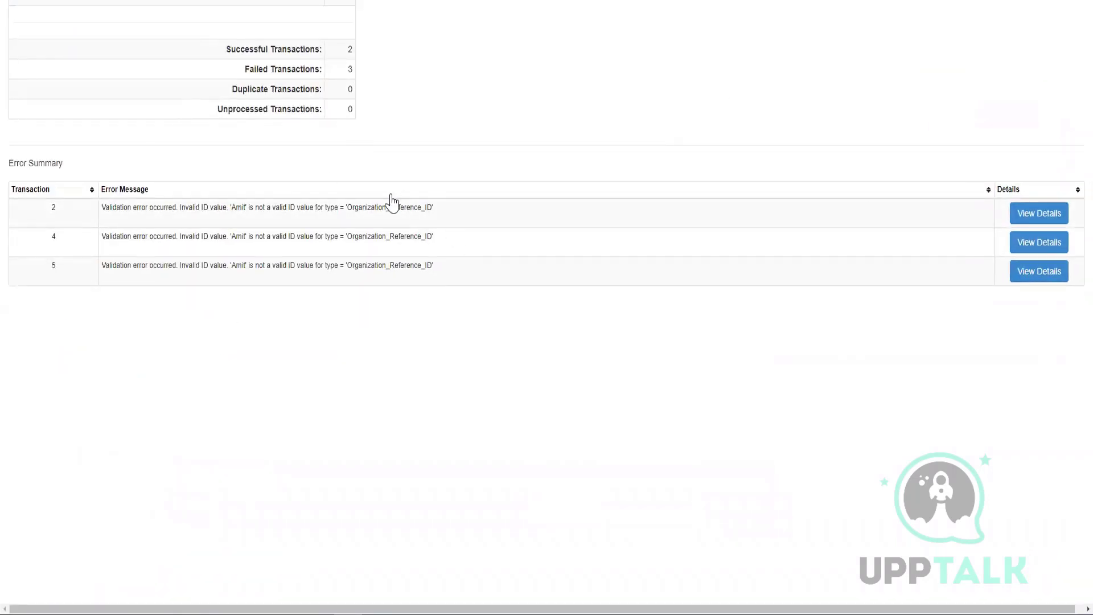
{"action": "left_click_drag", "start_coordinate": [234, 209], "coordinate": [438, 217]}
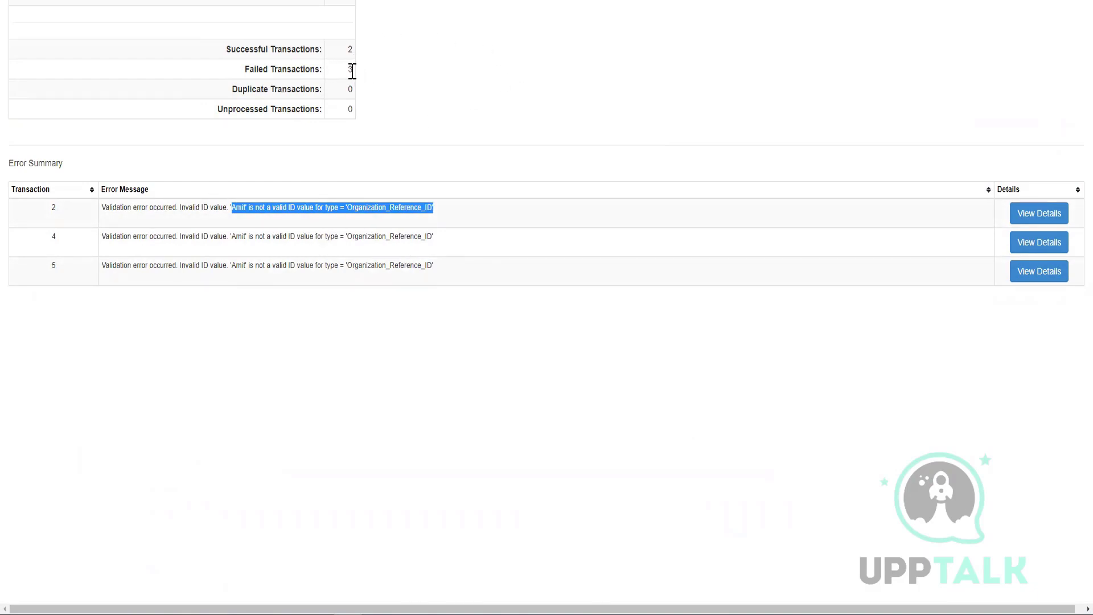
{"action": "left_click_drag", "start_coordinate": [352, 71], "coordinate": [238, 90]}
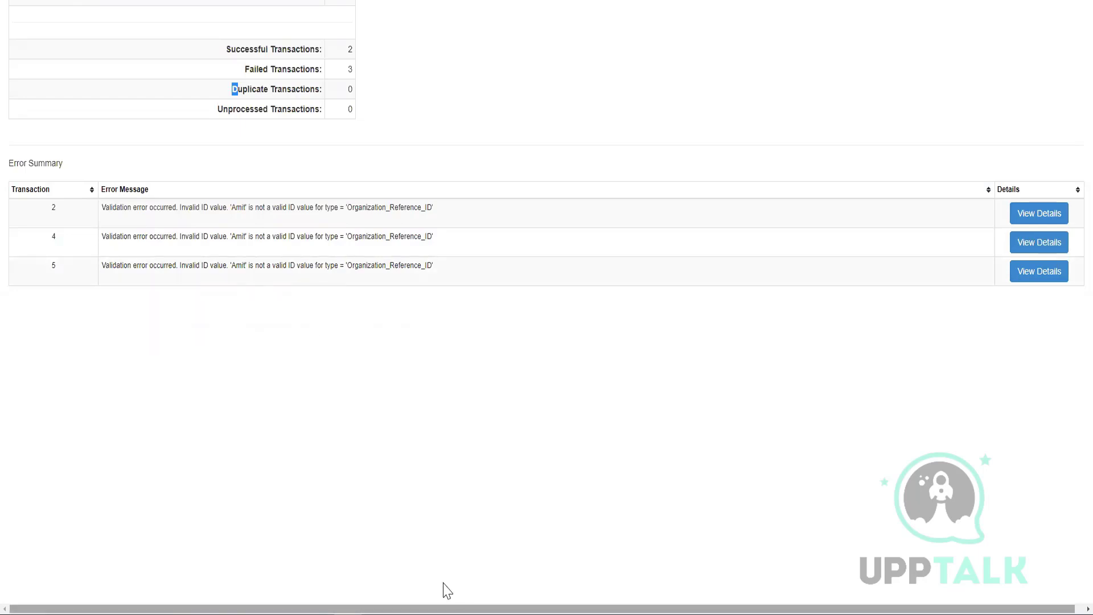
{"action": "mouse_move", "coordinate": [292, 613]}
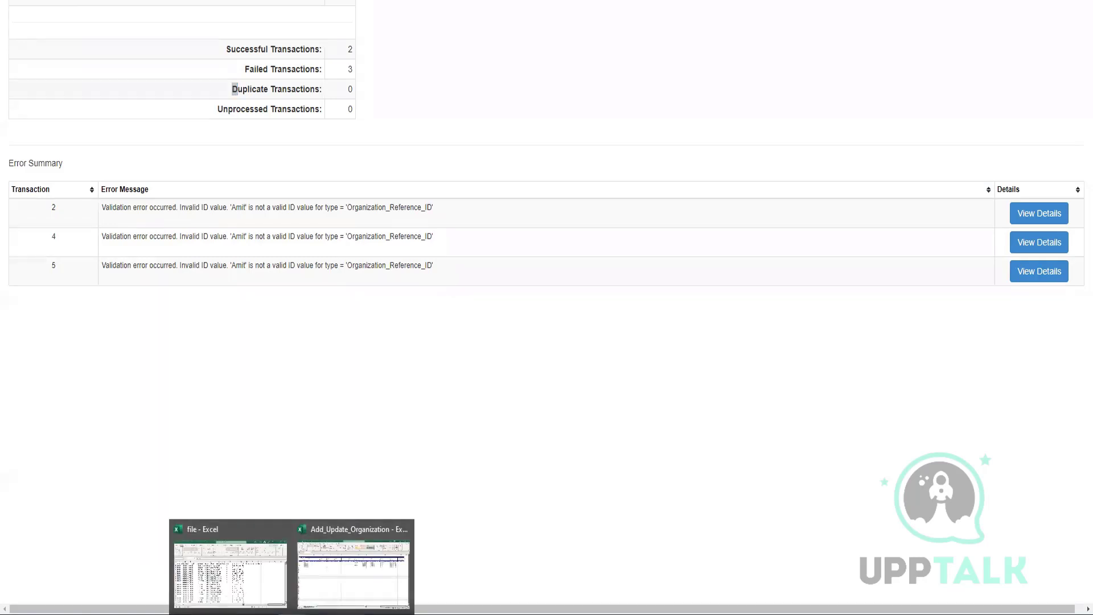
Copy LLS1758 from P6 into P7:P10 and save the workbook.
{"action": "left_click", "coordinate": [361, 576]}
{"action": "left_click", "coordinate": [598, 443]}
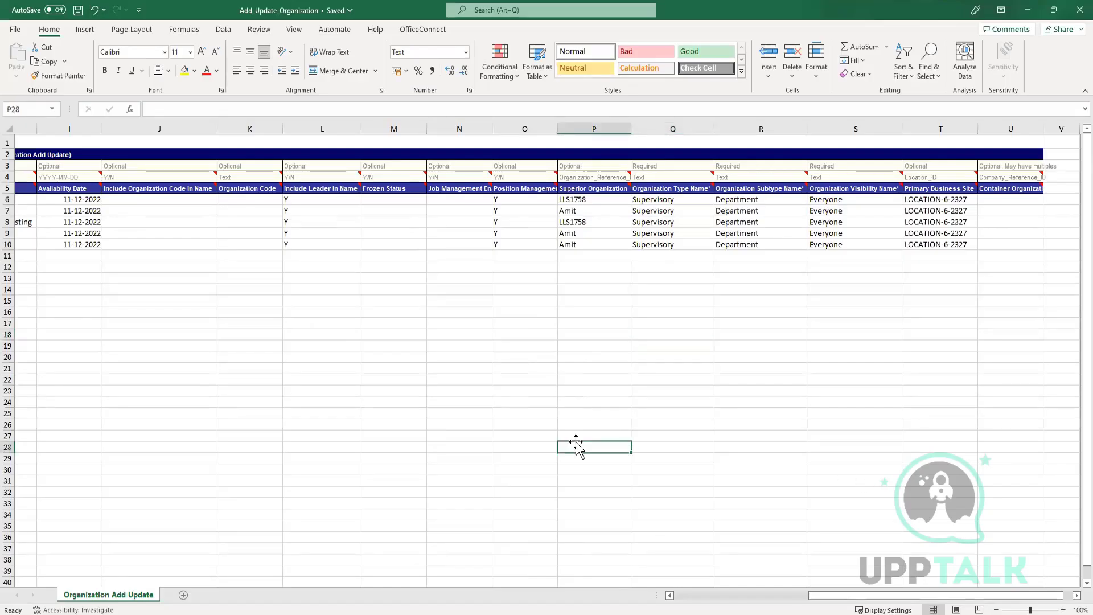
{"action": "left_click", "coordinate": [609, 200]}
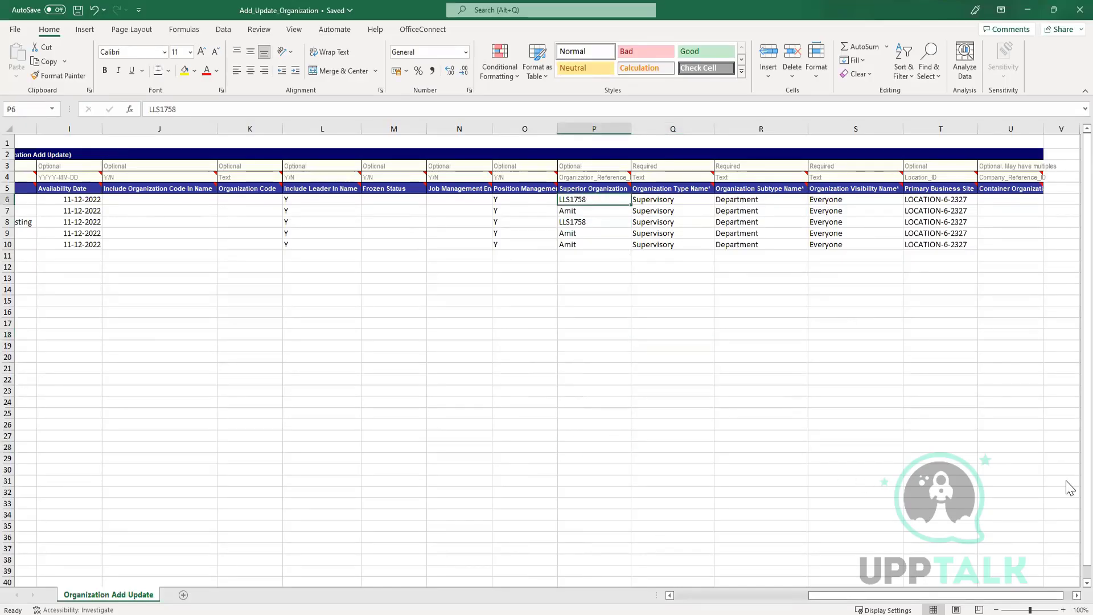
{"action": "key", "text": "ctrl+c"}
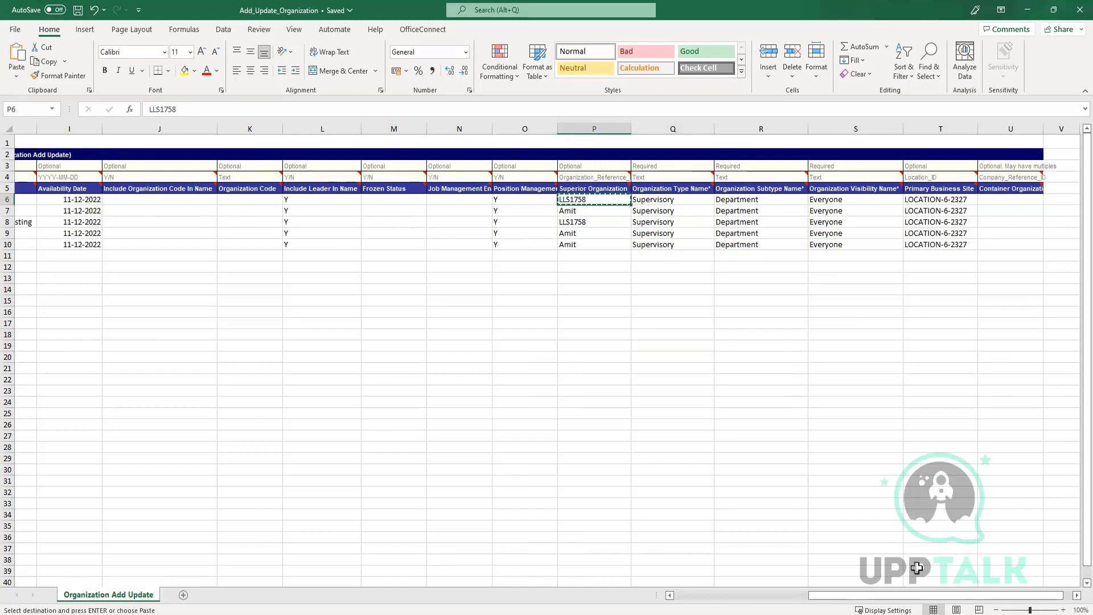
{"action": "left_click", "coordinate": [602, 211]}
{"action": "left_click_drag", "start_coordinate": [602, 211], "coordinate": [602, 243]}
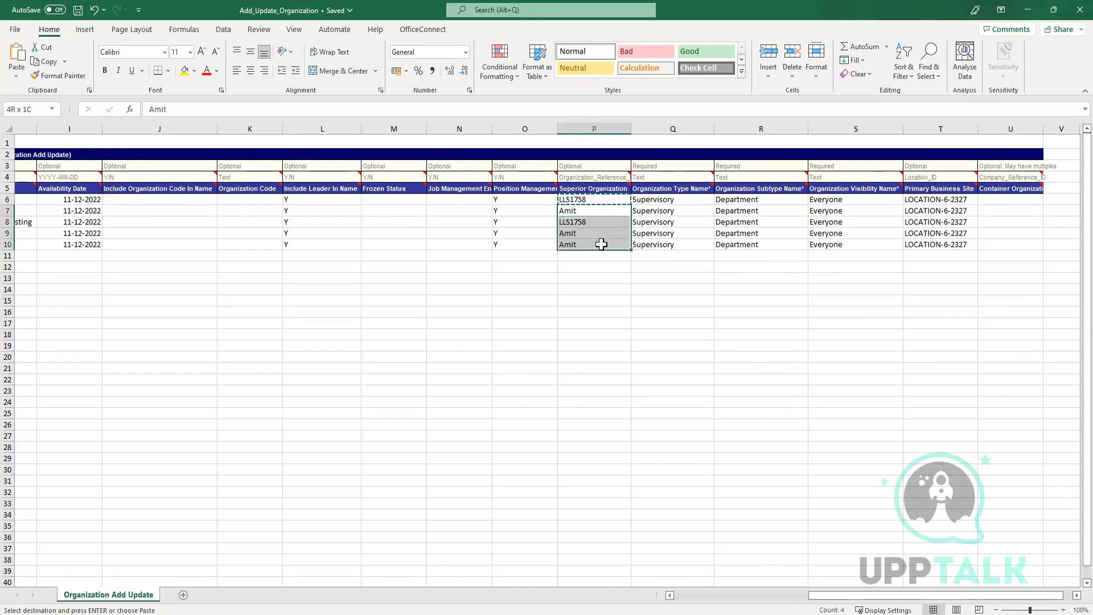
{"action": "key", "text": "ctrl+v"}
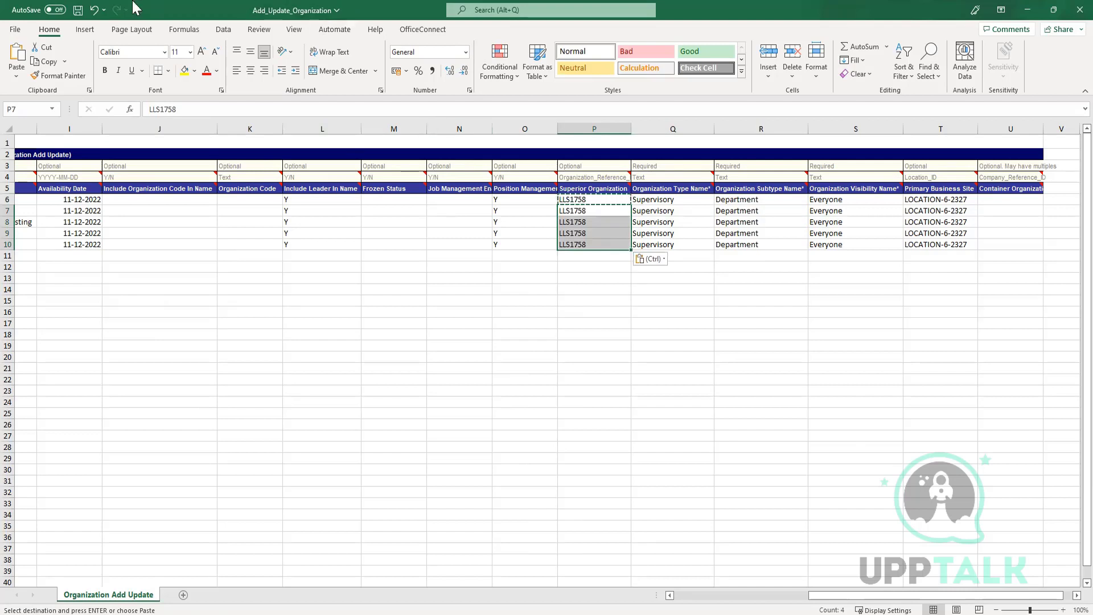
{"action": "left_click", "coordinate": [77, 11]}
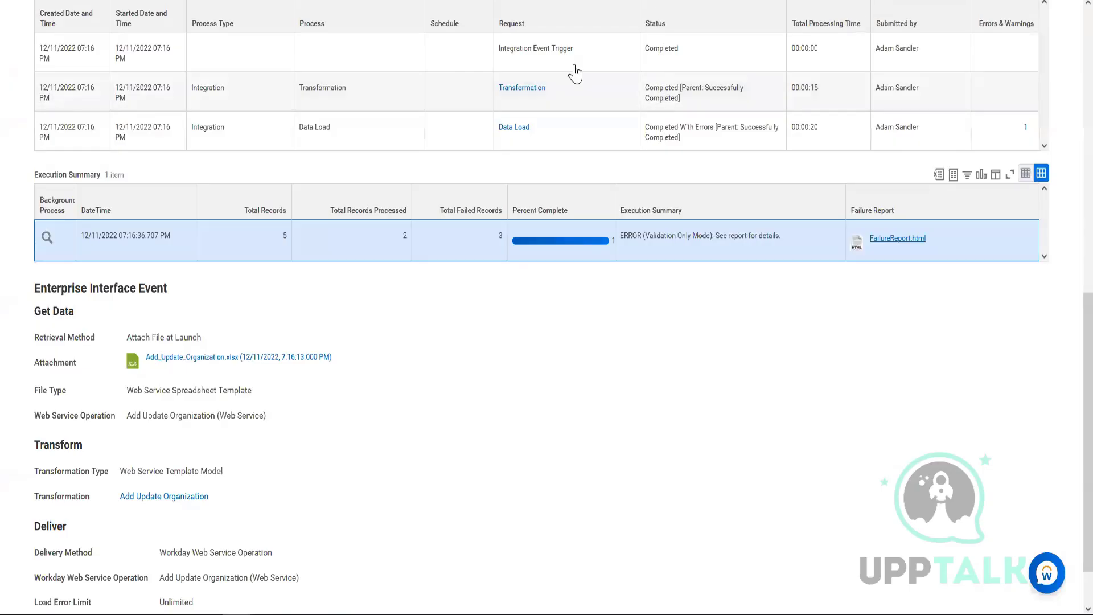
Choose Relaunch Integration Event from the errored run's Integration Event actions.
{"action": "scroll", "coordinate": [117, 390], "scroll_direction": "up", "scroll_amount": 10}
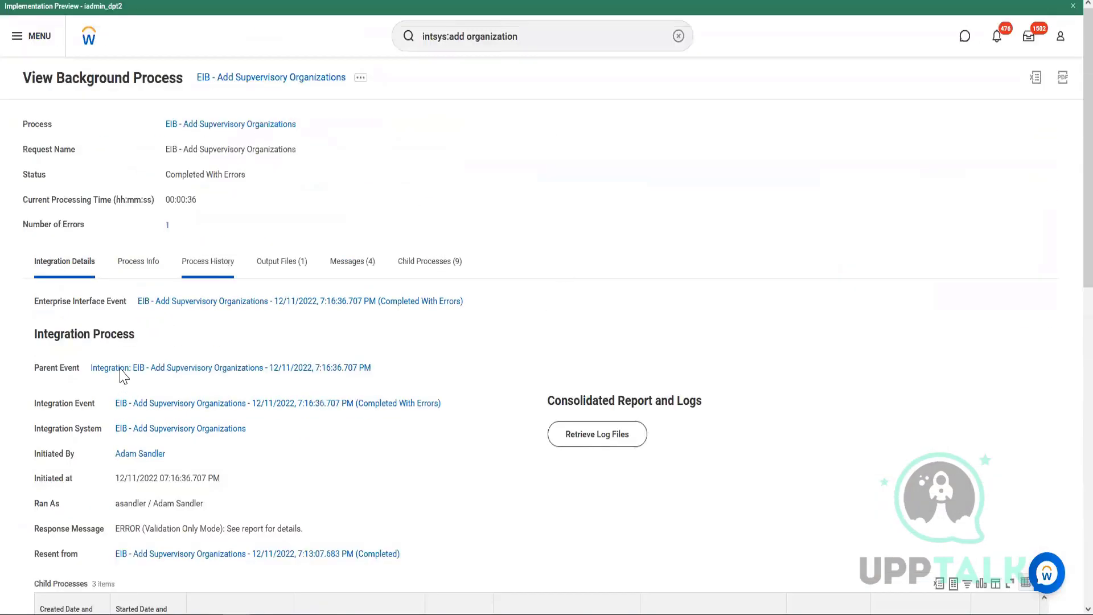
{"action": "mouse_move", "coordinate": [447, 406]}
{"action": "left_click", "coordinate": [449, 403]}
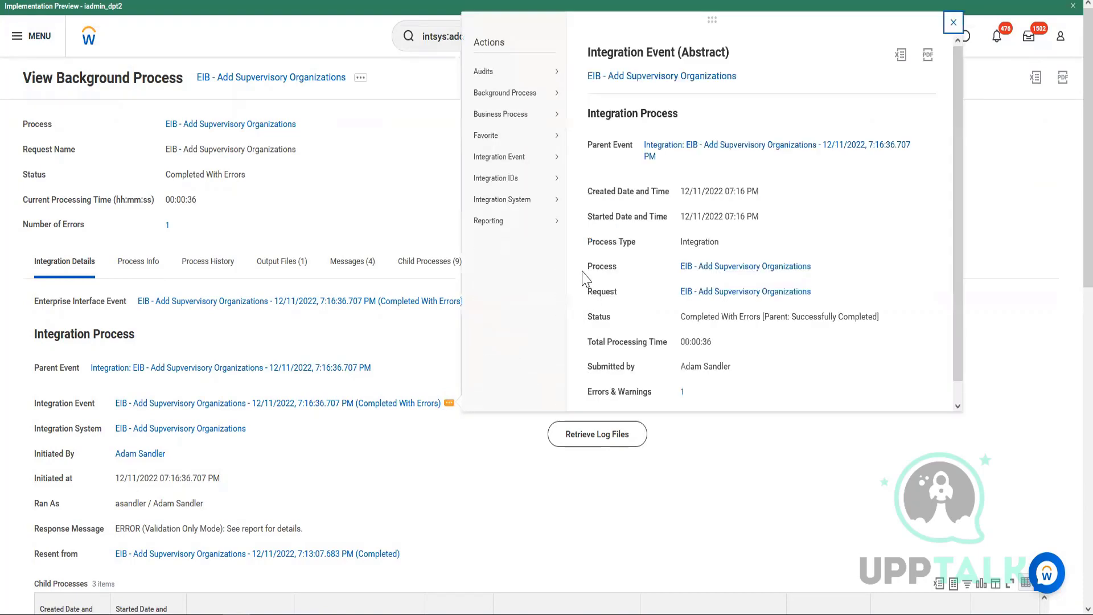
{"action": "mouse_move", "coordinate": [495, 157]}
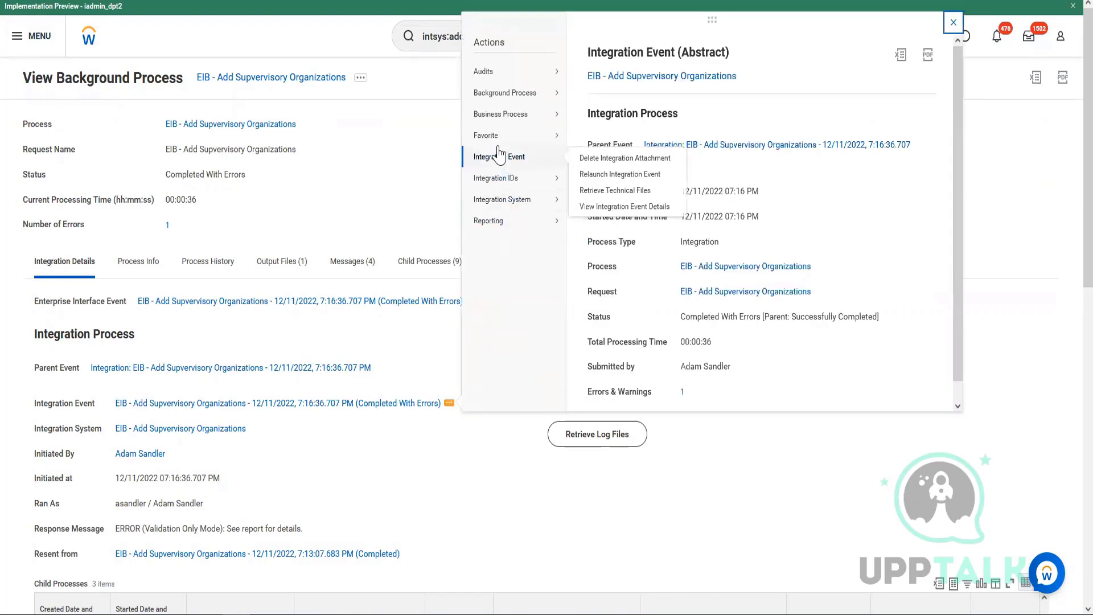
{"action": "left_click", "coordinate": [585, 174]}
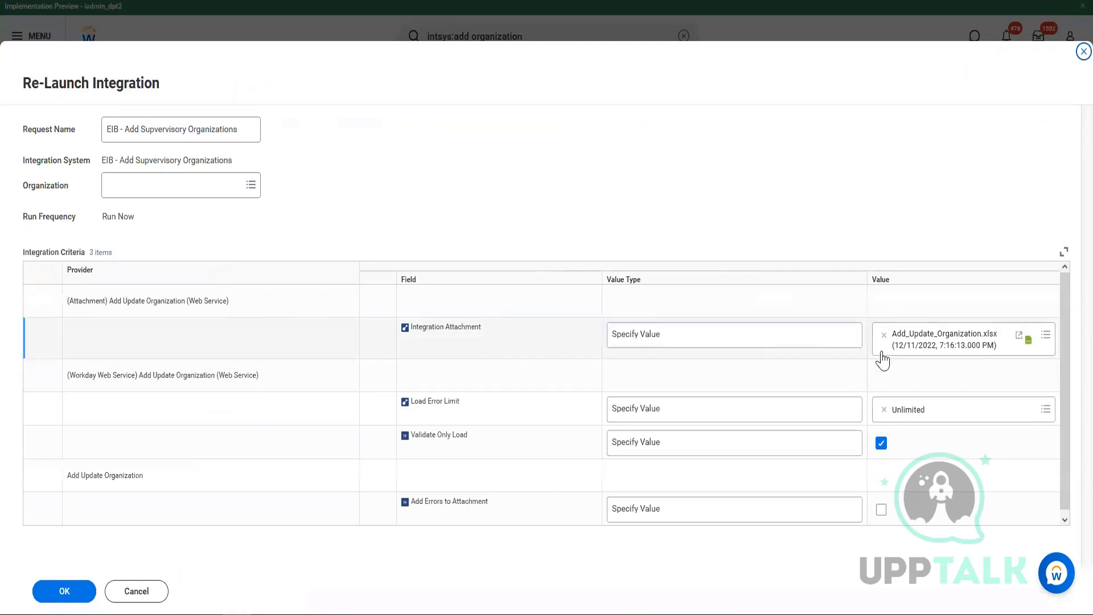
Replace the old attachment with a newly uploaded Add_Update_Organization.xlsx integration attachment.
{"action": "left_click", "coordinate": [882, 335]}
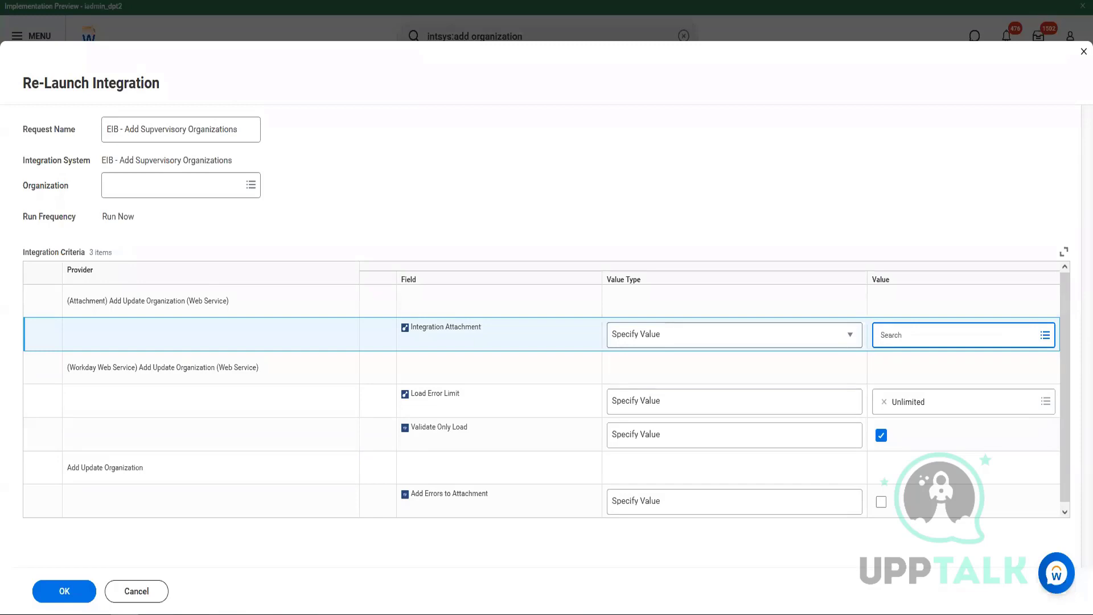
{"action": "left_click", "coordinate": [963, 334]}
{"action": "left_click", "coordinate": [943, 314]}
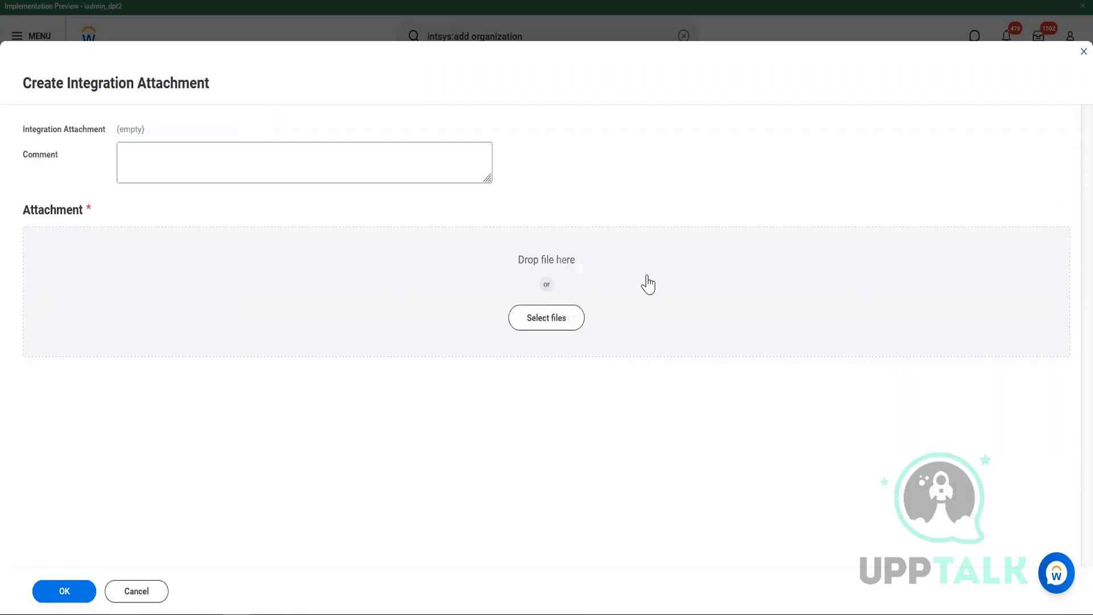
{"action": "left_click", "coordinate": [526, 316]}
{"action": "left_click_drag", "start_coordinate": [182, 239], "coordinate": [404, 335]}
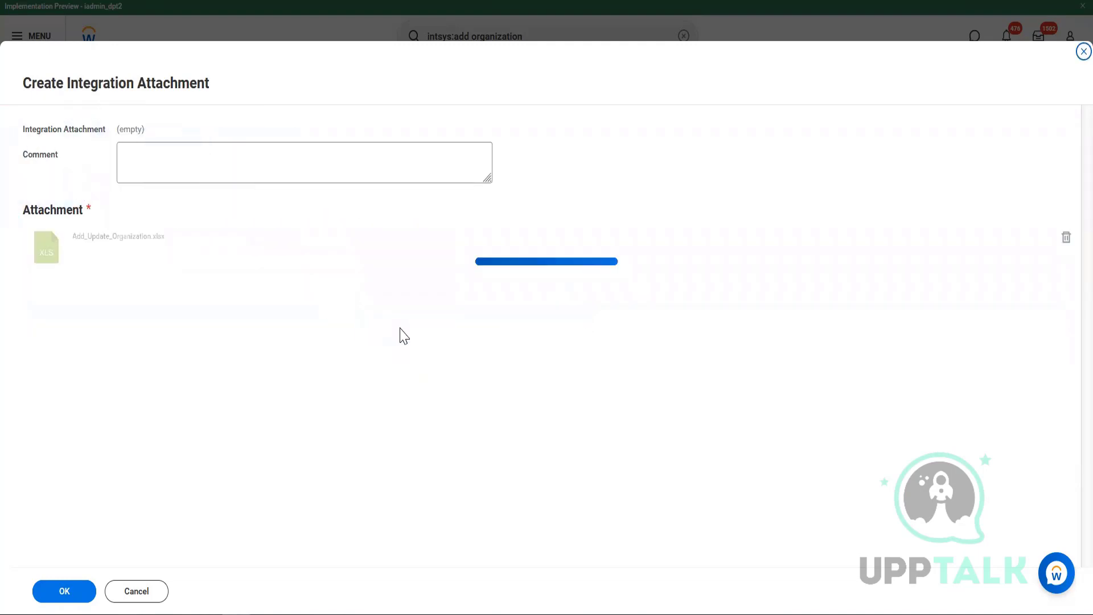
{"action": "left_click", "coordinate": [64, 592]}
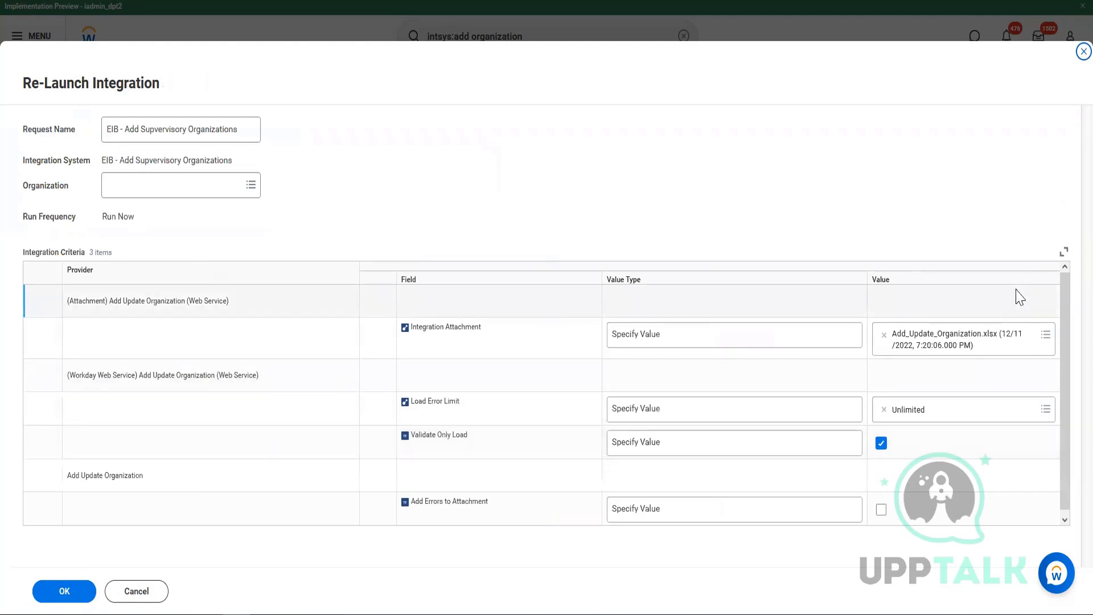
Uncheck Validate Only Load, reload the page, and close the relaunch form.
{"action": "left_click", "coordinate": [880, 445]}
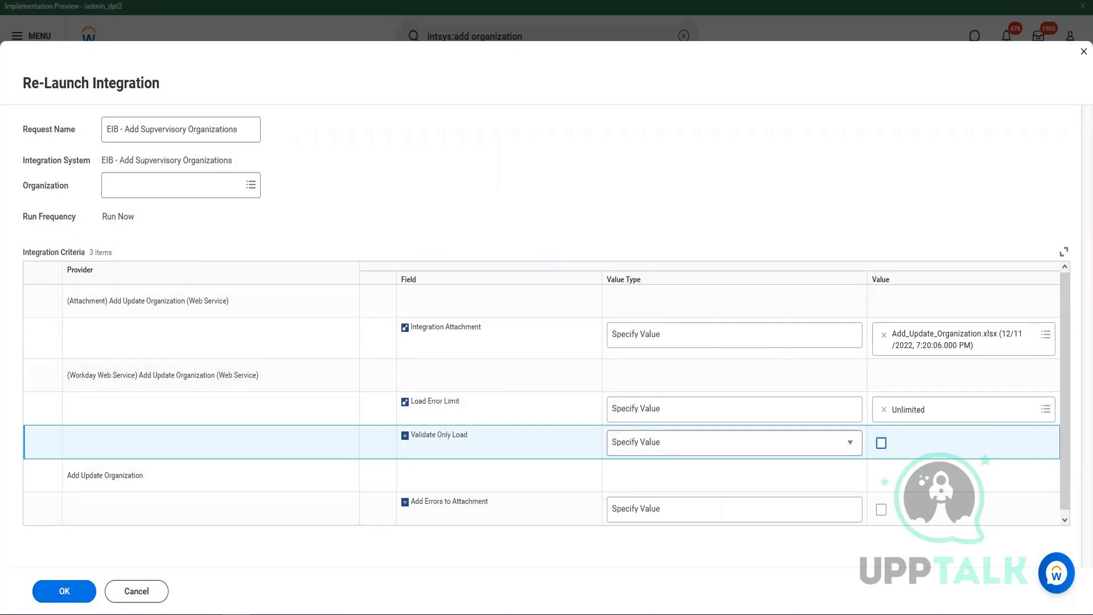
{"action": "right_click", "coordinate": [85, 3]}
{"action": "left_click", "coordinate": [107, 50]}
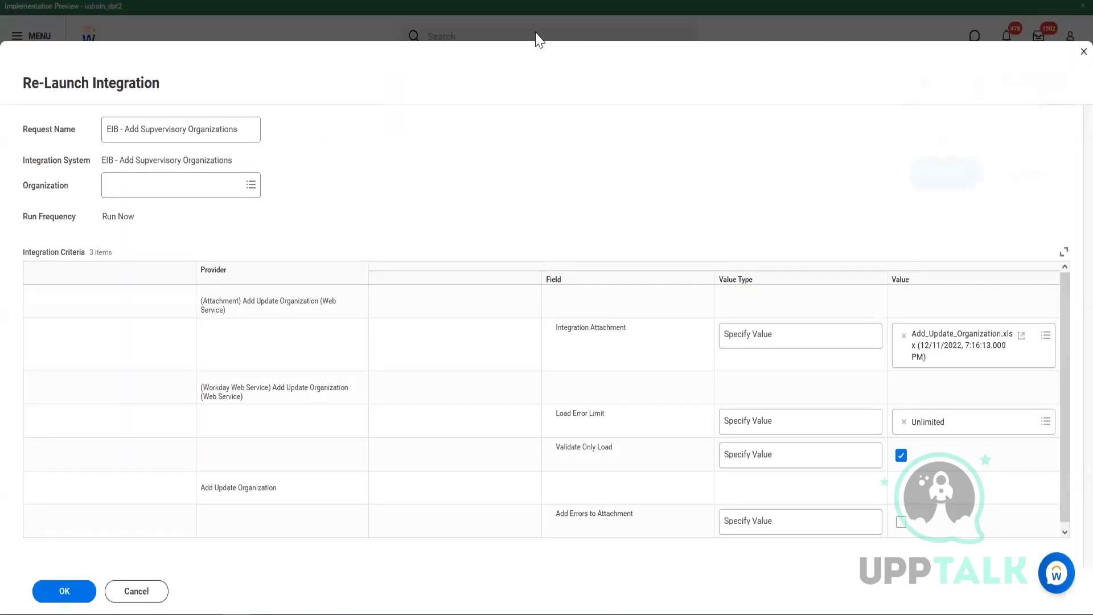
{"action": "left_click", "coordinate": [1072, 57]}
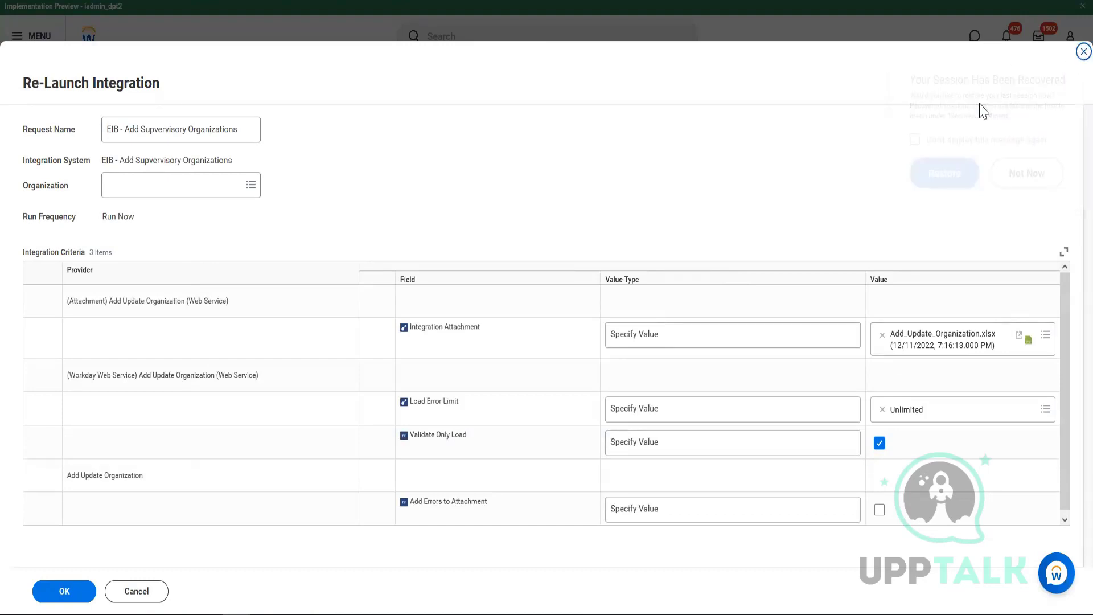
{"action": "left_click", "coordinate": [1079, 52]}
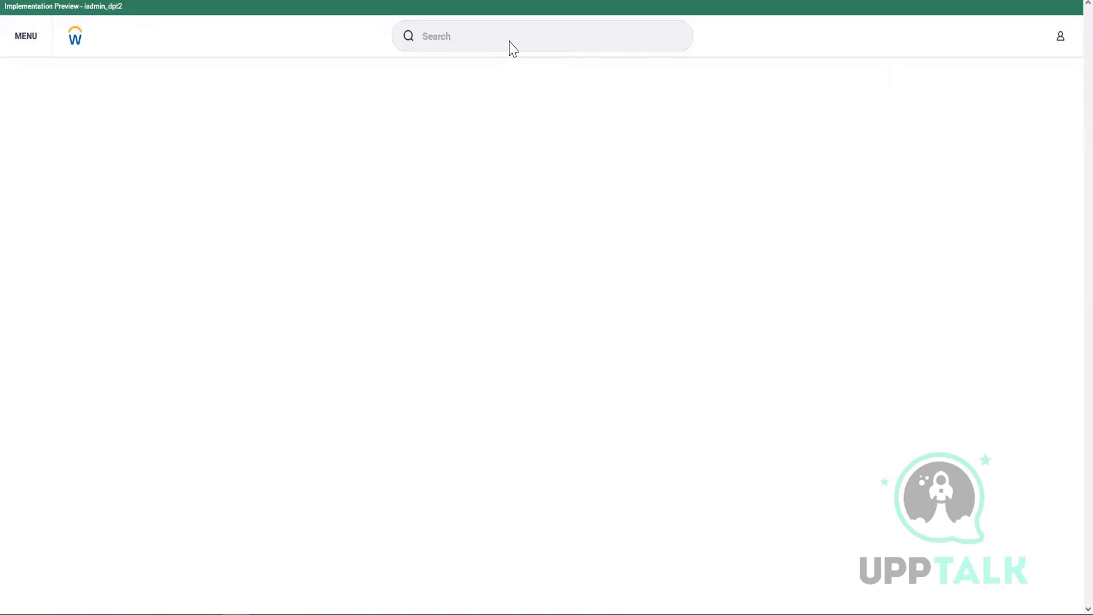
Search 'view su org' to open the View Supervisory Organization report.
{"action": "left_click", "coordinate": [517, 35]}
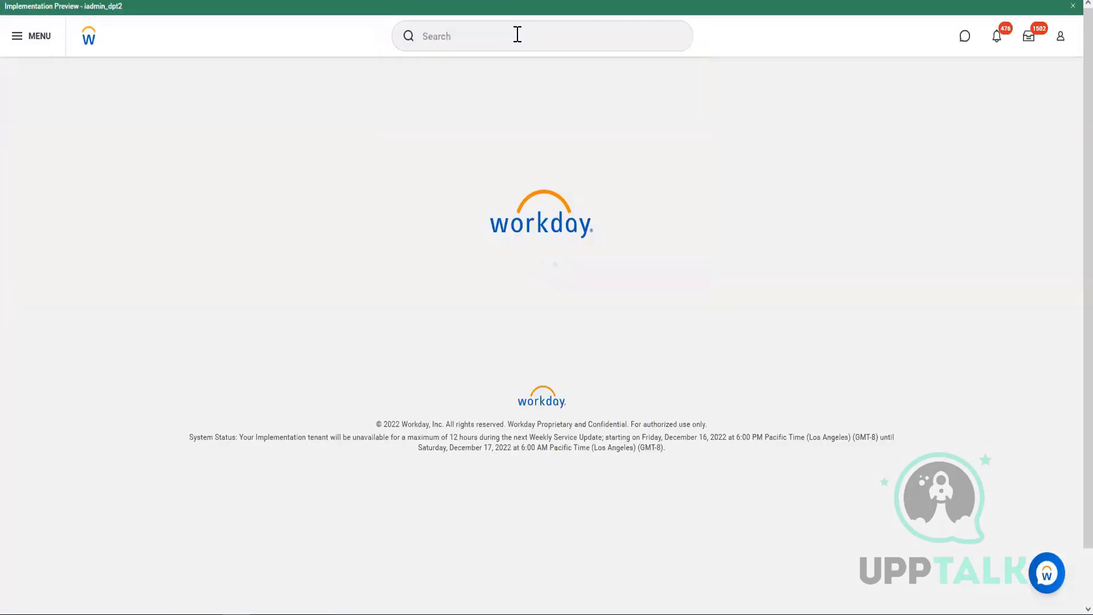
{"action": "left_click", "coordinate": [516, 34]}
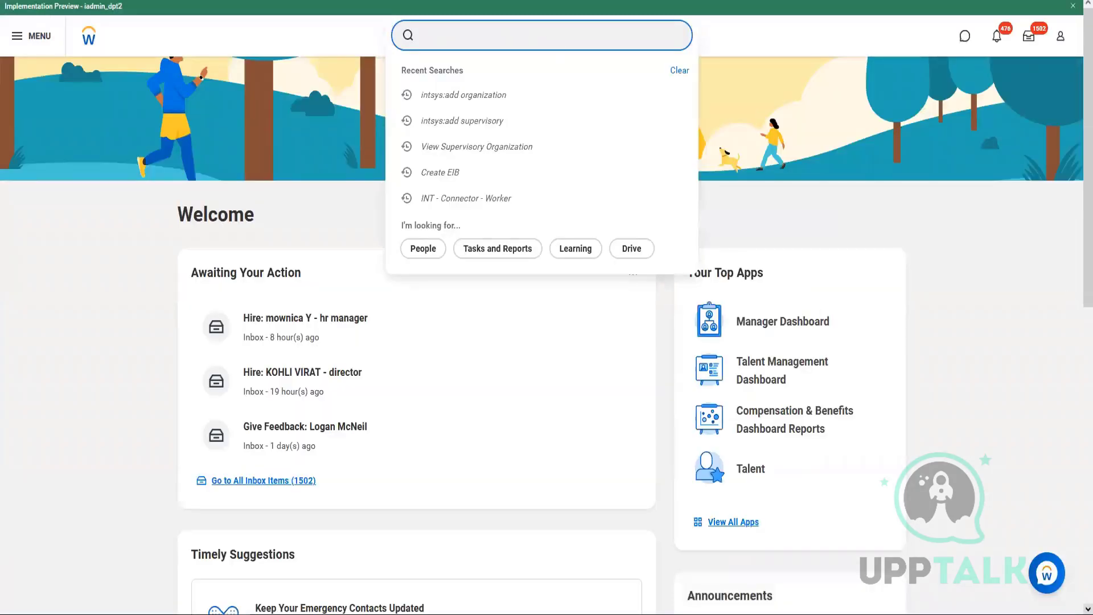
{"action": "type", "text": "view su org"}
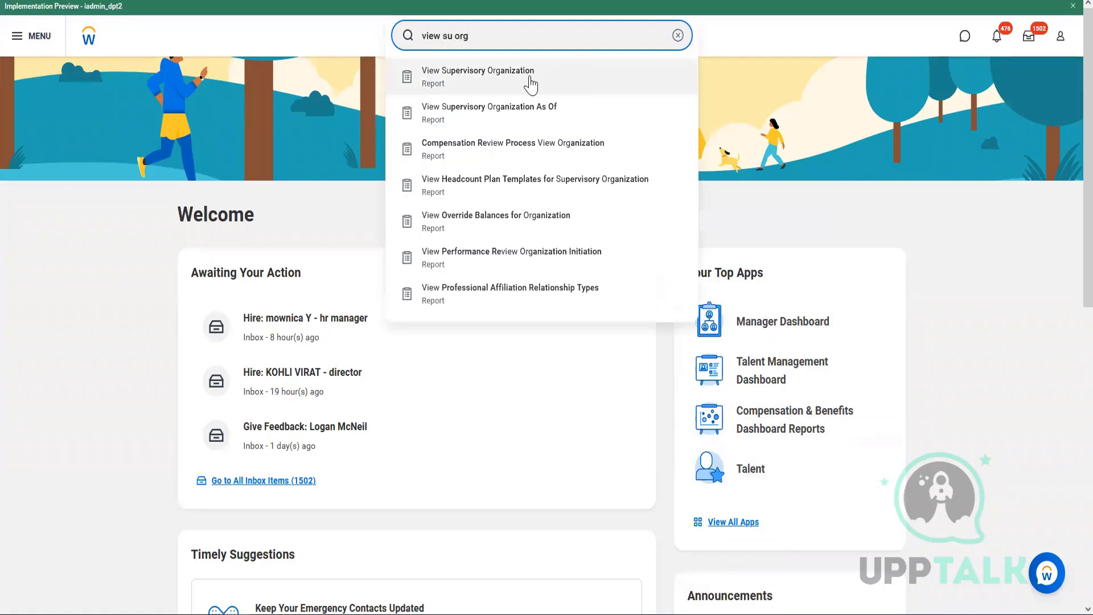
{"action": "left_click", "coordinate": [526, 86]}
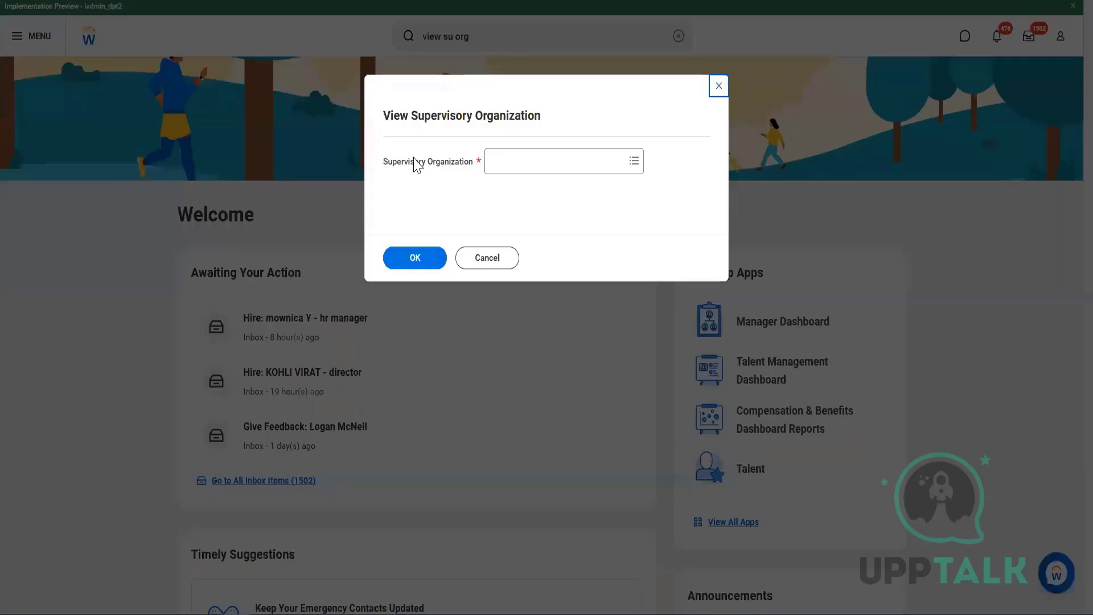
Search for the manager's organization, fix the misspelling, and open Workday Systems & Technology.
{"action": "left_click", "coordinate": [559, 161]}
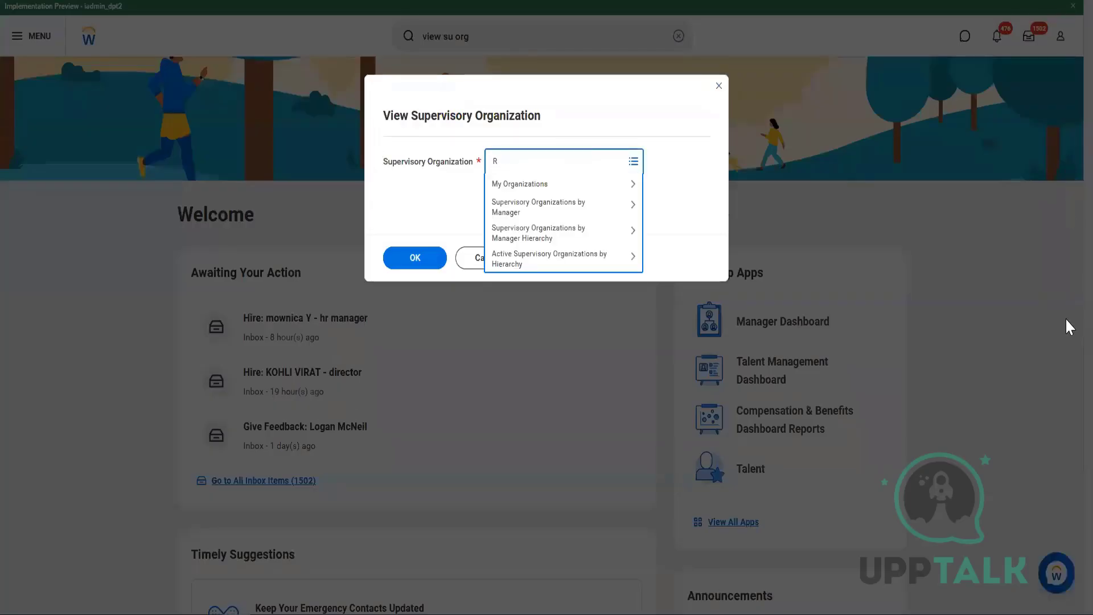
{"action": "key", "text": "Return"}
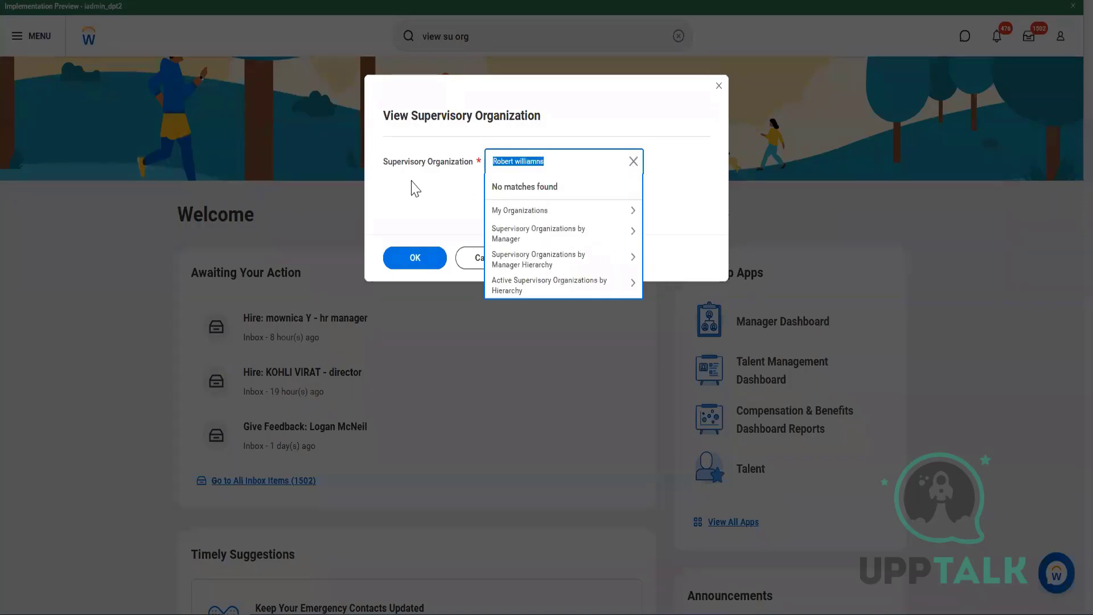
{"action": "left_click", "coordinate": [544, 166]}
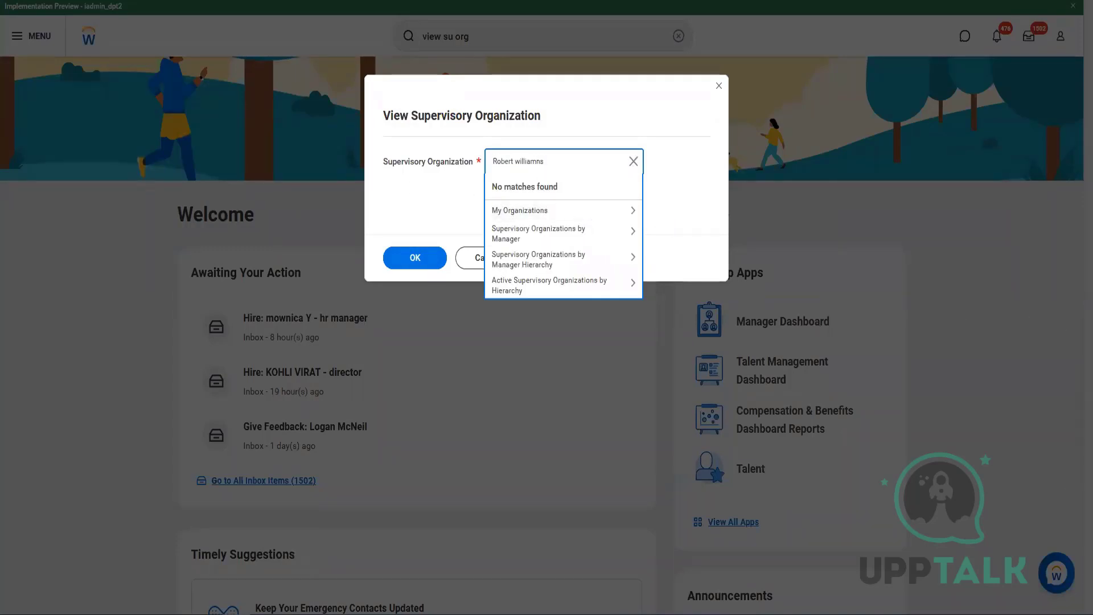
{"action": "key", "text": "BackSpace"}
{"action": "key", "text": "BackSpace"}
{"action": "type", "text": "s"}
{"action": "key", "text": "Return"}
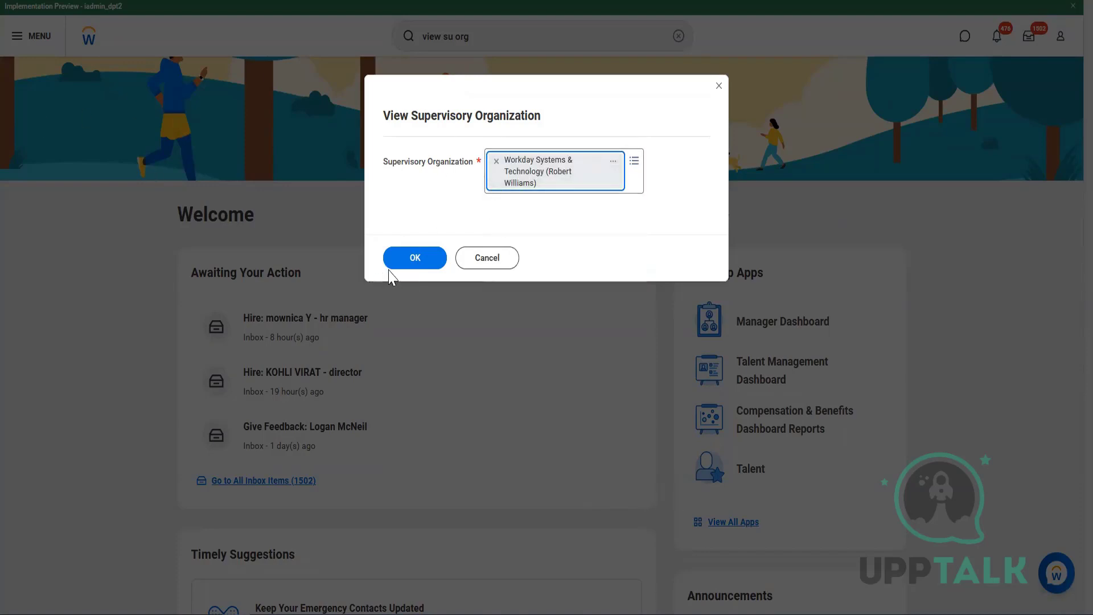
{"action": "left_click", "coordinate": [401, 261]}
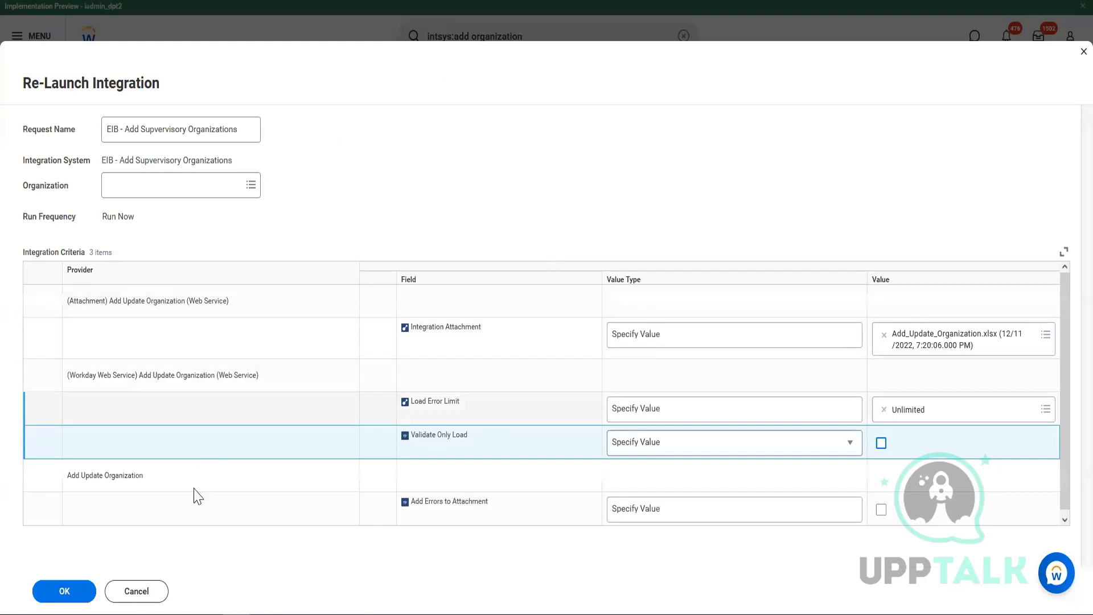
Submit the relaunch of the EIB - Add Supervisory Organizations integration.
{"action": "left_click", "coordinate": [61, 594]}
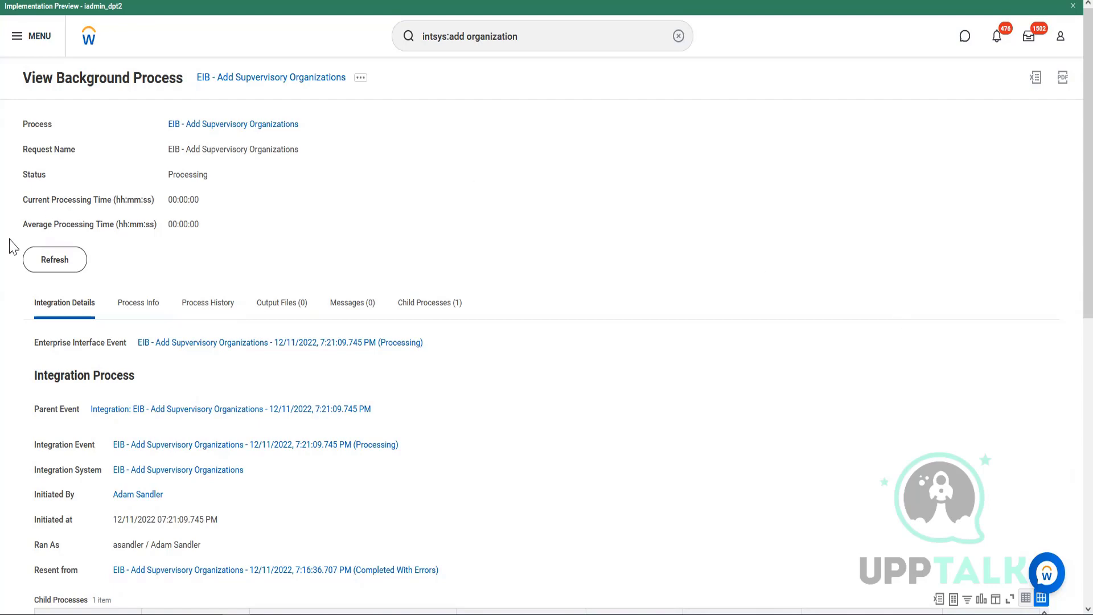
Refresh the EIB run until it shows Completed, with 5 records processed and 0 failed.
{"action": "left_click", "coordinate": [55, 265]}
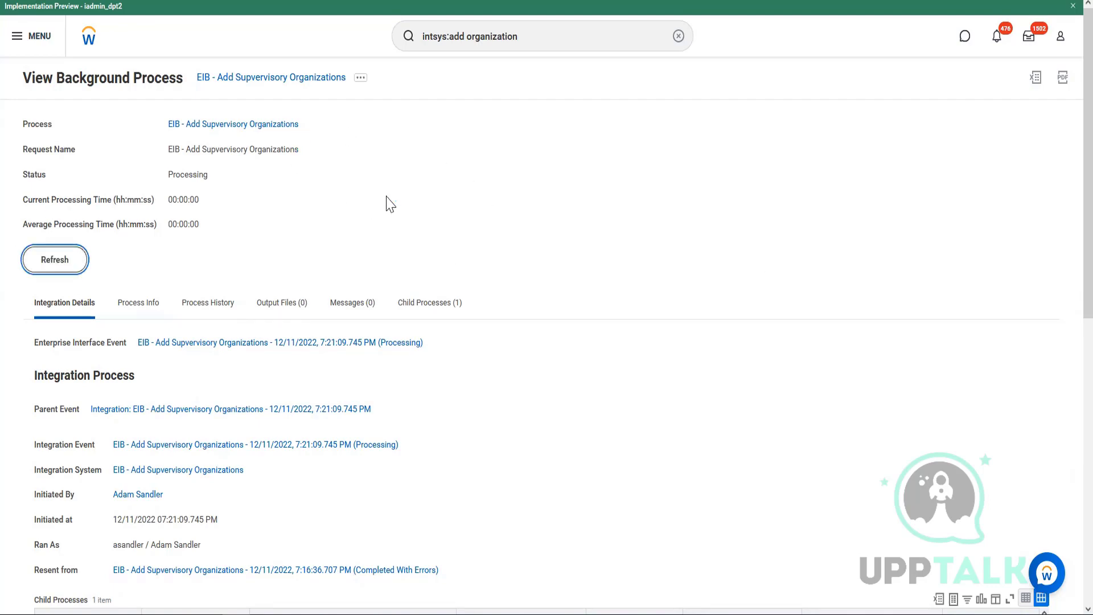
{"action": "scroll", "coordinate": [503, 293], "scroll_direction": "down", "scroll_amount": 10}
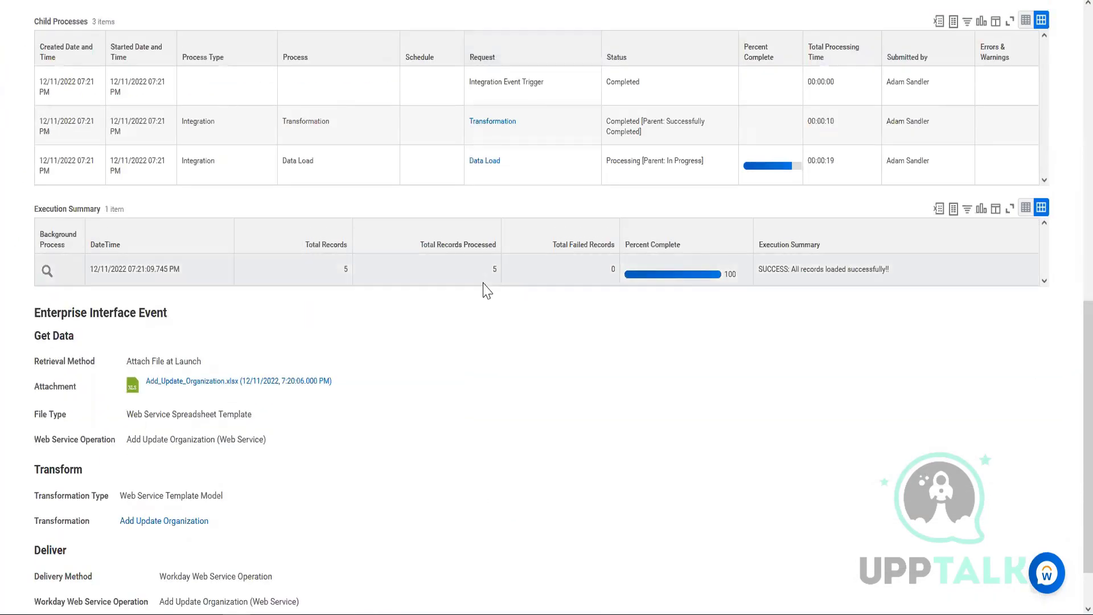
{"action": "left_click_drag", "start_coordinate": [485, 276], "coordinate": [495, 276]}
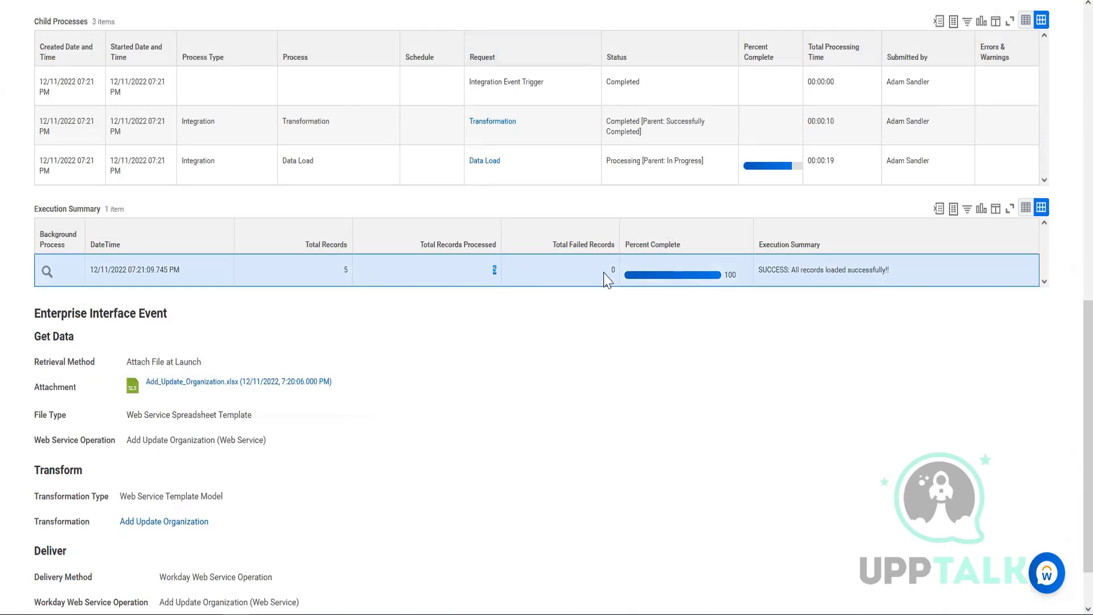
{"action": "scroll", "coordinate": [224, 293], "scroll_direction": "up", "scroll_amount": 10}
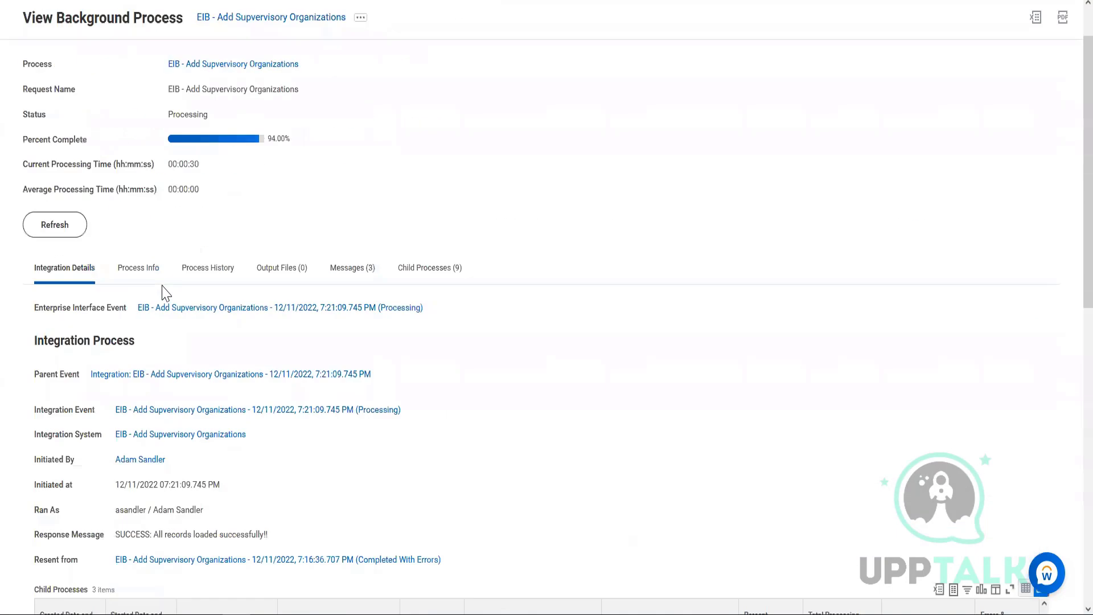
{"action": "scroll", "coordinate": [165, 293], "scroll_direction": "up", "scroll_amount": 2}
{"action": "left_click", "coordinate": [55, 285]}
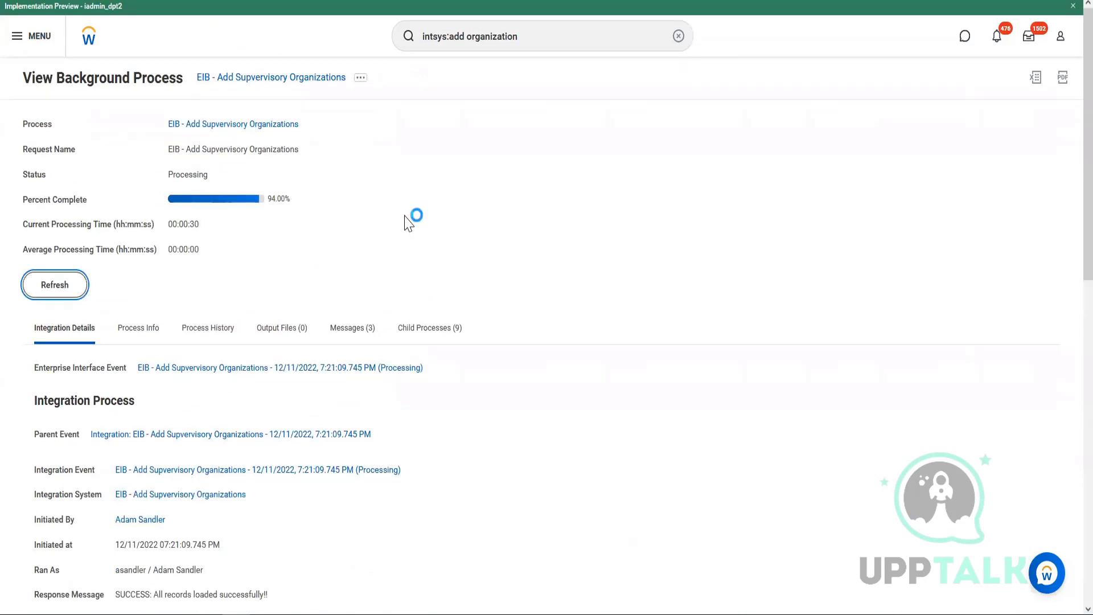
{"action": "scroll", "coordinate": [474, 344], "scroll_direction": "down", "scroll_amount": 1}
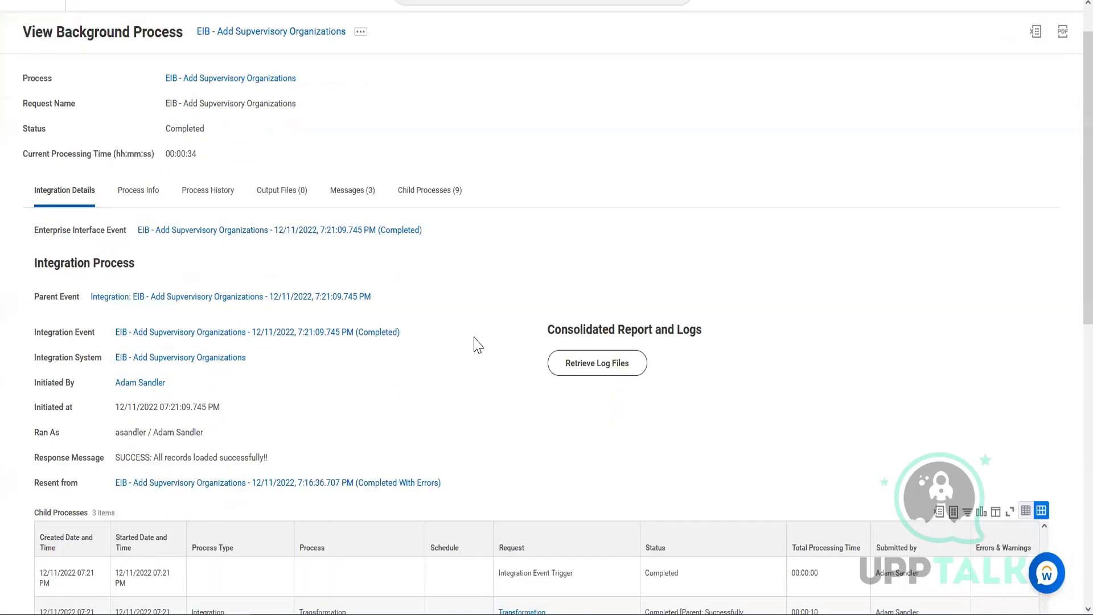
{"action": "scroll", "coordinate": [474, 345], "scroll_direction": "down", "scroll_amount": 10}
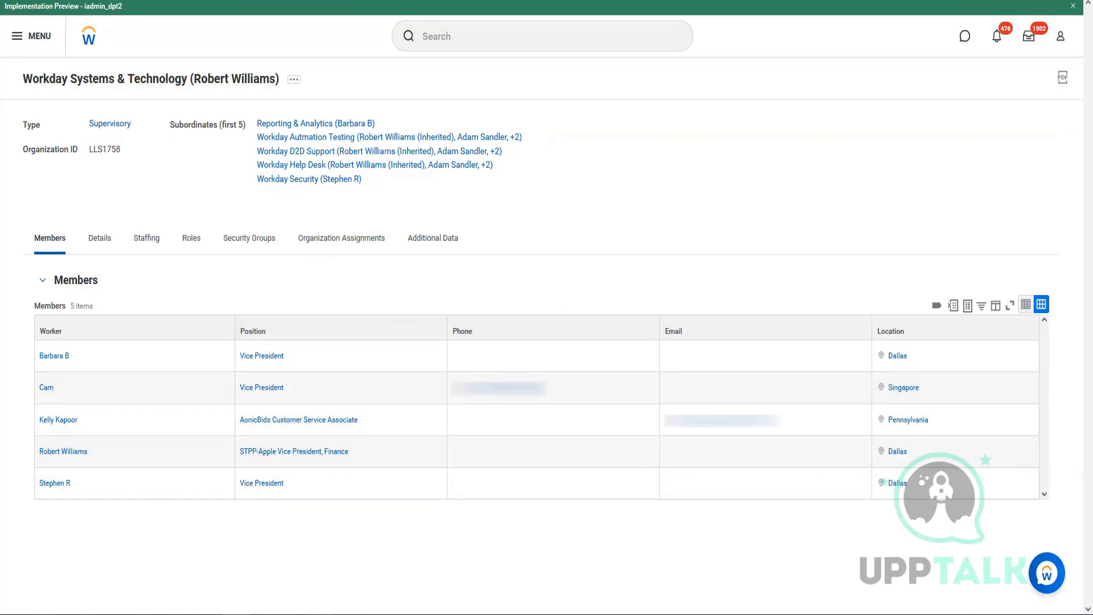
{"action": "mouse_move", "coordinate": [356, 604]}
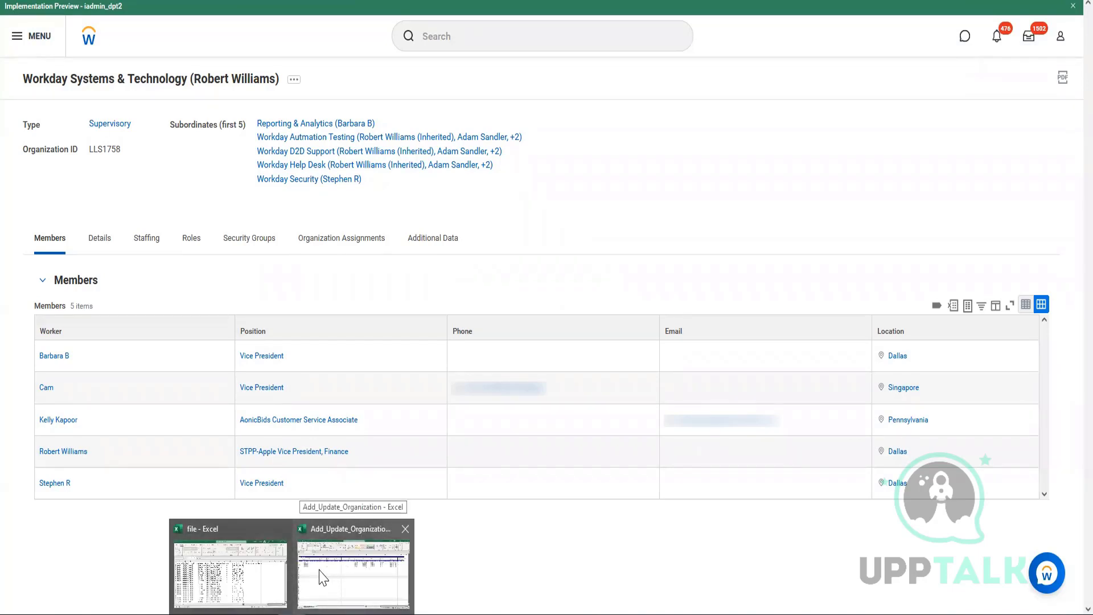
{"action": "left_click", "coordinate": [358, 578]}
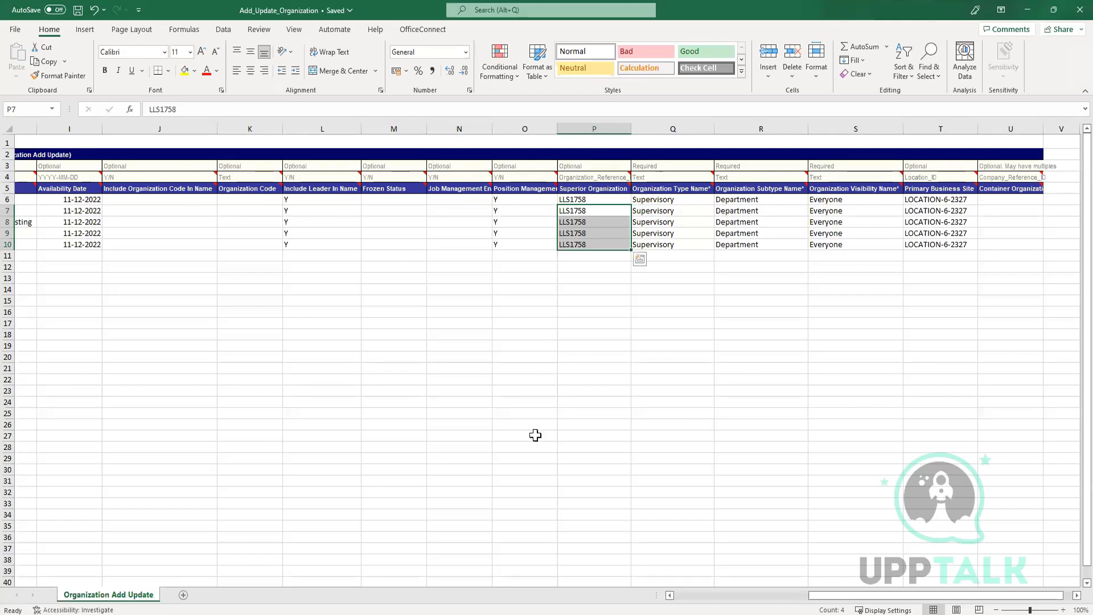
{"action": "left_click", "coordinate": [690, 596]}
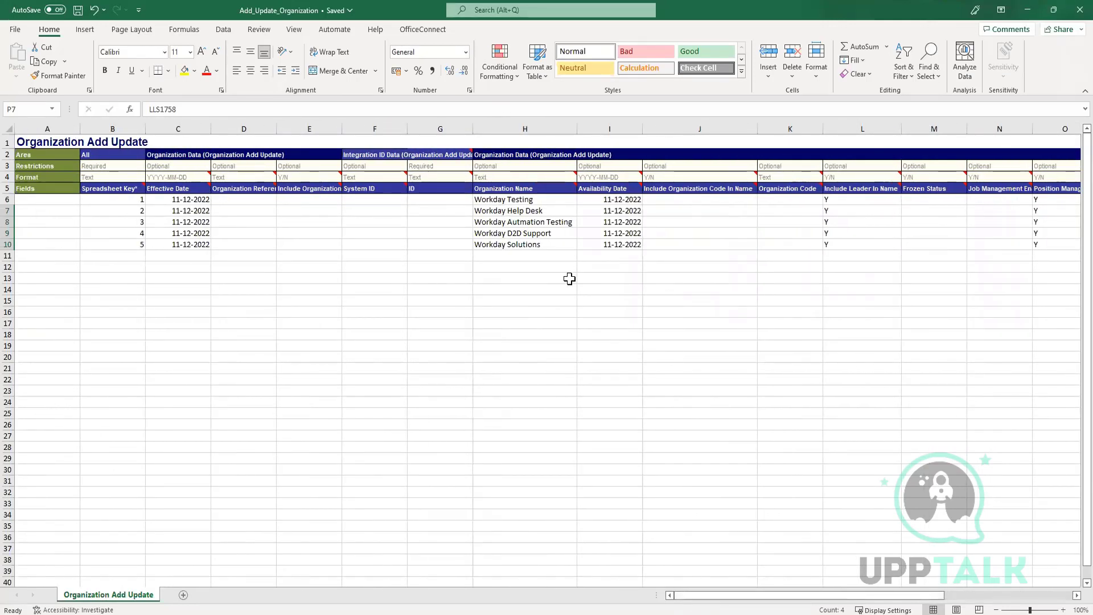
{"action": "key", "text": "alt+Tab"}
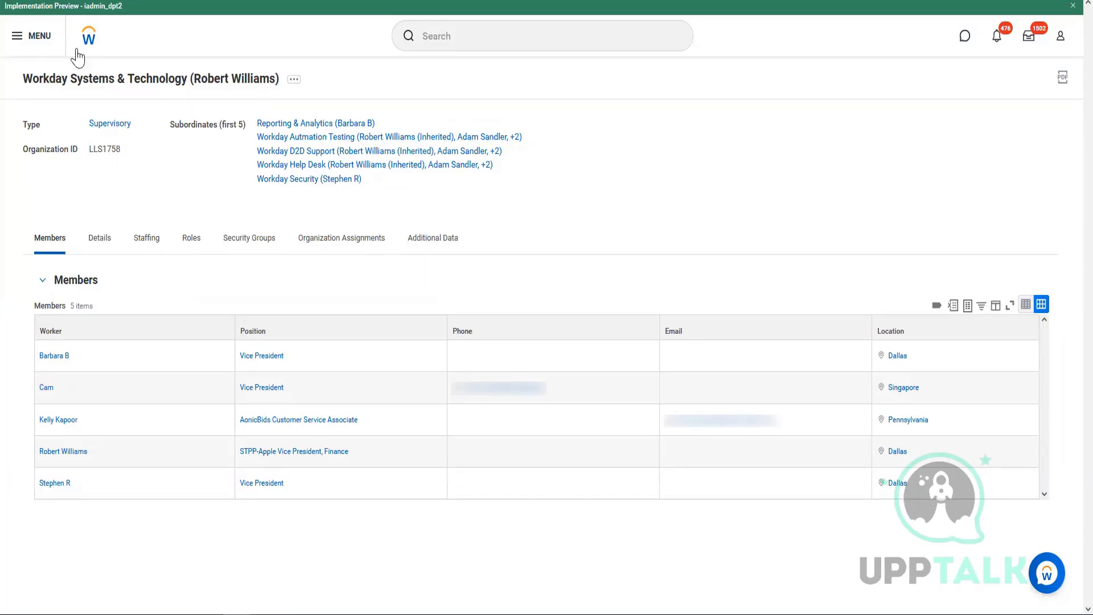
{"action": "left_click", "coordinate": [341, 238]}
Open the org chart for Workday Systems & Technology from its related actions.
{"action": "left_click", "coordinate": [122, 90]}
{"action": "left_click", "coordinate": [294, 80]}
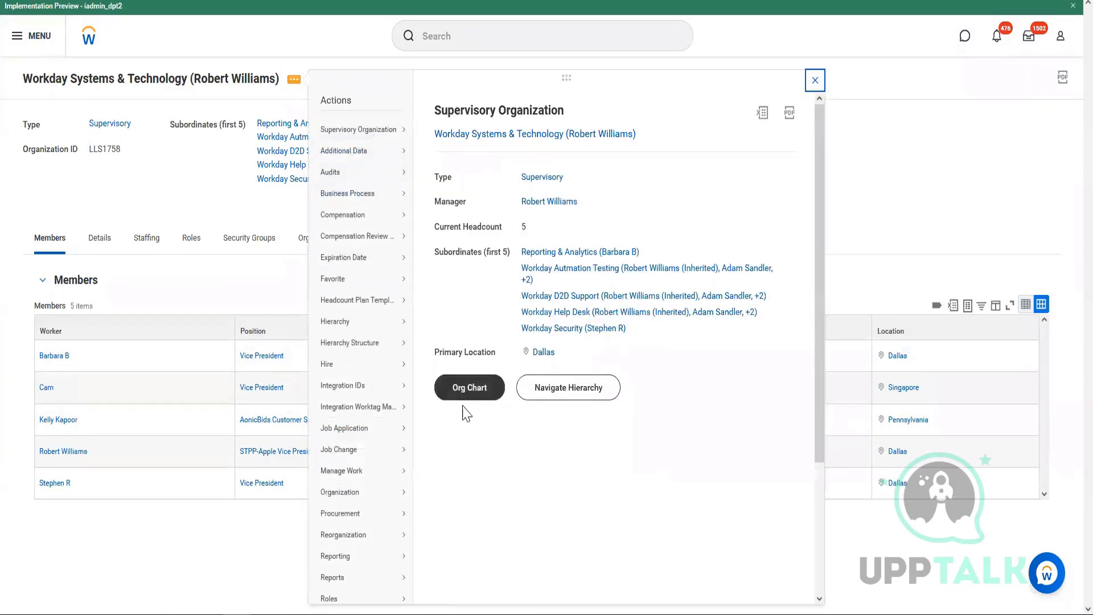
{"action": "left_click", "coordinate": [469, 392]}
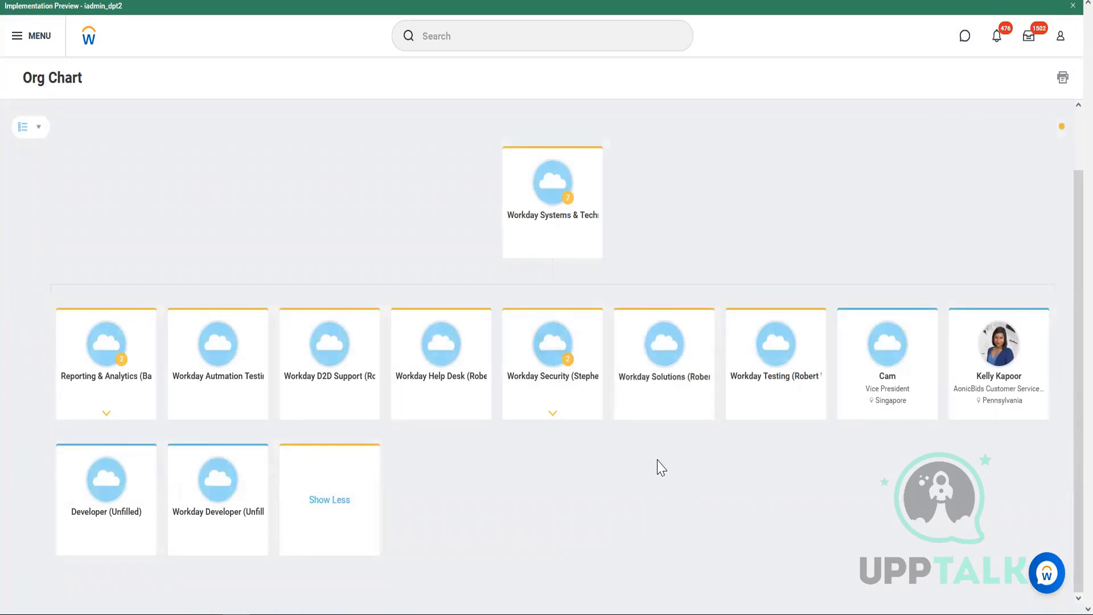
Compare the Workday Solutions name in workbook cell H10 against the org chart.
{"action": "key", "text": "alt+Tab"}
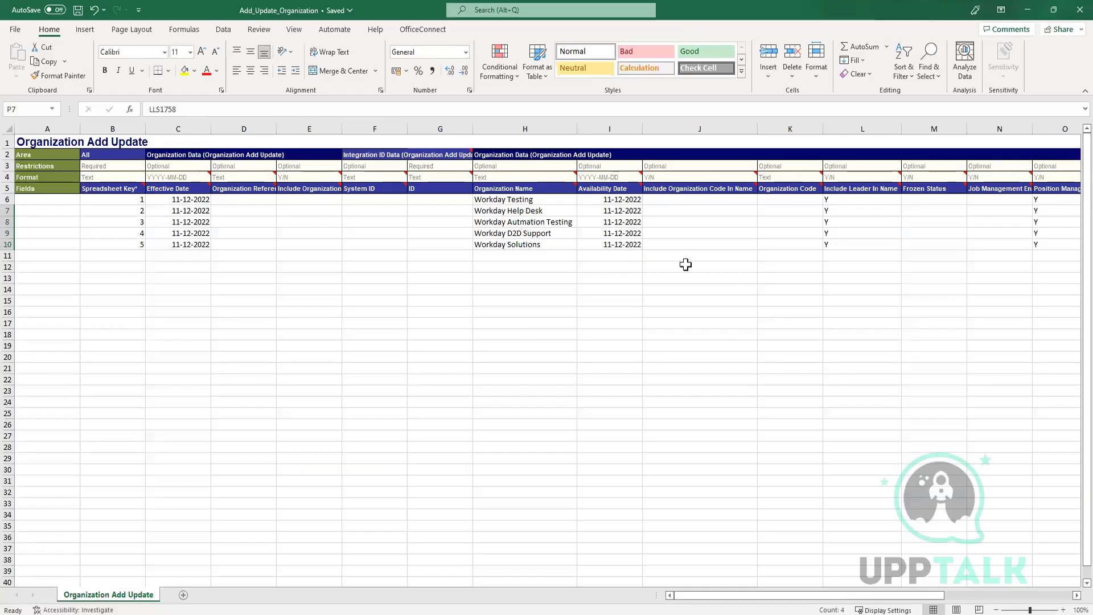
{"action": "left_click", "coordinate": [534, 248]}
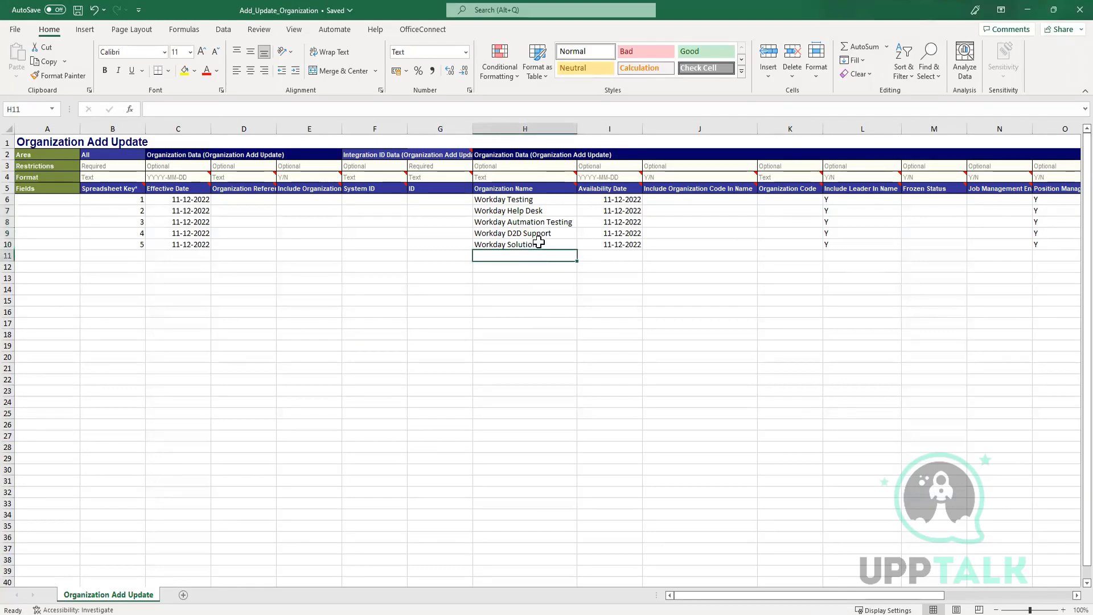
{"action": "key", "text": "alt+Tab"}
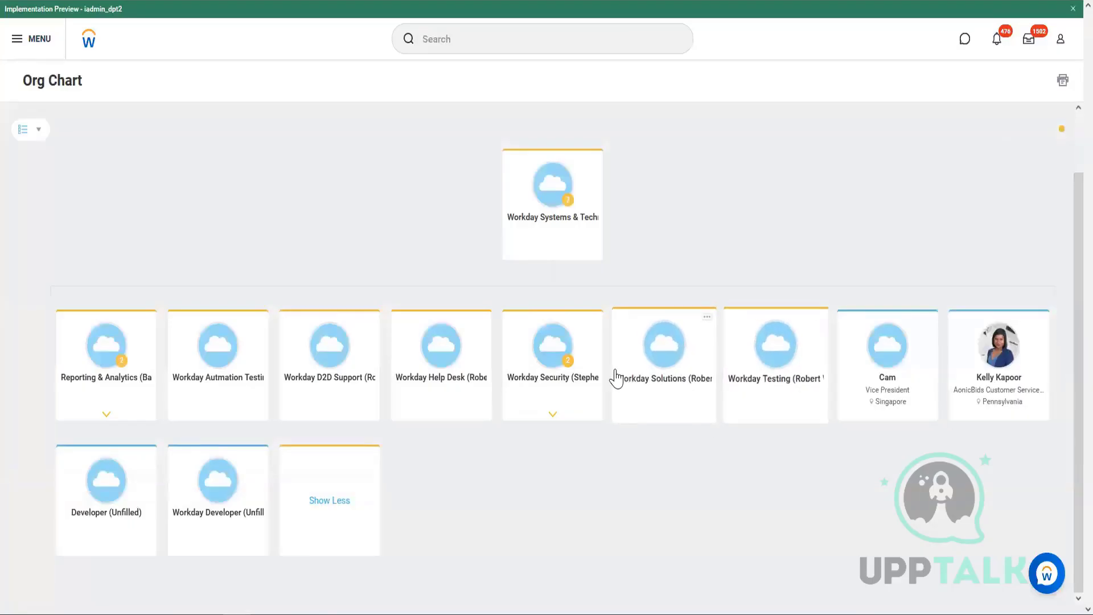
{"action": "key", "text": "alt+Tab"}
{"action": "key", "text": "alt+Tab"}
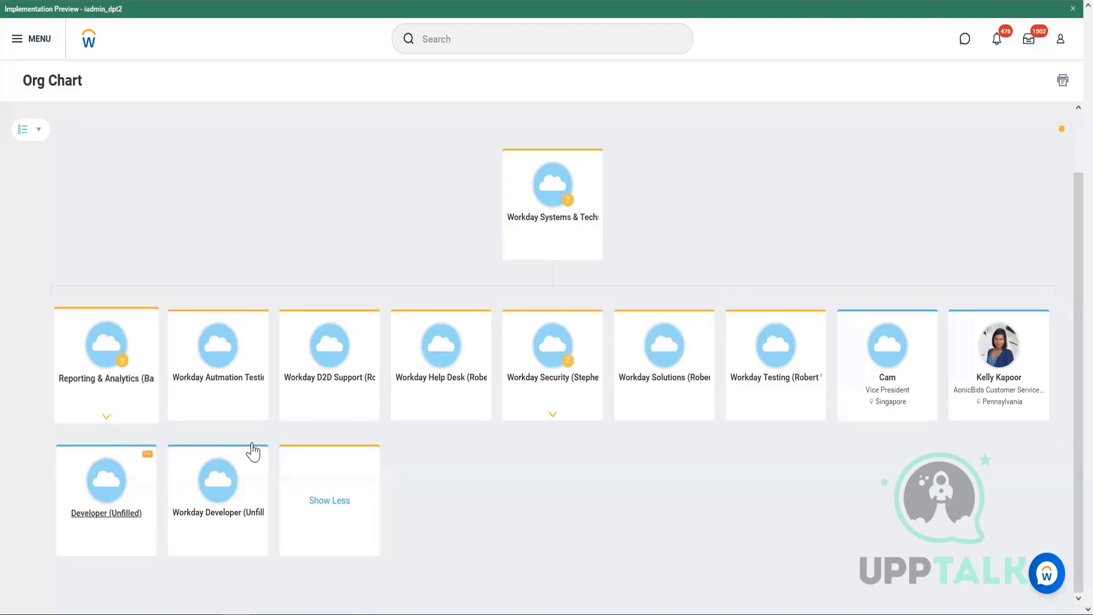
{"action": "key", "text": "alt+Tab"}
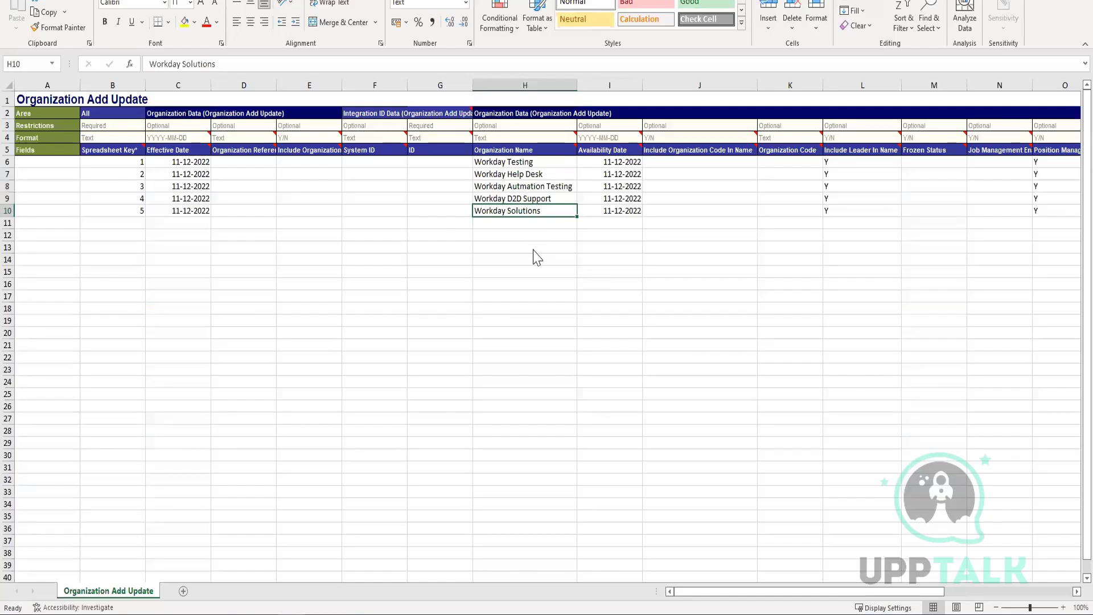
{"action": "key", "text": "alt+Tab"}
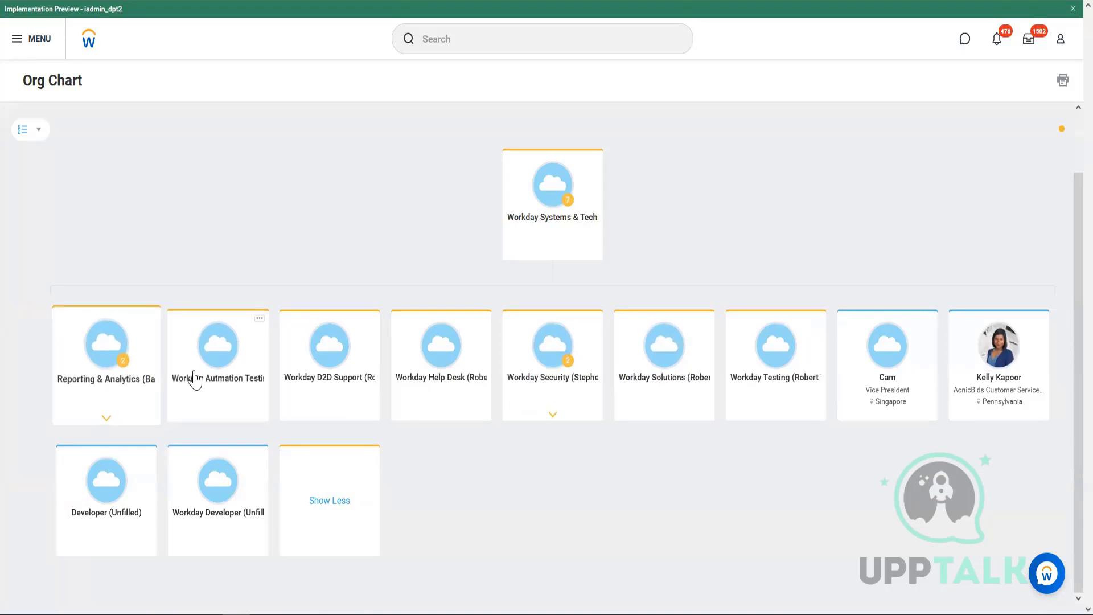
{"action": "key", "text": "alt+Tab"}
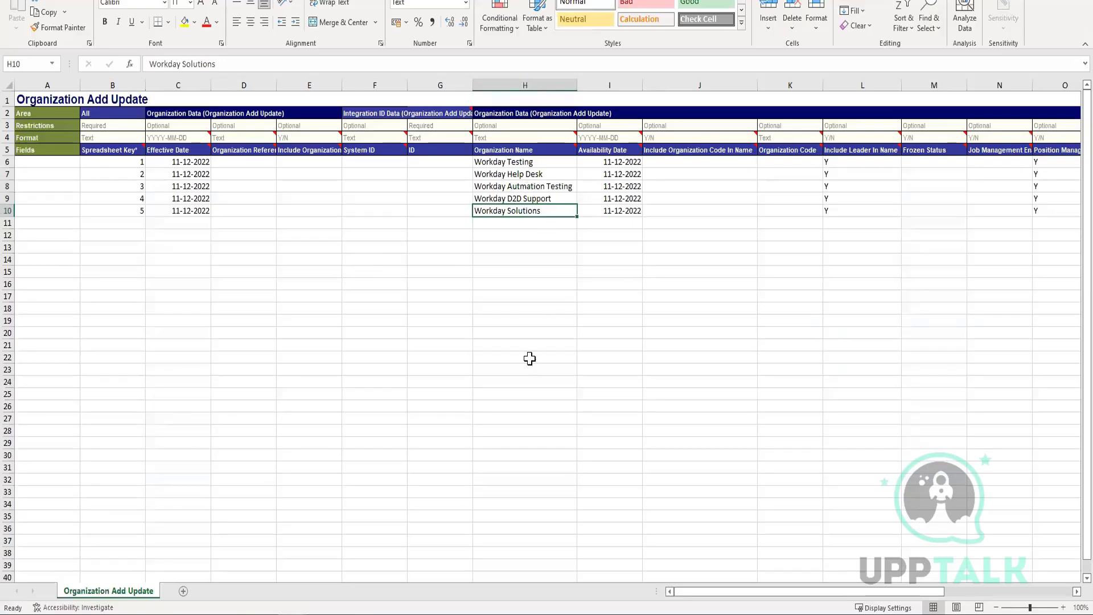
{"action": "key", "text": "alt+Tab"}
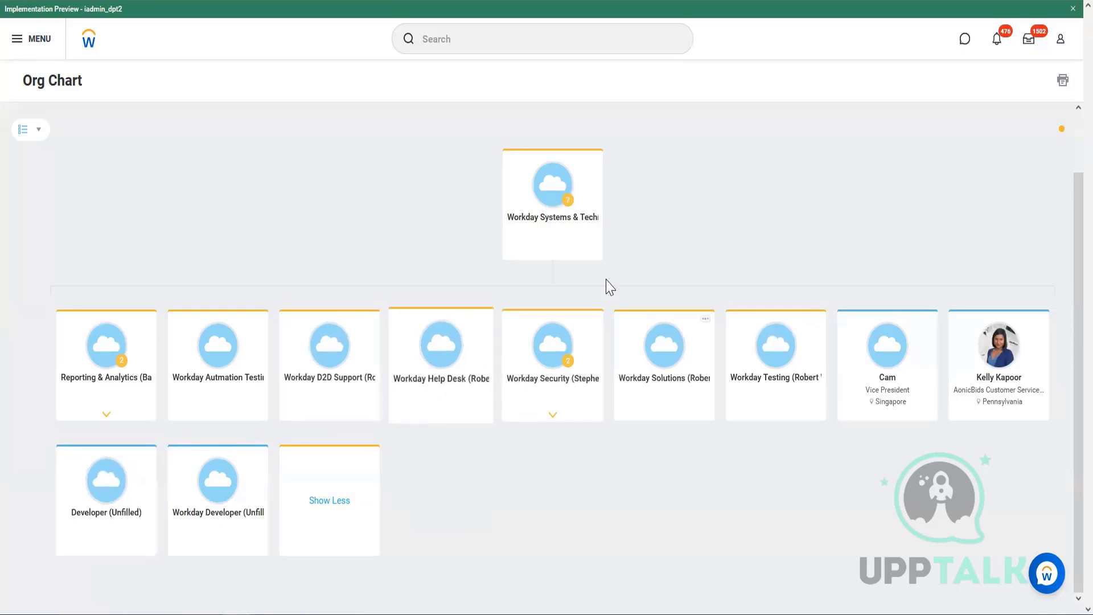
Verify the Workday Testing name in cell H6 appears on the org chart.
{"action": "key", "text": "alt+Tab"}
{"action": "left_click", "coordinate": [544, 161]}
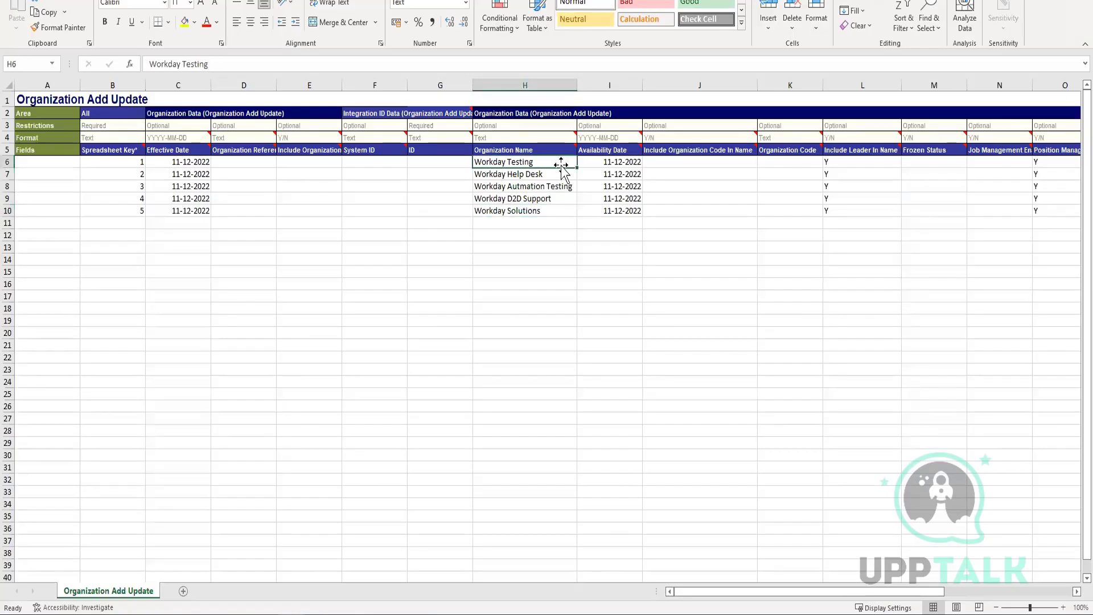
{"action": "key", "text": "alt+Tab"}
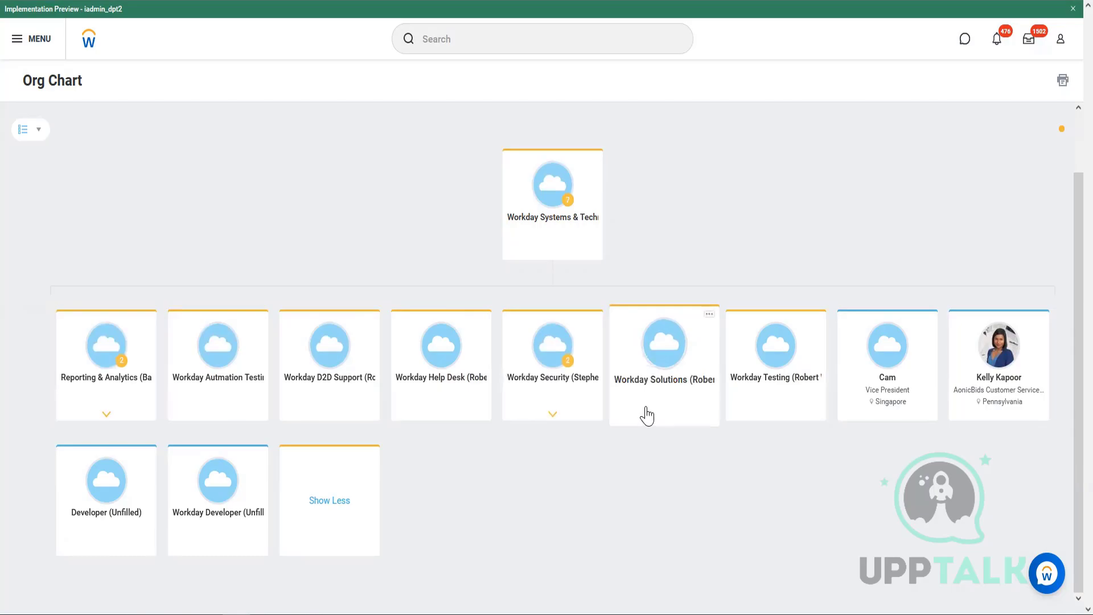
{"action": "key", "text": "alt+Tab"}
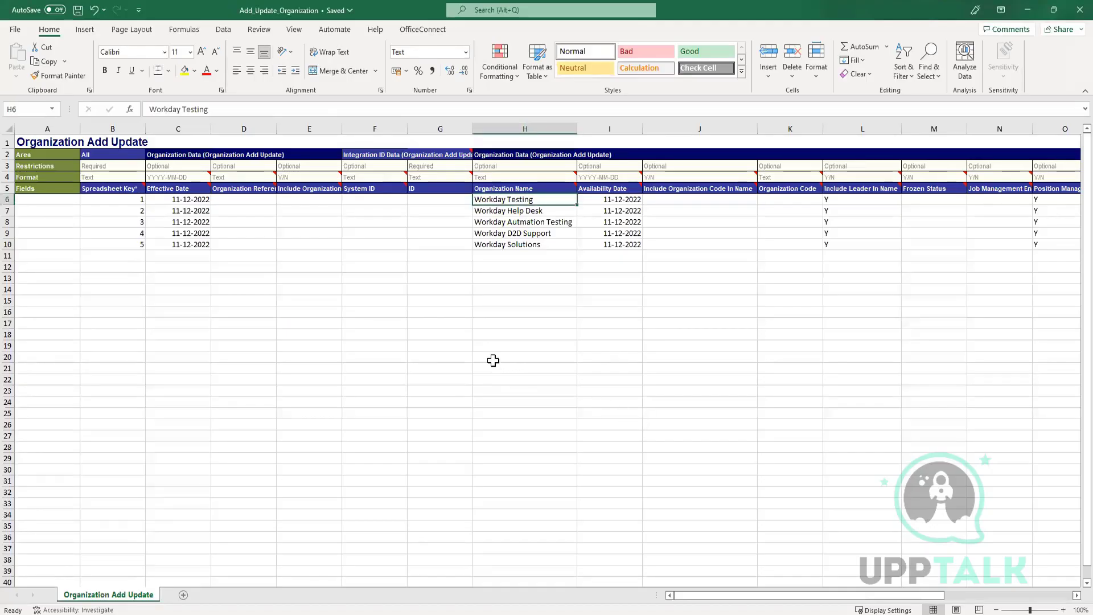